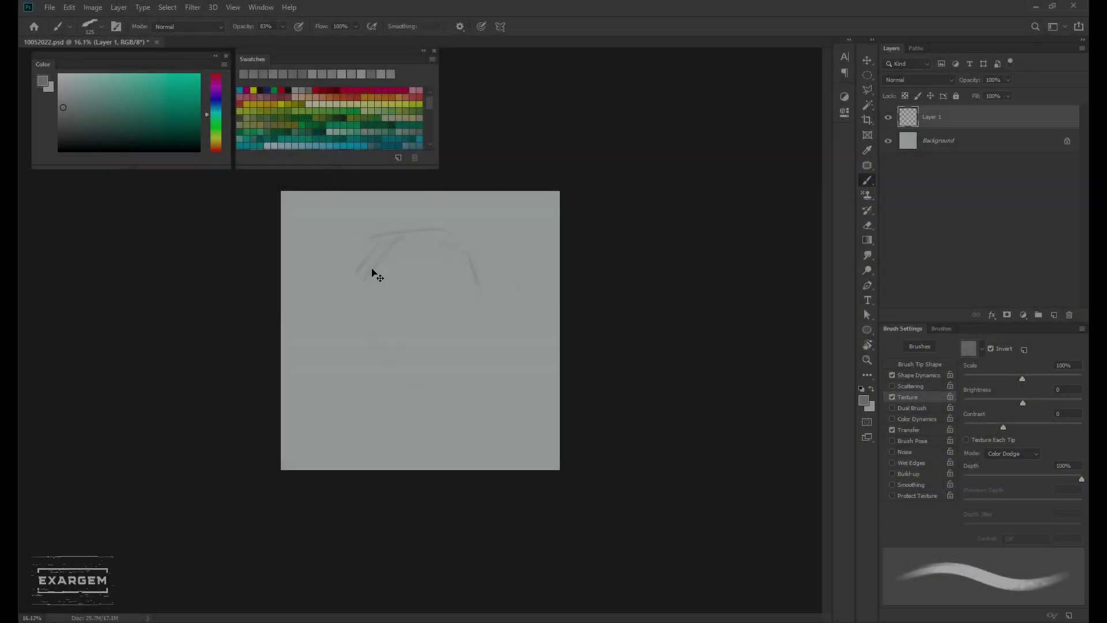
- Sketch faint grey strokes for the top of the head and both sides of the face
{"action": "left_click_drag", "start_coordinate": [372, 274], "coordinate": [359, 316]}
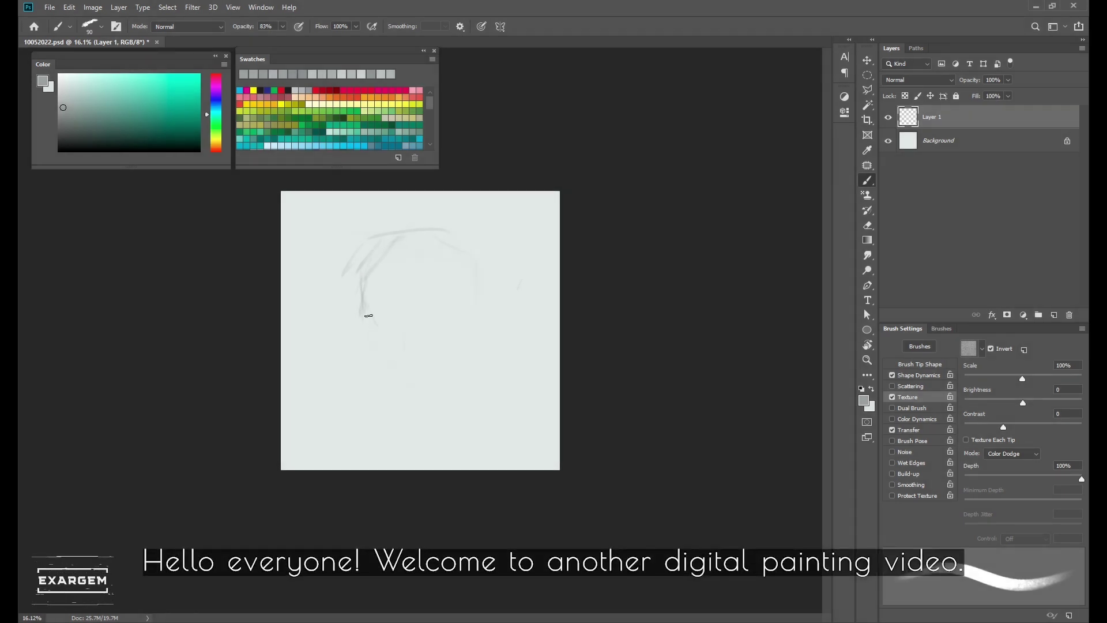
{"action": "left_click_drag", "start_coordinate": [458, 255], "coordinate": [391, 259]}
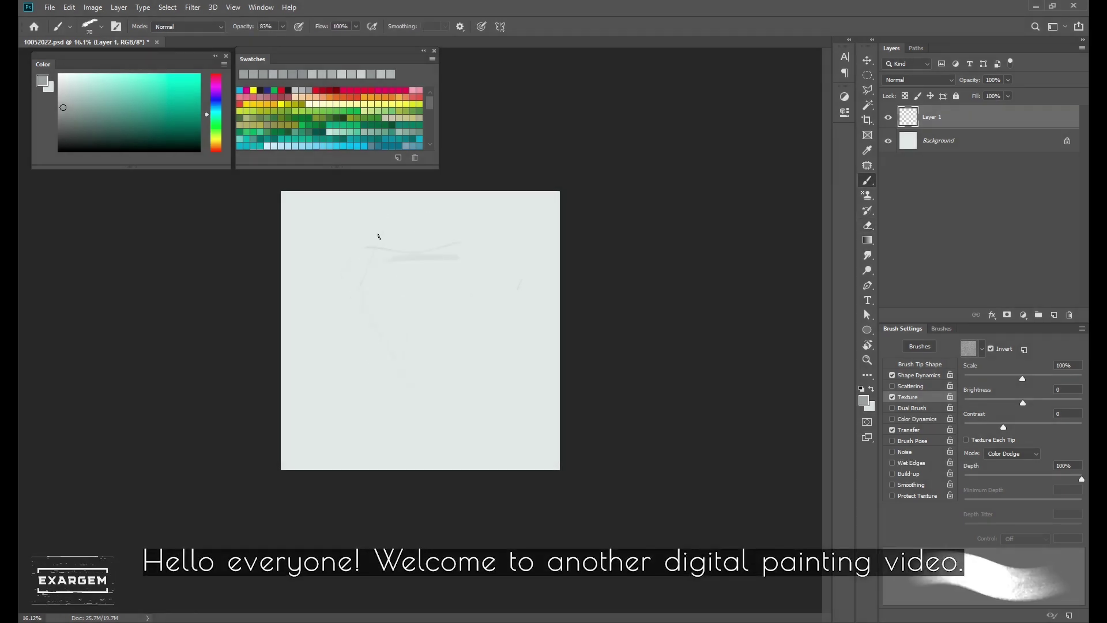
{"action": "key", "text": "bracketleft"}
{"action": "left_click_drag", "start_coordinate": [470, 277], "coordinate": [471, 321]}
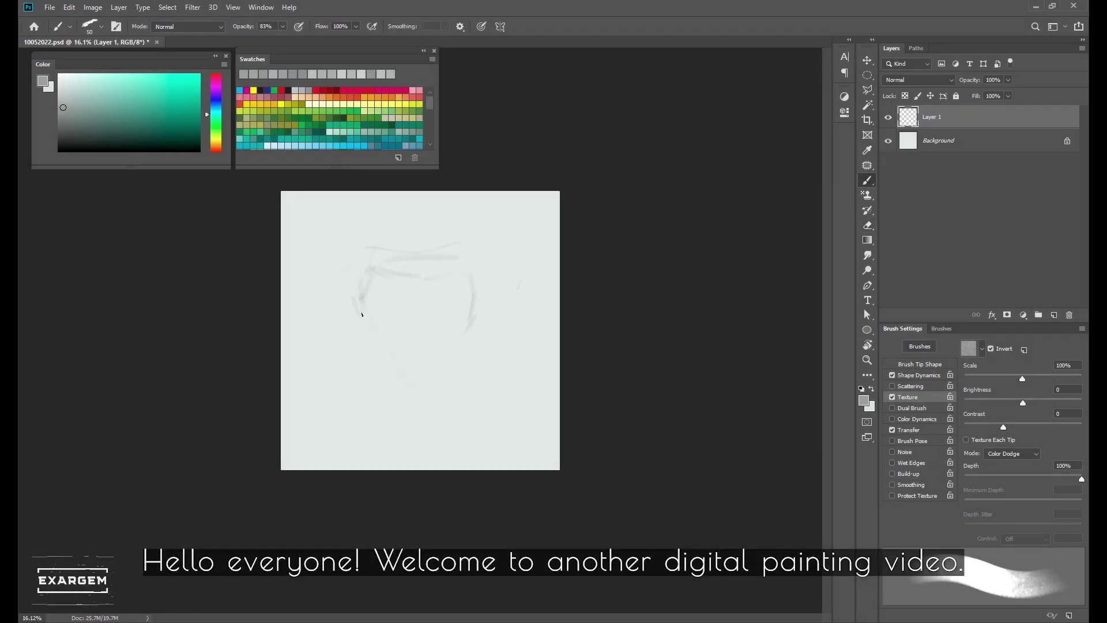
{"action": "left_click_drag", "start_coordinate": [362, 314], "coordinate": [371, 358]}
- Extend the jaw lines and join them with a chin line, using a smaller brush
{"action": "key", "text": "bracketleft"}
{"action": "left_click_drag", "start_coordinate": [468, 345], "coordinate": [452, 371]}
{"action": "key", "text": "bracketleft"}
{"action": "left_click_drag", "start_coordinate": [373, 361], "coordinate": [428, 389]}
{"action": "key", "text": "bracketleft"}
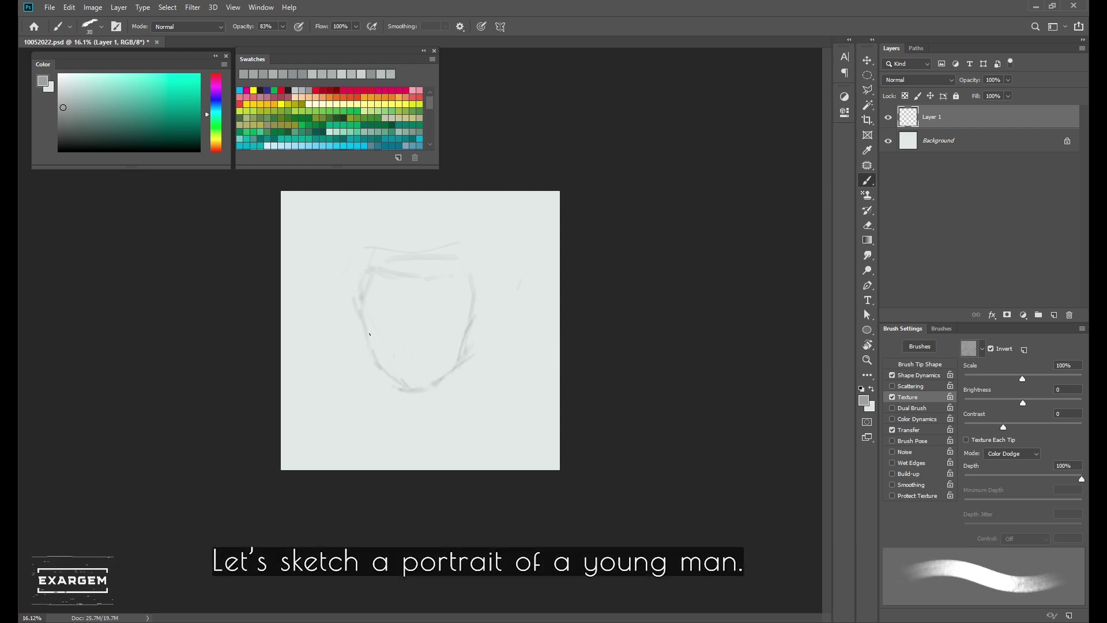
- Lengthen and darken the left jaw and right cheek lines
{"action": "left_click_drag", "start_coordinate": [369, 333], "coordinate": [384, 371]}
{"action": "left_click_drag", "start_coordinate": [476, 311], "coordinate": [458, 366]}
{"action": "key", "text": "bracketleft"}
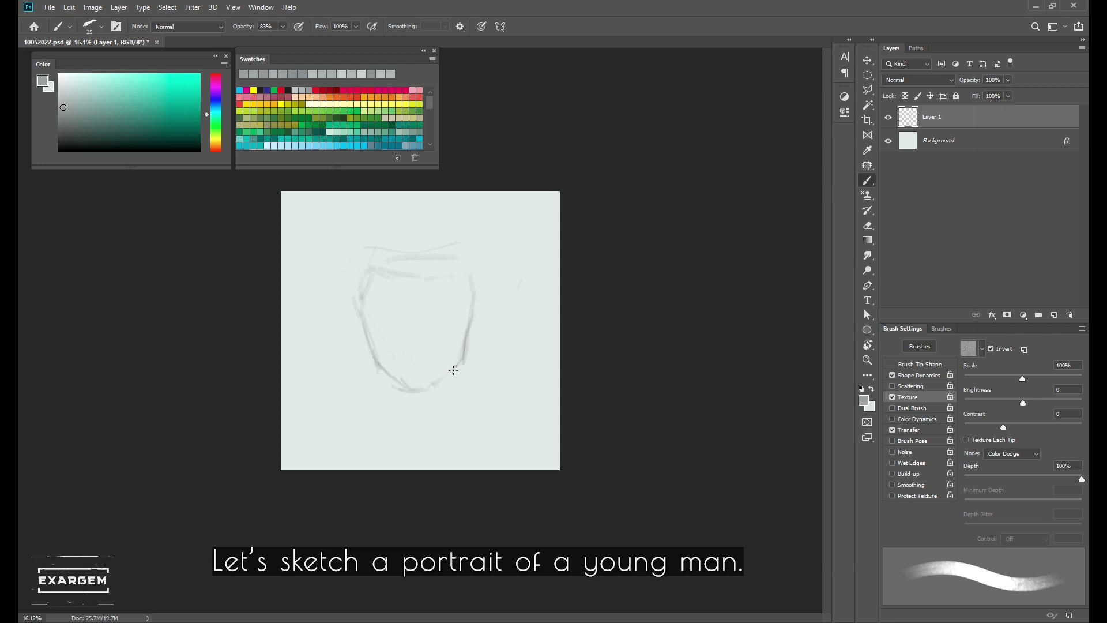
{"action": "left_click_drag", "start_coordinate": [360, 329], "coordinate": [377, 366]}
- Shade along the jaw and add a diagonal left-cheek stroke with a textured brush
{"action": "key", "text": "period"}
{"action": "left_click_drag", "start_coordinate": [465, 332], "coordinate": [447, 372]}
{"action": "left_click_drag", "start_coordinate": [363, 334], "coordinate": [385, 370]}
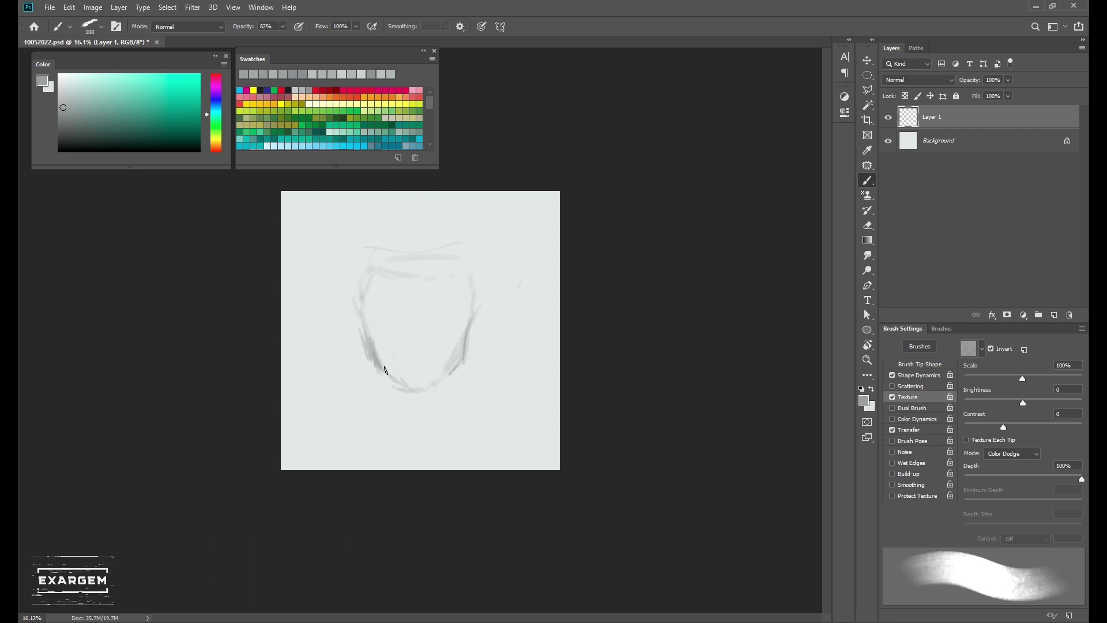
{"action": "left_click", "coordinate": [386, 370], "text": "alt"}
{"action": "left_click_drag", "start_coordinate": [372, 296], "coordinate": [389, 319]}
{"action": "key", "text": "period"}
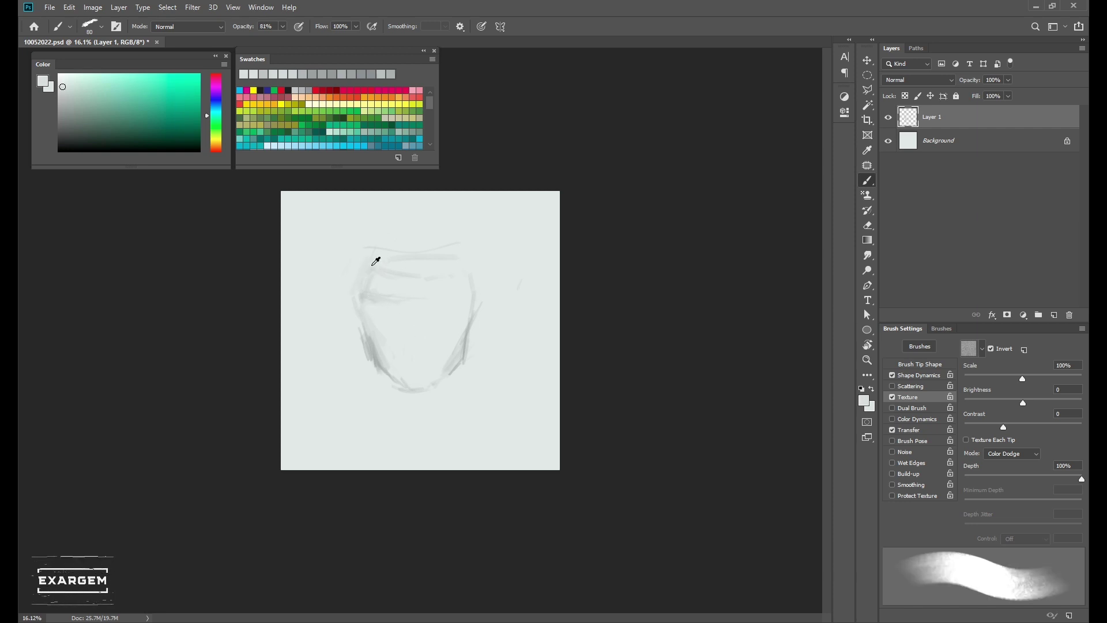
- Lighten the lower left jaw, chin and lower right jaw lines with the sampled cheek grey
{"action": "key", "text": "e"}
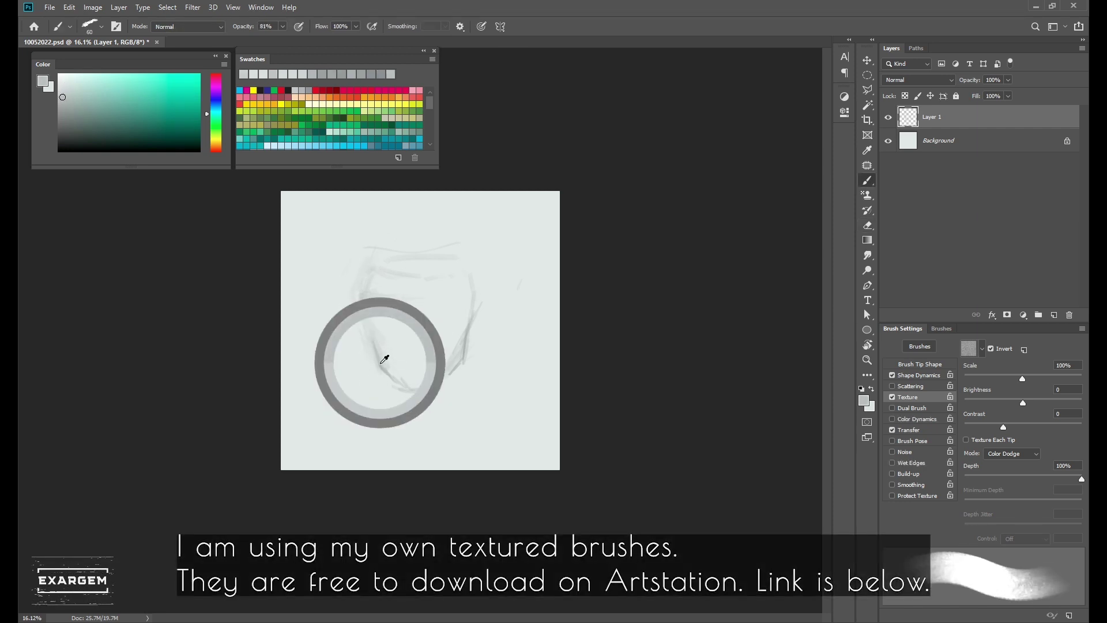
{"action": "key", "text": "b"}
{"action": "left_click", "coordinate": [360, 334], "text": "alt"}
{"action": "key", "text": "bracketleft"}
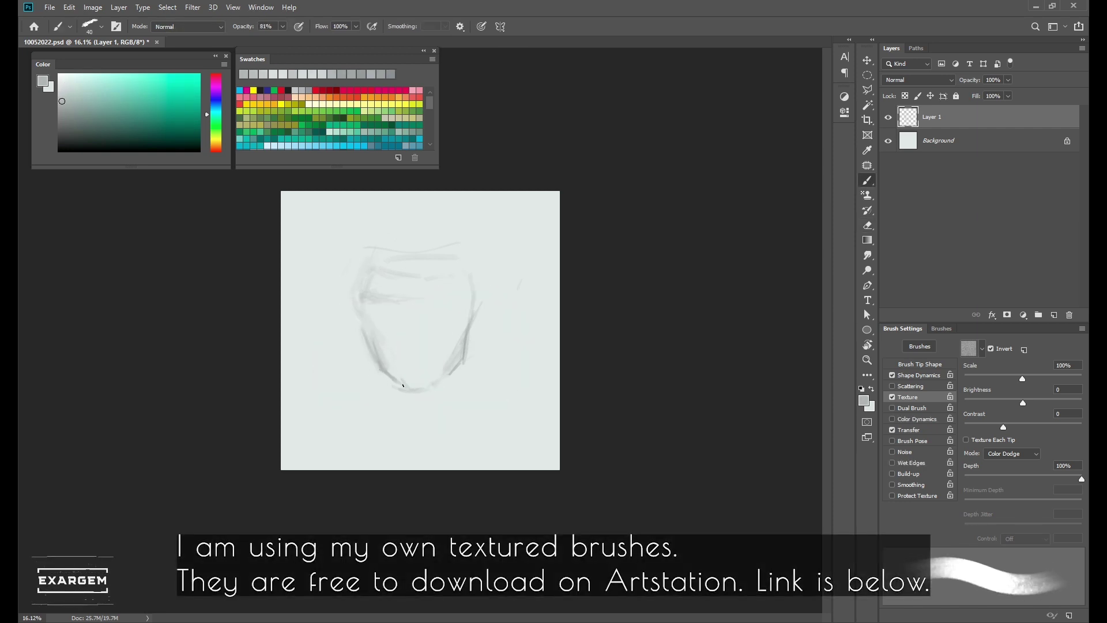
{"action": "left_click_drag", "start_coordinate": [402, 384], "coordinate": [370, 356]}
{"action": "key", "text": "bracketleft"}
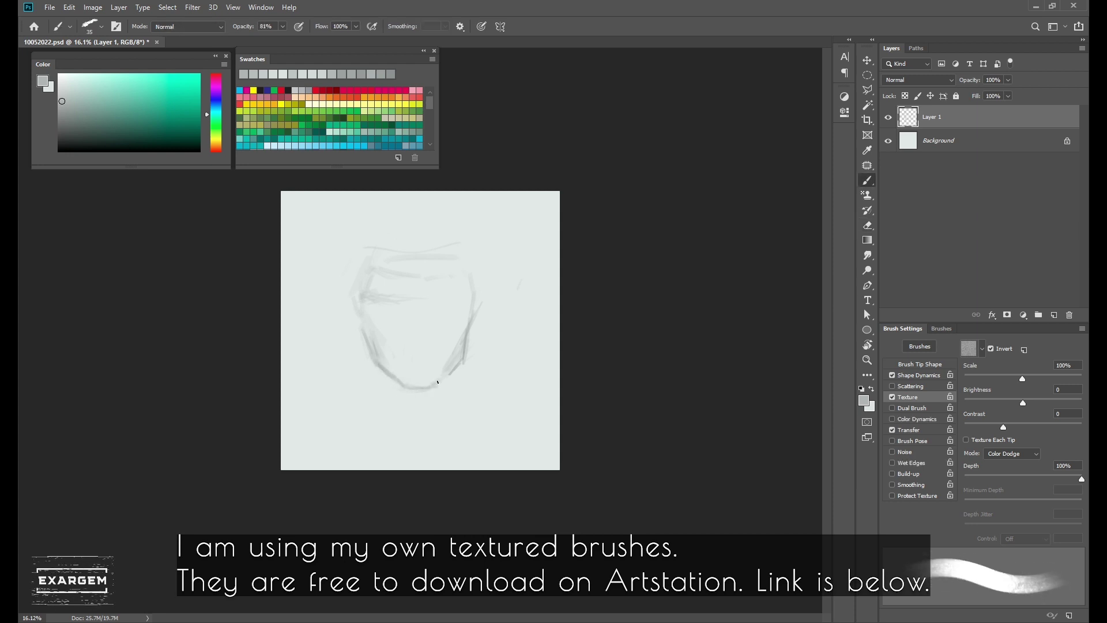
{"action": "left_click_drag", "start_coordinate": [459, 360], "coordinate": [454, 364]}
- Sketch the left eye stroke with a larger brush and darken the right jaw line
{"action": "key", "text": "bracketright"}
{"action": "key", "text": "bracketright"}
{"action": "key", "text": "bracketright"}
{"action": "key", "text": "8"}
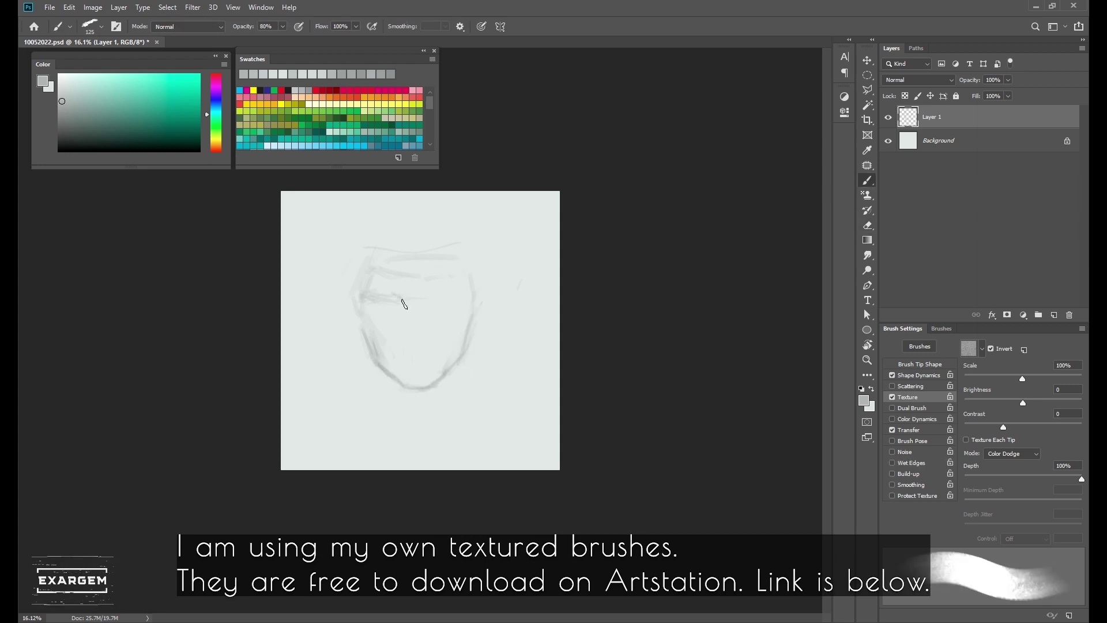
{"action": "left_click_drag", "start_coordinate": [406, 298], "coordinate": [371, 301]}
{"action": "key", "text": "bracketleft"}
{"action": "key", "text": "bracketleft"}
{"action": "key", "text": "bracketleft"}
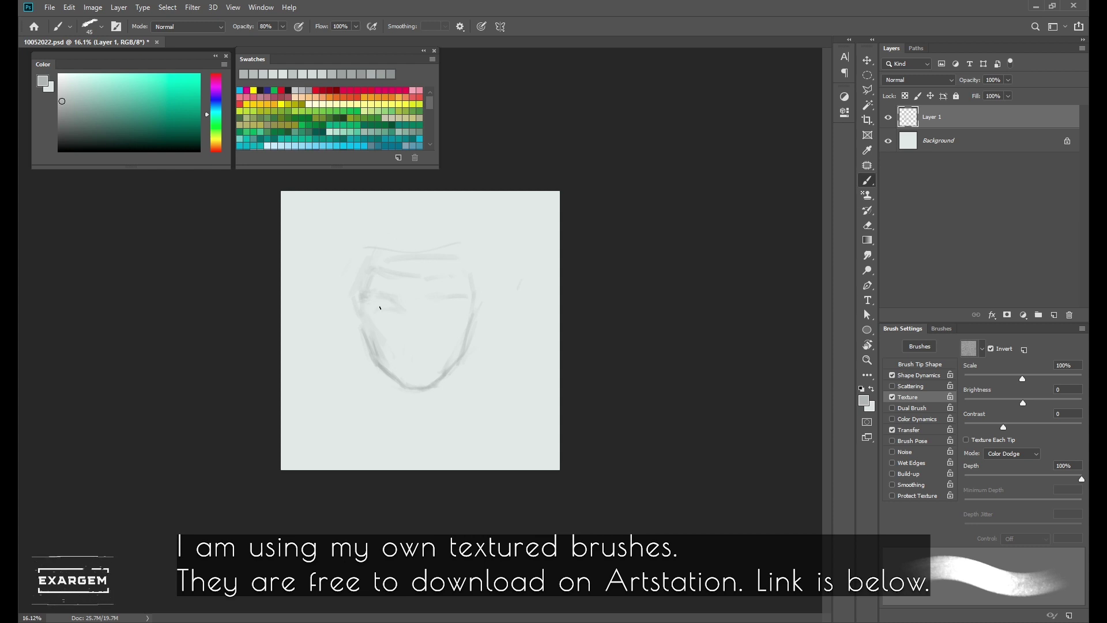
{"action": "key", "text": "bracketleft"}
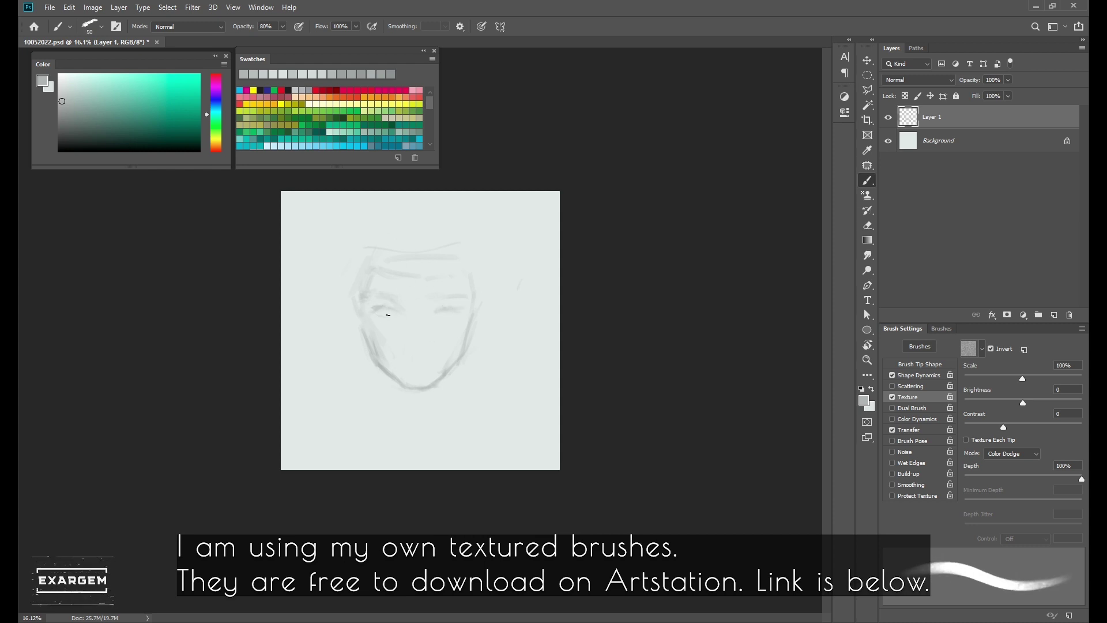
{"action": "left_click_drag", "start_coordinate": [474, 321], "coordinate": [460, 369]}
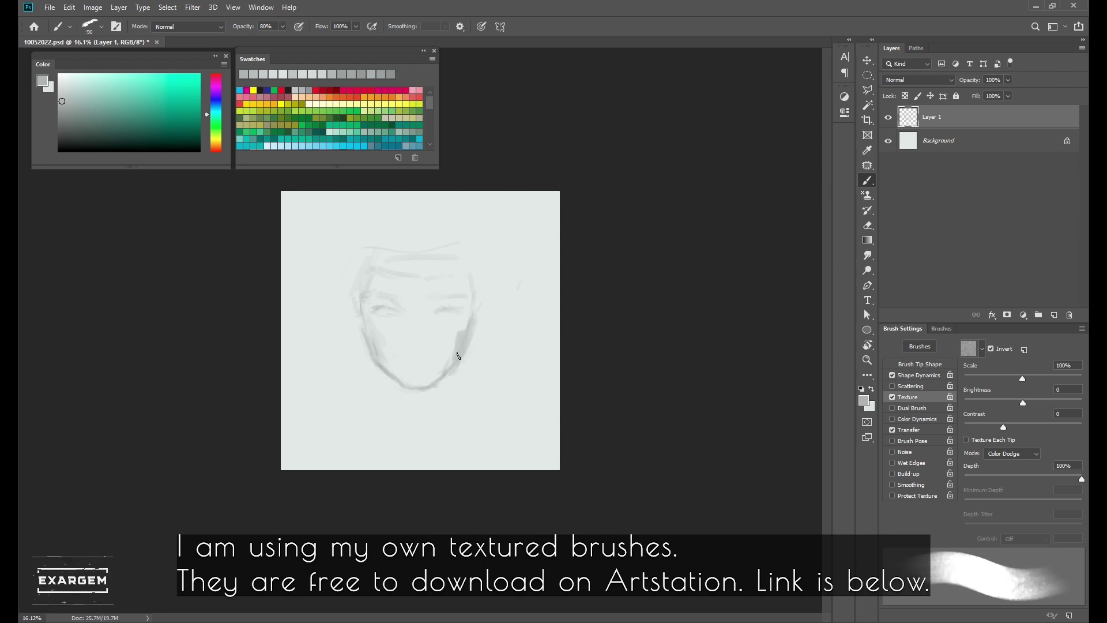
- Tidy up with the Eraser, then darken the strokes around the eyes in a sampled grey
{"action": "key", "text": "e"}
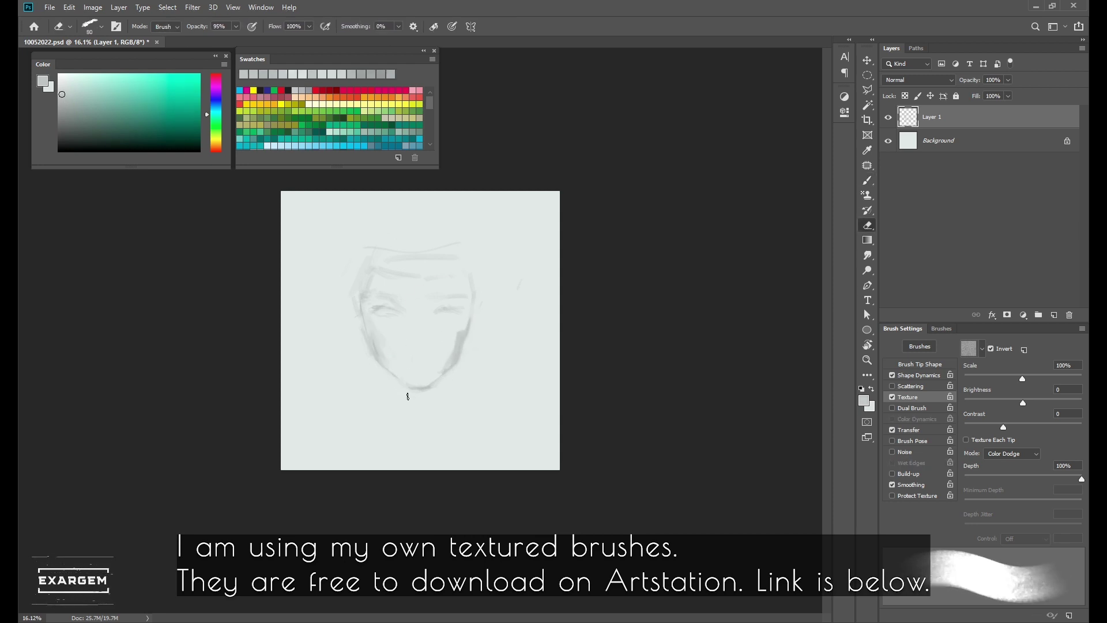
{"action": "key", "text": "b"}
{"action": "key", "text": "bracketleft"}
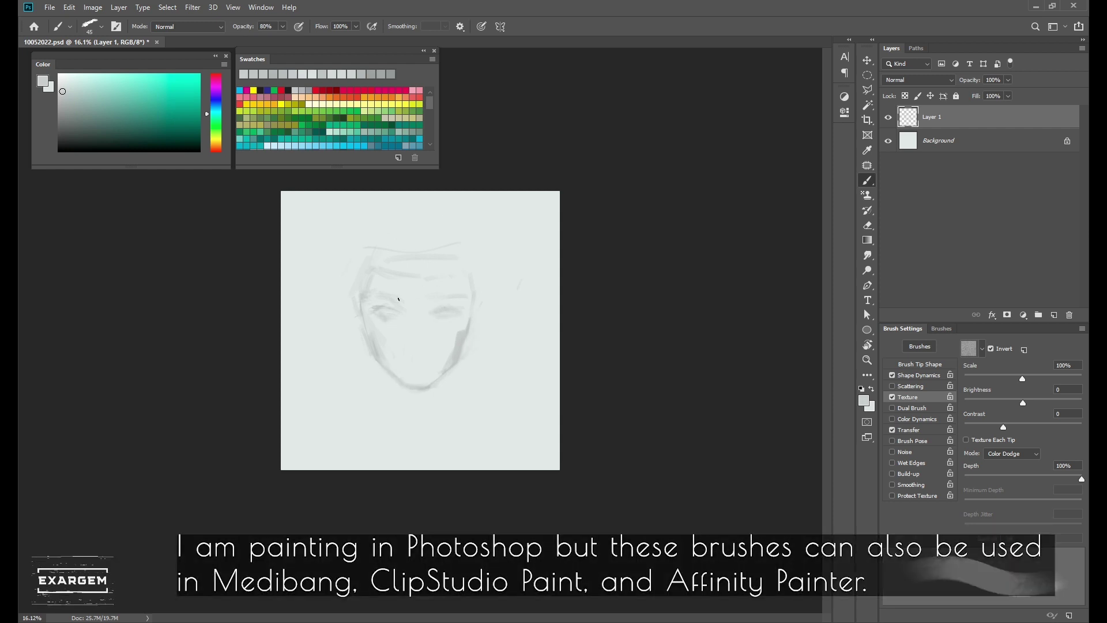
{"action": "left_click", "coordinate": [403, 300], "text": "alt"}
{"action": "left_click_drag", "start_coordinate": [403, 311], "coordinate": [442, 308]}
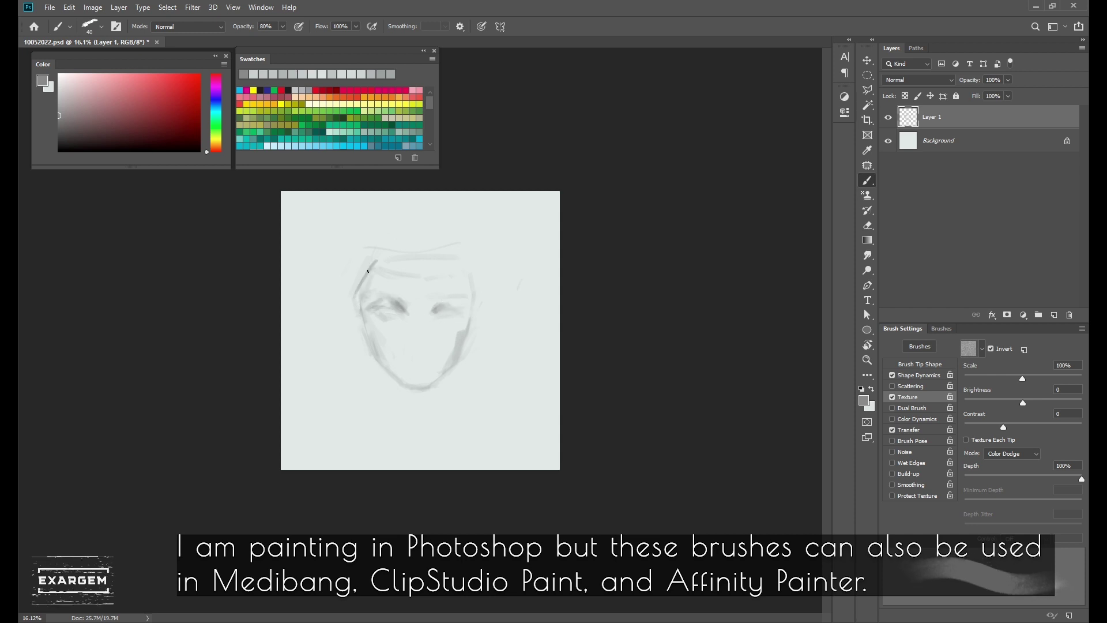
- Paint dark strokes along the head's left edge
{"action": "left_click", "coordinate": [360, 300], "text": "alt"}
{"action": "mouse_move", "coordinate": [353, 301]}
{"action": "left_mouse_down"}
{"action": "mouse_move", "coordinate": [366, 265]}
{"action": "mouse_move", "coordinate": [356, 328]}
{"action": "left_mouse_up"}
{"action": "left_click_drag", "start_coordinate": [368, 270], "coordinate": [353, 325]}
{"action": "key", "text": "bracketleft"}
{"action": "key", "text": "bracketleft"}
{"action": "key", "text": "bracketleft"}
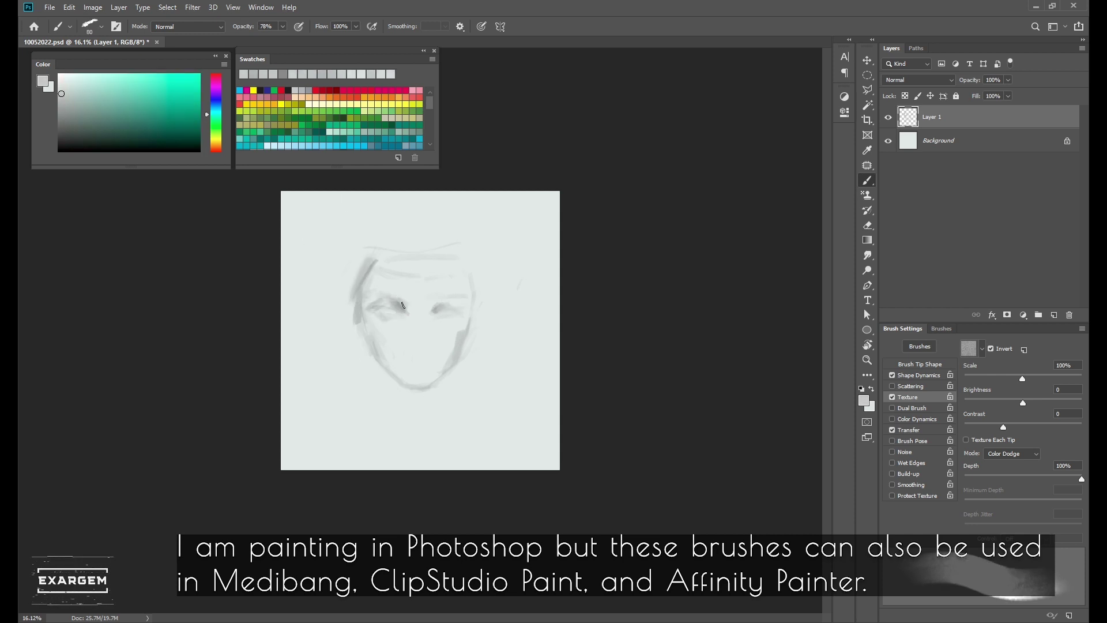
- Close and reopen the colour picker, moving it out of the way
{"action": "left_click", "coordinate": [226, 56]}
{"action": "key", "text": "F6"}
{"action": "left_click_drag", "start_coordinate": [634, 90], "coordinate": [564, 91]}
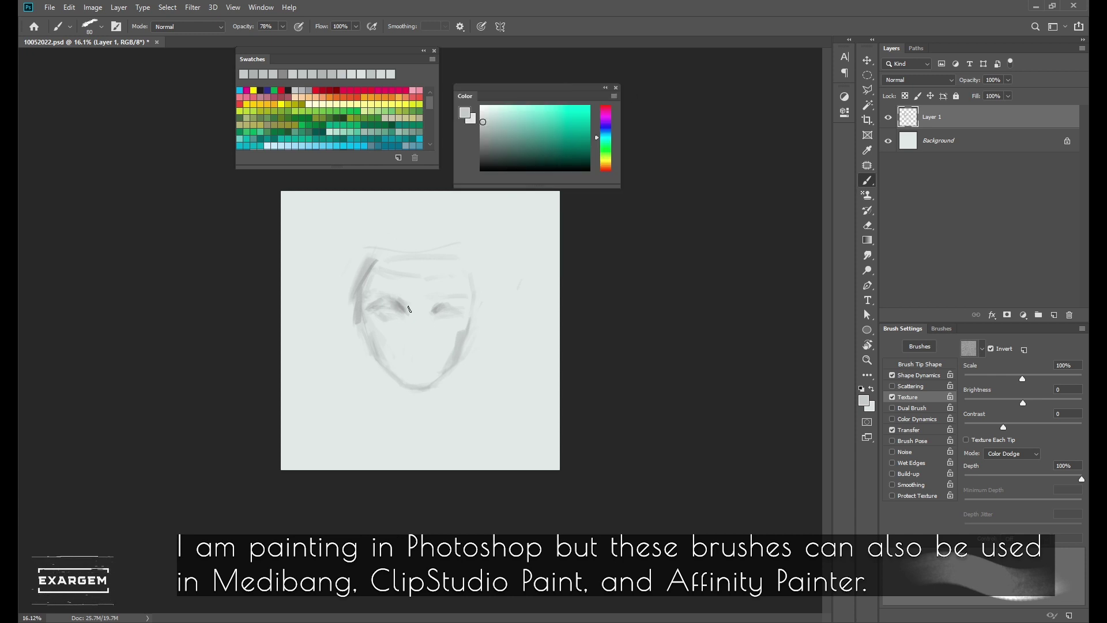
- Add a grey stroke on the face's upper-right edge and shading on both cheeks
{"action": "key", "text": "bracketright"}
{"action": "key", "text": "bracketright"}
{"action": "left_click_drag", "start_coordinate": [470, 301], "coordinate": [461, 265]}
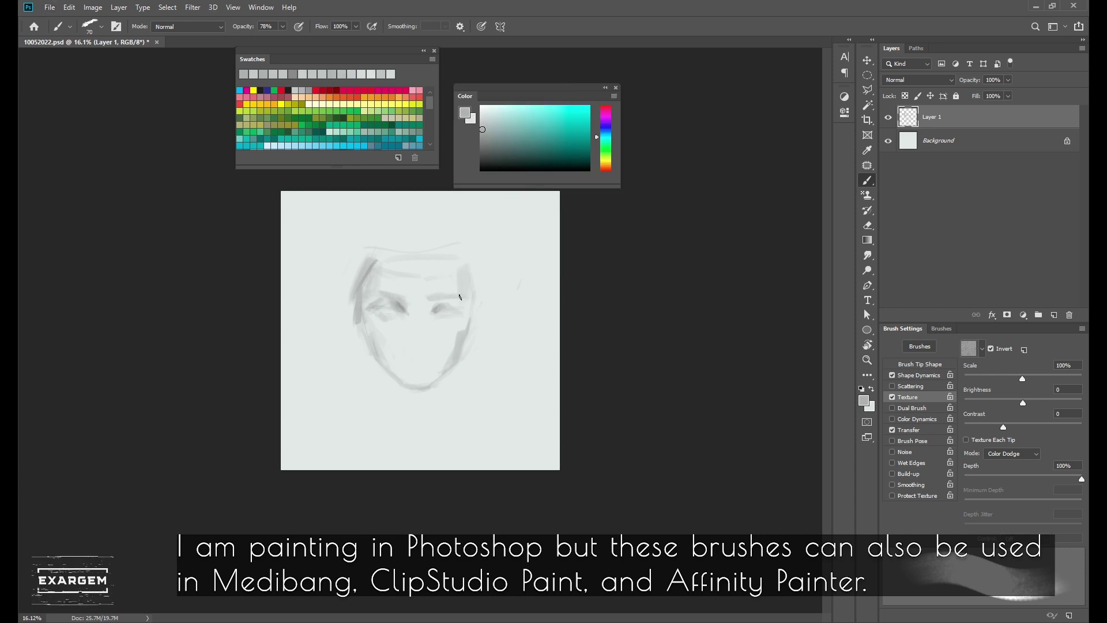
{"action": "key", "text": "bracketleft"}
{"action": "key", "text": "bracketleft"}
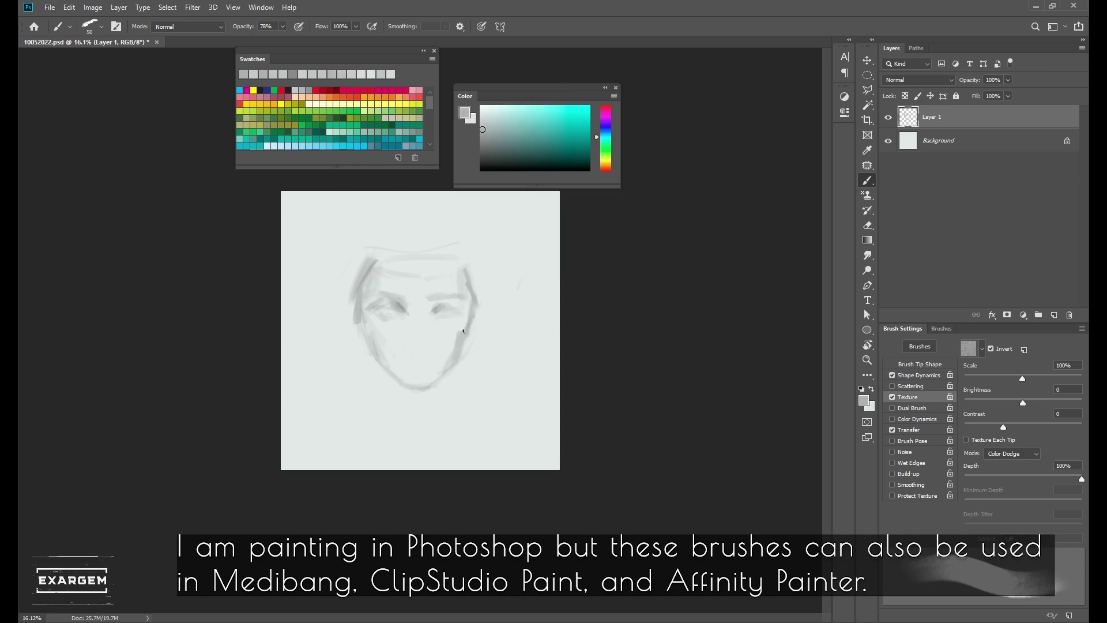
{"action": "left_click_drag", "start_coordinate": [464, 331], "coordinate": [458, 346]}
{"action": "key", "text": "bracketright"}
{"action": "key", "text": "bracketright"}
{"action": "key", "text": "bracketright"}
{"action": "mouse_move", "coordinate": [369, 326]}
{"action": "left_mouse_down"}
{"action": "mouse_move", "coordinate": [385, 363]}
{"action": "mouse_move", "coordinate": [378, 426]}
{"action": "left_mouse_up"}
- Resample lighter greys and add a small stroke near the left eye
{"action": "left_click", "coordinate": [375, 348], "text": "alt"}
{"action": "key", "text": "bracketleft"}
{"action": "left_click", "coordinate": [413, 400], "text": "alt"}
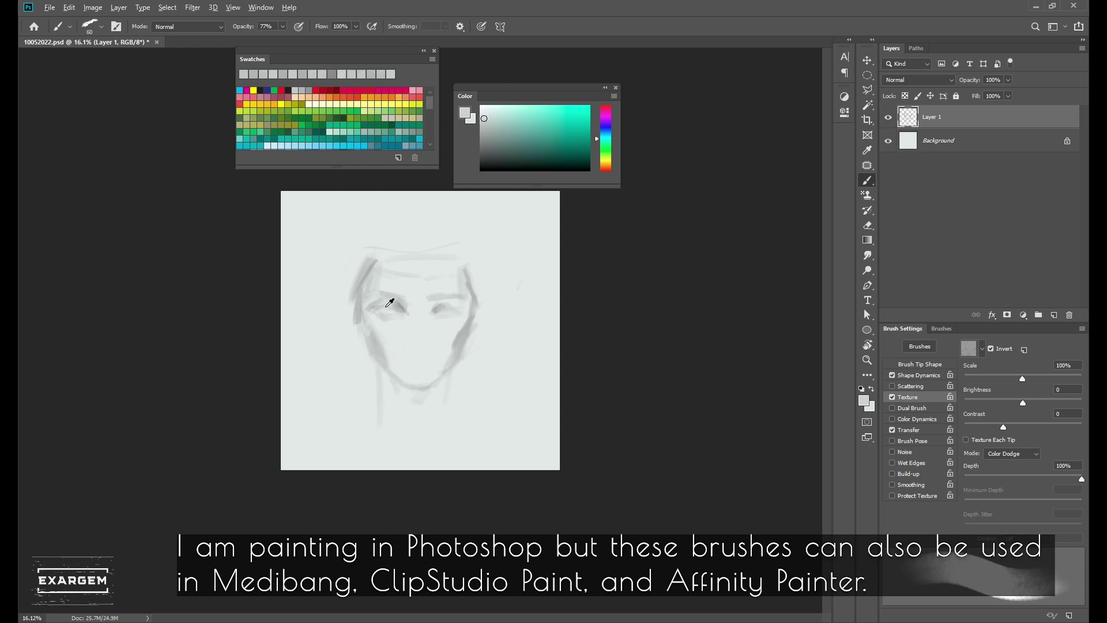
{"action": "key", "text": "bracketright"}
{"action": "key", "text": "bracketright"}
{"action": "key", "text": "bracketright"}
{"action": "left_click_drag", "start_coordinate": [368, 296], "coordinate": [381, 333]}
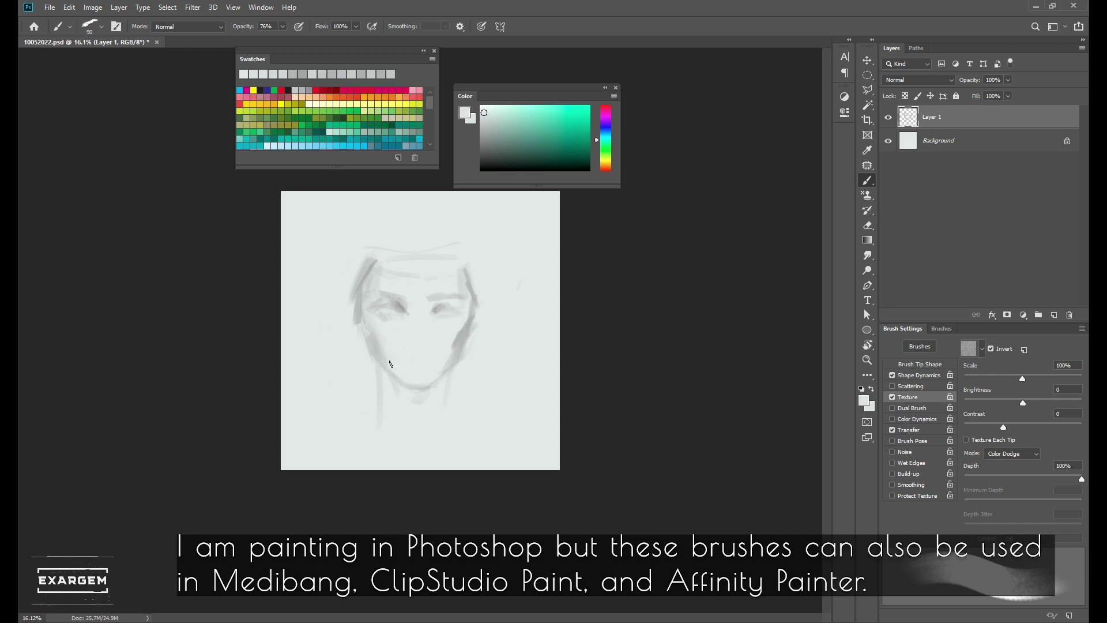
- Lower the brush opacity and sample greys, settling on 45% black as the paint colour
{"action": "left_click", "coordinate": [461, 337], "text": "alt"}
{"action": "key", "text": "7"}
{"action": "key", "text": "2"}
{"action": "key", "text": "bracketleft"}
{"action": "key", "text": "bracketleft"}
{"action": "key", "text": "bracketleft"}
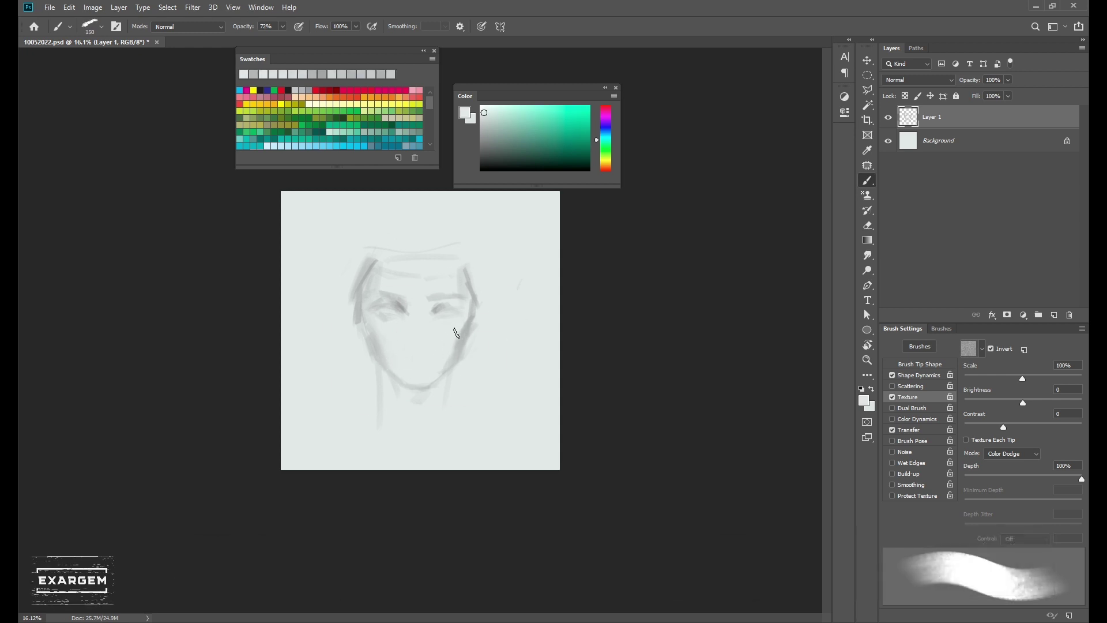
{"action": "left_click", "coordinate": [462, 341], "text": "alt"}
{"action": "left_click", "coordinate": [459, 324], "text": "alt"}
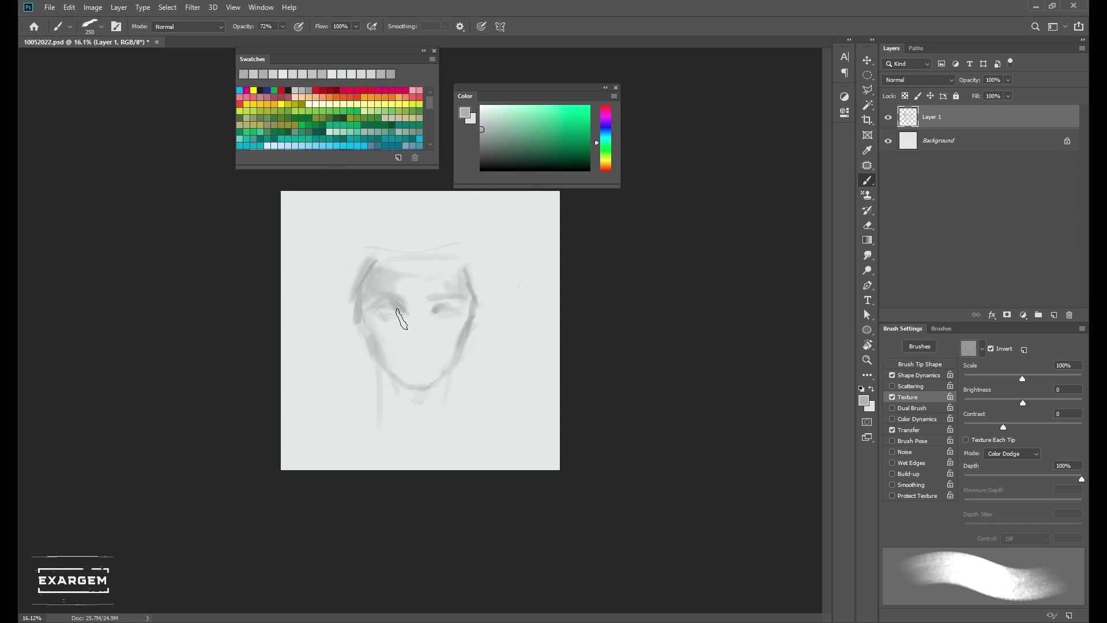
{"action": "left_click", "coordinate": [396, 316], "text": "alt"}
{"action": "key", "text": "bracketleft"}
{"action": "key", "text": "bracketleft"}
{"action": "key", "text": "bracketleft"}
- Move the Color panel beside the canvas and narrow it
{"action": "left_click", "coordinate": [403, 301], "text": "alt"}
{"action": "left_click_drag", "start_coordinate": [519, 96], "coordinate": [585, 204]}
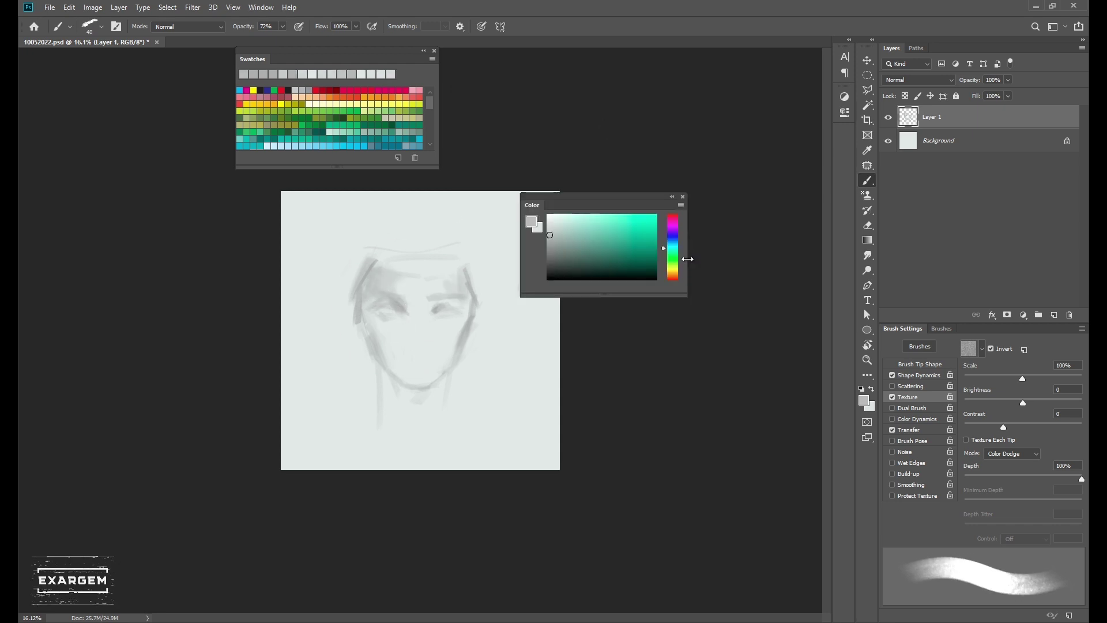
{"action": "left_click_drag", "start_coordinate": [687, 259], "coordinate": [660, 258]}
- Show the Color panel as a greyscale ramp and darken the left eye in near-black
{"action": "left_click", "coordinate": [654, 205]}
{"action": "left_click", "coordinate": [680, 247]}
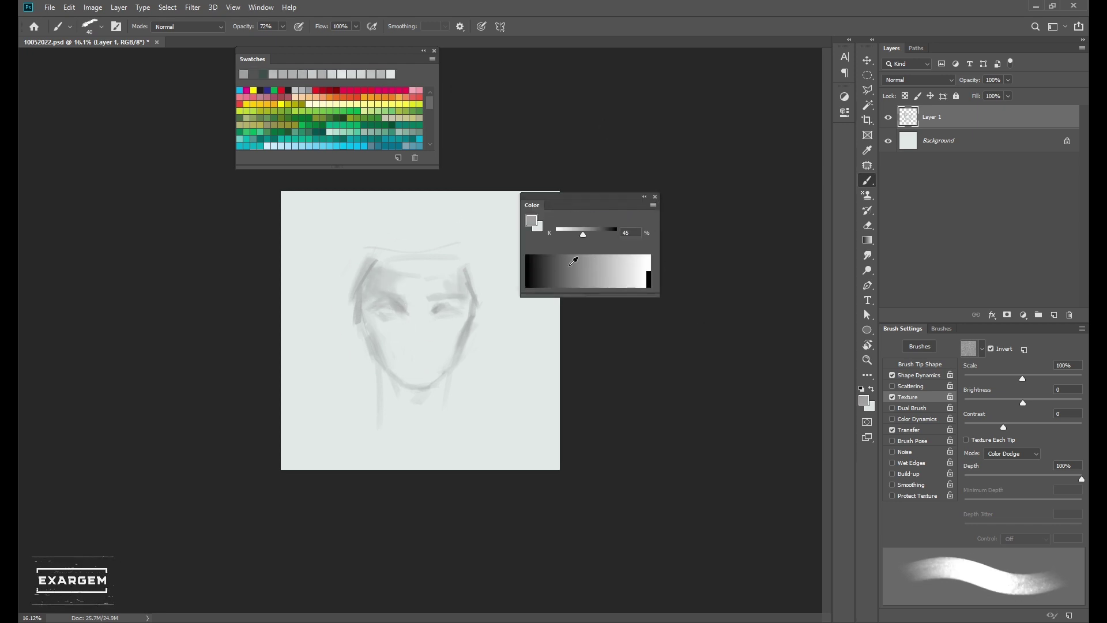
{"action": "left_click", "coordinate": [529, 266]}
{"action": "mouse_move", "coordinate": [401, 302]}
{"action": "left_mouse_down"}
{"action": "mouse_move", "coordinate": [377, 294]}
{"action": "mouse_move", "coordinate": [448, 296]}
{"action": "mouse_move", "coordinate": [443, 305]}
{"action": "left_mouse_up"}
- Pick pure black and fine-tune the brush size
{"action": "key", "text": "bracketleft"}
{"action": "key", "text": "bracketleft"}
{"action": "key", "text": "bracketleft"}
{"action": "key", "text": "bracketright"}
{"action": "key", "text": "bracketright"}
{"action": "left_click", "coordinate": [530, 262]}
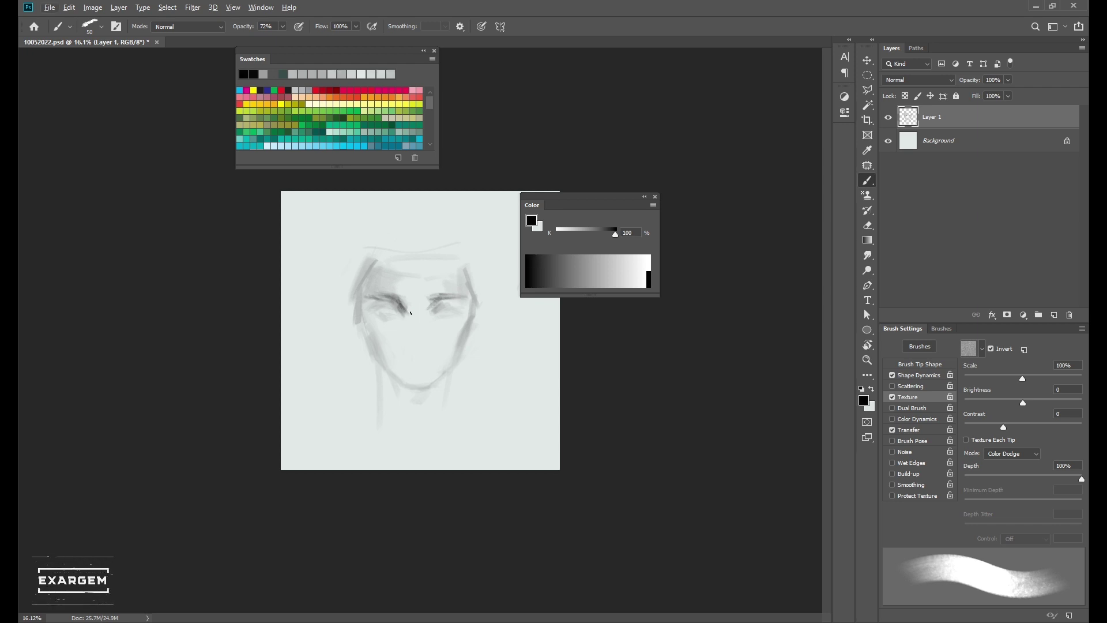
{"action": "key", "text": "bracketleft"}
{"action": "key", "text": "bracketleft"}
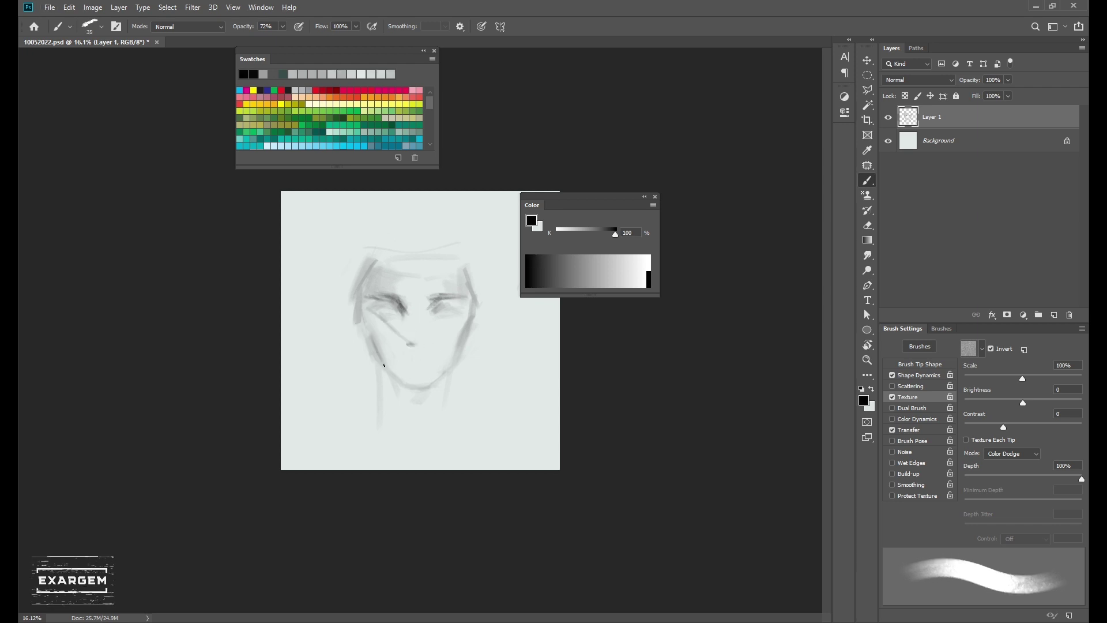
{"action": "key", "text": "bracketleft"}
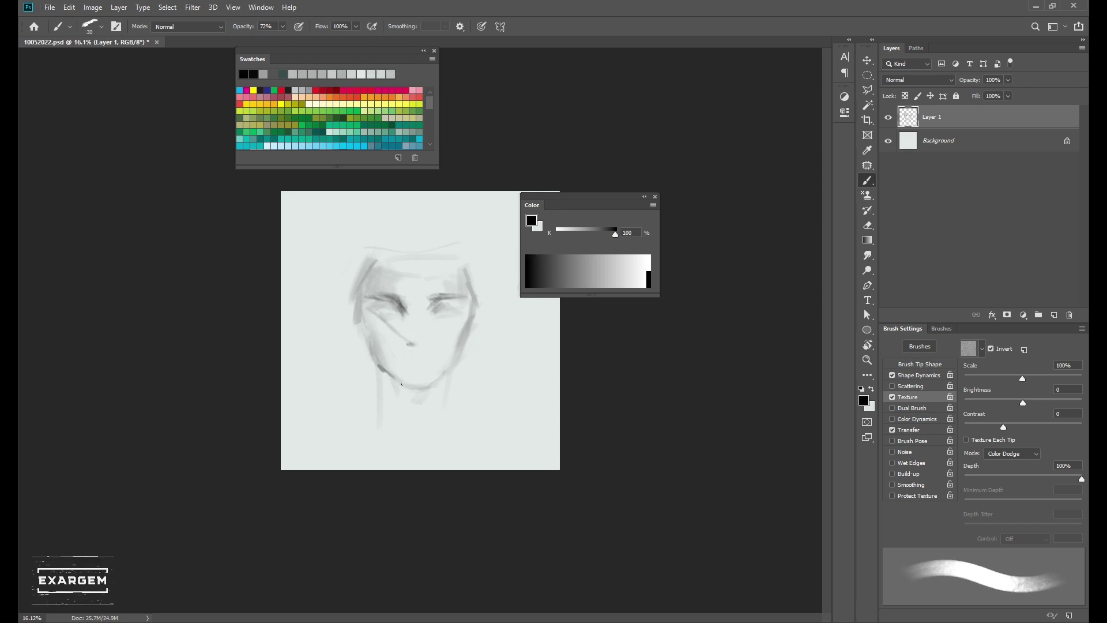
{"action": "key", "text": "bracketleft"}
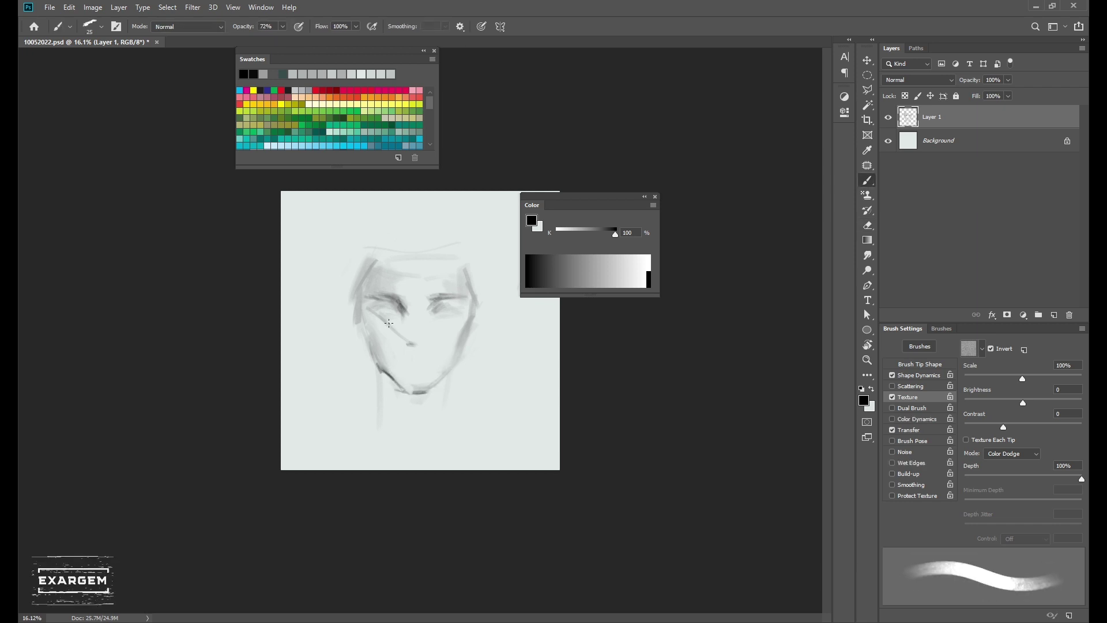
{"action": "key", "text": "bracketright"}
{"action": "key", "text": "bracketright"}
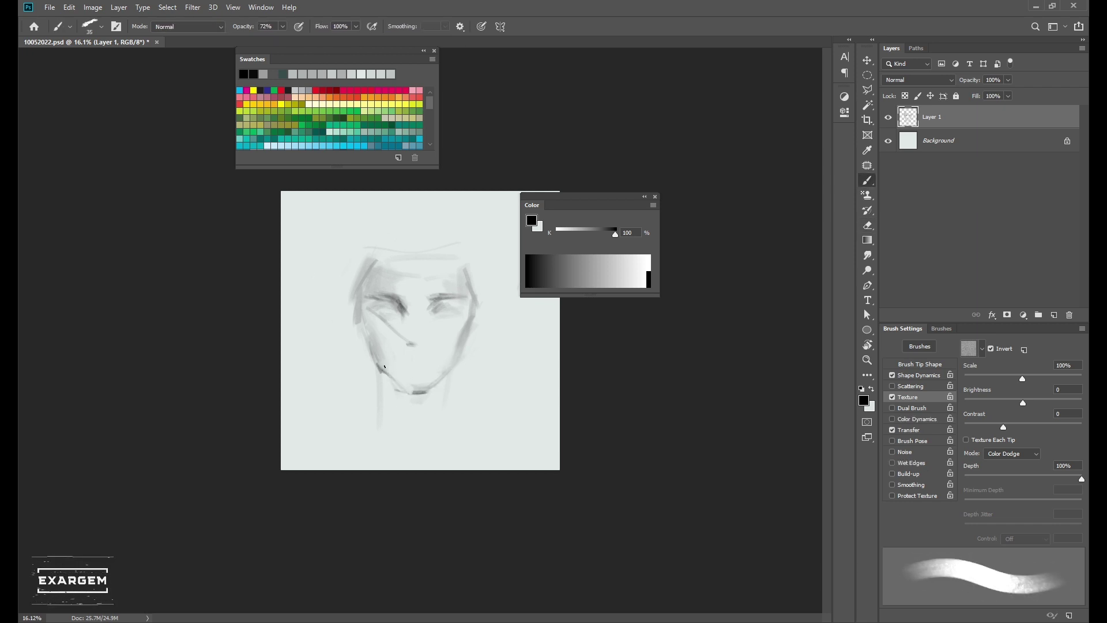
- Paint a darker jaw stroke, try other greys, then undo and reset the colour to black
{"action": "left_click_drag", "start_coordinate": [375, 360], "coordinate": [406, 394]}
{"action": "left_click", "coordinate": [381, 369], "text": "alt"}
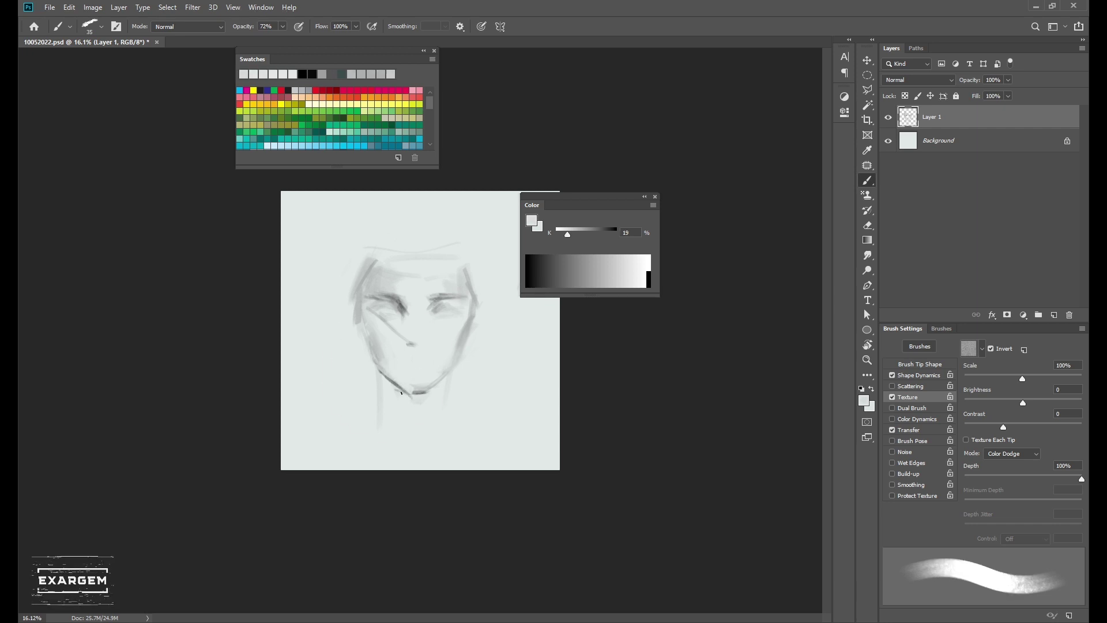
{"action": "key", "text": "bracketleft"}
{"action": "left_click", "coordinate": [453, 370], "text": "alt"}
{"action": "key", "text": "d"}
{"action": "key", "text": "ctrl+z"}
{"action": "key", "text": "bracketleft"}
{"action": "key", "text": "bracketleft"}
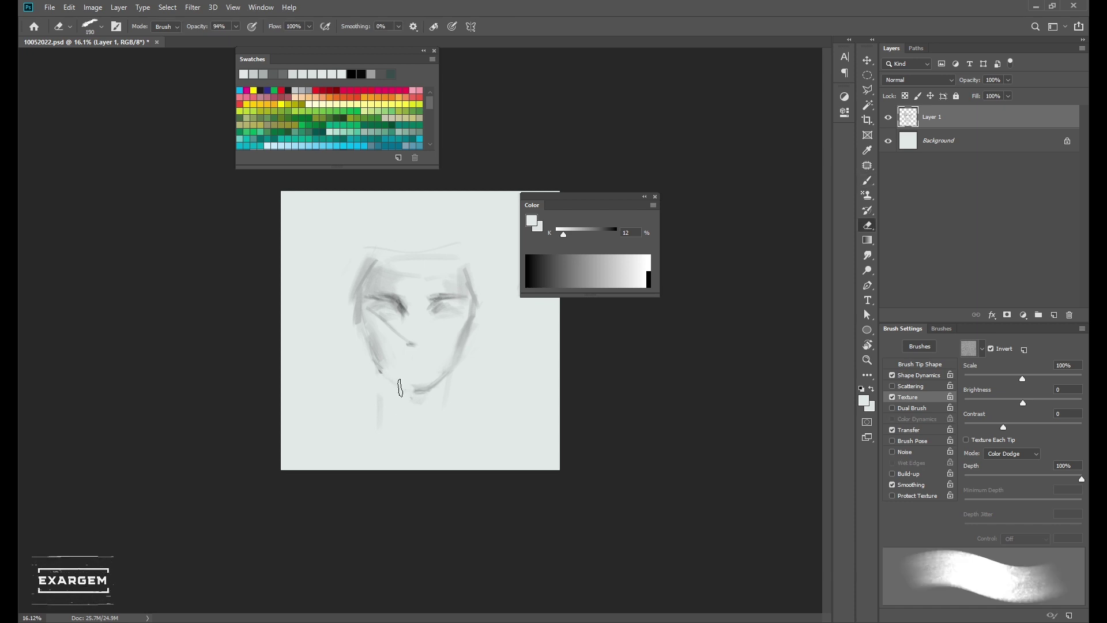
- Paint dark strokes down the left jaw to the chin, then undo the long stroke
{"action": "left_click_drag", "start_coordinate": [375, 372], "coordinate": [377, 360]}
{"action": "key", "text": "bracketright"}
{"action": "key", "text": "bracketright"}
{"action": "key", "text": "bracketright"}
{"action": "key", "text": "7"}
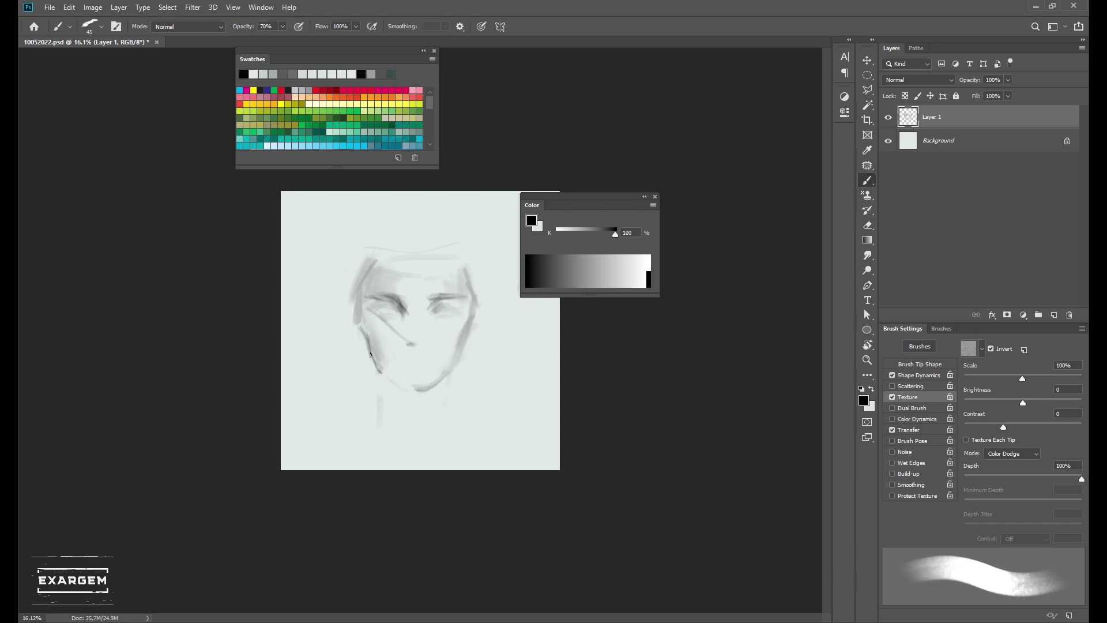
{"action": "key", "text": "bracketright"}
{"action": "key", "text": "bracketright"}
{"action": "key", "text": "bracketright"}
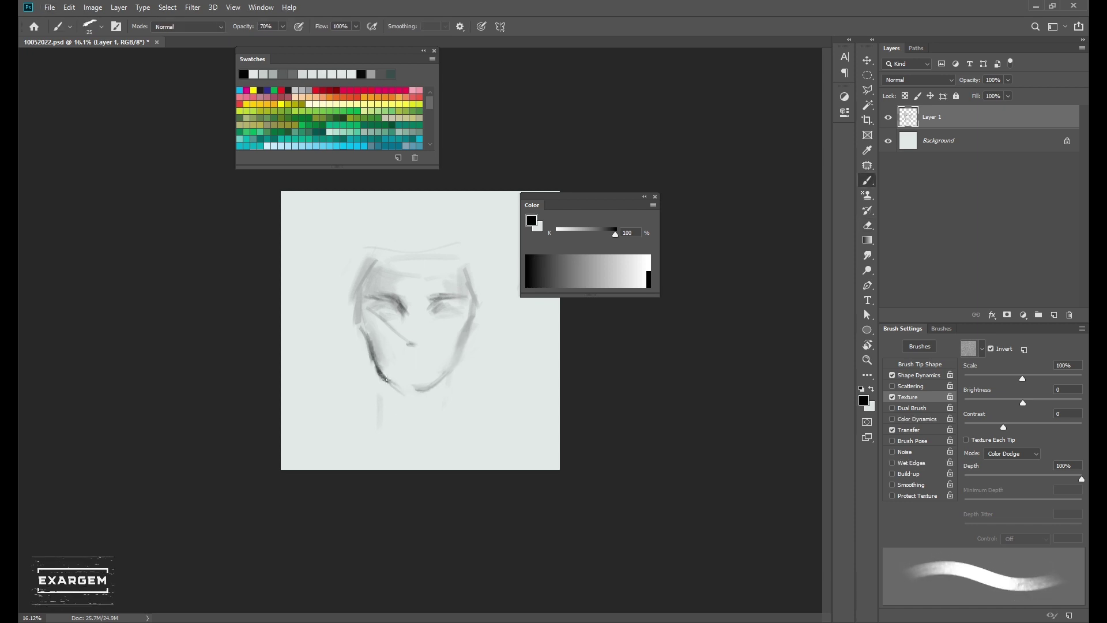
{"action": "left_click_drag", "start_coordinate": [375, 368], "coordinate": [427, 413]}
{"action": "key", "text": "ctrl+z"}
- Paint dark shadow strokes over both eyes with a larger brush
{"action": "key", "text": "e"}
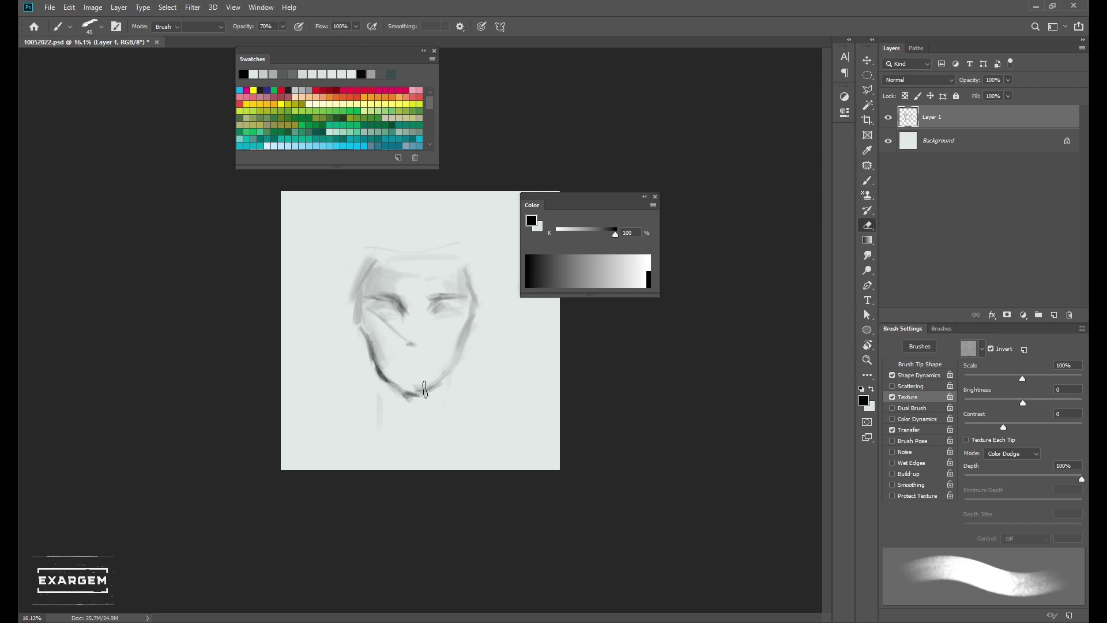
{"action": "key", "text": "b"}
{"action": "scroll", "coordinate": [412, 385], "scroll_direction": "up", "scroll_amount": 1}
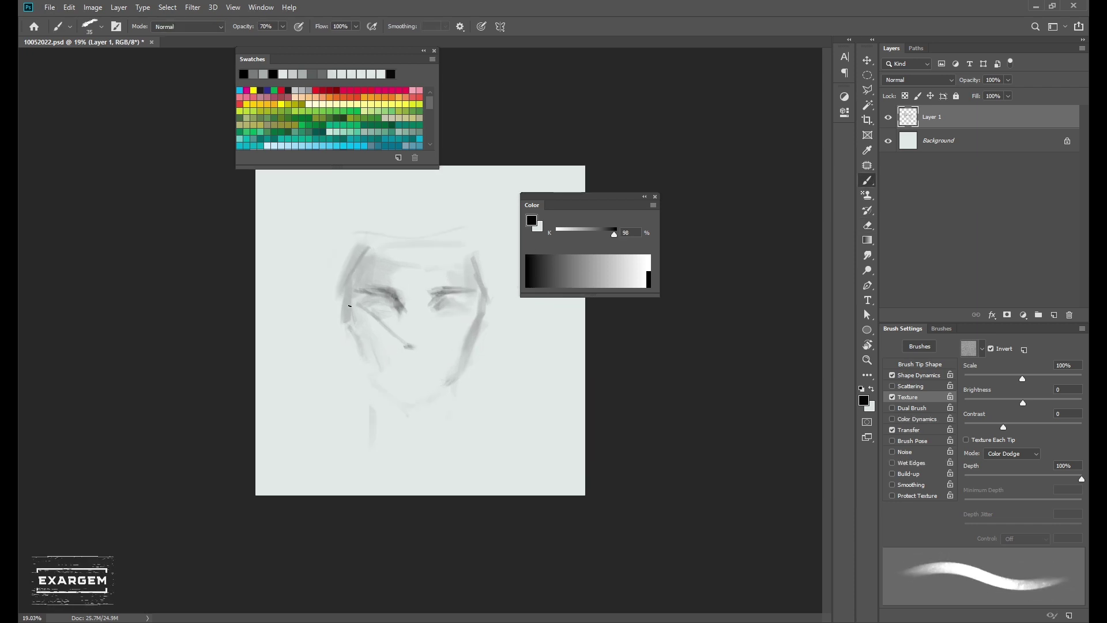
{"action": "scroll", "coordinate": [372, 358], "scroll_direction": "down", "scroll_amount": 1}
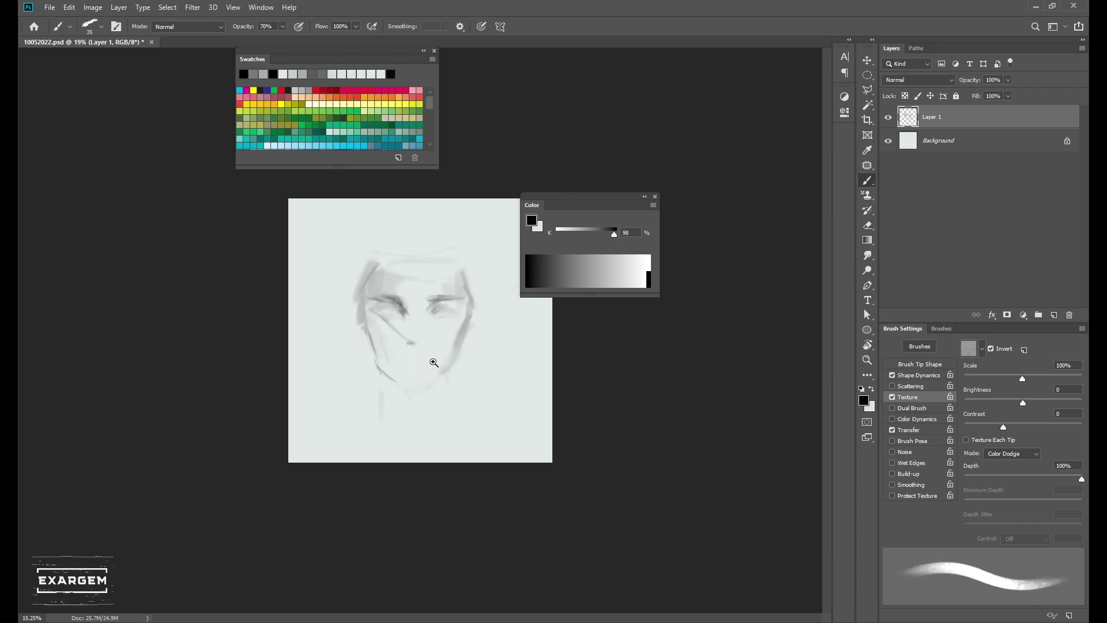
{"action": "key", "text": "bracketleft"}
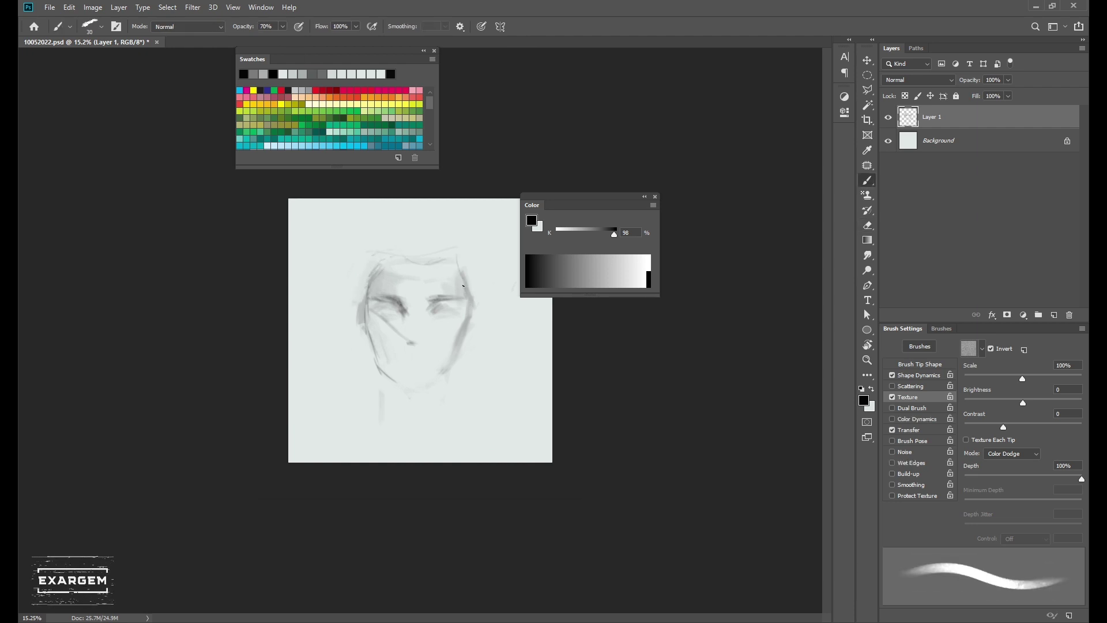
{"action": "key", "text": "bracketleft"}
{"action": "key", "text": "period"}
{"action": "mouse_move", "coordinate": [375, 300]}
{"action": "left_mouse_down"}
{"action": "mouse_move", "coordinate": [398, 323]}
{"action": "mouse_move", "coordinate": [446, 305]}
{"action": "mouse_move", "coordinate": [438, 338]}
{"action": "left_mouse_up"}
- Undo the eye shadow and sample mid and light greys from the face with a smaller brush
{"action": "key", "text": "period"}
{"action": "key", "text": "ctrl+z"}
{"action": "left_click", "coordinate": [403, 311], "text": "alt"}
{"action": "key", "text": "bracketleft"}
{"action": "key", "text": "bracketleft"}
{"action": "key", "text": "bracketleft"}
{"action": "left_click", "coordinate": [406, 334], "text": "alt"}
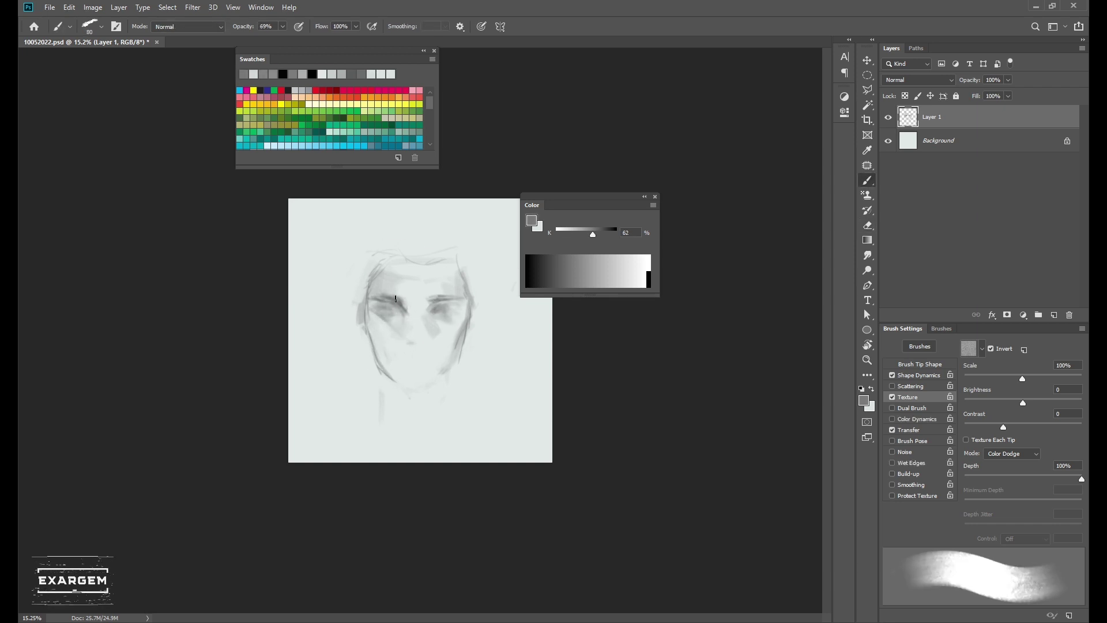
{"action": "key", "text": "bracketleft"}
{"action": "left_click", "coordinate": [411, 313], "text": "alt"}
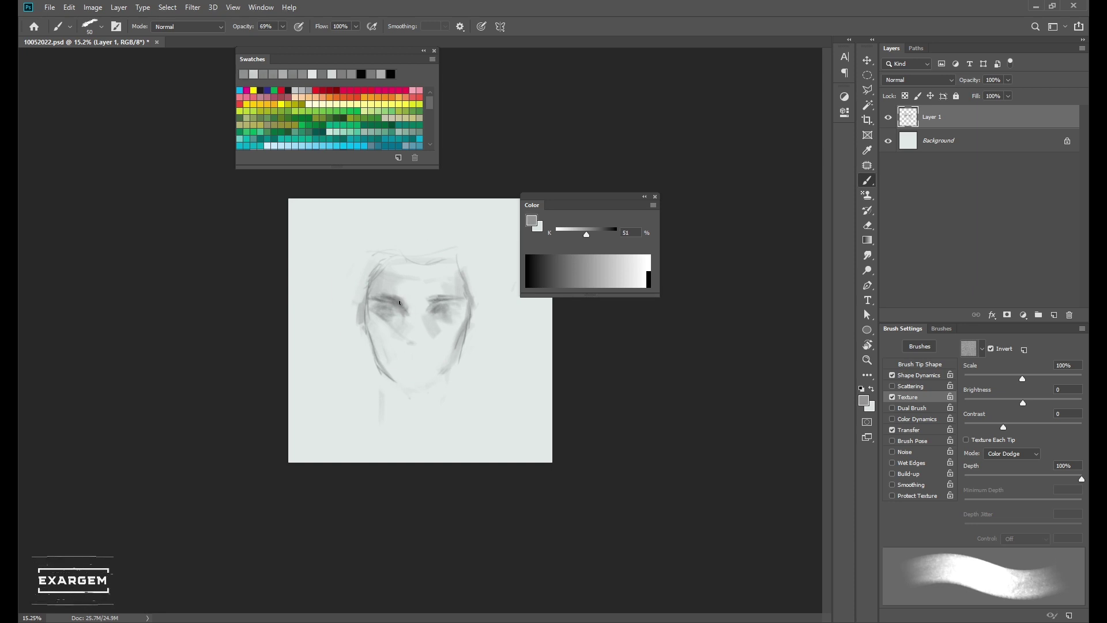
{"action": "left_click", "coordinate": [391, 276], "text": "alt"}
{"action": "key", "text": "bracketleft"}
{"action": "key", "text": "bracketleft"}
{"action": "key", "text": "bracketleft"}
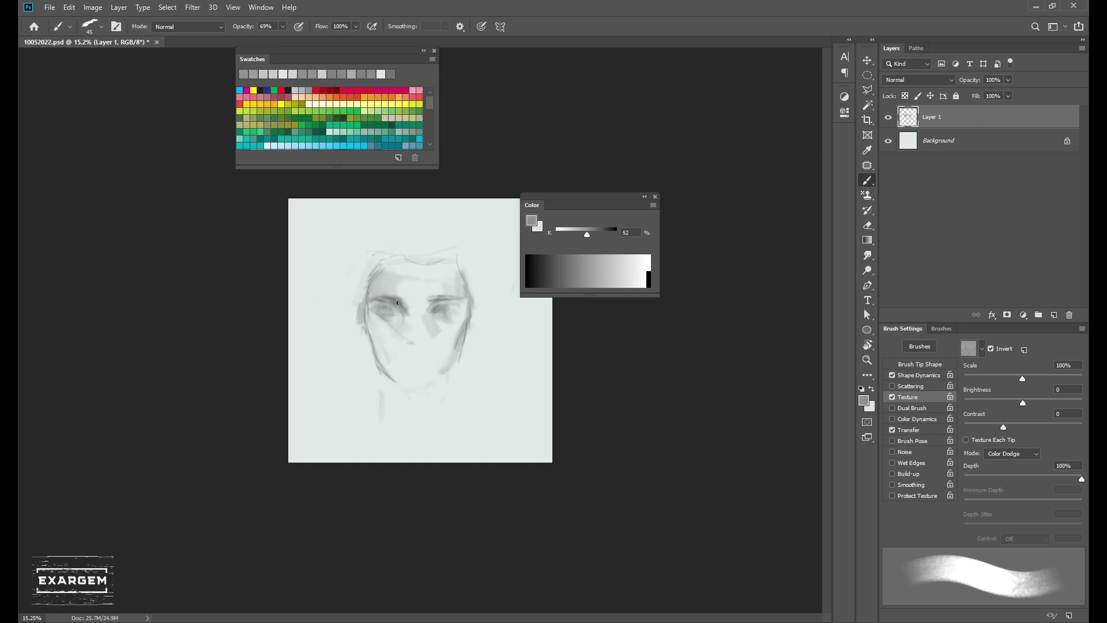
- Darken the paint grey in the Color panel and sample a mid grey for the brows
{"action": "left_click_drag", "start_coordinate": [564, 234], "coordinate": [599, 233]}
{"action": "key", "text": "bracketright"}
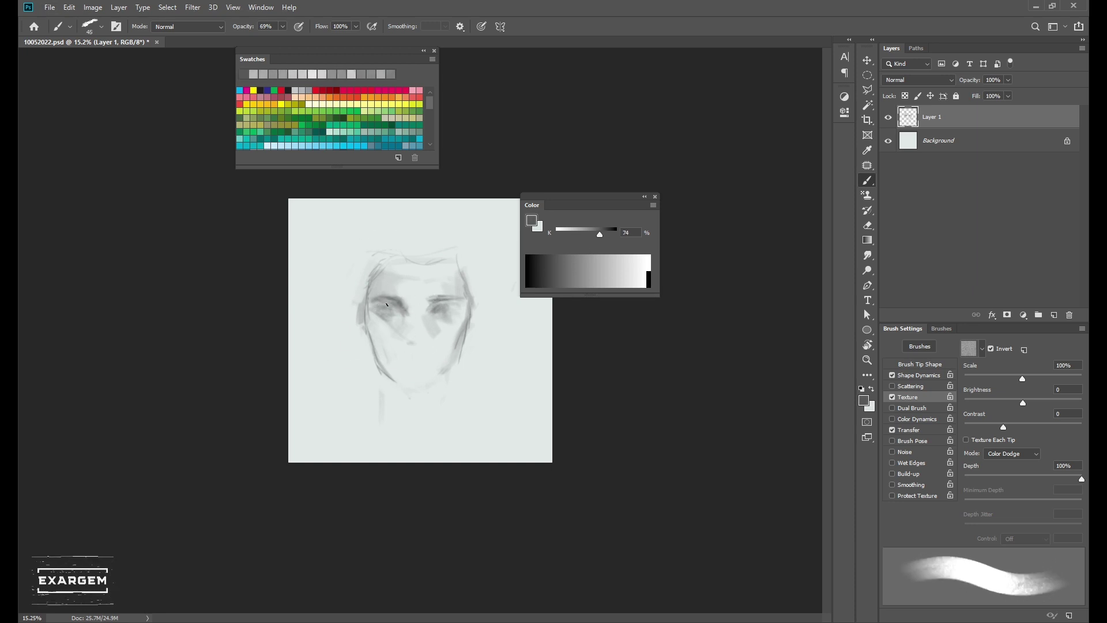
{"action": "key", "text": "bracketleft"}
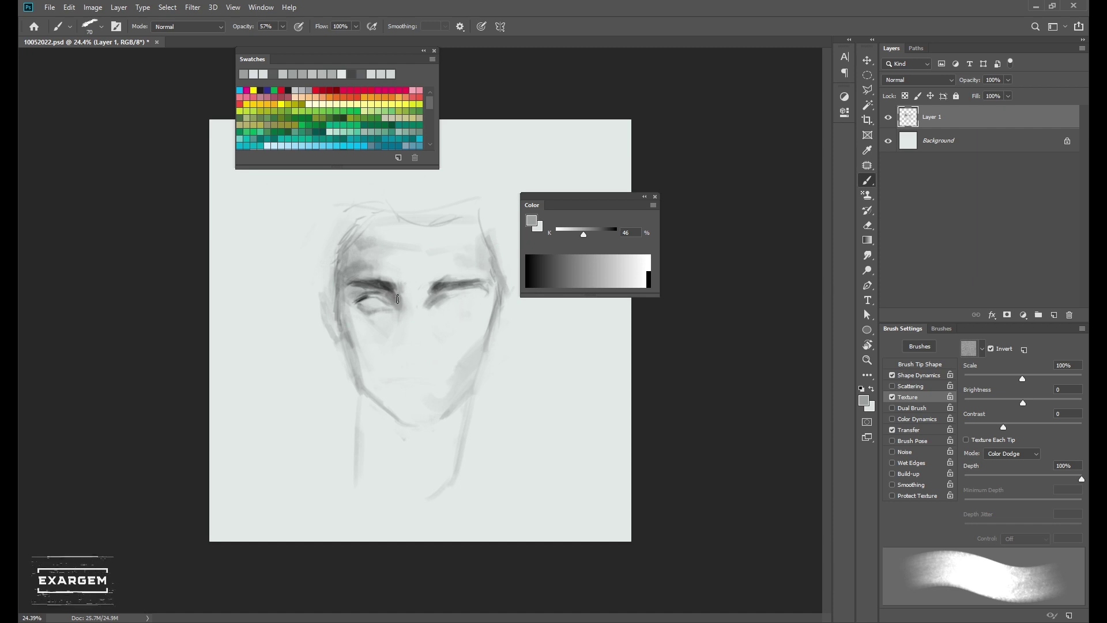
{"action": "left_click", "coordinate": [426, 298], "text": "alt"}
{"action": "key", "text": "bracketleft"}
{"action": "key", "text": "bracketleft"}
{"action": "key", "text": "bracketleft"}
{"action": "key", "text": "bracketleft"}
{"action": "key", "text": "bracketleft"}
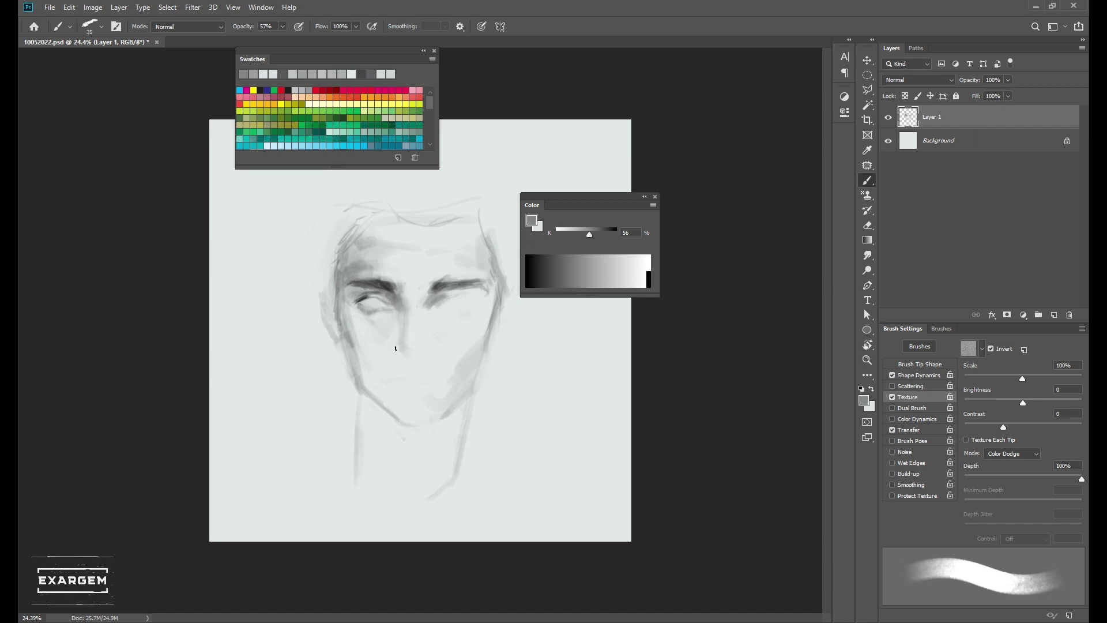
{"action": "key", "text": "bracketleft"}
{"action": "key", "text": "bracketleft"}
{"action": "key", "text": "bracketleft"}
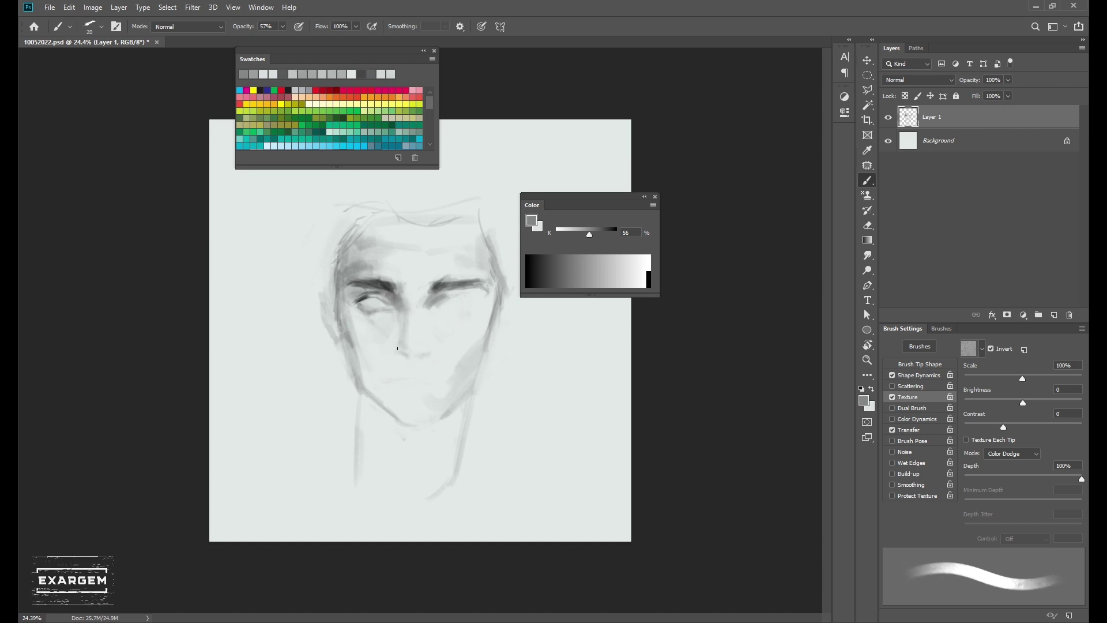
- Sample dark greys from the brows and sketch to shape the nose, resizing the brush
{"action": "left_click", "coordinate": [403, 351], "text": "alt"}
{"action": "key", "text": "bracketright"}
{"action": "key", "text": "bracketright"}
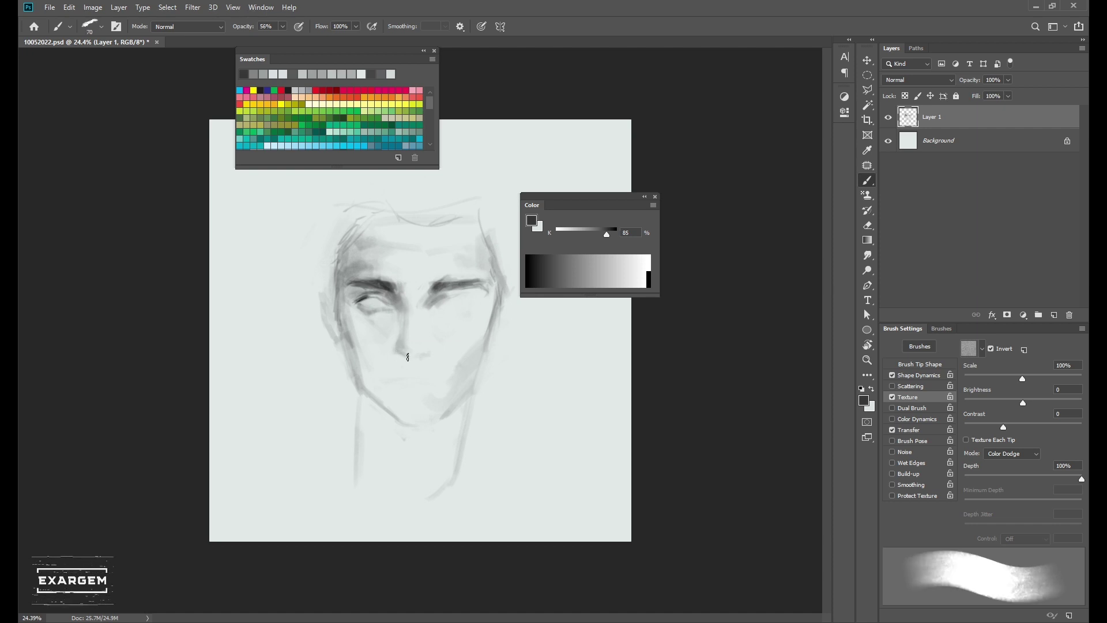
{"action": "key", "text": "bracketright"}
{"action": "key", "text": "bracketright"}
{"action": "key", "text": "5"}
{"action": "key", "text": "5"}
{"action": "left_click", "coordinate": [402, 350], "text": "alt"}
{"action": "key", "text": "bracketleft"}
{"action": "key", "text": "bracketleft"}
{"action": "key", "text": "bracketleft"}
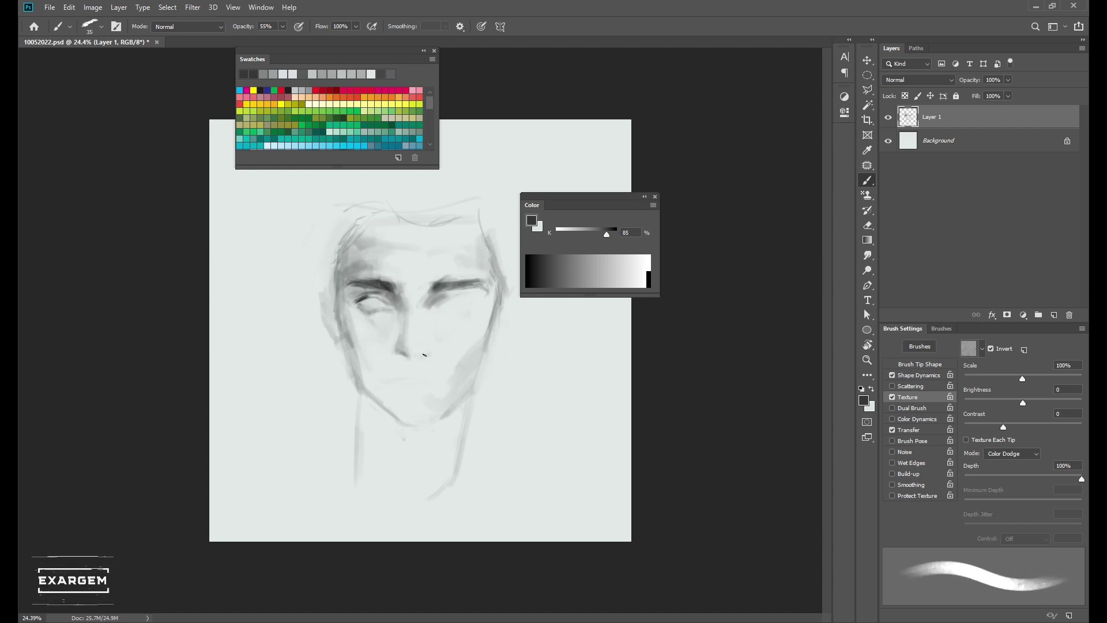
{"action": "key", "text": "bracketleft"}
{"action": "key", "text": "bracketleft"}
{"action": "key", "text": "bracketleft"}
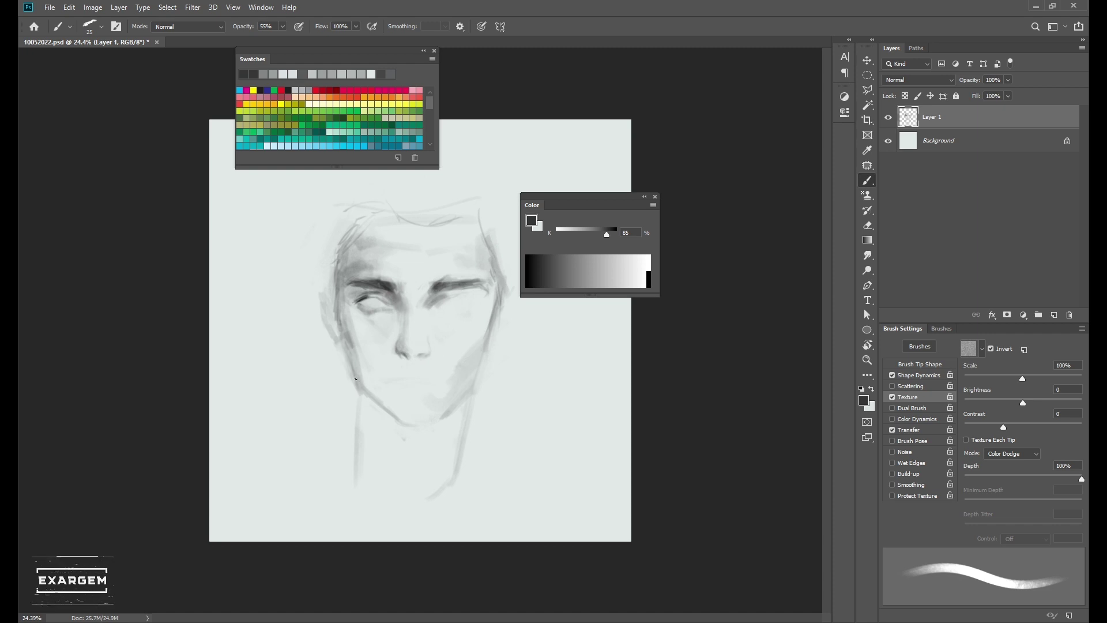
- Enlarge the brush and slightly lower its opacity for the 85% black nostril strokes
{"action": "key", "text": "bracketright"}
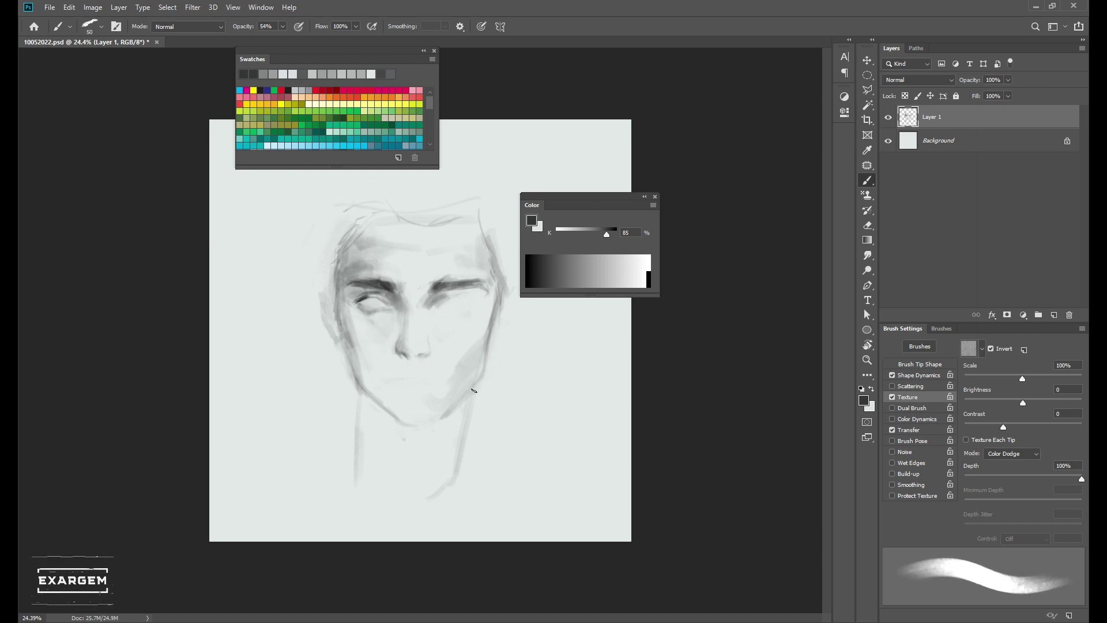
{"action": "key", "text": "5"}
{"action": "key", "text": "4"}
{"action": "key", "text": "bracketright"}
{"action": "key", "text": "bracketright"}
{"action": "key", "text": "bracketright"}
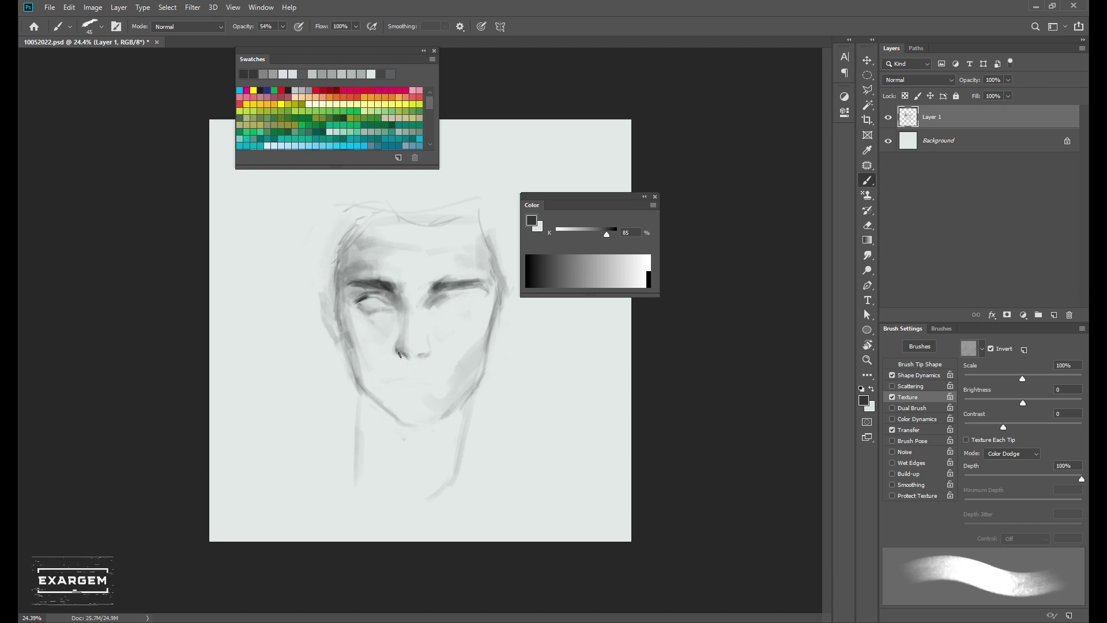
- Sample mid, dark and very light face greys while resizing the brush
{"action": "scroll", "coordinate": [402, 350], "scroll_direction": "up", "scroll_amount": 2}
{"action": "left_click", "coordinate": [415, 346], "text": "alt"}
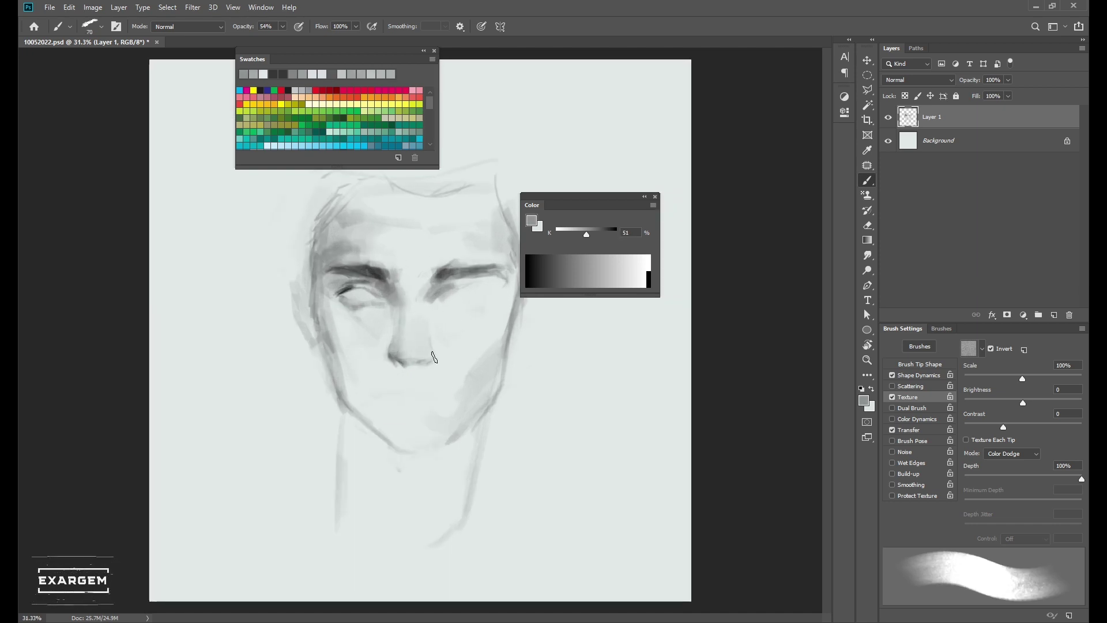
{"action": "key", "text": "bracketleft"}
{"action": "key", "text": "bracketleft"}
{"action": "key", "text": "bracketleft"}
{"action": "left_click", "coordinate": [404, 361], "text": "alt"}
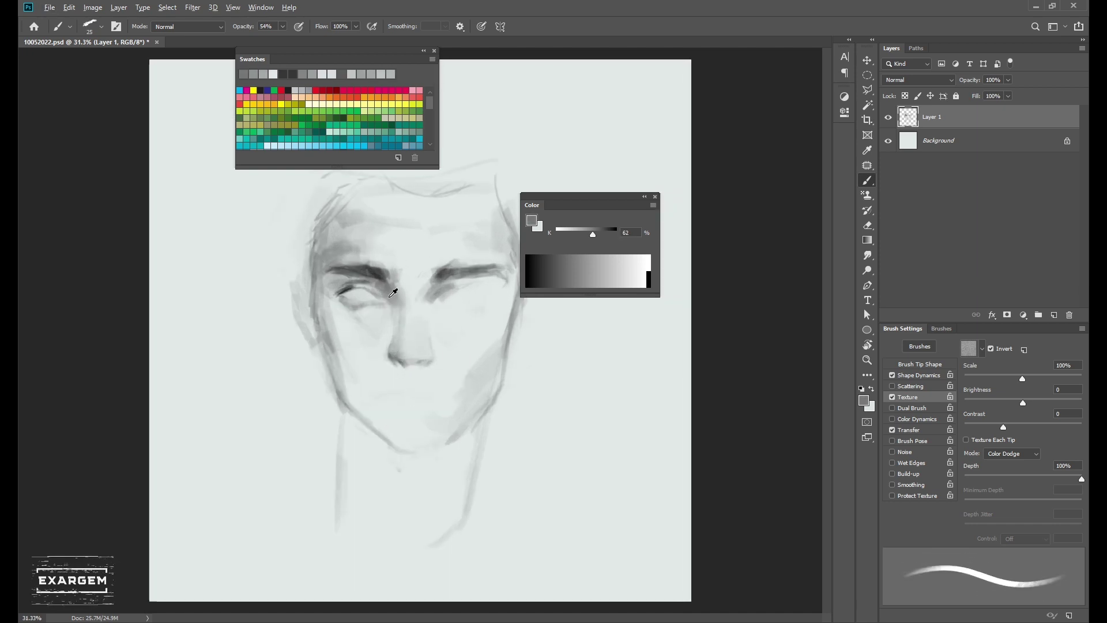
{"action": "scroll", "coordinate": [403, 362], "scroll_direction": "down", "scroll_amount": 1}
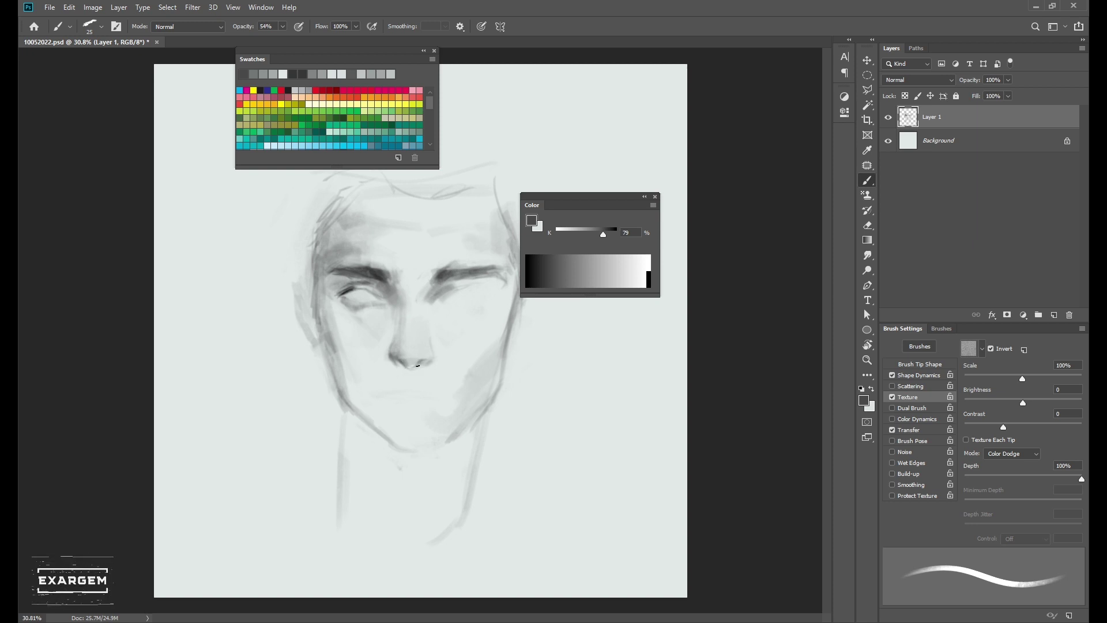
{"action": "key", "text": "bracketright"}
{"action": "key", "text": "bracketright"}
{"action": "left_click", "coordinate": [414, 360], "text": "alt"}
{"action": "scroll", "coordinate": [415, 356], "scroll_direction": "up", "scroll_amount": 1}
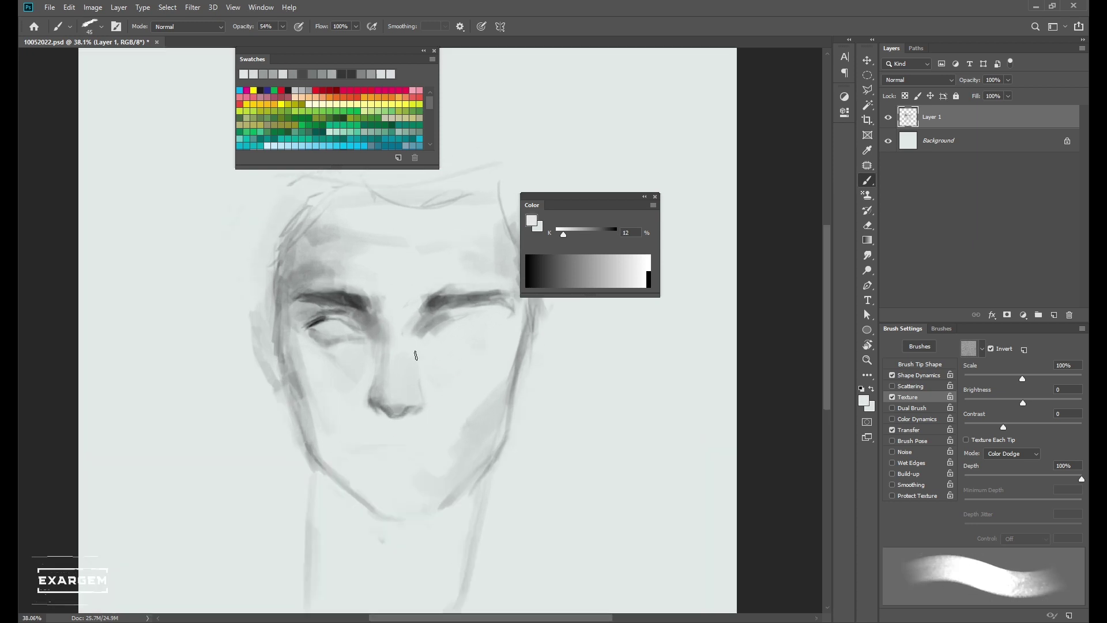
{"action": "key", "text": "bracketright"}
- Pick mid and darker greys from the nose area and its shadow with a smaller brush
{"action": "left_click", "coordinate": [383, 397], "text": "alt"}
{"action": "key", "text": "bracketleft"}
{"action": "key", "text": "bracketleft"}
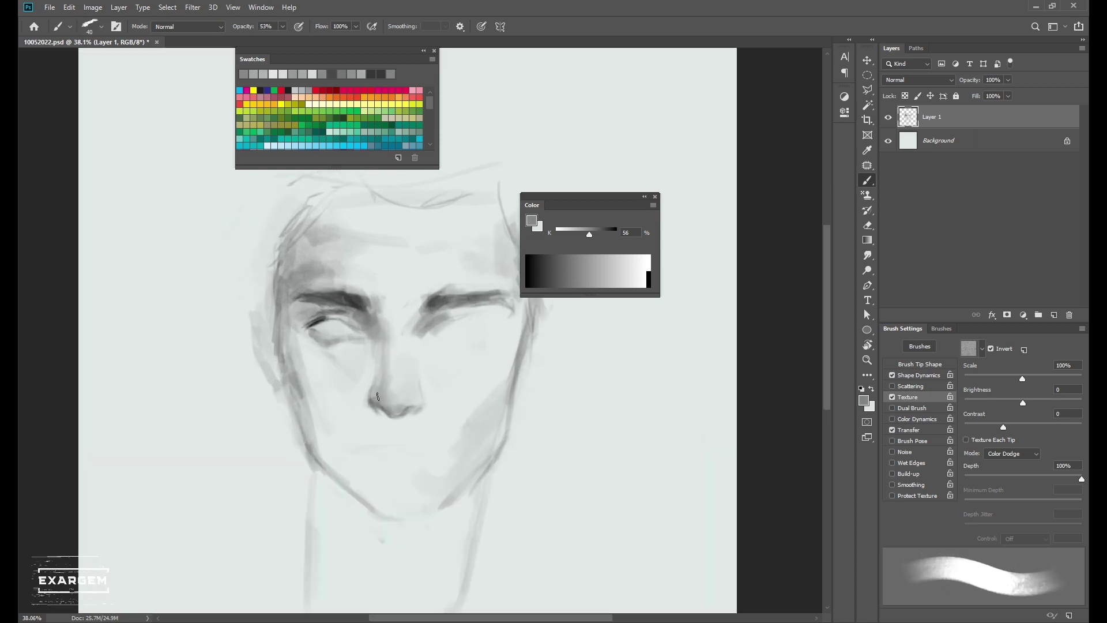
{"action": "left_click", "coordinate": [362, 302], "text": "alt"}
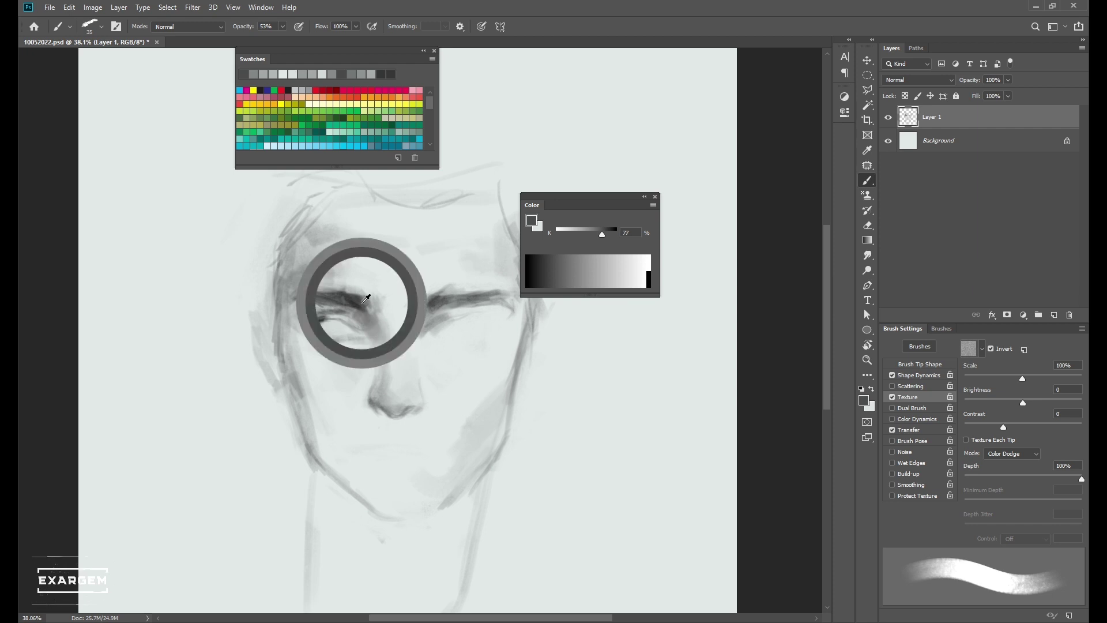
{"action": "left_click", "coordinate": [378, 413], "text": "alt"}
{"action": "left_click", "coordinate": [370, 390], "text": "alt"}
{"action": "left_click", "coordinate": [380, 409], "text": "alt"}
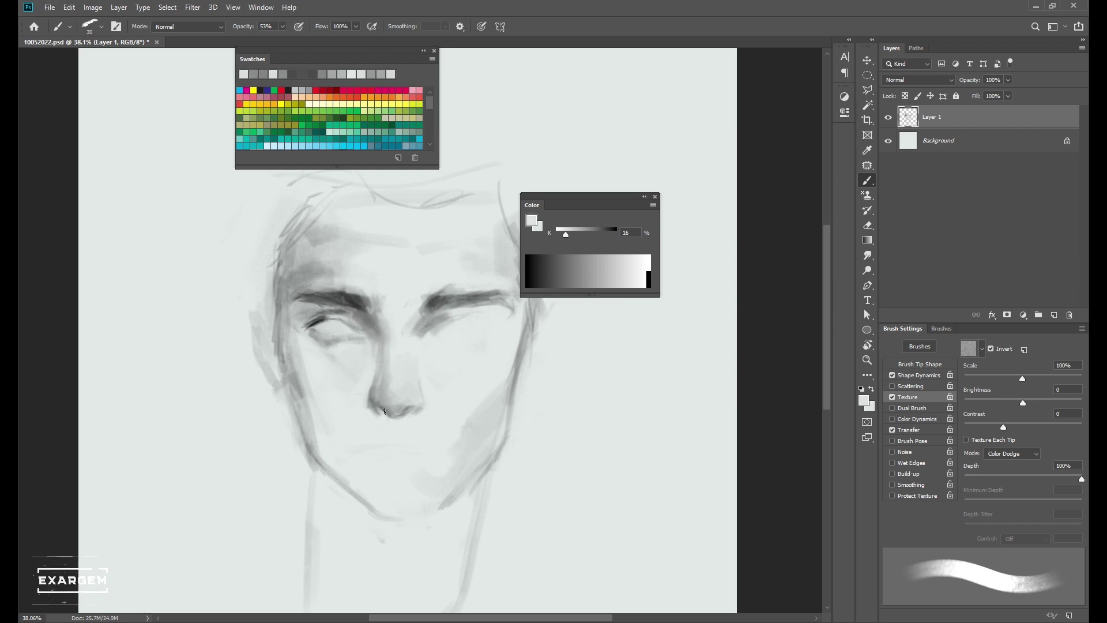
{"action": "left_click", "coordinate": [378, 412], "text": "alt"}
{"action": "key", "text": "bracketleft"}
- Mirror the canvas horizontally and darken the shading on the nose with a sampled mid grey
{"action": "key", "text": "ctrl+shift+h"}
{"action": "scroll", "coordinate": [368, 407], "scroll_direction": "down", "scroll_amount": 3}
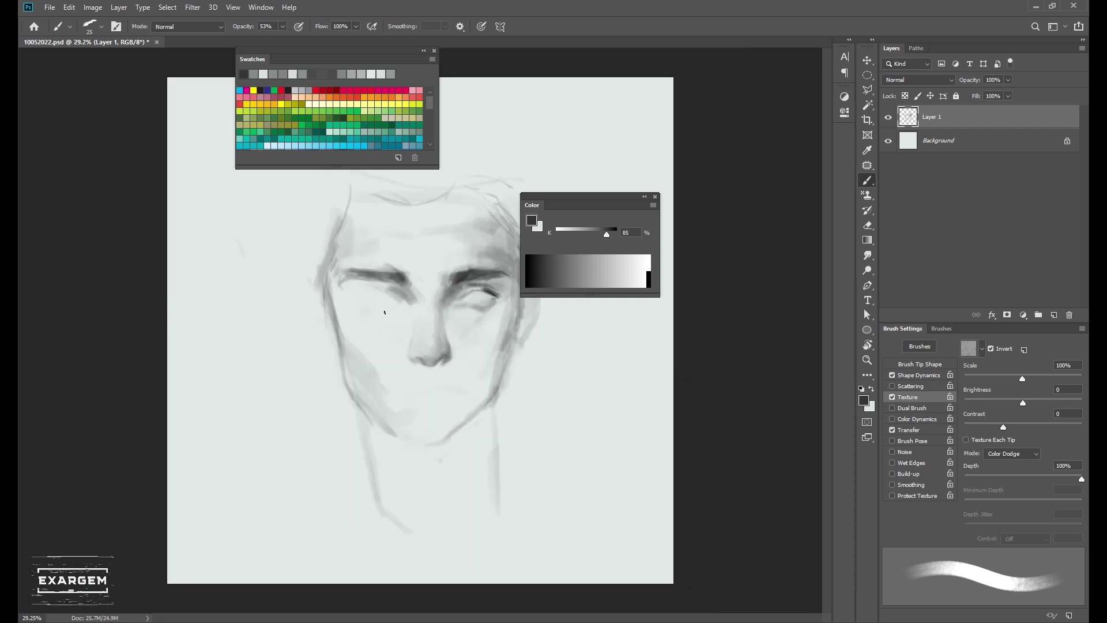
{"action": "key", "text": "bracketright"}
{"action": "left_click", "coordinate": [447, 351], "text": "alt"}
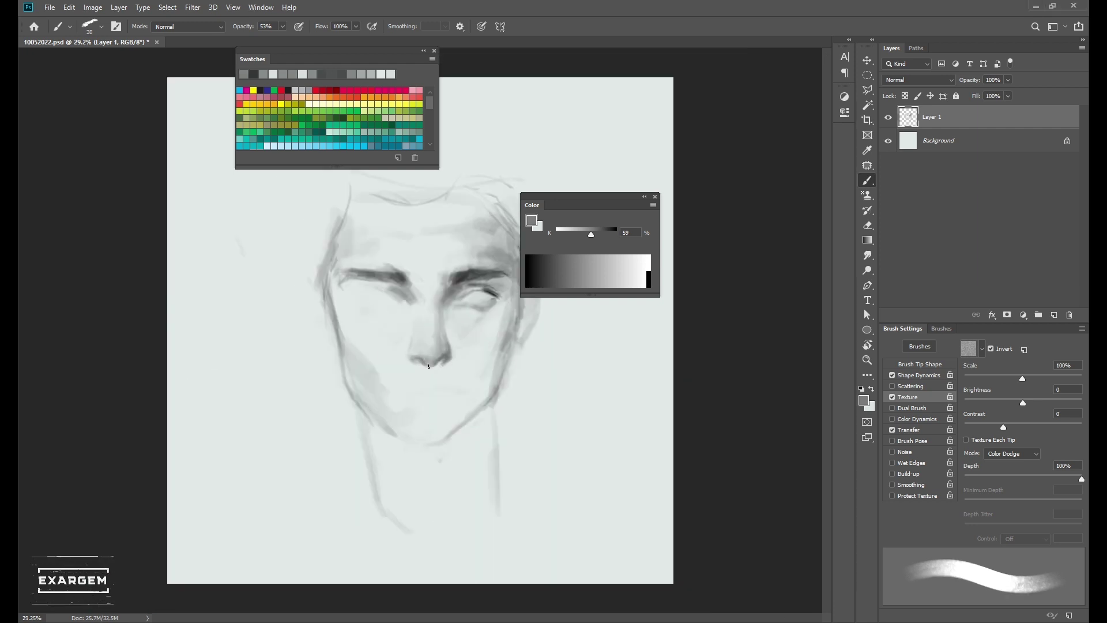
{"action": "left_click_drag", "start_coordinate": [419, 356], "coordinate": [431, 344]}
{"action": "key", "text": "bracketleft"}
- Sample lighter nose greys and a darker brow grey, adjusting brush size
{"action": "left_click", "coordinate": [439, 316], "text": "alt"}
{"action": "key", "text": "bracketleft"}
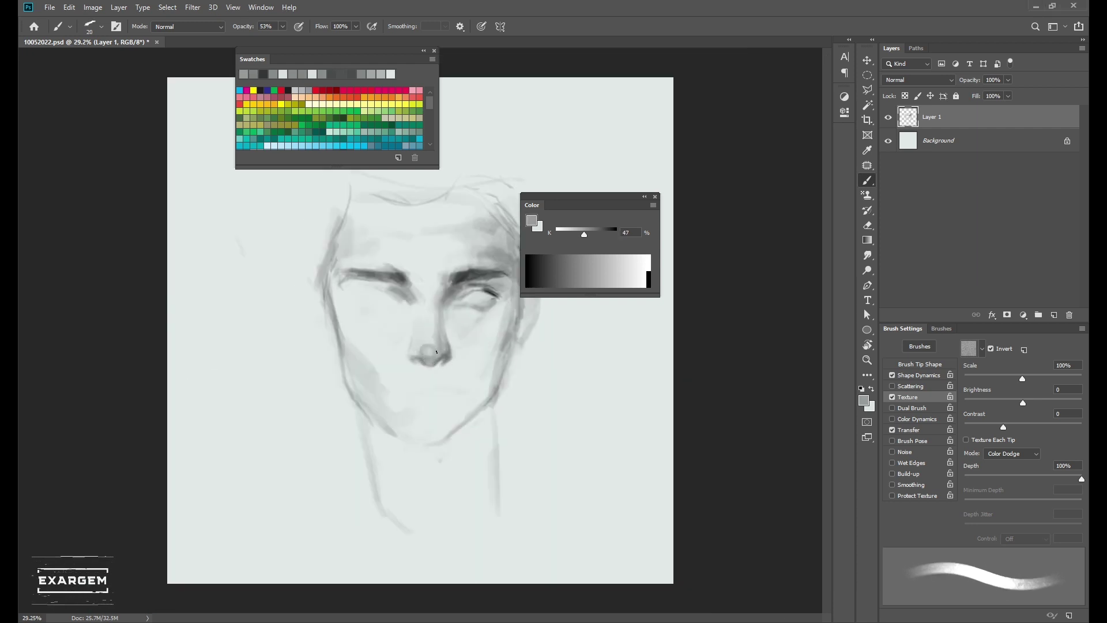
{"action": "key", "text": "bracketright"}
{"action": "left_click", "coordinate": [453, 362], "text": "alt"}
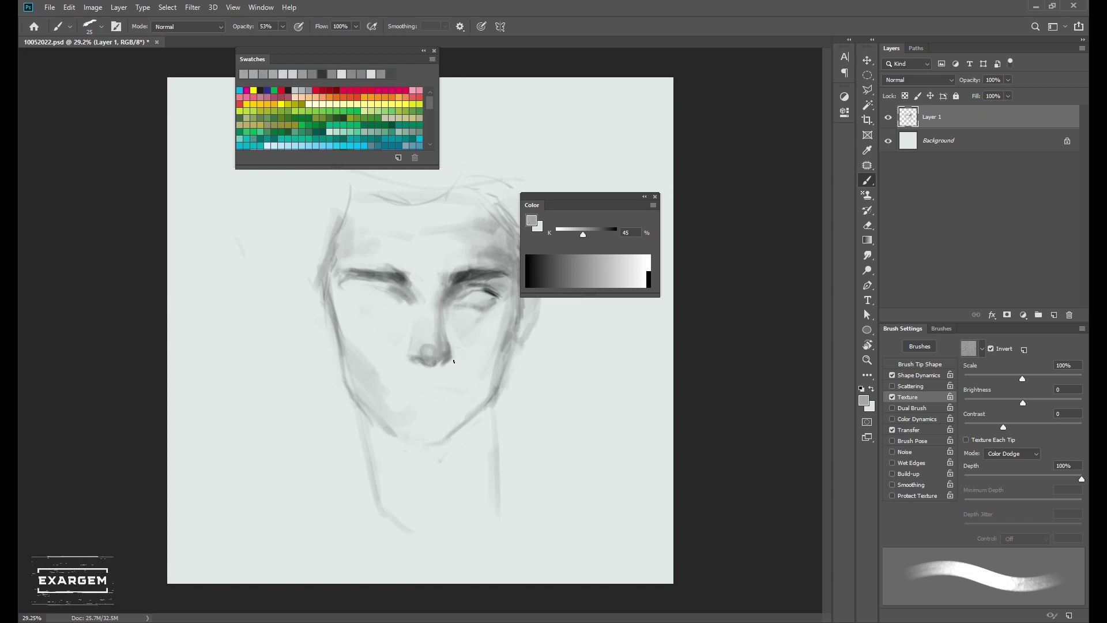
{"action": "key", "text": "bracketright"}
{"action": "left_click", "coordinate": [422, 340], "text": "alt"}
{"action": "key", "text": "bracketleft"}
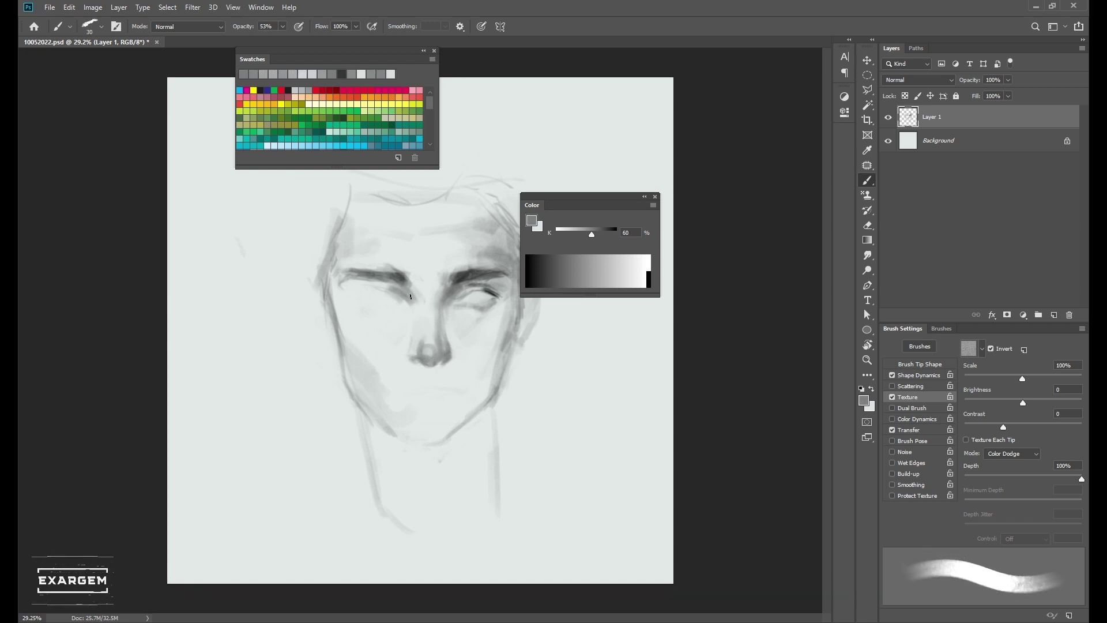
{"action": "key", "text": "bracketright"}
{"action": "left_click", "coordinate": [417, 359], "text": "alt"}
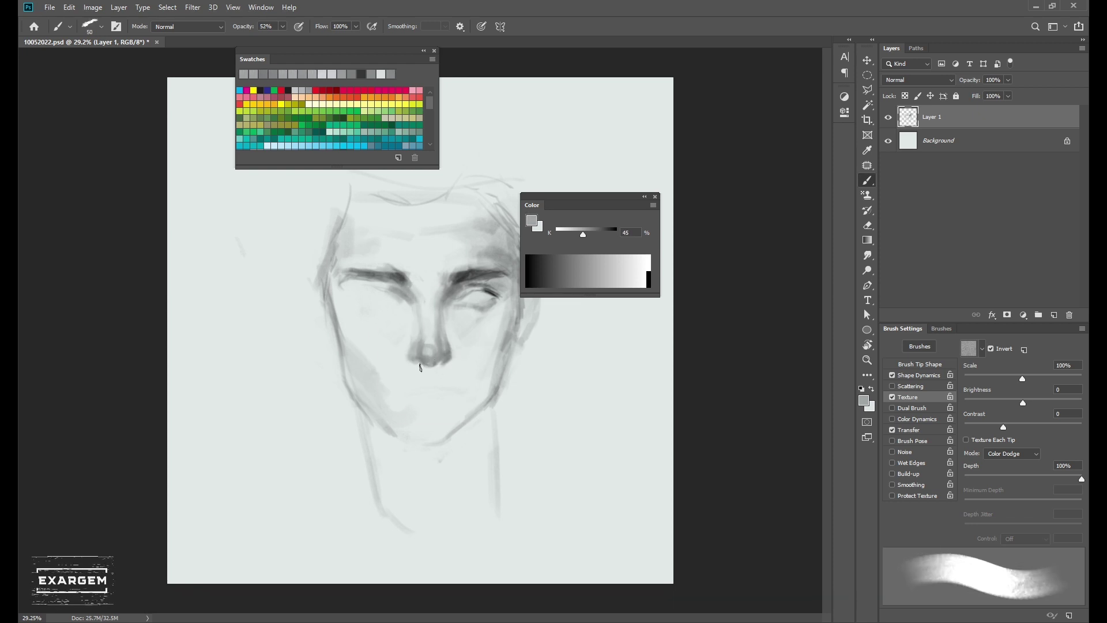
- Sample the dark nostril grey and settle on a smaller brush size
{"action": "key", "text": "bracketleft"}
{"action": "left_click", "coordinate": [421, 346], "text": "alt"}
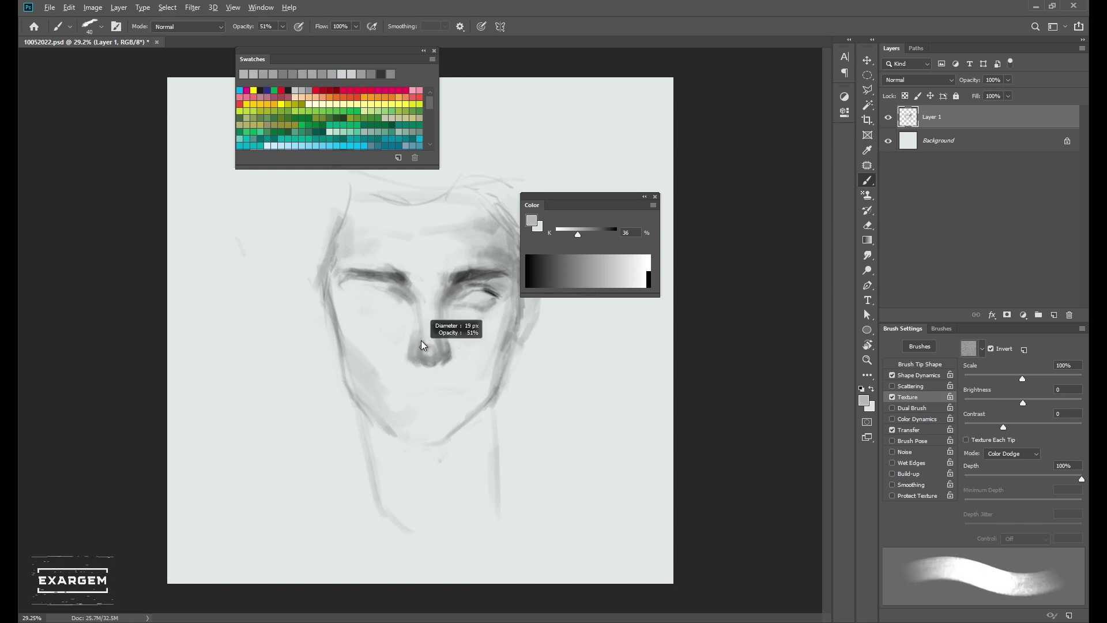
{"action": "key", "text": "bracketright"}
{"action": "key", "text": "bracketright"}
{"action": "key", "text": "bracketright"}
{"action": "scroll", "coordinate": [432, 359], "scroll_direction": "up", "scroll_amount": 2}
{"action": "key", "text": "bracketleft"}
{"action": "key", "text": "bracketleft"}
{"action": "key", "text": "bracketleft"}
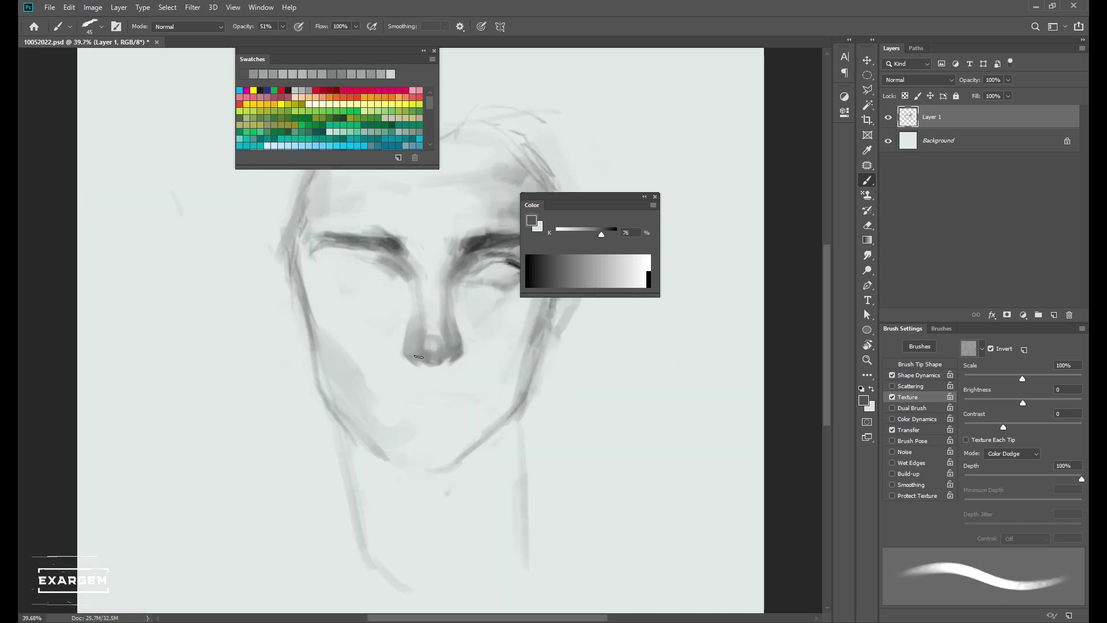
{"action": "scroll", "coordinate": [407, 350], "scroll_direction": "down", "scroll_amount": 1}
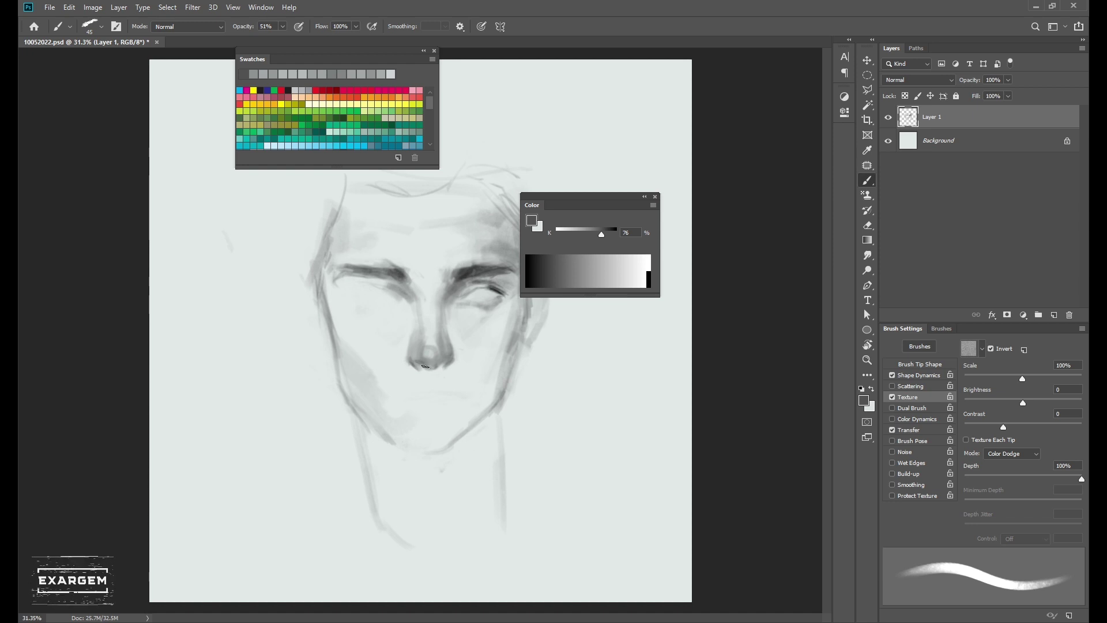
{"action": "key", "text": "bracketleft"}
- Sample mid and pale skin greys beside the nose, leaving painting grey at 16% black
{"action": "left_click", "coordinate": [442, 362], "text": "alt"}
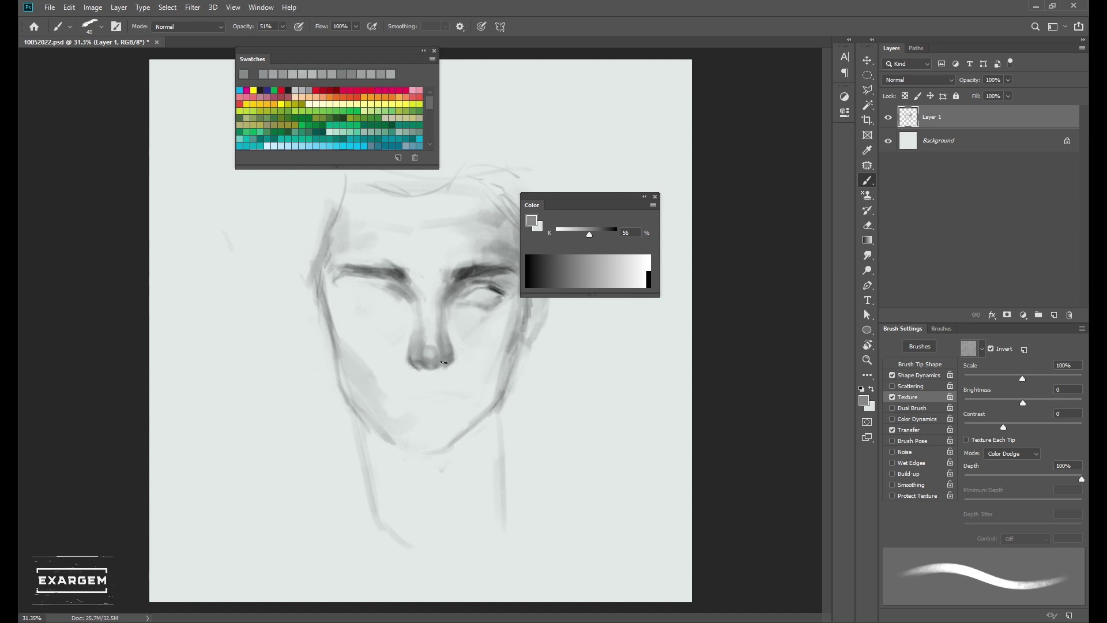
{"action": "left_click", "coordinate": [435, 372], "text": "alt"}
{"action": "key", "text": "bracketleft"}
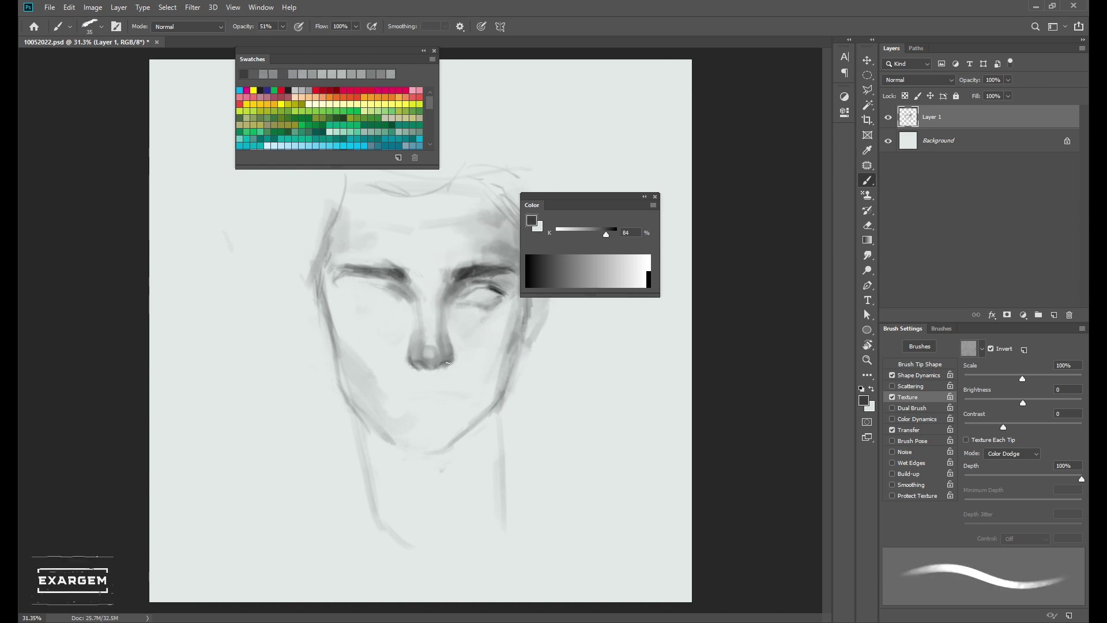
{"action": "left_click", "coordinate": [412, 372], "text": "alt"}
{"action": "scroll", "coordinate": [378, 353], "scroll_direction": "down", "scroll_amount": 2, "text": "alt"}
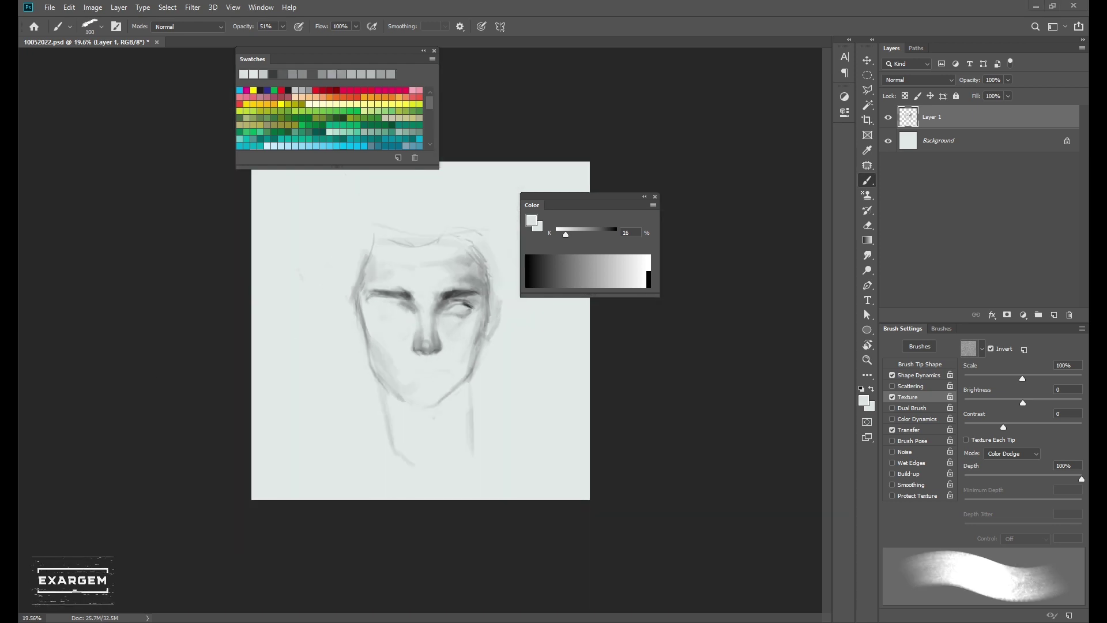
- Sample pale and dark face greys and darken the left edge of the face
{"action": "left_click", "coordinate": [424, 361], "text": "alt"}
{"action": "key", "text": "bracketleft"}
{"action": "key", "text": "bracketleft"}
{"action": "key", "text": "bracketleft"}
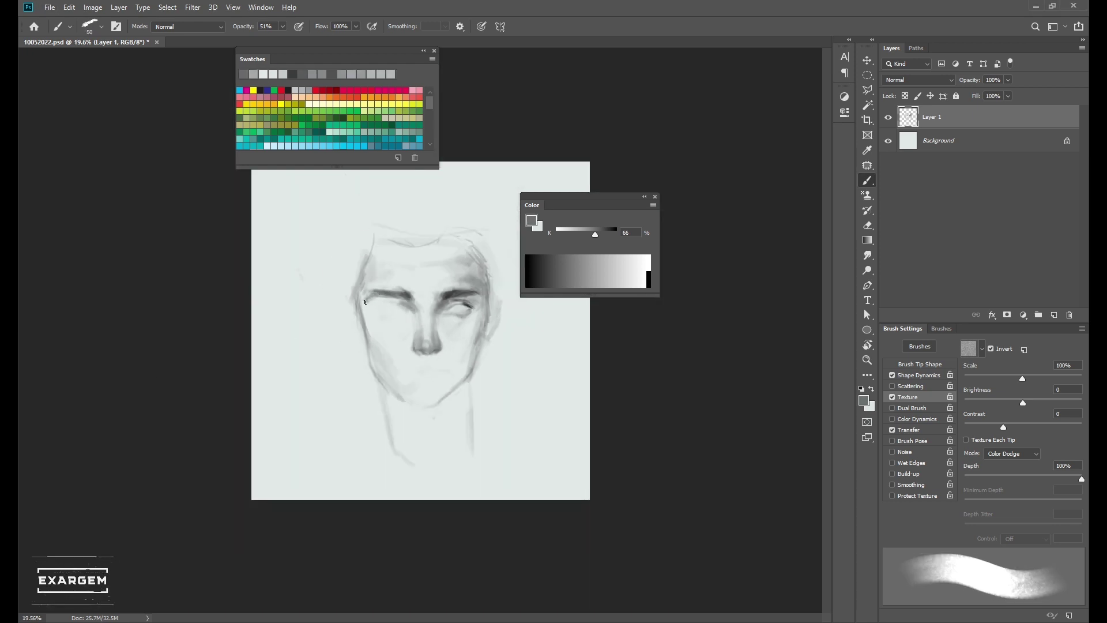
{"action": "left_click", "coordinate": [391, 299], "text": "alt"}
{"action": "key", "text": "bracketright"}
{"action": "key", "text": "bracketright"}
{"action": "key", "text": "bracketright"}
{"action": "left_click", "coordinate": [395, 280], "text": "alt"}
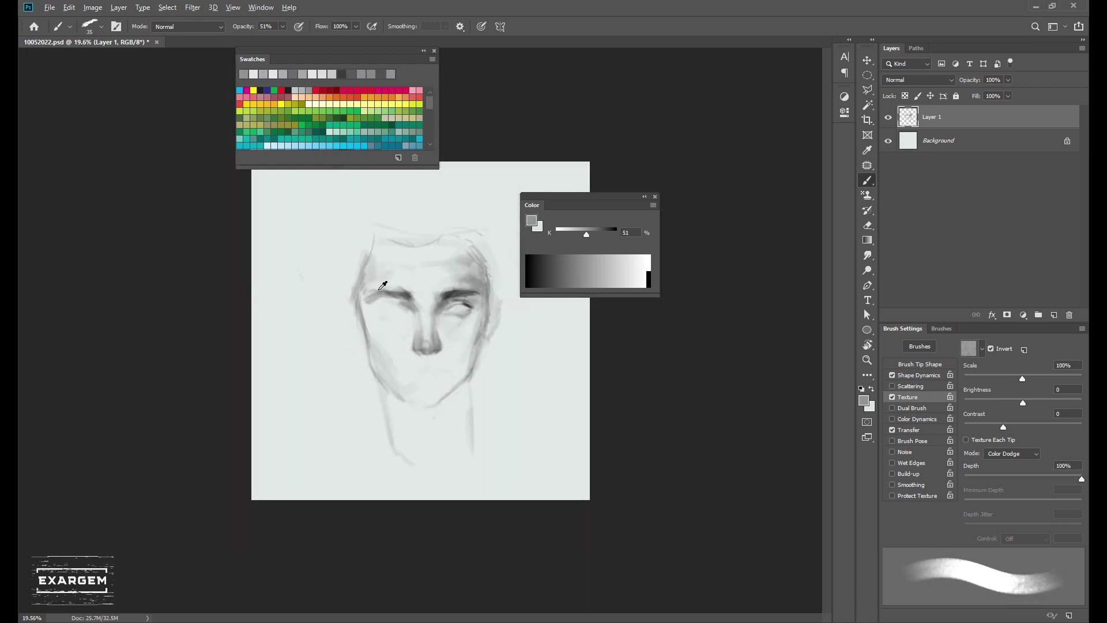
{"action": "key", "text": "5"}
{"action": "left_click", "coordinate": [366, 294], "text": "alt"}
{"action": "left_click_drag", "start_coordinate": [363, 303], "coordinate": [369, 242]}
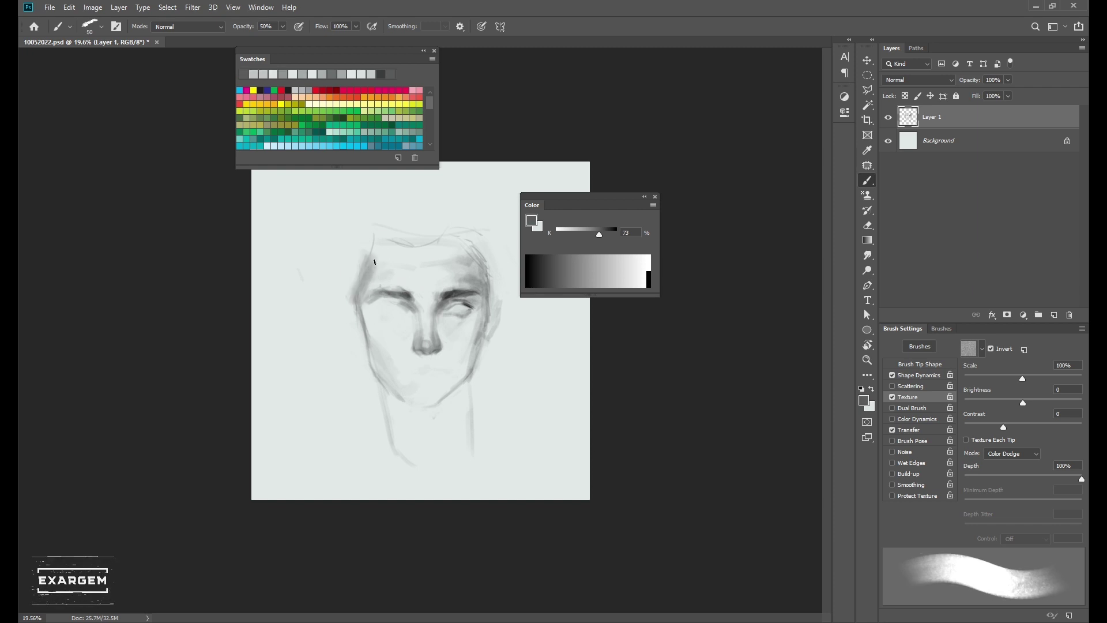
- Pick near-black for the darkest accents and fine-tune the brush size
{"action": "key", "text": "bracketleft"}
{"action": "key", "text": "bracketleft"}
{"action": "key", "text": "bracketleft"}
{"action": "key", "text": "bracketleft"}
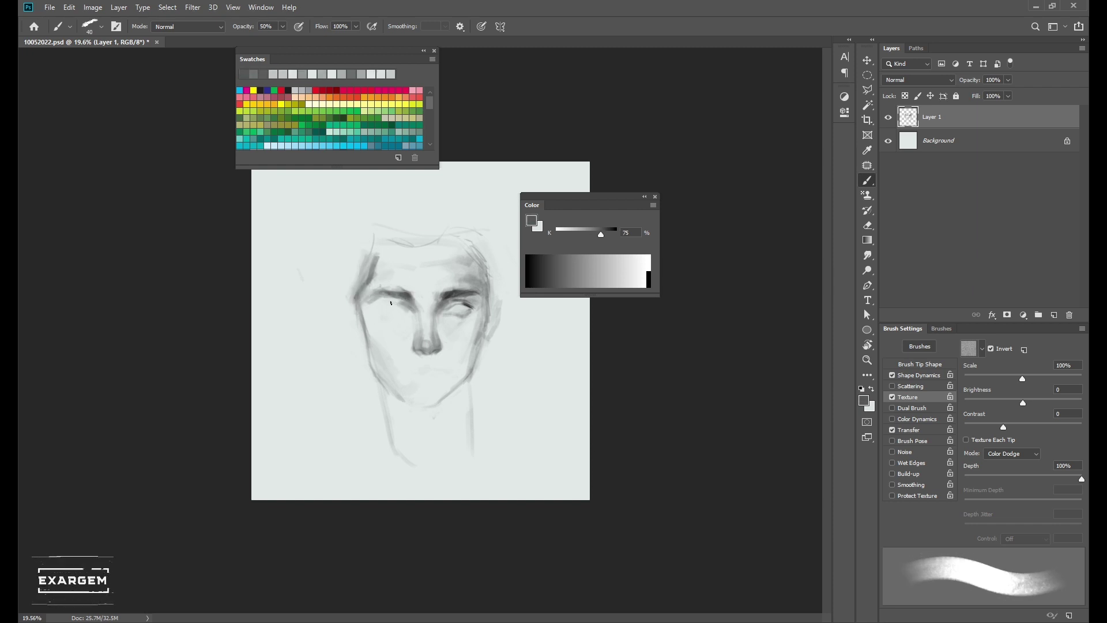
{"action": "left_click", "coordinate": [408, 308], "text": "alt"}
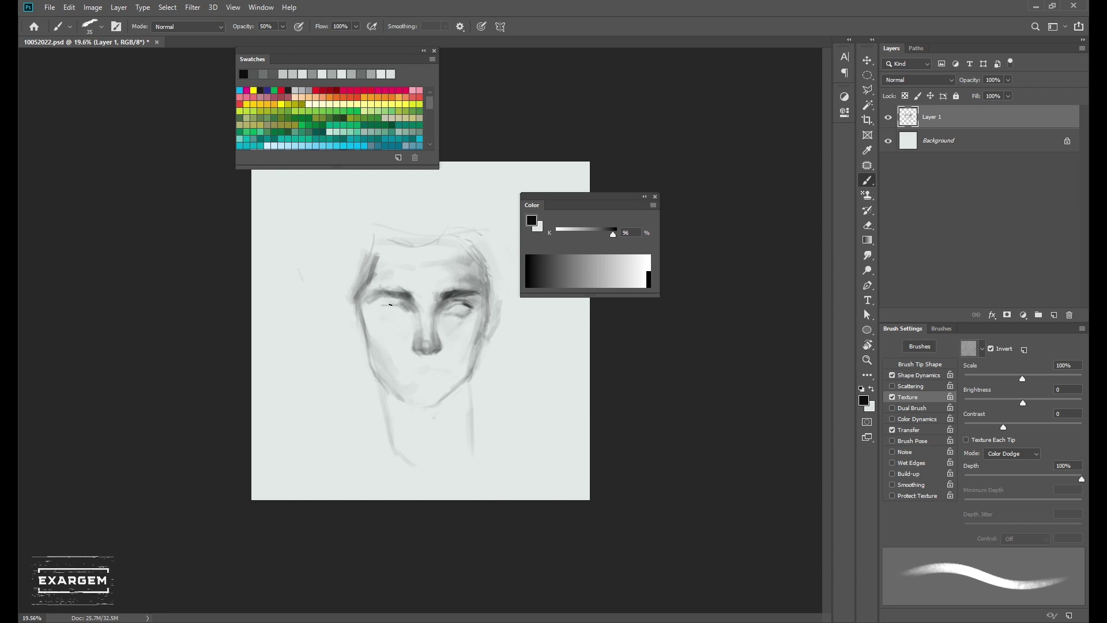
{"action": "key", "text": "bracketleft"}
{"action": "key", "text": "bracketleft"}
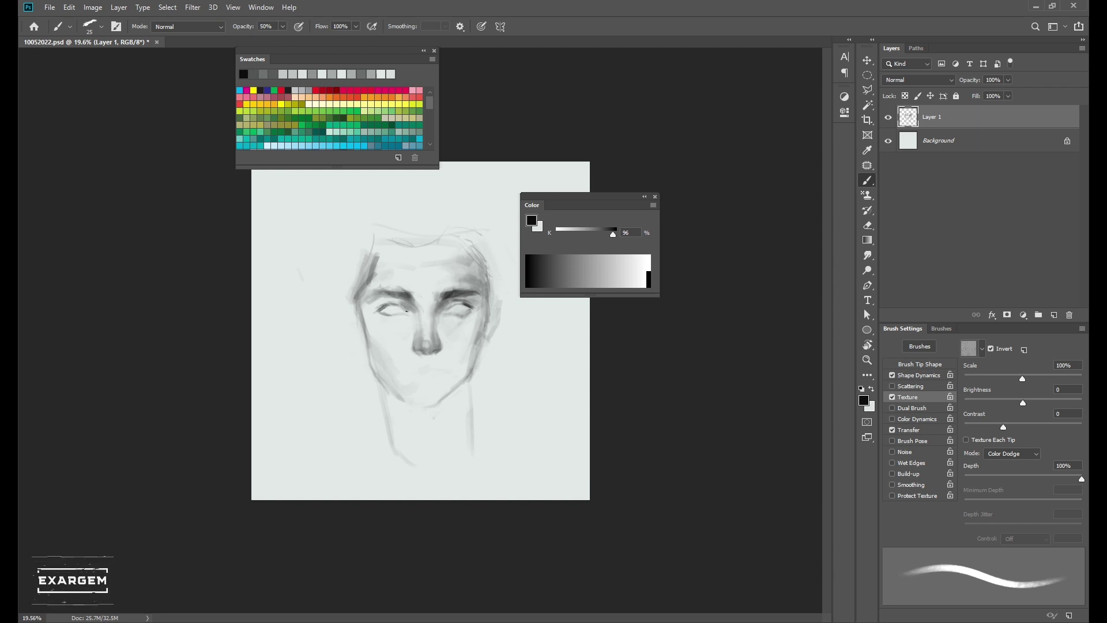
{"action": "key", "text": "bracketright"}
{"action": "key", "text": "bracketright"}
{"action": "key", "text": "bracketright"}
{"action": "key", "text": "bracketright"}
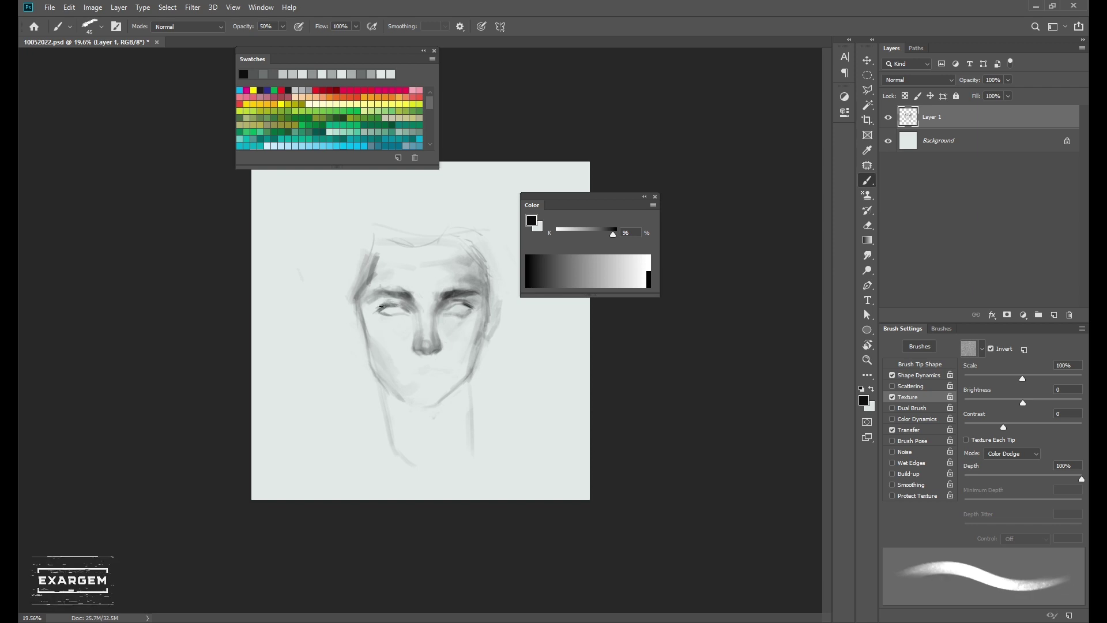
{"action": "key", "text": "bracketleft"}
- Erase to lighten the left face contour, then darken the contour and eyebrow
{"action": "left_click", "coordinate": [358, 296], "text": "alt"}
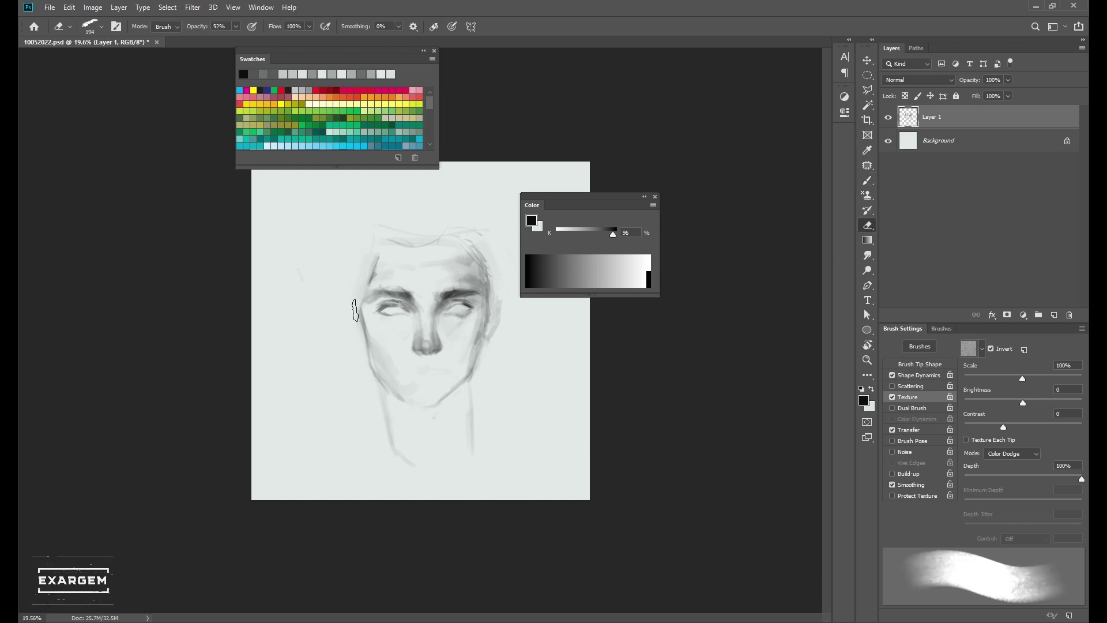
{"action": "left_click_drag", "start_coordinate": [371, 247], "coordinate": [355, 300]}
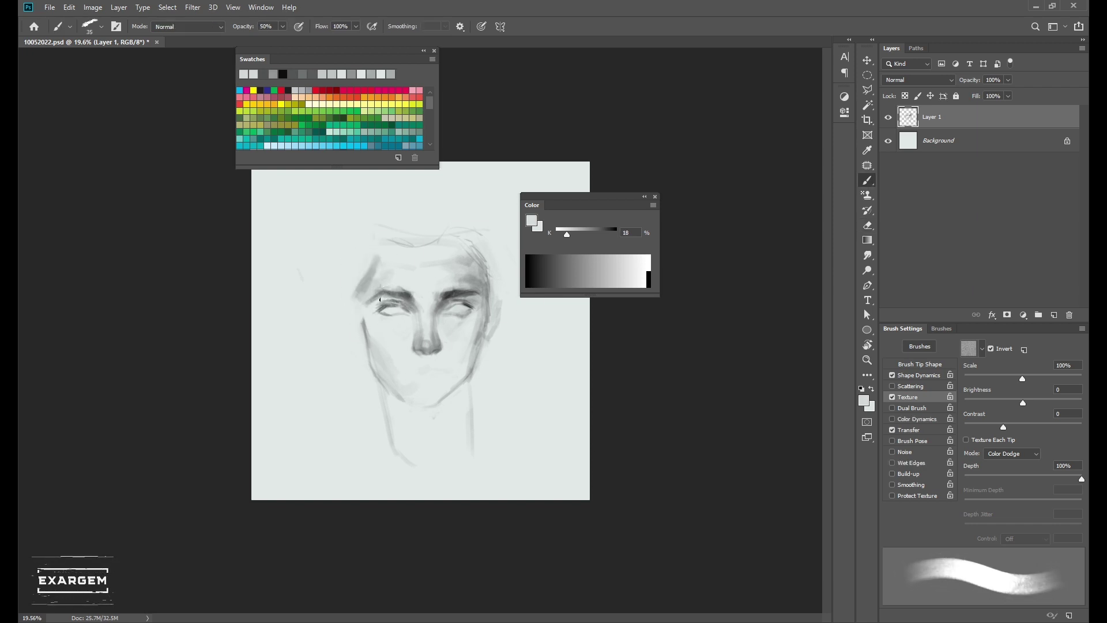
{"action": "left_click", "coordinate": [402, 297], "text": "alt"}
{"action": "key", "text": "bracketleft"}
{"action": "key", "text": "bracketleft"}
{"action": "key", "text": "bracketleft"}
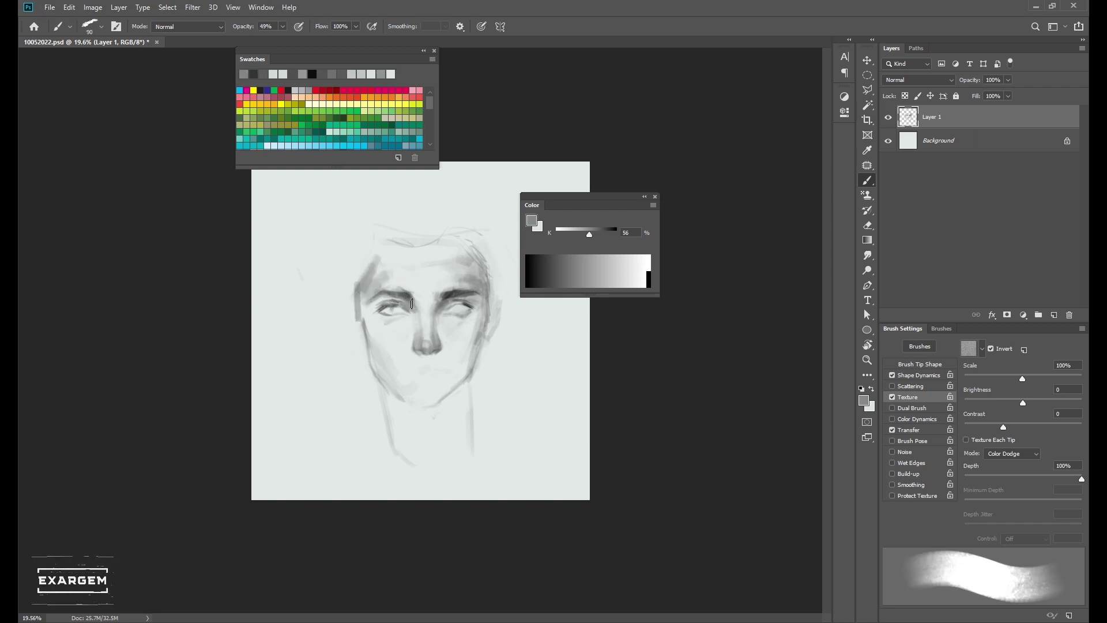
{"action": "left_click", "coordinate": [403, 294], "text": "alt"}
- Sample near-black from the nostril and lighter greys near the eyes and skin
{"action": "left_click", "coordinate": [417, 348], "text": "alt"}
{"action": "key", "text": "bracketleft"}
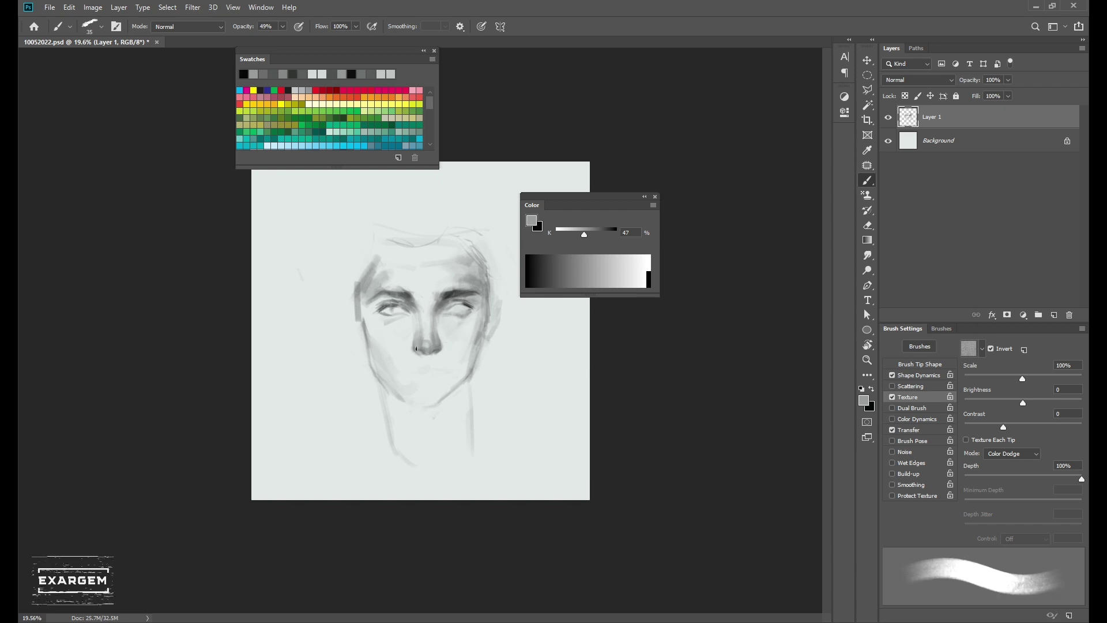
{"action": "left_click", "coordinate": [424, 353], "text": "alt"}
{"action": "key", "text": "bracketright"}
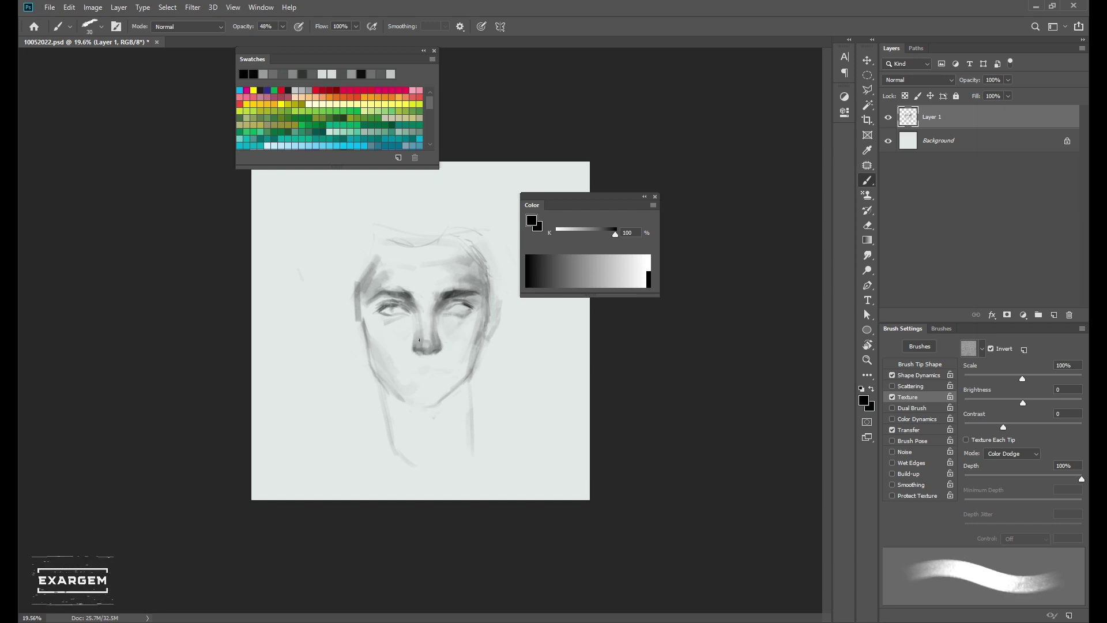
{"action": "left_click", "coordinate": [432, 345], "text": "alt"}
{"action": "left_click", "coordinate": [429, 347], "text": "alt"}
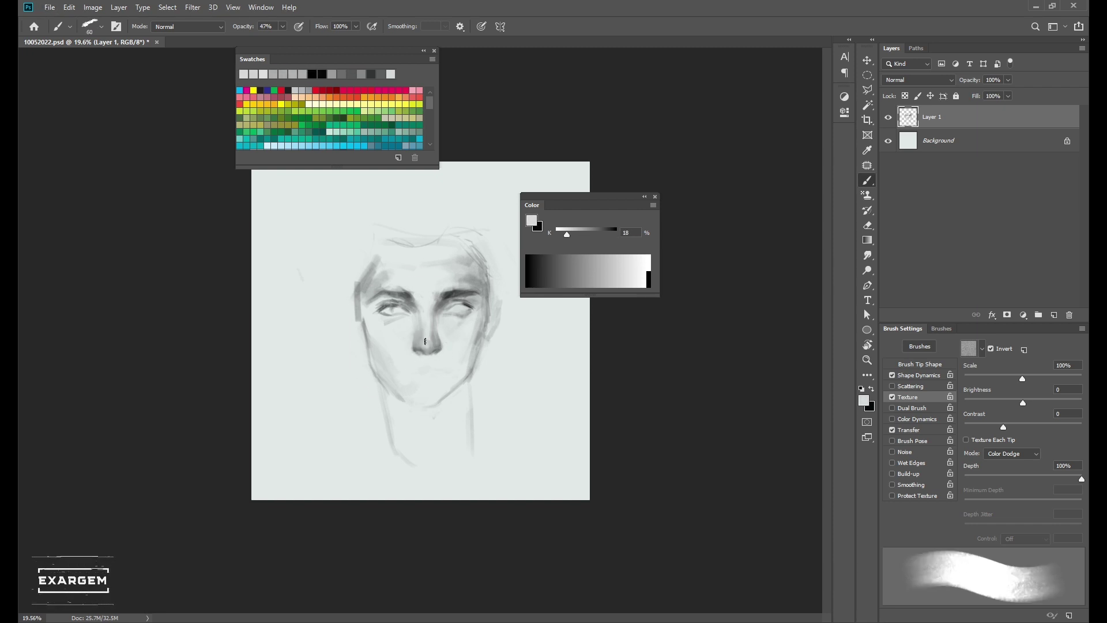
{"action": "key", "text": "bracketleft"}
- Sample mid greys beside the nose and a dark grey from the brow area
{"action": "key", "text": "bracketleft"}
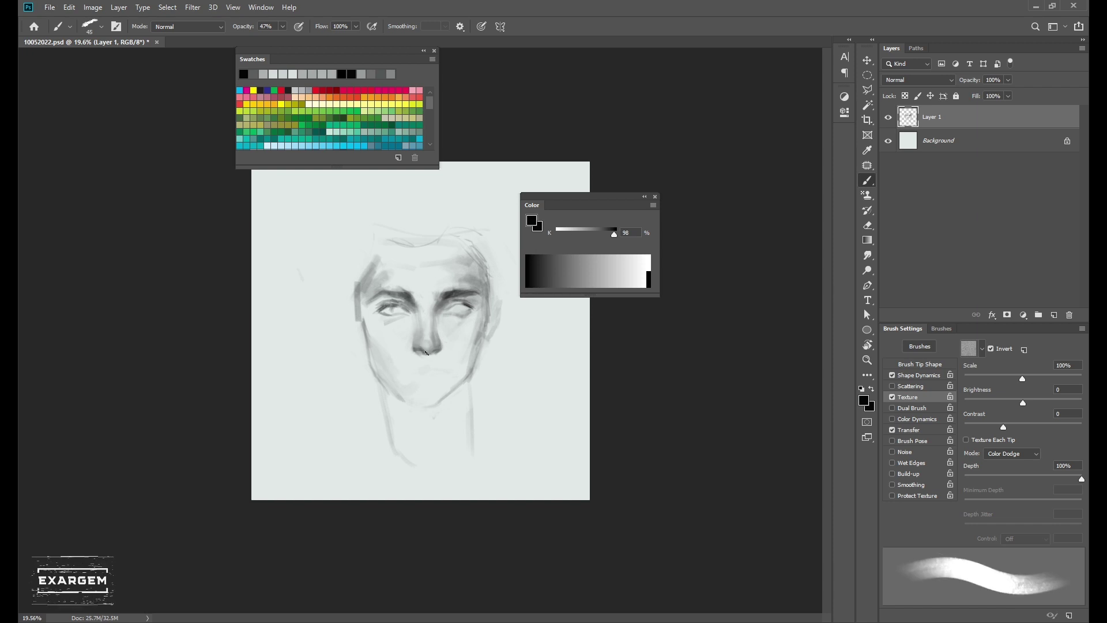
{"action": "left_click", "coordinate": [429, 350], "text": "alt"}
{"action": "key", "text": "bracketleft"}
{"action": "left_click", "coordinate": [434, 350], "text": "alt"}
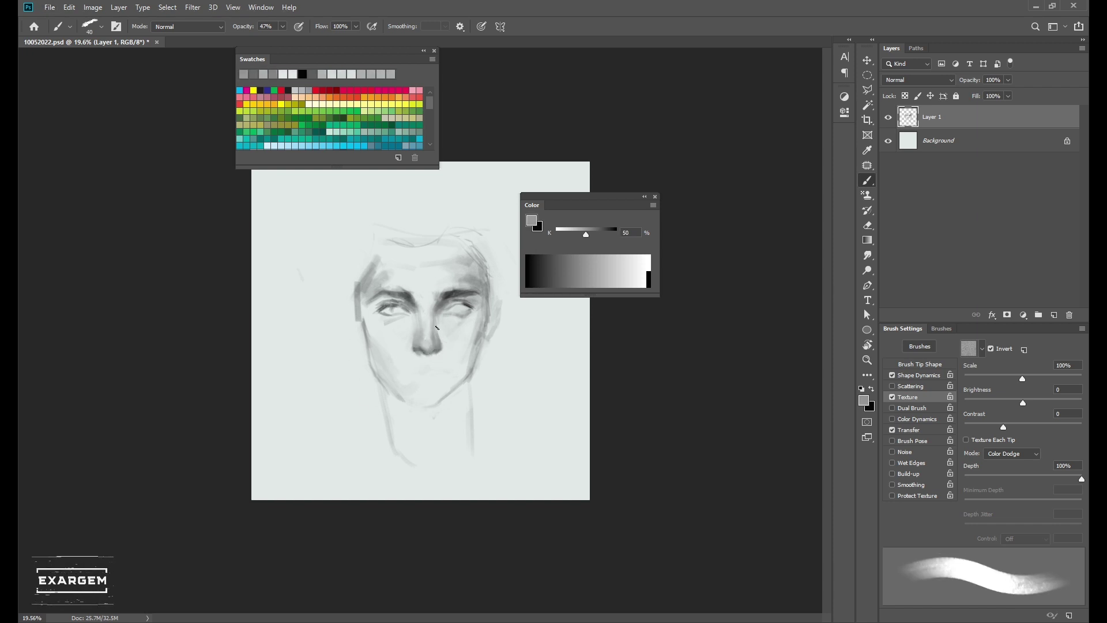
{"action": "left_click", "coordinate": [386, 314], "text": "alt"}
{"action": "key", "text": "bracketright"}
{"action": "left_click", "coordinate": [392, 319], "text": "alt"}
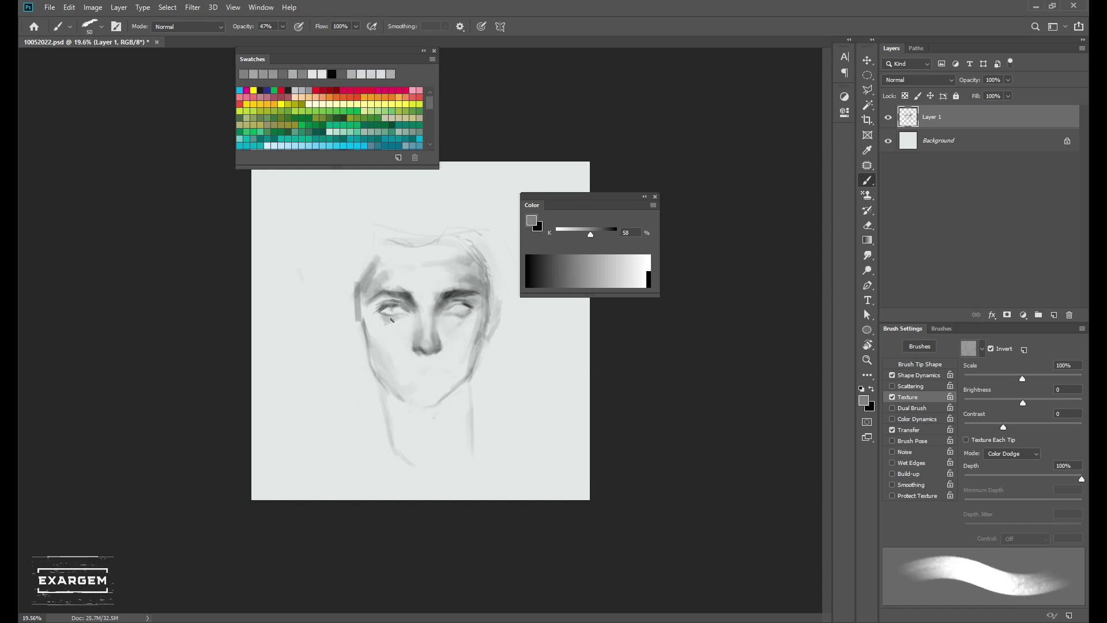
{"action": "key", "text": "bracketleft"}
{"action": "left_click", "coordinate": [456, 307], "text": "alt"}
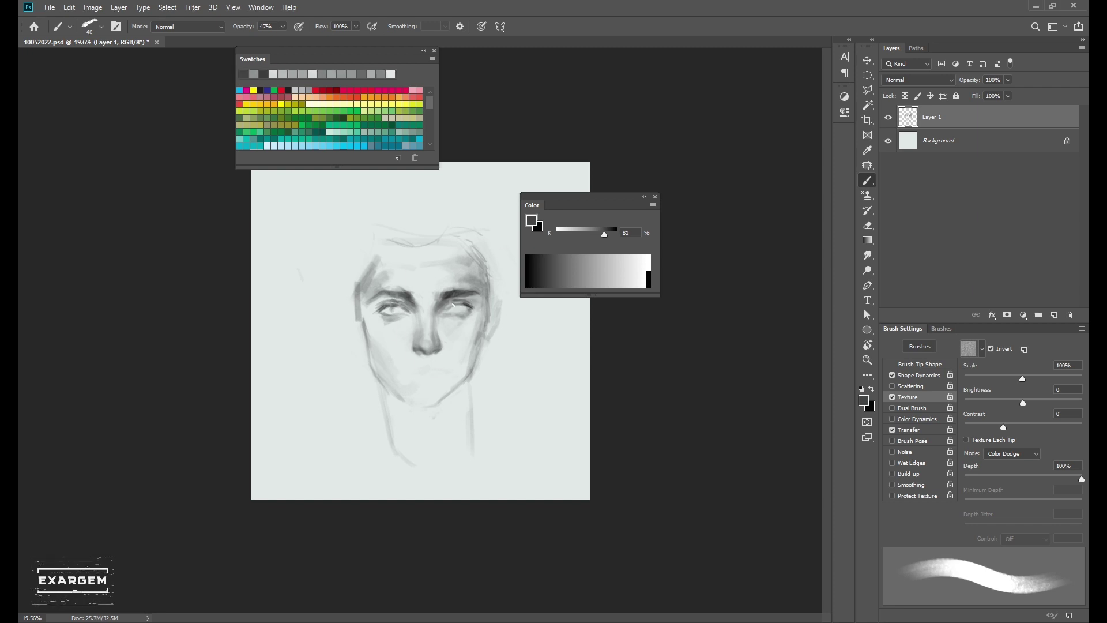
- Sample a mid face grey and a light skin grey with a slightly smaller brush
{"action": "left_click", "coordinate": [398, 311], "text": "alt"}
{"action": "key", "text": "bracketleft"}
{"action": "scroll", "coordinate": [403, 312], "scroll_direction": "up", "scroll_amount": 3}
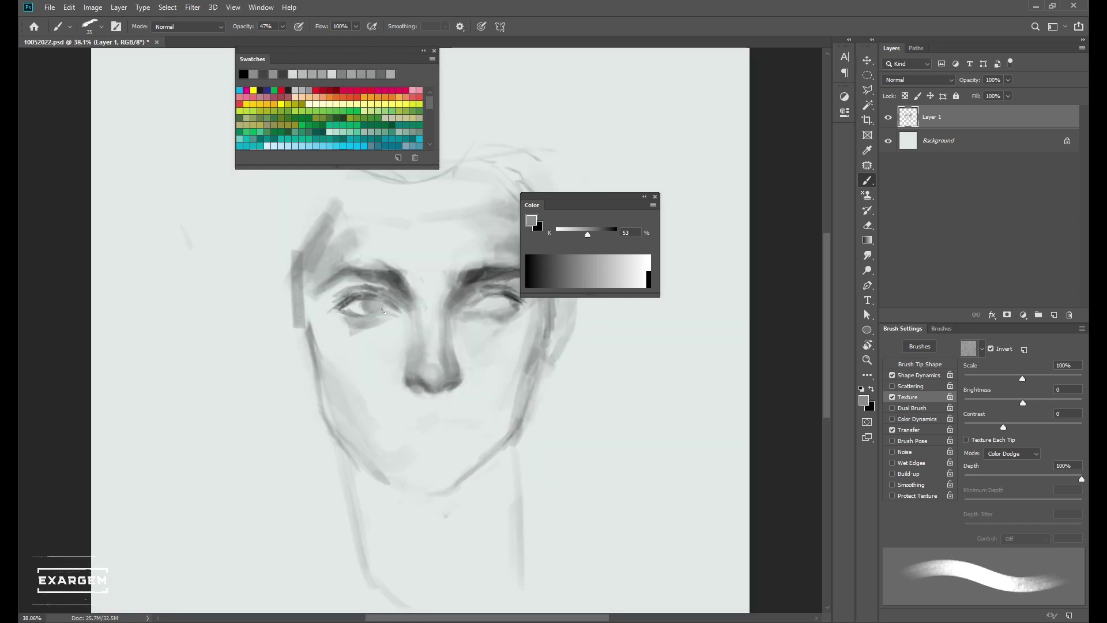
{"action": "key", "text": "bracketleft"}
{"action": "scroll", "coordinate": [490, 300], "scroll_direction": "down", "scroll_amount": 2}
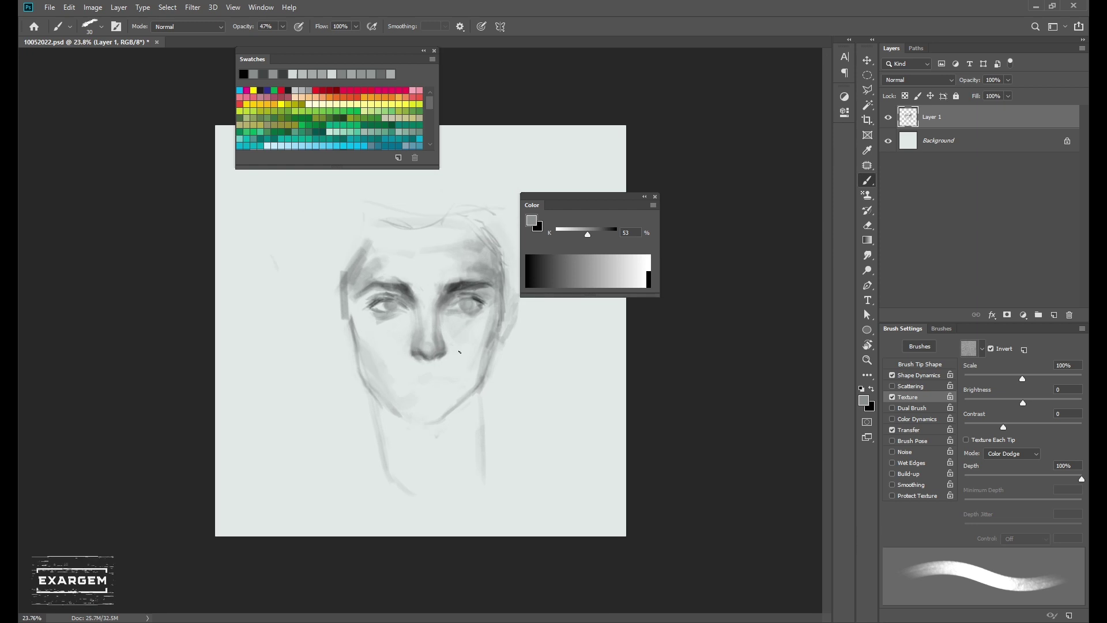
{"action": "scroll", "coordinate": [479, 292], "scroll_direction": "up", "scroll_amount": 1}
{"action": "left_click", "coordinate": [479, 314], "text": "alt"}
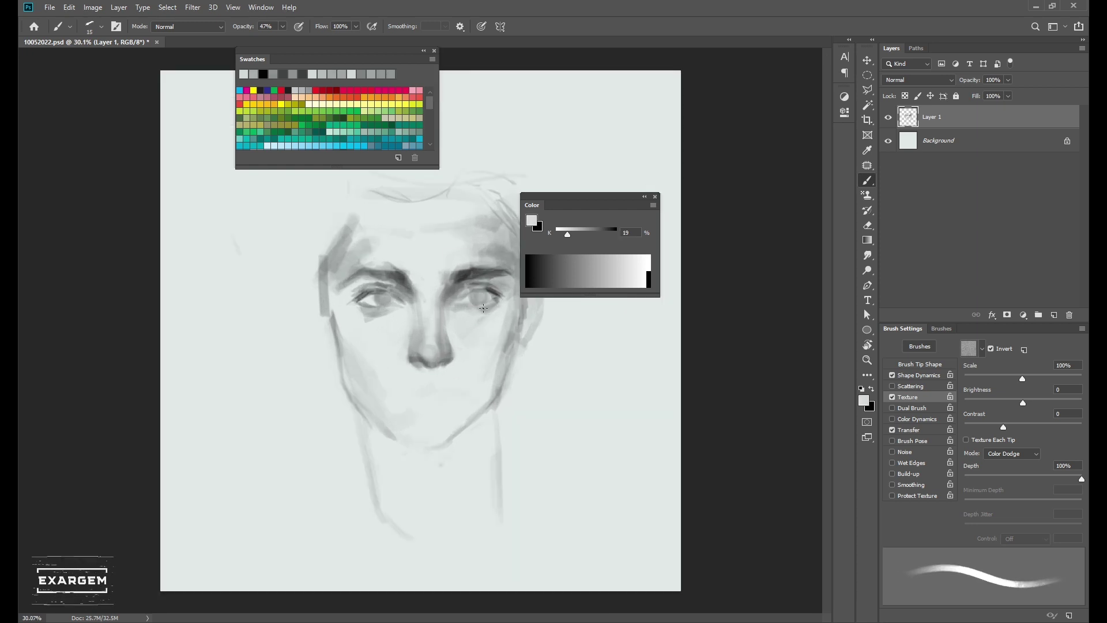
- Resize the brush to about 40–60 px, sample eye greys, and switch to pure black
{"action": "key", "text": "bracketright"}
{"action": "key", "text": "bracketleft"}
{"action": "left_click", "coordinate": [488, 325], "text": "alt"}
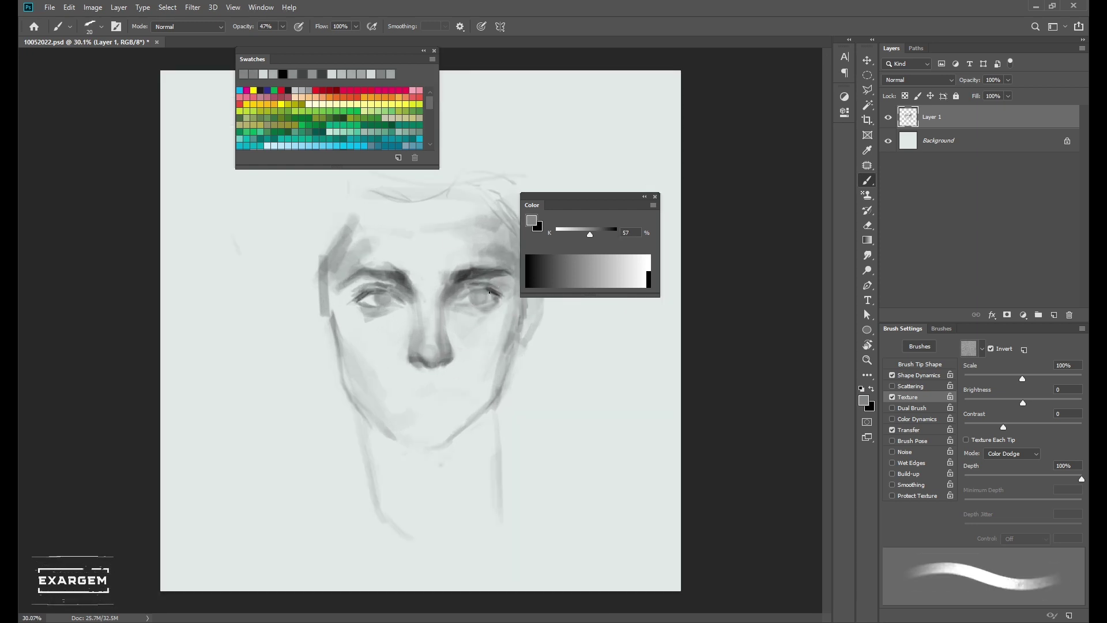
{"action": "key", "text": "bracketright"}
{"action": "key", "text": "bracketright"}
{"action": "key", "text": "bracketright"}
{"action": "key", "text": "bracketleft"}
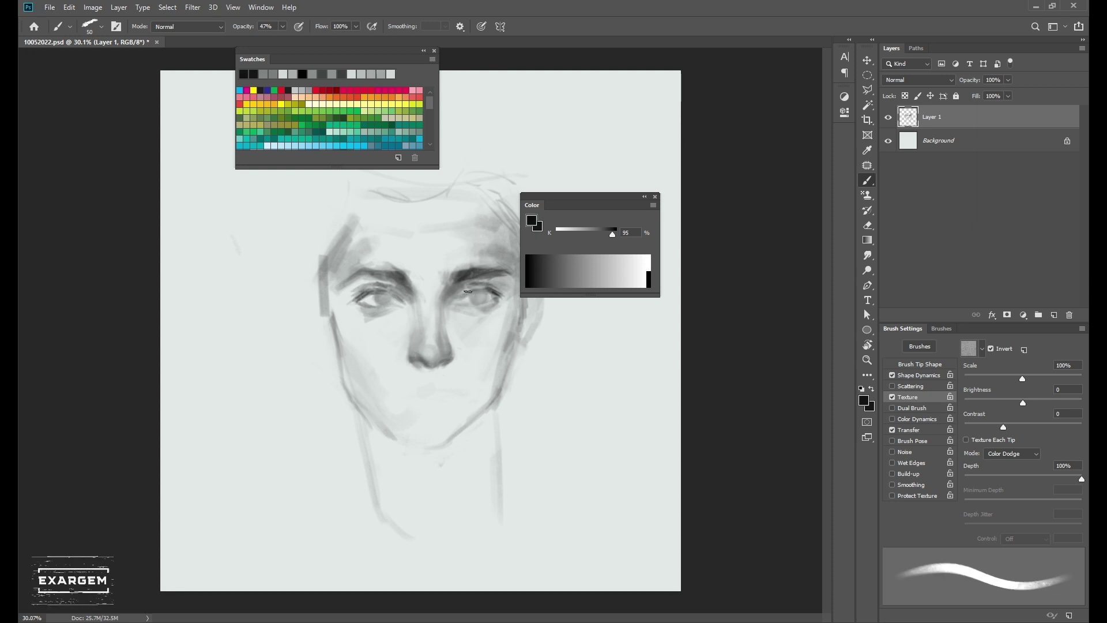
{"action": "left_click", "coordinate": [437, 293], "text": "alt"}
{"action": "left_click", "coordinate": [526, 262]}
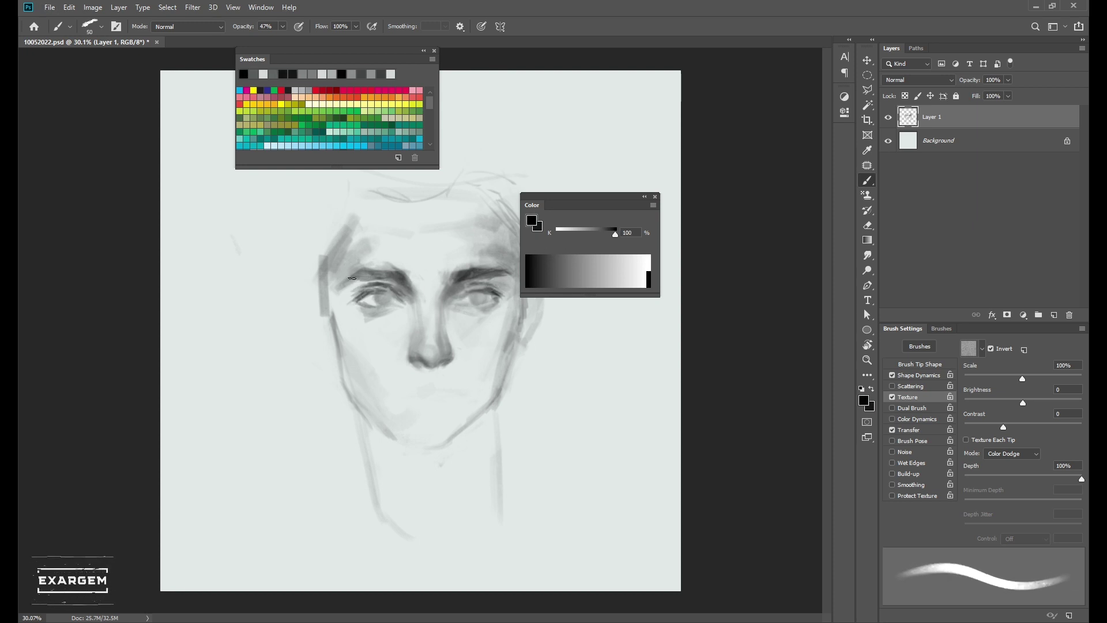
- Sample a light skin grey and black from the dark strokes for accents
{"action": "key", "text": "bracketleft"}
{"action": "key", "text": "bracketleft"}
{"action": "left_click", "coordinate": [362, 295], "text": "alt"}
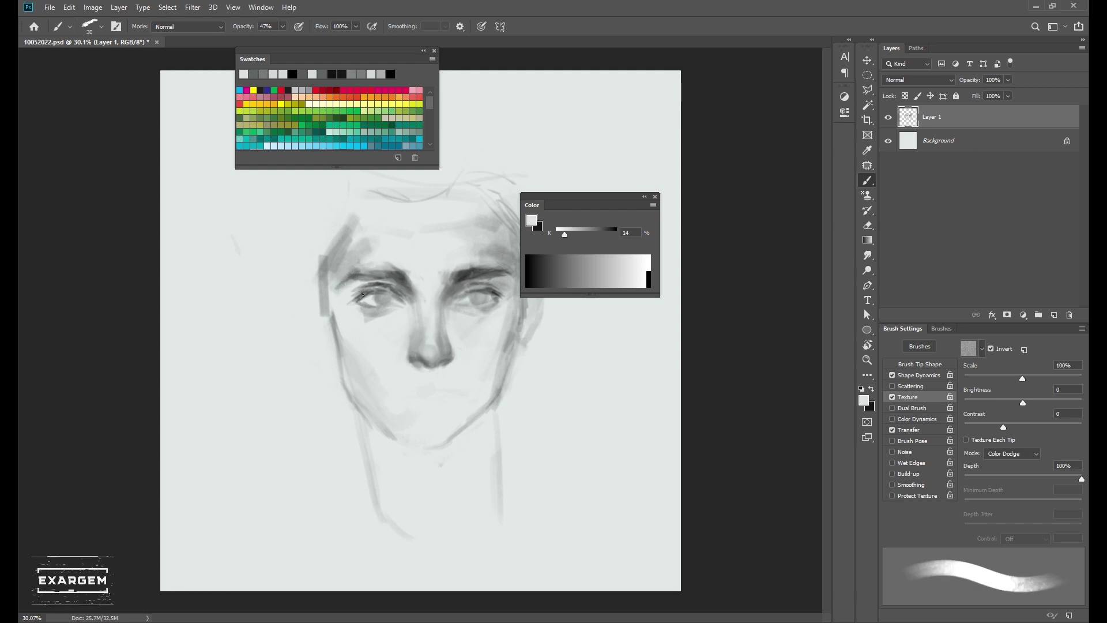
{"action": "scroll", "coordinate": [362, 295], "scroll_direction": "down", "scroll_amount": 2}
{"action": "left_click", "coordinate": [381, 303], "text": "alt"}
{"action": "key", "text": "bracketright"}
{"action": "left_click", "coordinate": [527, 262]}
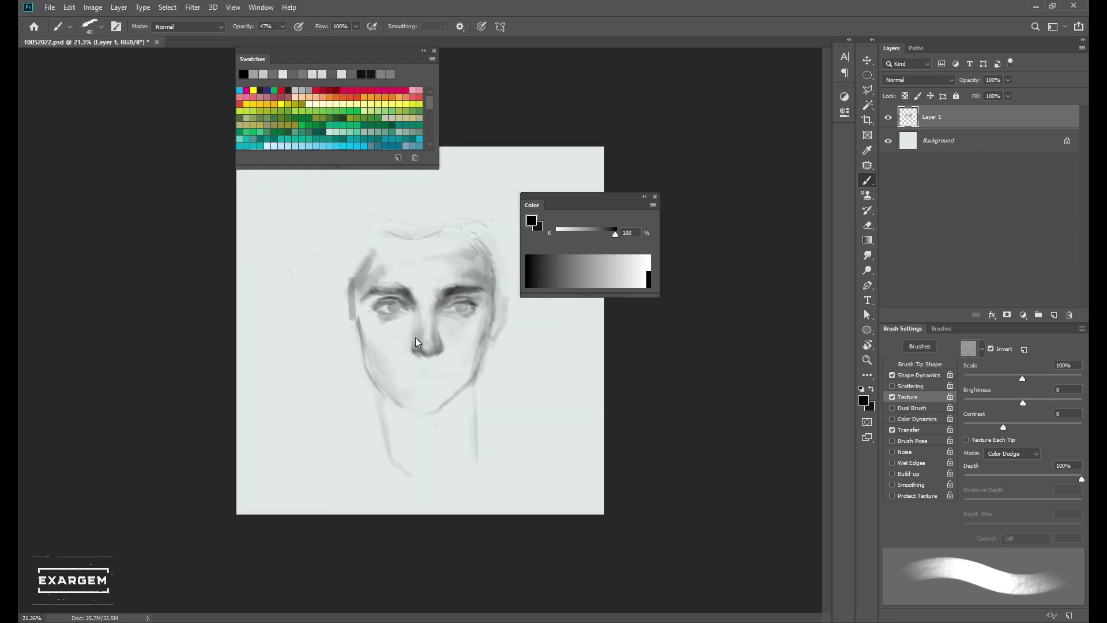
{"action": "scroll", "coordinate": [415, 339], "scroll_direction": "up", "scroll_amount": 2}
- Sample mid and dark feature greys while switching between fine and broad brush sizes
{"action": "key", "text": "bracketleft"}
{"action": "key", "text": "bracketleft"}
{"action": "scroll", "coordinate": [382, 286], "scroll_direction": "down", "scroll_amount": 2}
{"action": "scroll", "coordinate": [382, 286], "scroll_direction": "up", "scroll_amount": 1}
{"action": "key", "text": "bracketright"}
{"action": "key", "text": "bracketright"}
{"action": "key", "text": "bracketright"}
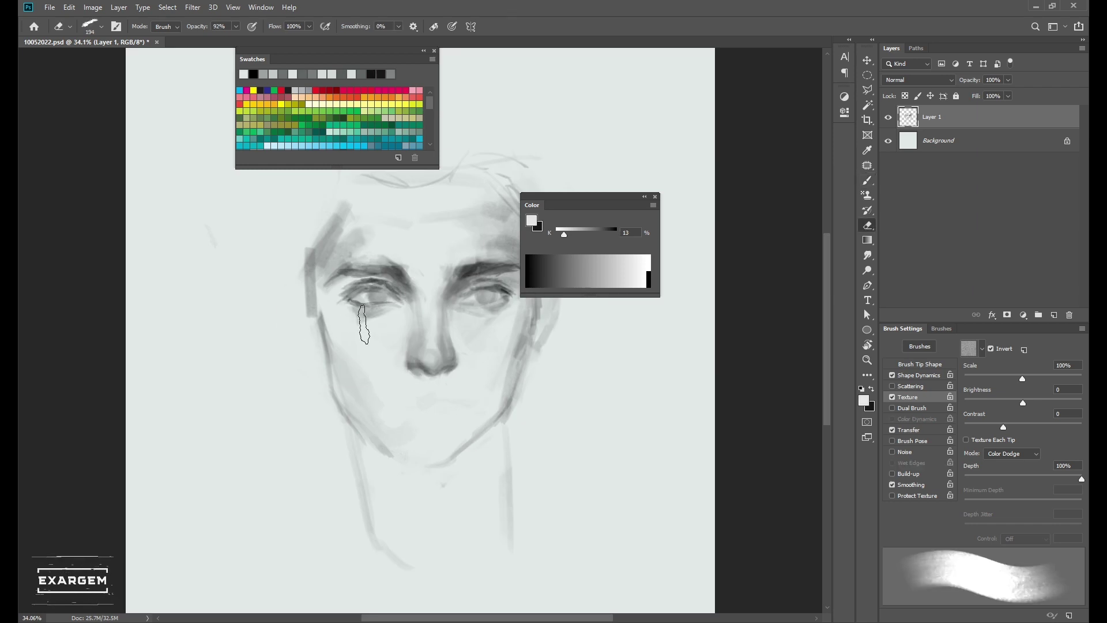
{"action": "left_click", "coordinate": [390, 304], "text": "alt"}
{"action": "key", "text": "bracketleft"}
{"action": "key", "text": "bracketleft"}
{"action": "key", "text": "bracketleft"}
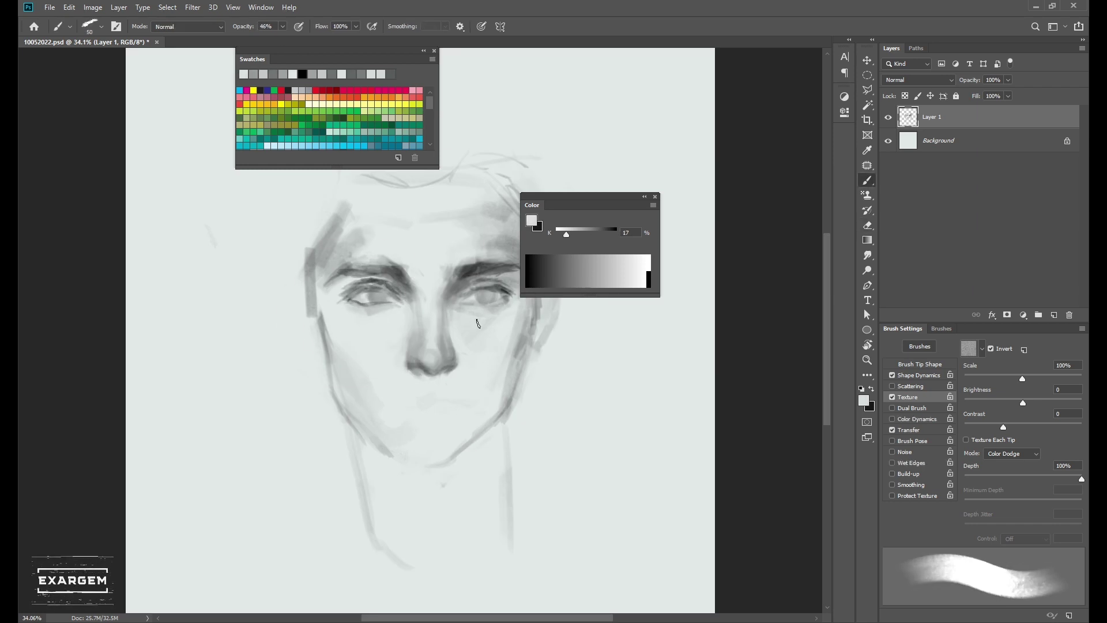
{"action": "left_click", "coordinate": [484, 305], "text": "alt"}
- Return to pure black with a small brush for the eye and nose accents
{"action": "left_click", "coordinate": [419, 366], "text": "alt"}
{"action": "key", "text": "bracketleft"}
{"action": "key", "text": "bracketleft"}
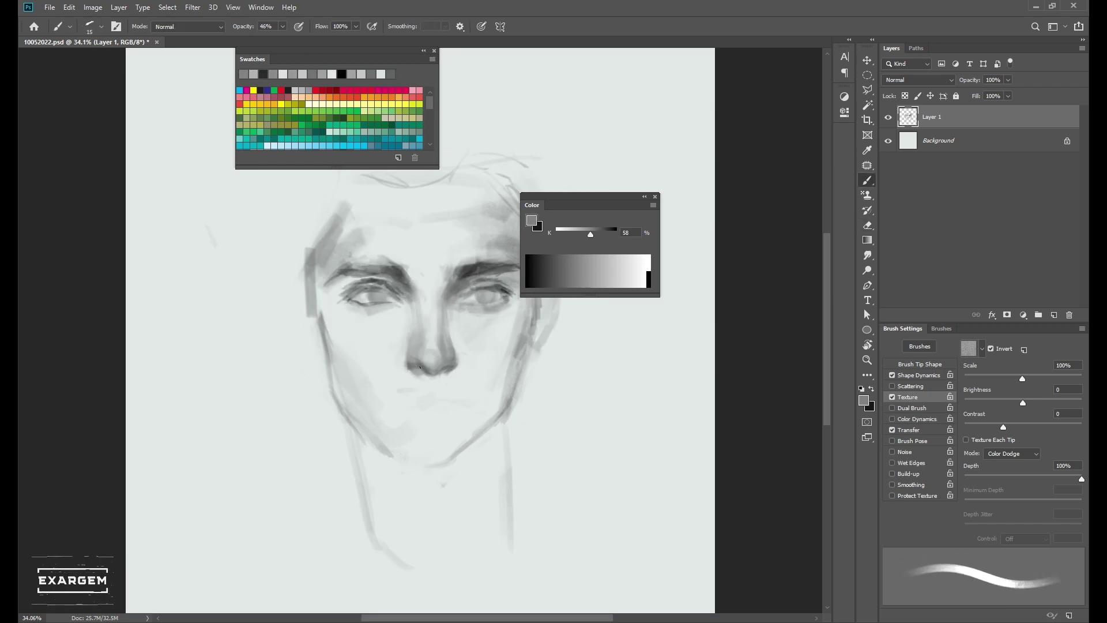
{"action": "left_click", "coordinate": [559, 268]}
{"action": "key", "text": "bracketright"}
{"action": "key", "text": "bracketright"}
{"action": "scroll", "coordinate": [461, 365], "scroll_direction": "up", "scroll_amount": 2}
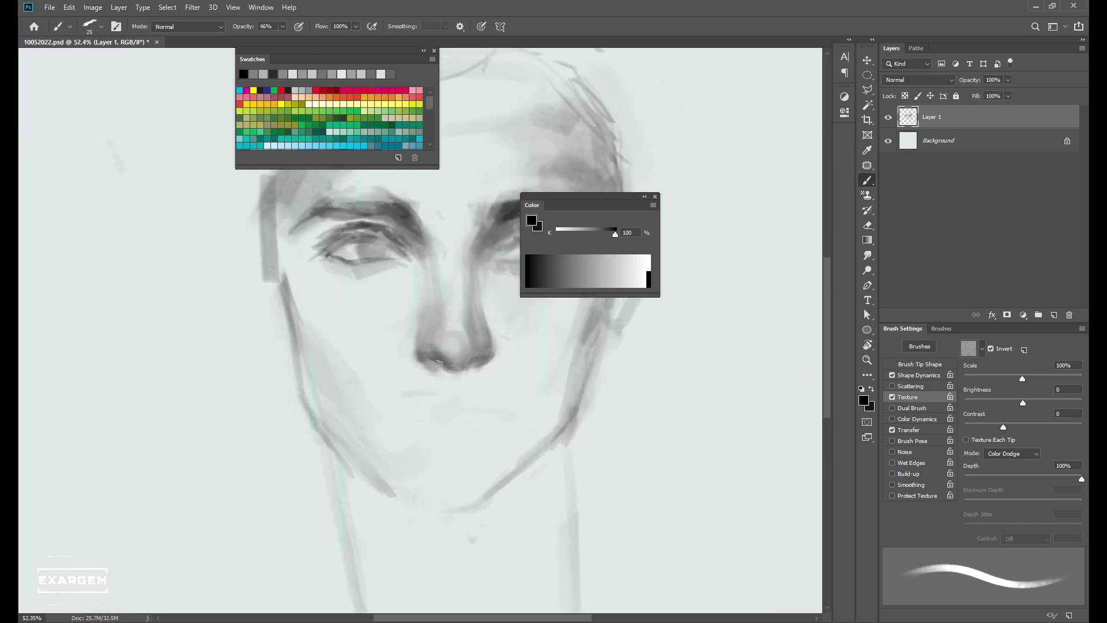
- Sample a light skin grey and a dark nose grey, resizing the brush
{"action": "key", "text": "bracketright"}
{"action": "scroll", "coordinate": [427, 358], "scroll_direction": "down", "scroll_amount": 1}
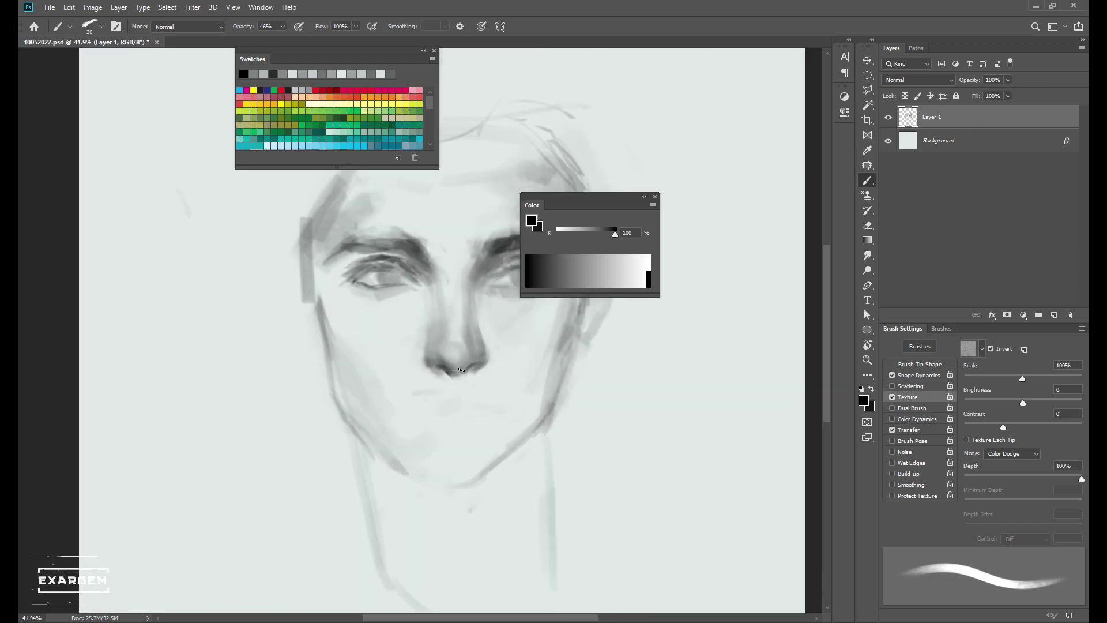
{"action": "key", "text": "bracketright"}
{"action": "key", "text": "bracketright"}
{"action": "key", "text": "bracketright"}
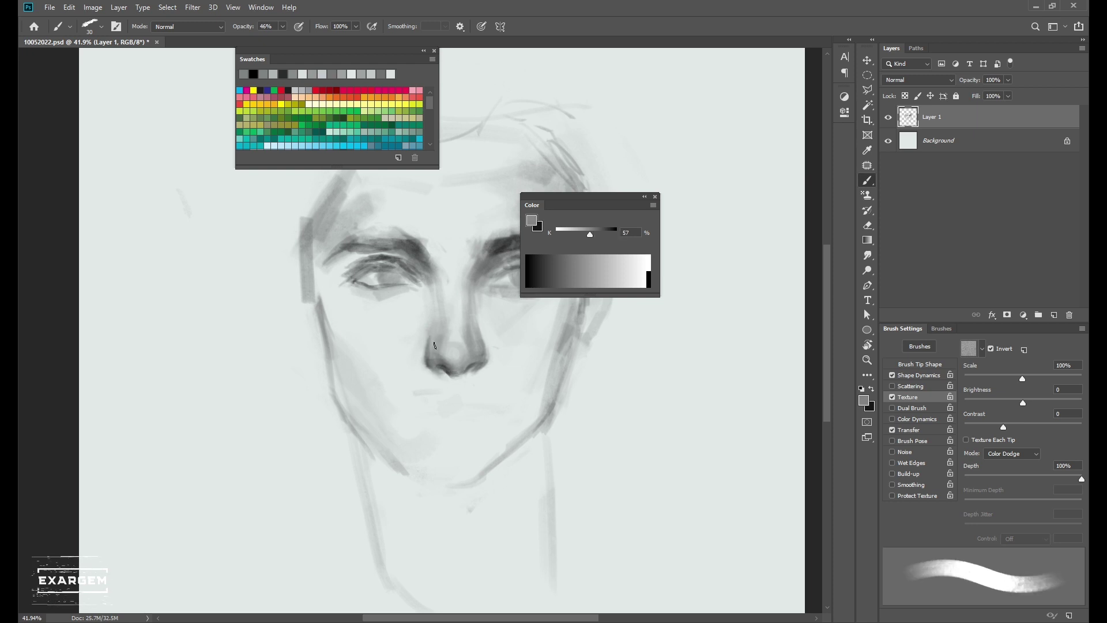
{"action": "left_click", "coordinate": [435, 379], "text": "alt"}
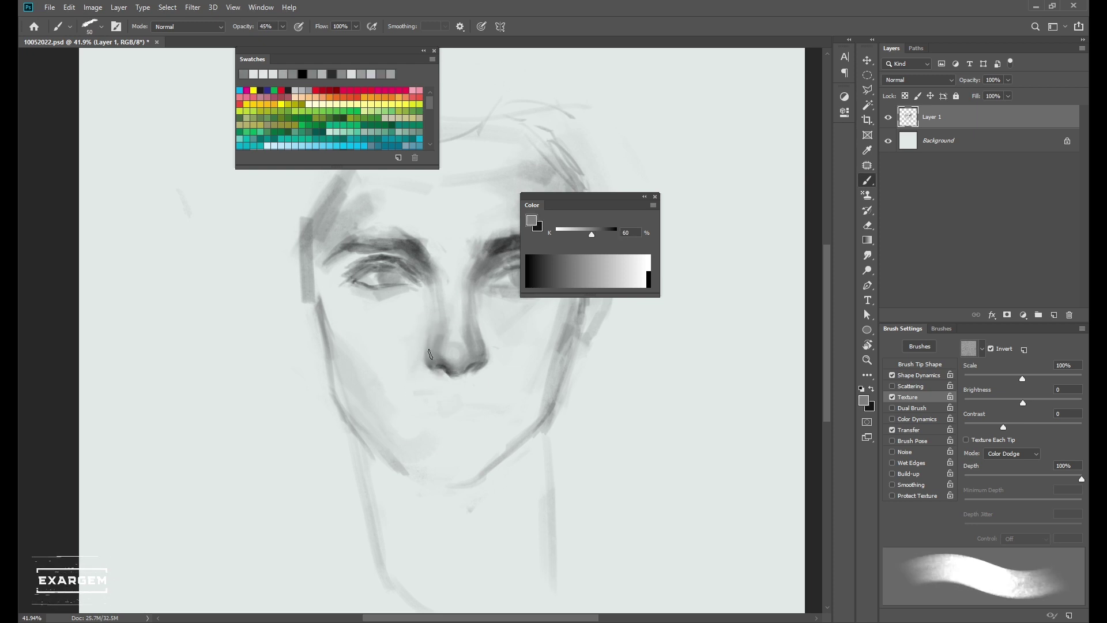
{"action": "key", "text": "bracketleft"}
{"action": "key", "text": "bracketleft"}
{"action": "key", "text": "bracketleft"}
{"action": "left_click", "coordinate": [444, 367], "text": "alt"}
- Sample mid face greys, shrink the brush and lower its opacity
{"action": "scroll", "coordinate": [470, 359], "scroll_direction": "down", "scroll_amount": 2}
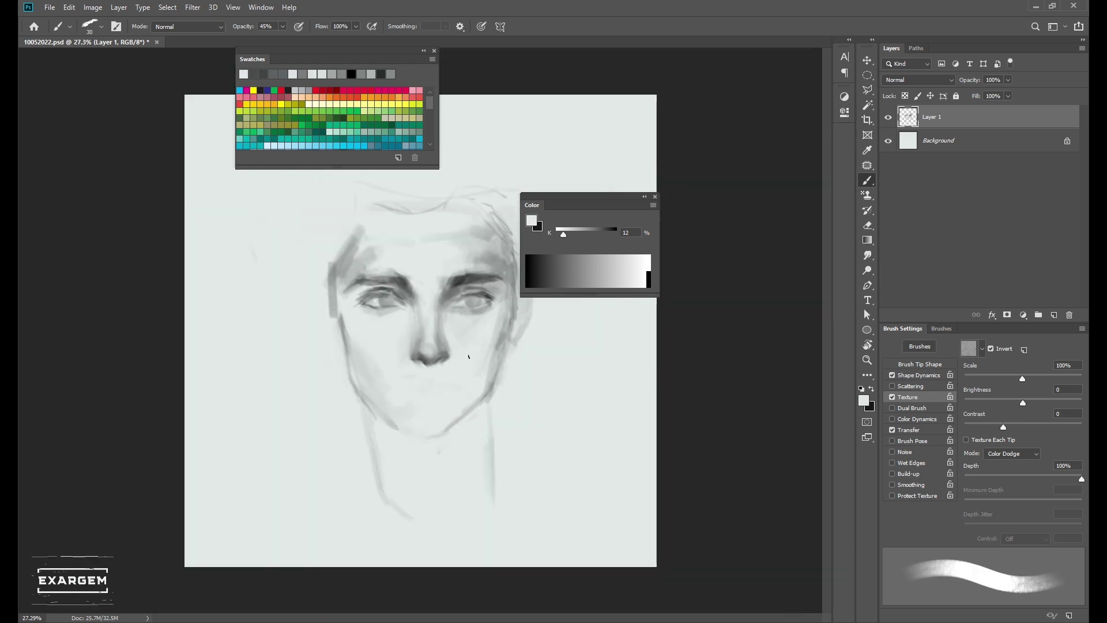
{"action": "key", "text": "bracketright"}
{"action": "key", "text": "bracketright"}
{"action": "key", "text": "bracketright"}
{"action": "left_click", "coordinate": [427, 360], "text": "alt"}
{"action": "left_click", "coordinate": [415, 346], "text": "alt"}
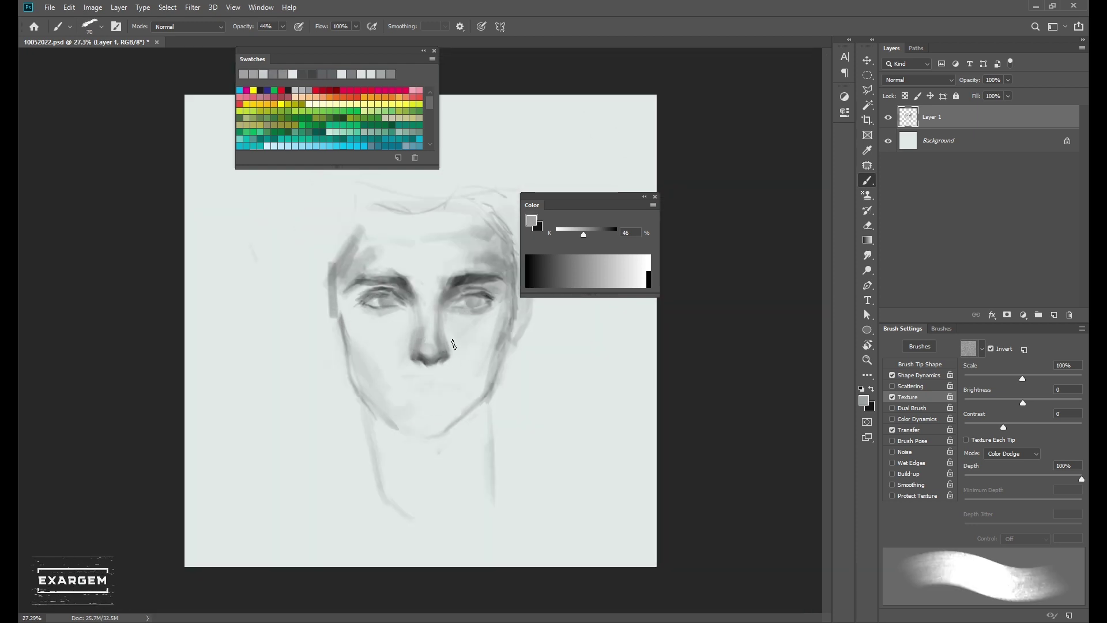
{"action": "key", "text": "bracketleft"}
{"action": "key", "text": "bracketleft"}
{"action": "key", "text": "bracketleft"}
{"action": "key", "text": "4"}
{"action": "key", "text": "1"}
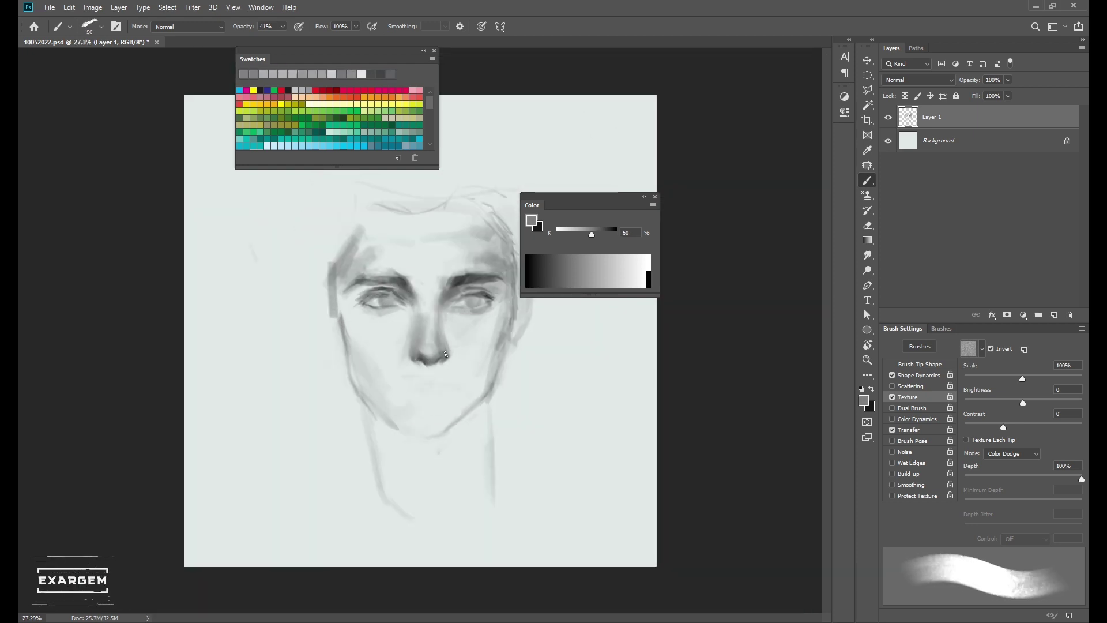
- Sample cheek greys, reset colour to black for nostril detail, then pick a dark nose grey
{"action": "left_click", "coordinate": [339, 306], "text": "alt"}
{"action": "left_click", "coordinate": [346, 333], "text": "alt"}
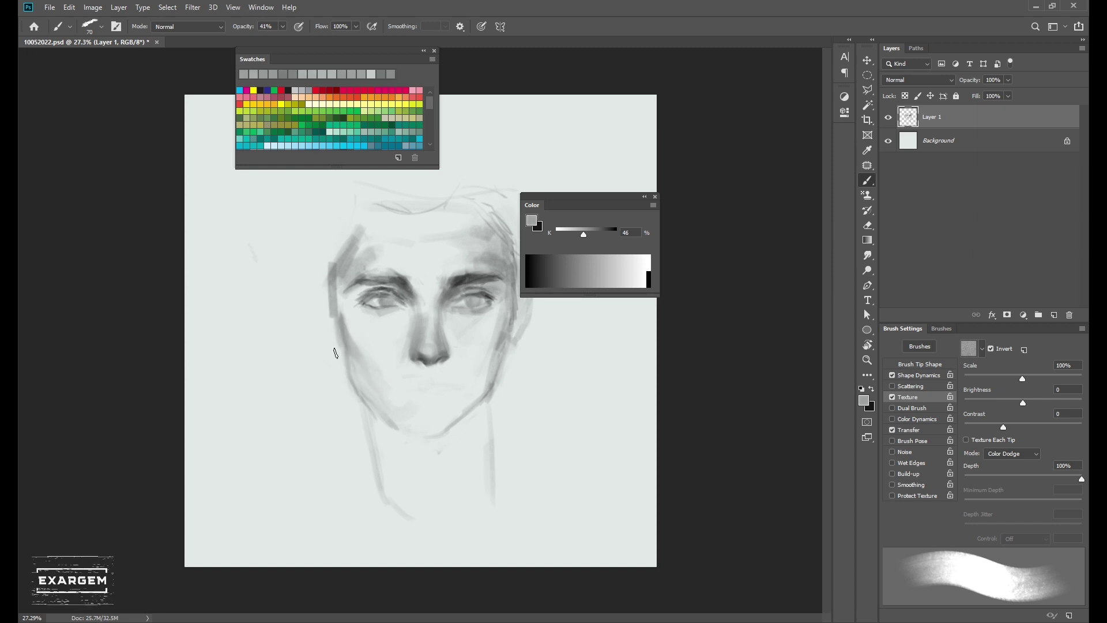
{"action": "key", "text": "bracketleft"}
{"action": "key", "text": "bracketleft"}
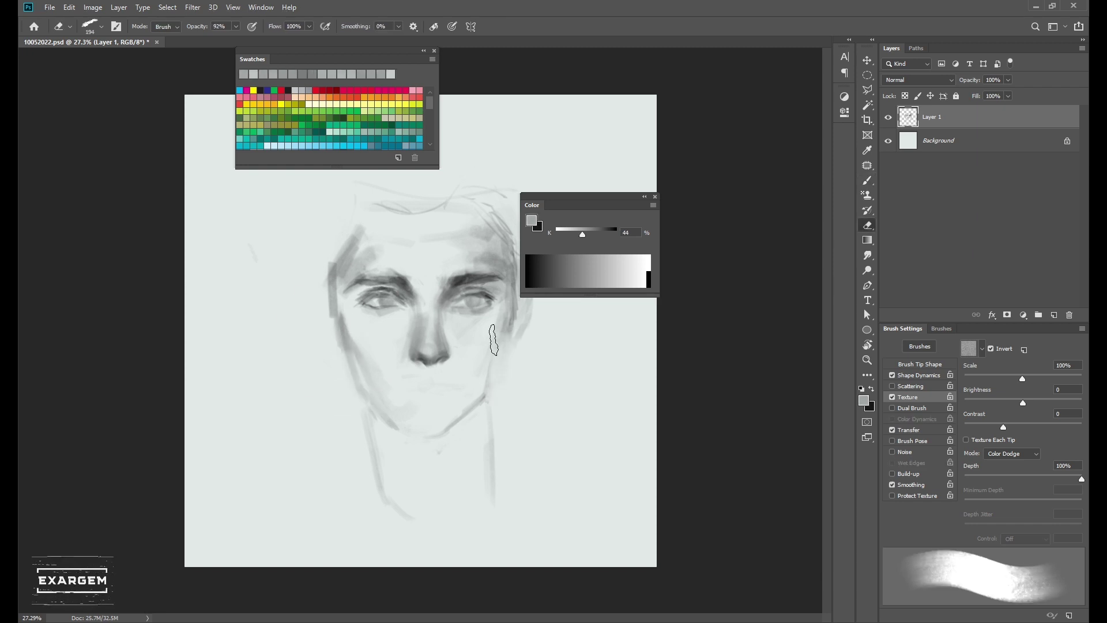
{"action": "key", "text": "d"}
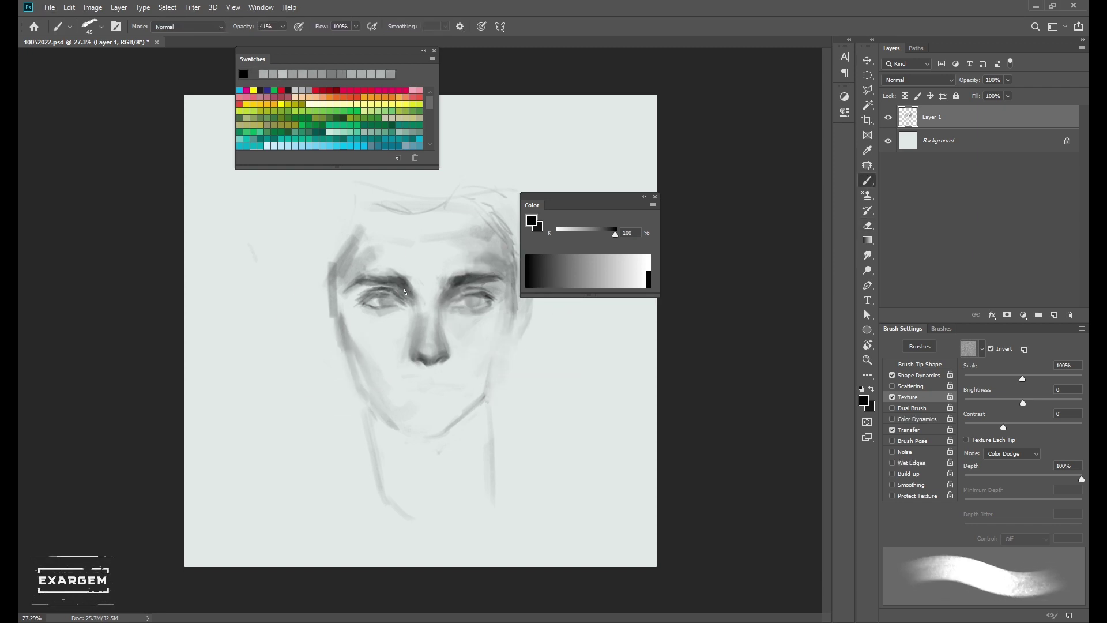
{"action": "key", "text": "bracketleft"}
{"action": "key", "text": "bracketleft"}
{"action": "key", "text": "bracketleft"}
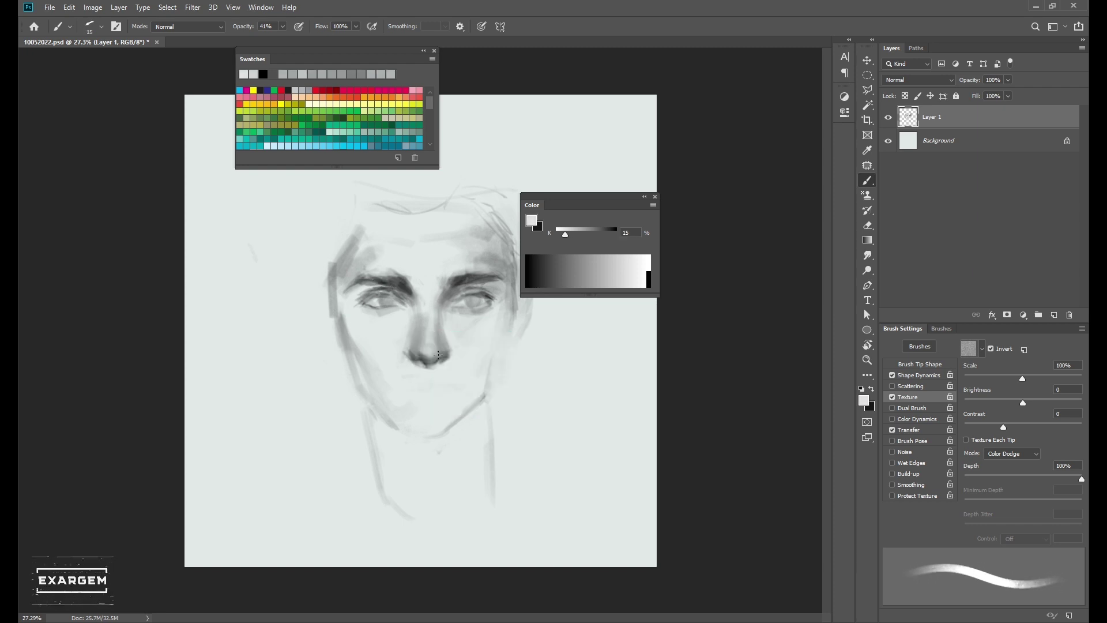
{"action": "key", "text": "bracketright"}
{"action": "key", "text": "bracketright"}
{"action": "key", "text": "bracketright"}
{"action": "left_click", "coordinate": [427, 360], "text": "alt"}
- Switch the painting colour to black and set the brush size to about 40
{"action": "scroll", "coordinate": [454, 340], "scroll_direction": "up", "scroll_amount": 1}
{"action": "key", "text": "bracketleft"}
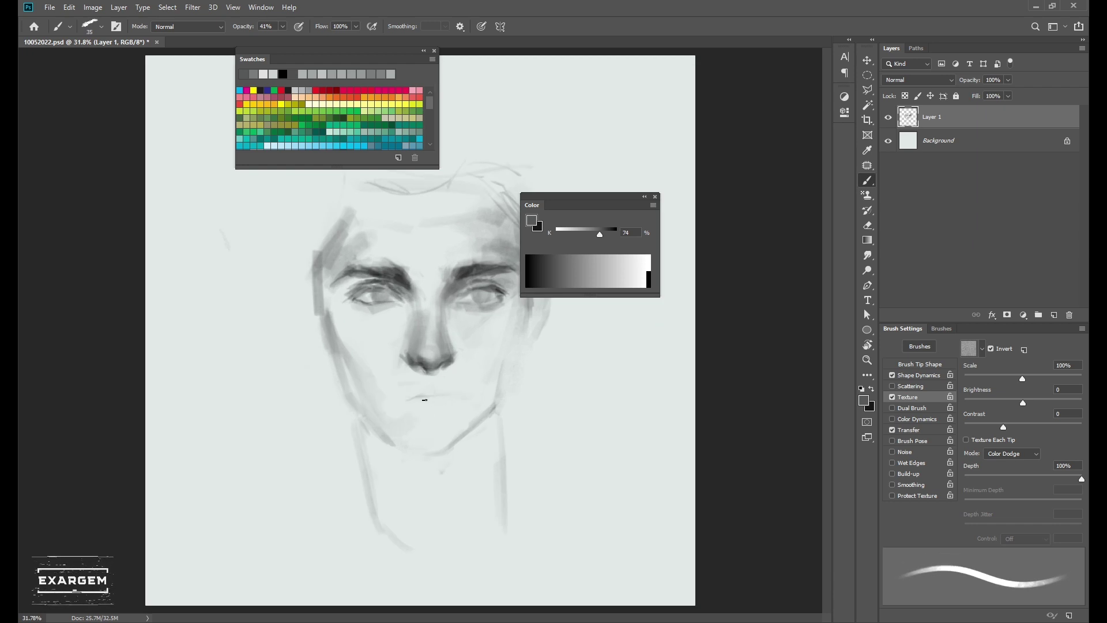
{"action": "key", "text": "x"}
{"action": "scroll", "coordinate": [389, 341], "scroll_direction": "down", "scroll_amount": 2}
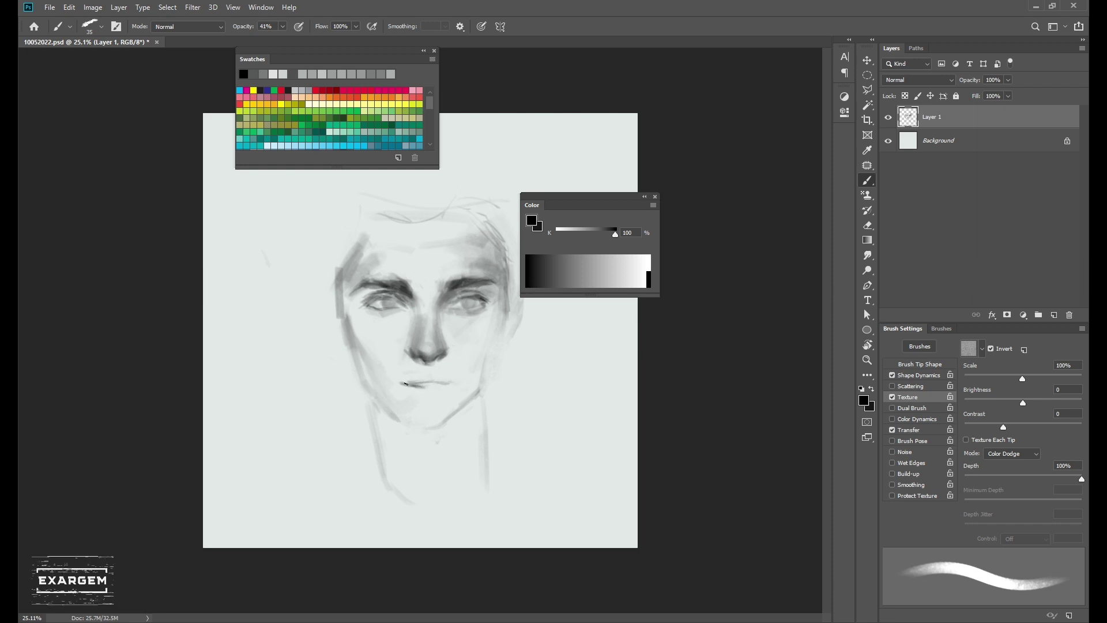
{"action": "key", "text": "bracketright"}
{"action": "key", "text": "bracketright"}
{"action": "key", "text": "bracketright"}
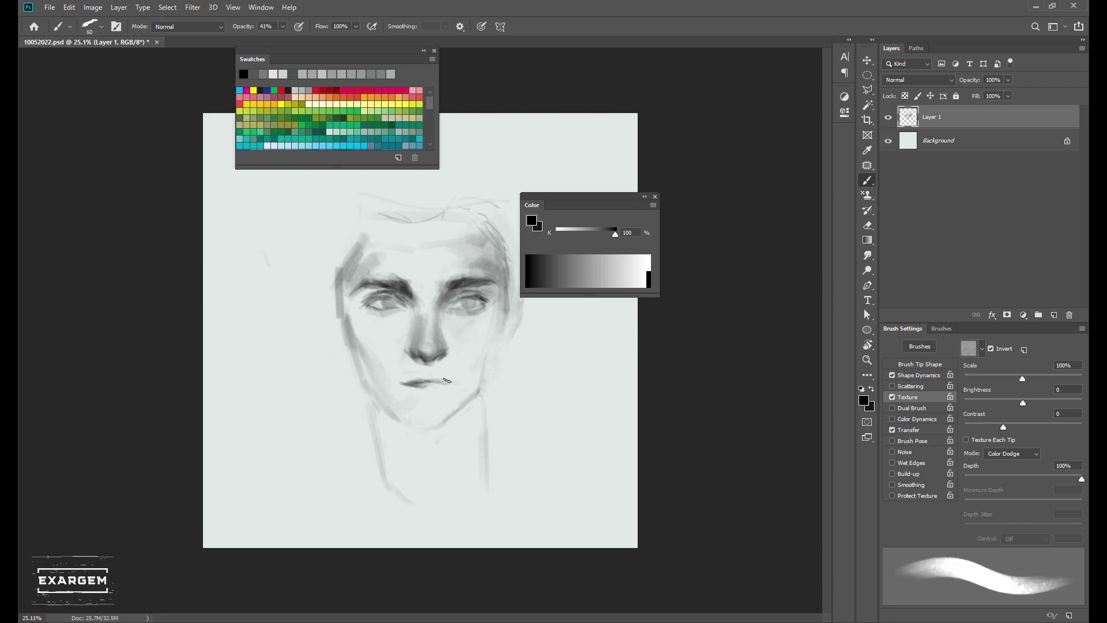
{"action": "key", "text": "bracketleft"}
{"action": "key", "text": "bracketleft"}
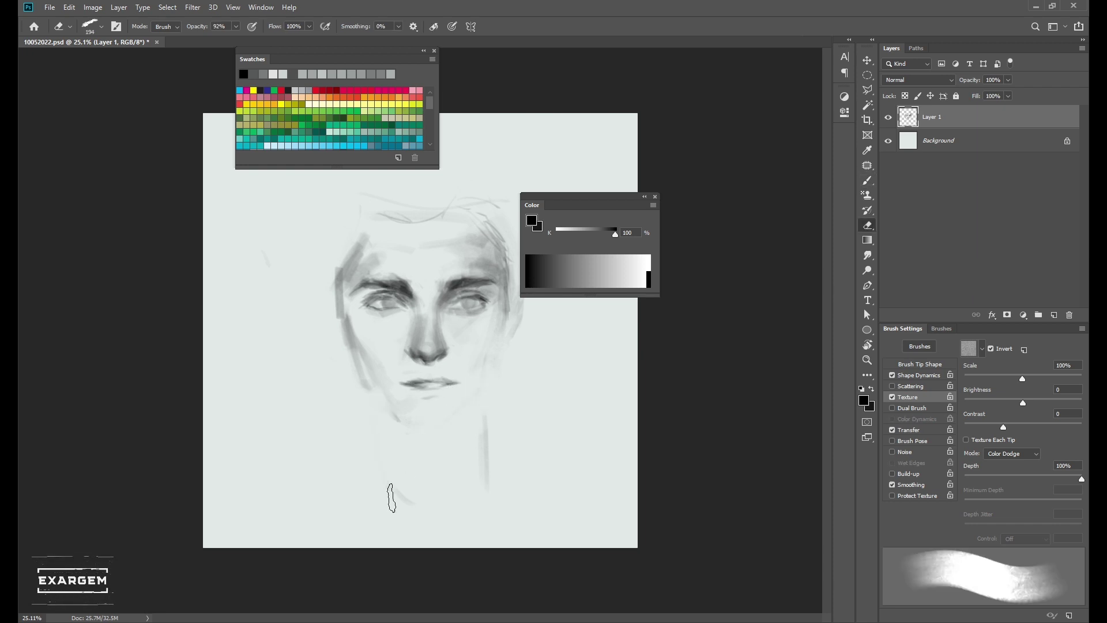
- Sample a lighter face grey and a slightly darker eyelid grey with a smaller brush
{"action": "scroll", "coordinate": [438, 322], "scroll_direction": "up", "scroll_amount": 1}
{"action": "scroll", "coordinate": [451, 310], "scroll_direction": "up", "scroll_amount": 1}
{"action": "scroll", "coordinate": [451, 310], "scroll_direction": "up", "scroll_amount": 1}
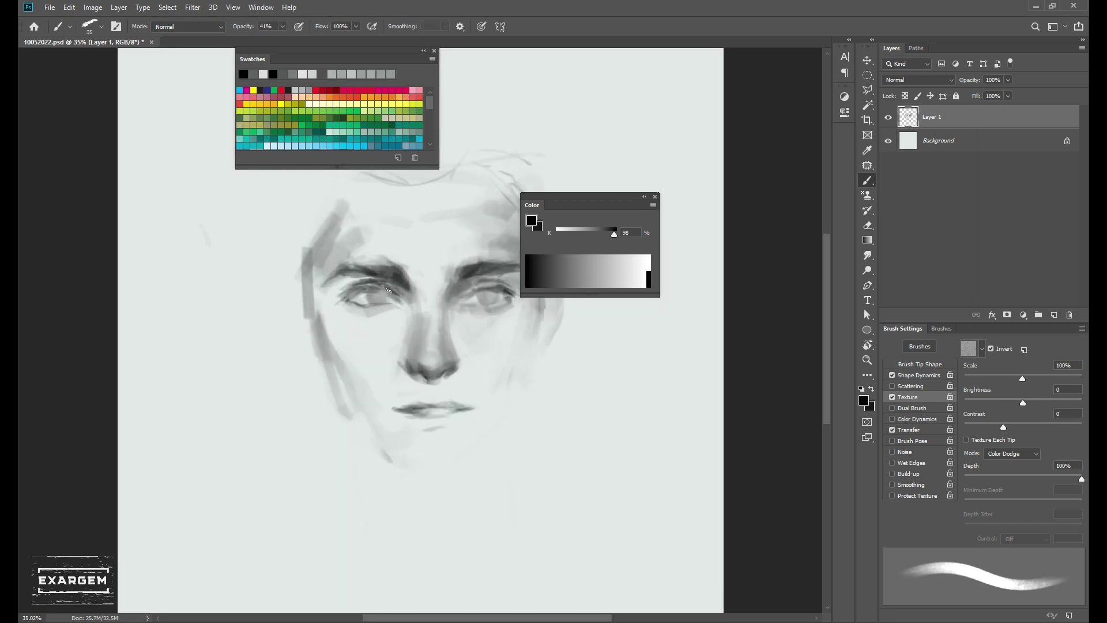
{"action": "left_click", "coordinate": [366, 283], "text": "alt"}
{"action": "key", "text": "bracketleft"}
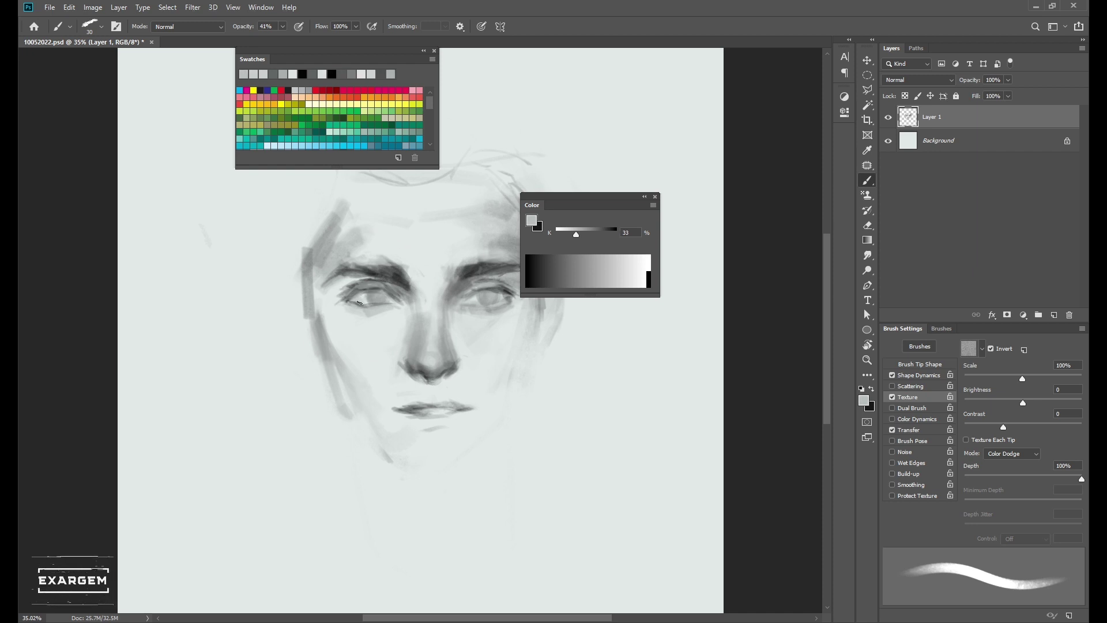
{"action": "left_click", "coordinate": [365, 307], "text": "alt"}
- Resize the brush for eye detail and switch to pure black for dark accents
{"action": "key", "text": "bracketleft"}
{"action": "scroll", "coordinate": [373, 277], "scroll_direction": "up", "scroll_amount": 2}
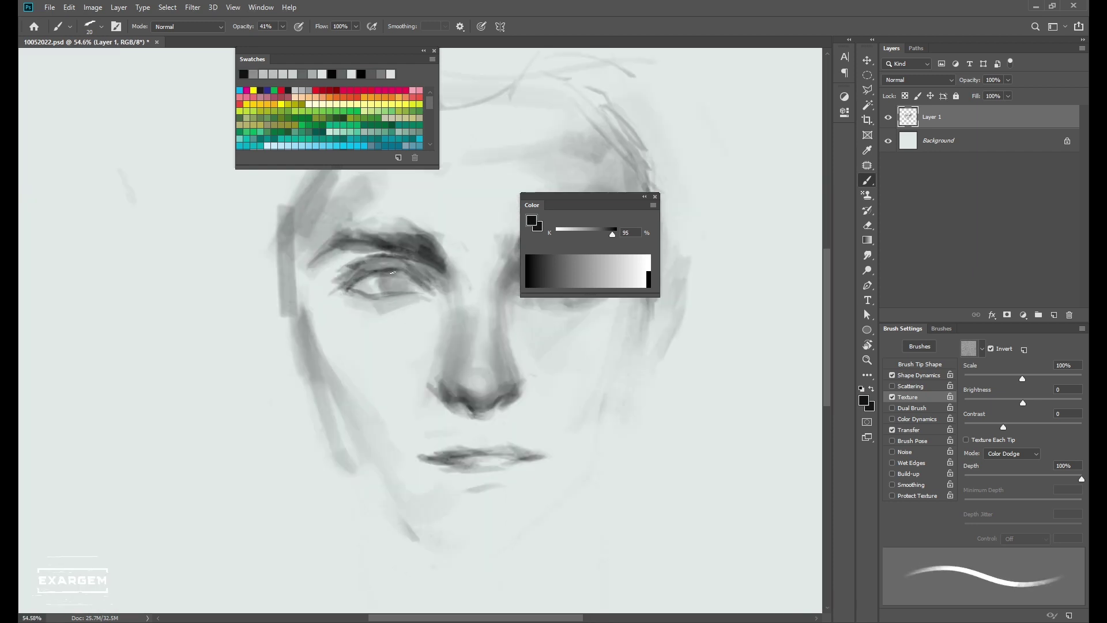
{"action": "scroll", "coordinate": [337, 292], "scroll_direction": "down", "scroll_amount": 2}
{"action": "key", "text": "bracketright"}
{"action": "key", "text": "bracketright"}
{"action": "key", "text": "bracketright"}
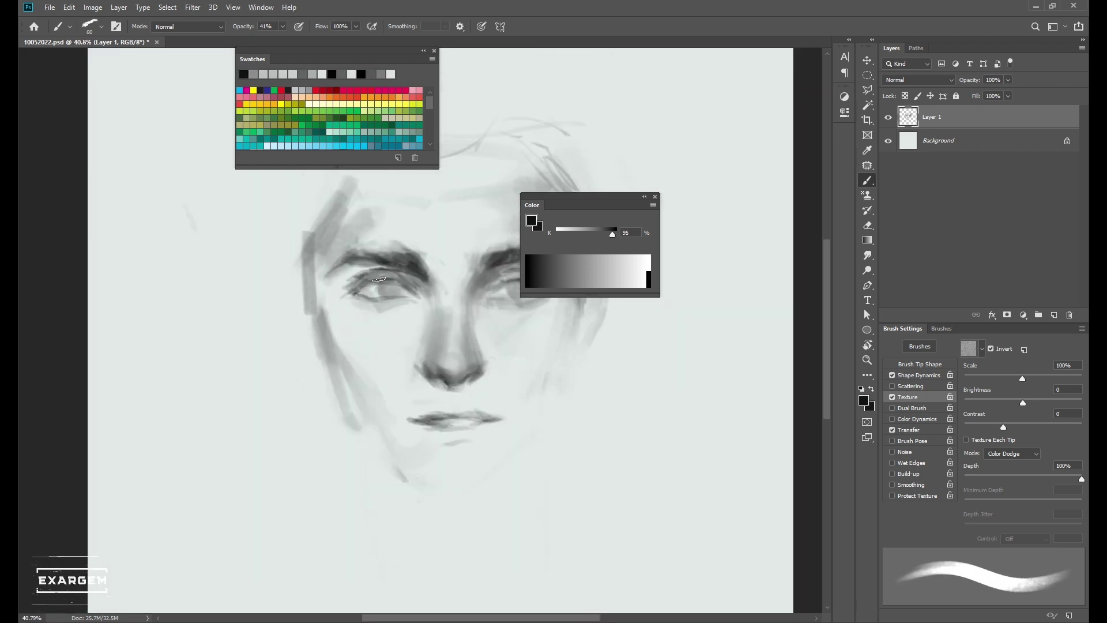
{"action": "key", "text": "d"}
{"action": "scroll", "coordinate": [403, 288], "scroll_direction": "down", "scroll_amount": 1}
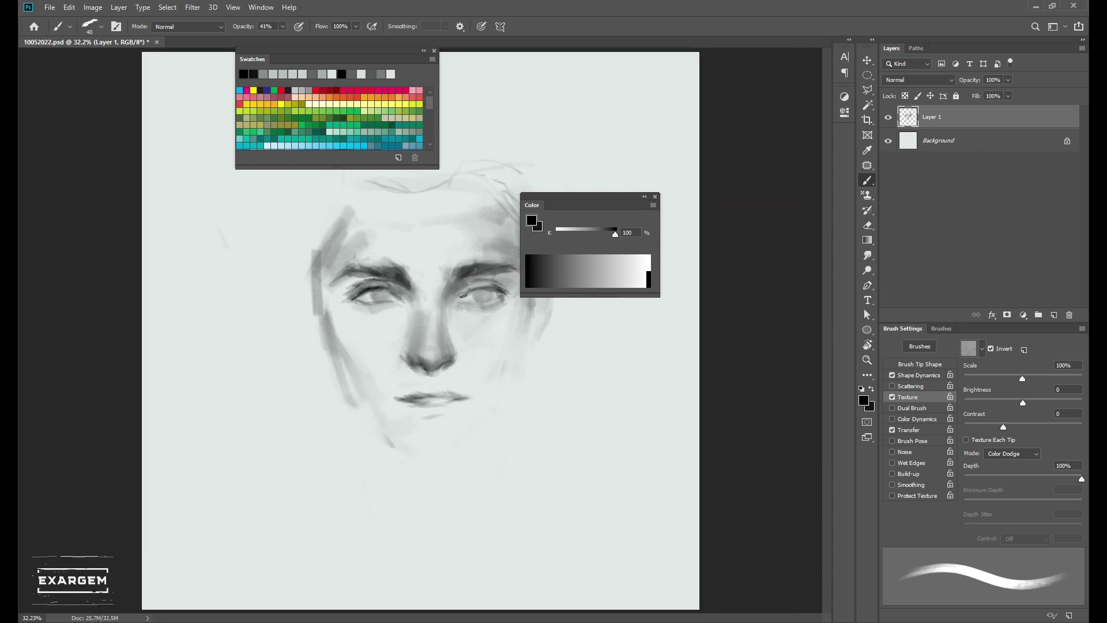
{"action": "key", "text": "bracketleft"}
{"action": "key", "text": "bracketleft"}
- Sample greys from the eye and lighten the right-hand eye with a pale stroke
{"action": "left_click", "coordinate": [470, 294], "text": "alt"}
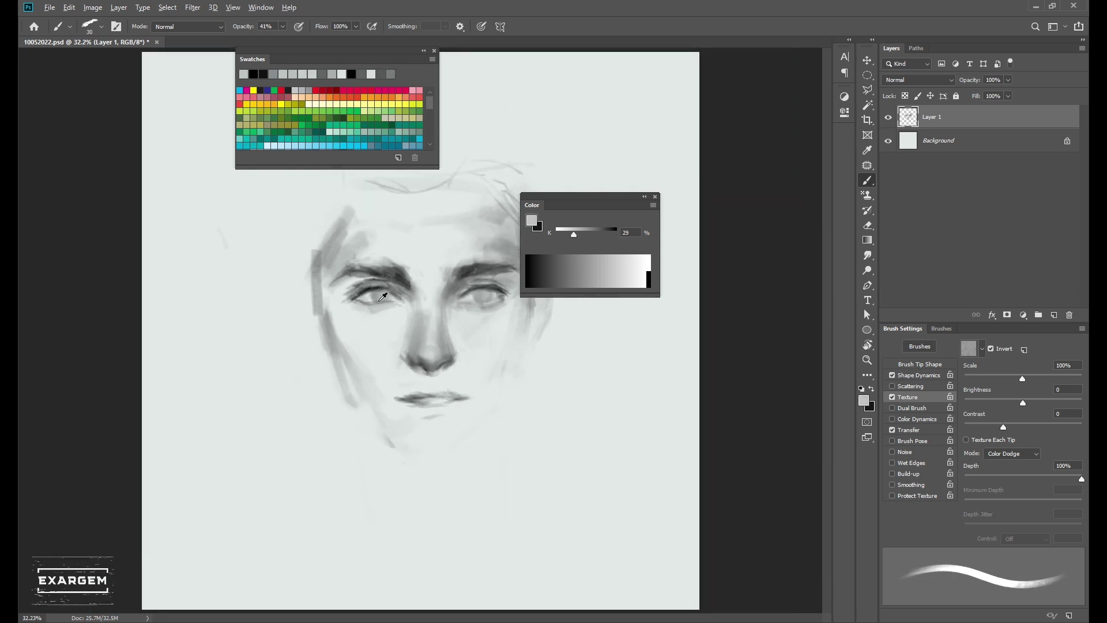
{"action": "key", "text": "bracketright"}
{"action": "key", "text": "bracketright"}
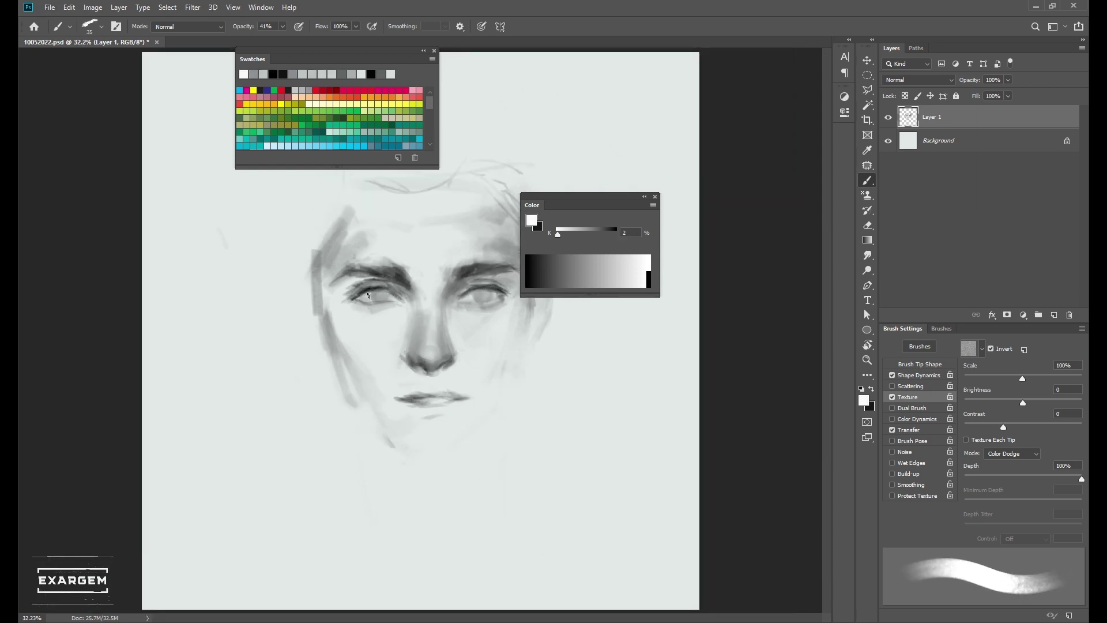
{"action": "left_click", "coordinate": [375, 288], "text": "alt"}
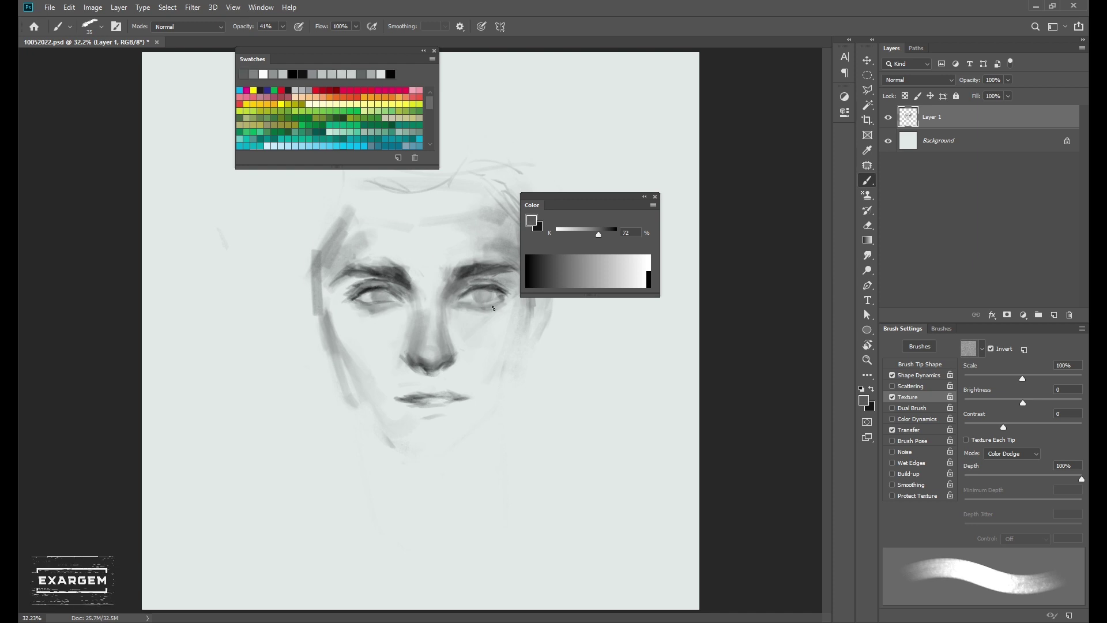
{"action": "left_click", "coordinate": [465, 299], "text": "alt"}
{"action": "left_click_drag", "start_coordinate": [478, 292], "coordinate": [497, 292]}
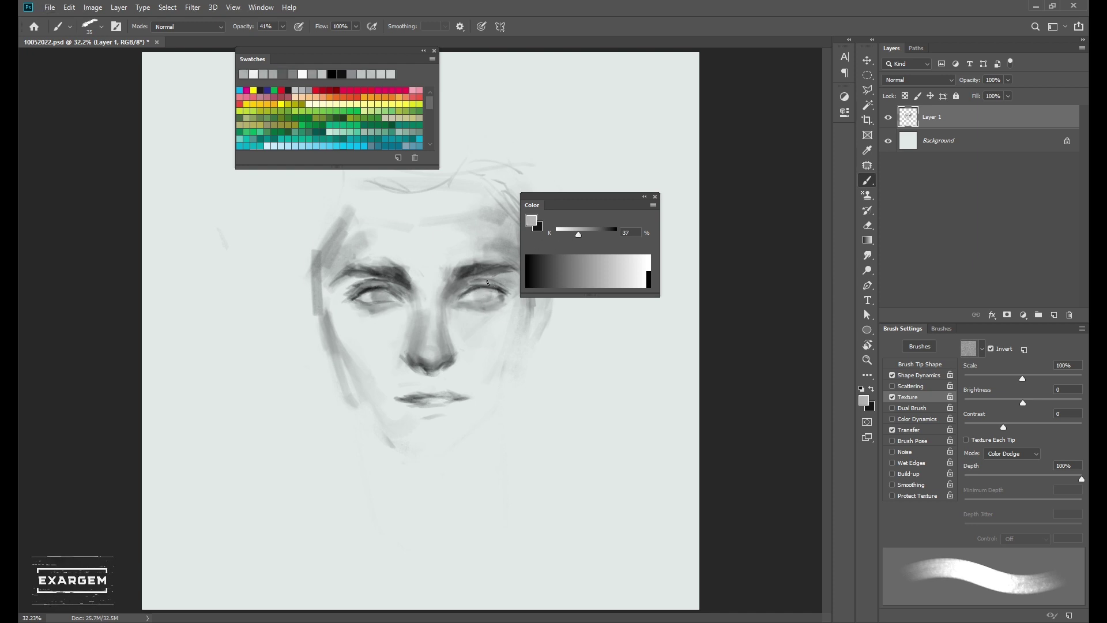
- Sample darker greys around the eyes and nose, then zoom out to the whole face
{"action": "key", "text": "bracketright"}
{"action": "left_click", "coordinate": [370, 289], "text": "alt"}
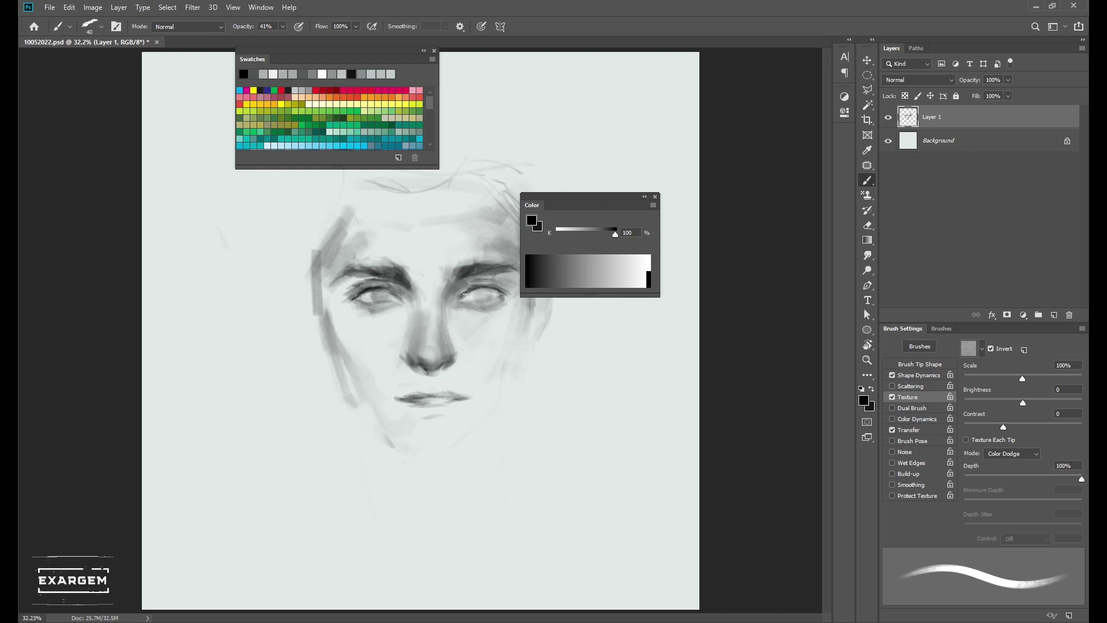
{"action": "left_click", "coordinate": [461, 293], "text": "alt"}
{"action": "key", "text": "bracketleft"}
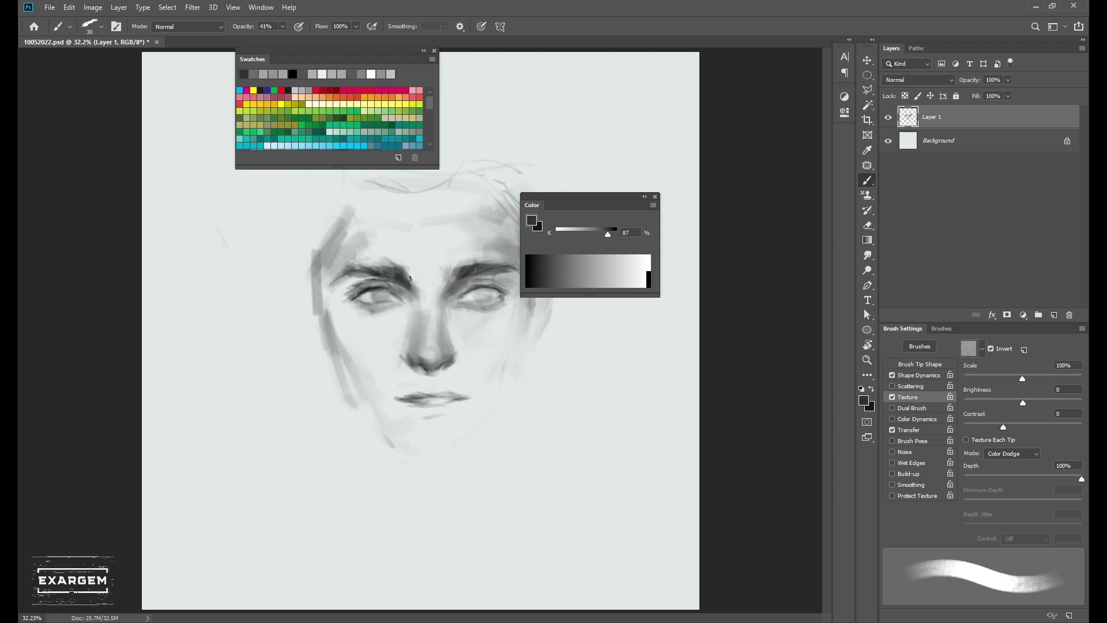
{"action": "left_click", "coordinate": [414, 289], "text": "alt"}
{"action": "key", "text": "bracketright"}
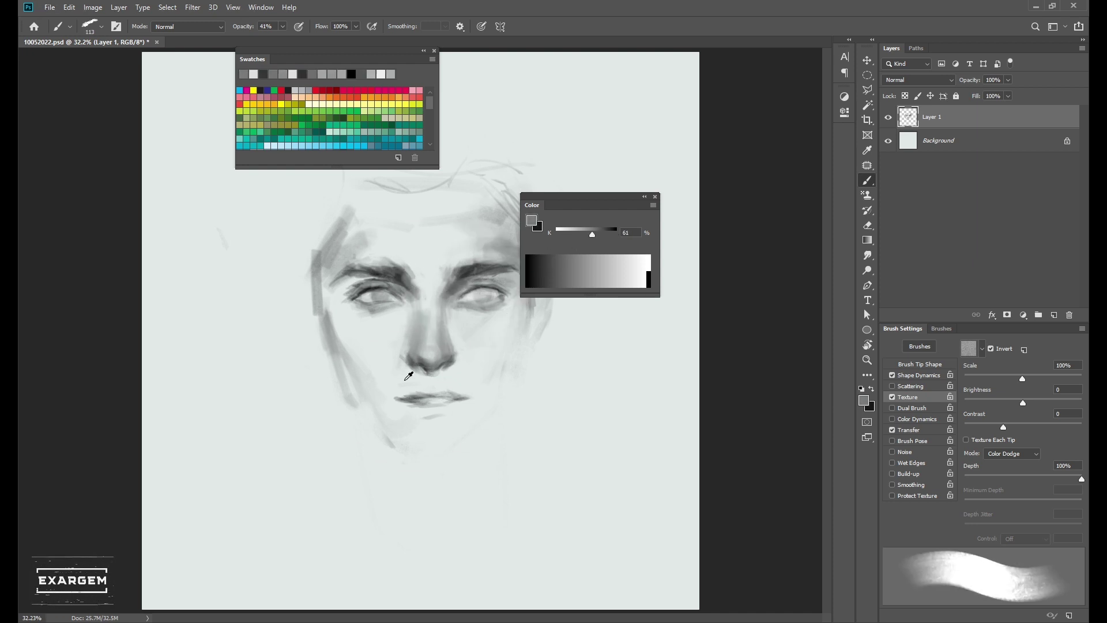
{"action": "left_click", "coordinate": [406, 369], "text": "alt"}
{"action": "scroll", "coordinate": [403, 381], "scroll_direction": "down", "scroll_amount": 1}
{"action": "key", "text": "bracketright"}
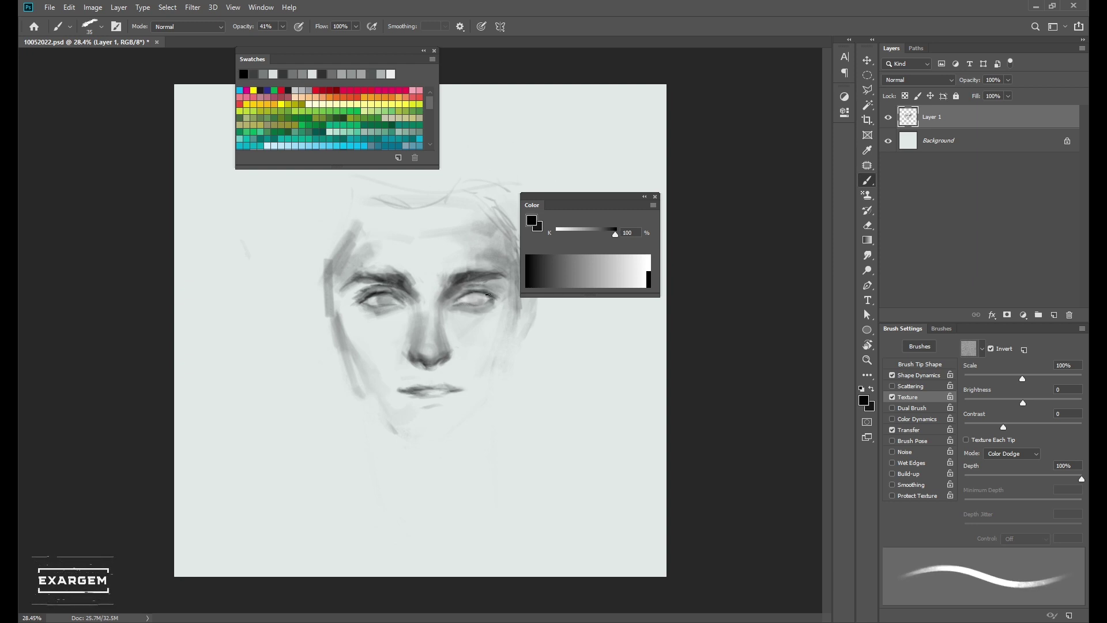
- Sample mid and darker brow greys, then switch to near-black with a fine brush
{"action": "left_click", "coordinate": [372, 291], "text": "alt"}
{"action": "key", "text": "bracketright"}
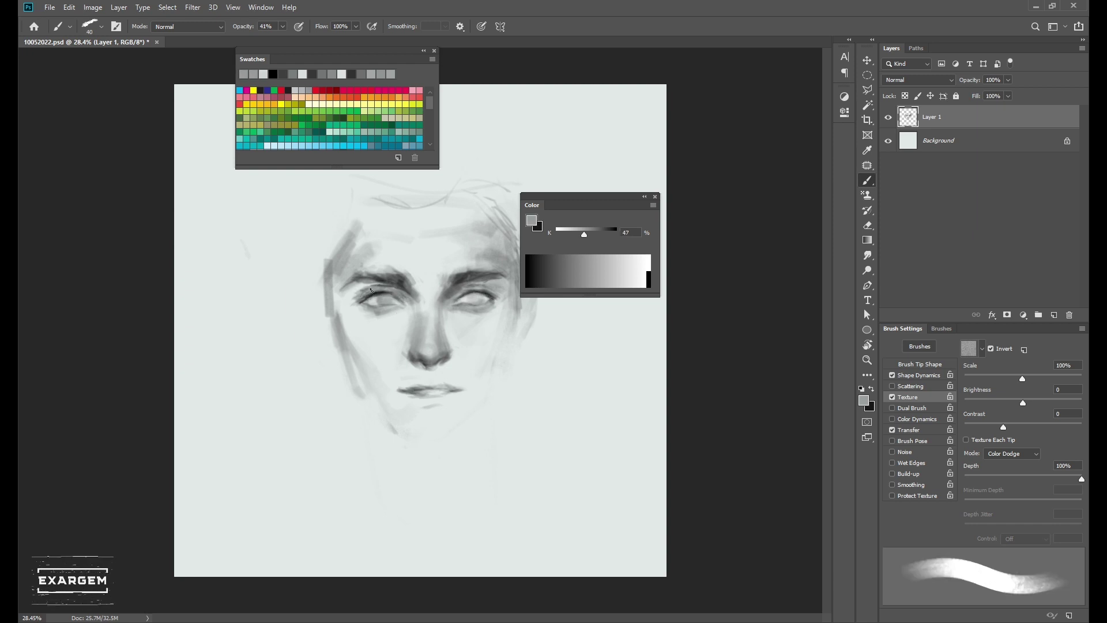
{"action": "left_click", "coordinate": [380, 289], "text": "alt"}
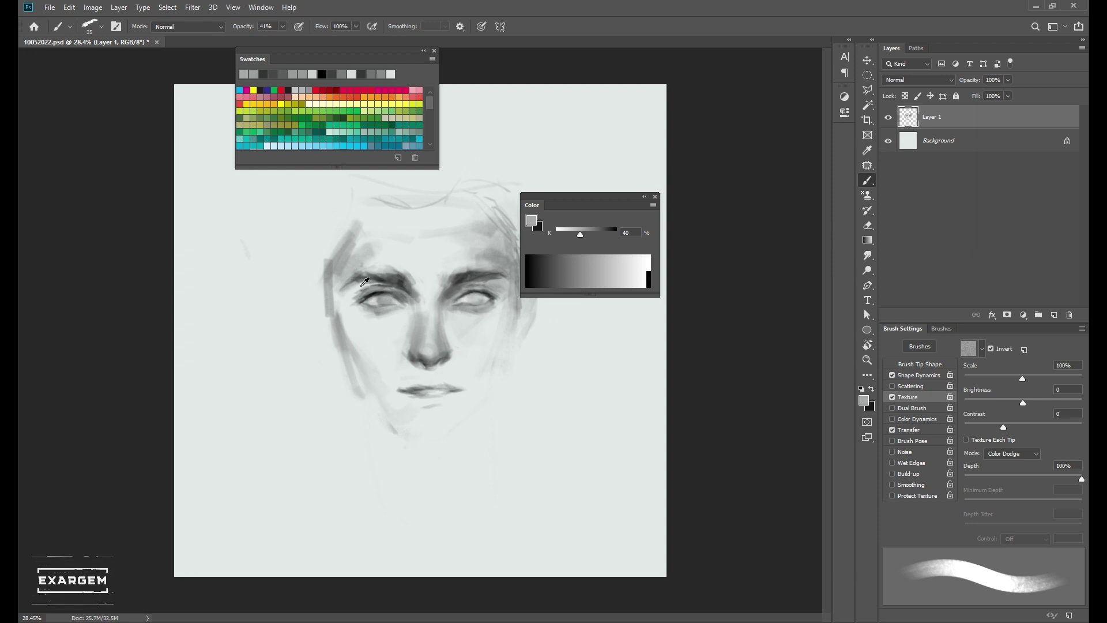
{"action": "key", "text": "bracketright"}
{"action": "left_click", "coordinate": [366, 287], "text": "alt"}
{"action": "key", "text": "bracketleft"}
{"action": "key", "text": "bracketleft"}
{"action": "key", "text": "bracketleft"}
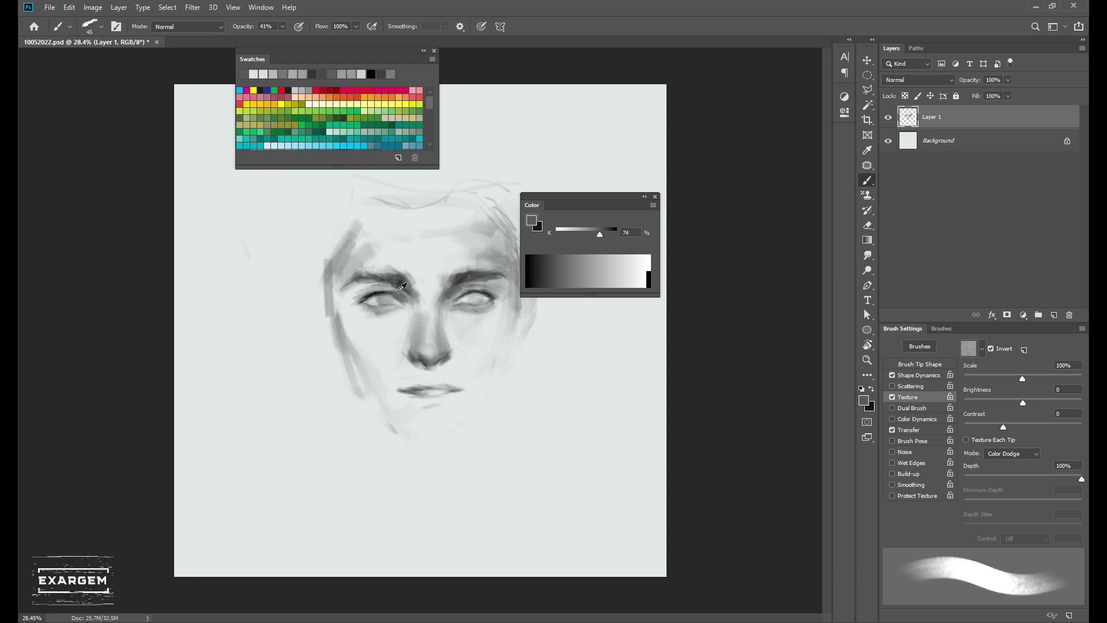
{"action": "key", "text": "x"}
{"action": "key", "text": "bracketleft"}
{"action": "key", "text": "bracketleft"}
{"action": "key", "text": "bracketleft"}
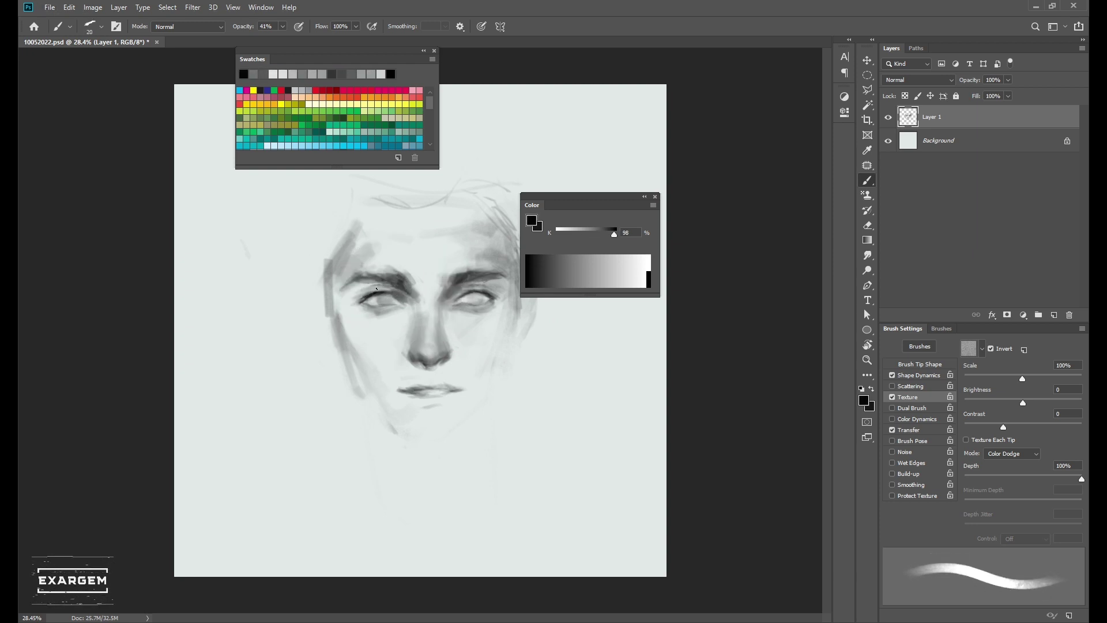
- Sample light and mid greys near the eye and brow at slightly lower opacity
{"action": "scroll", "coordinate": [418, 334], "scroll_direction": "up", "scroll_amount": 1}
{"action": "scroll", "coordinate": [403, 277], "scroll_direction": "up", "scroll_amount": 1}
{"action": "key", "text": "bracketright"}
{"action": "key", "text": "bracketright"}
{"action": "key", "text": "bracketright"}
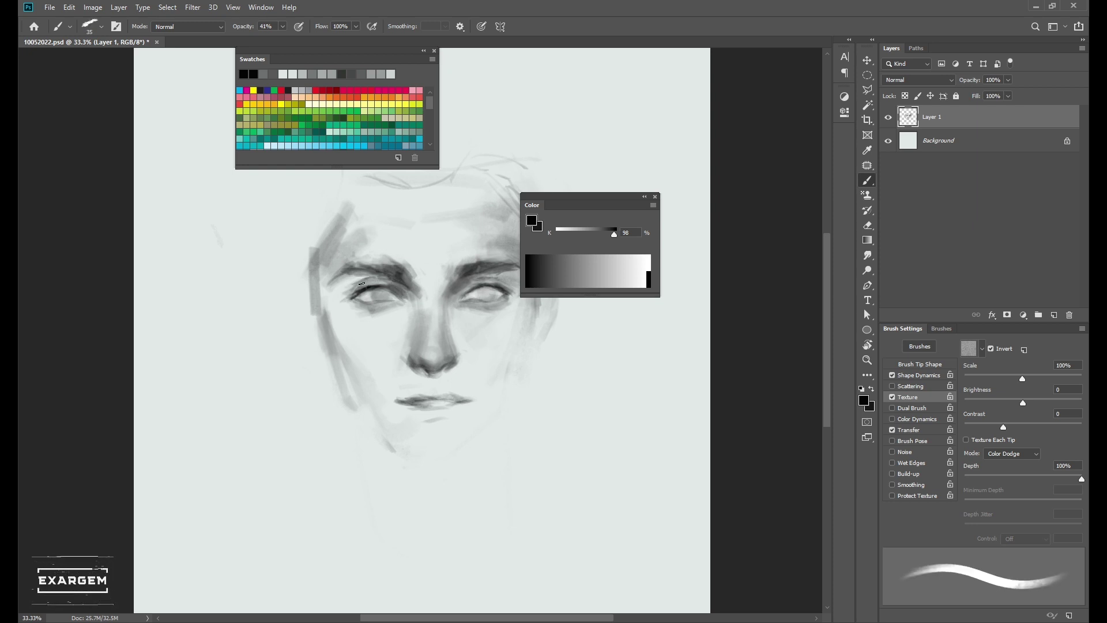
{"action": "key", "text": "bracketright"}
{"action": "key", "text": "bracketright"}
{"action": "key", "text": "bracketright"}
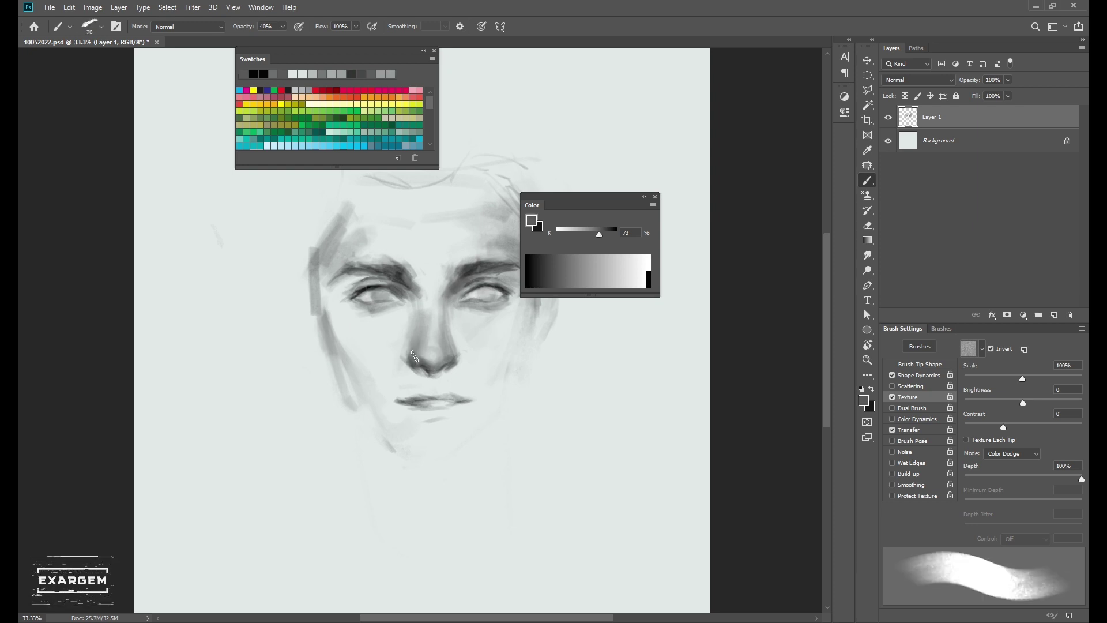
{"action": "left_click", "coordinate": [372, 303], "text": "alt"}
{"action": "key", "text": "4"}
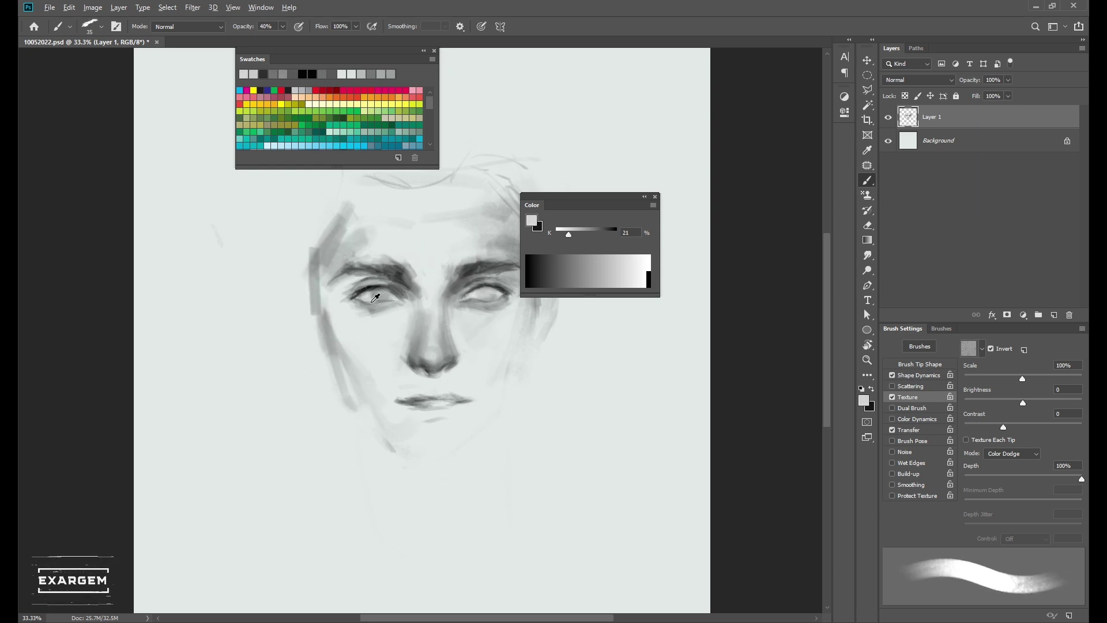
{"action": "left_click", "coordinate": [425, 332], "text": "alt"}
{"action": "key", "text": "bracketright"}
{"action": "key", "text": "bracketright"}
{"action": "key", "text": "bracketright"}
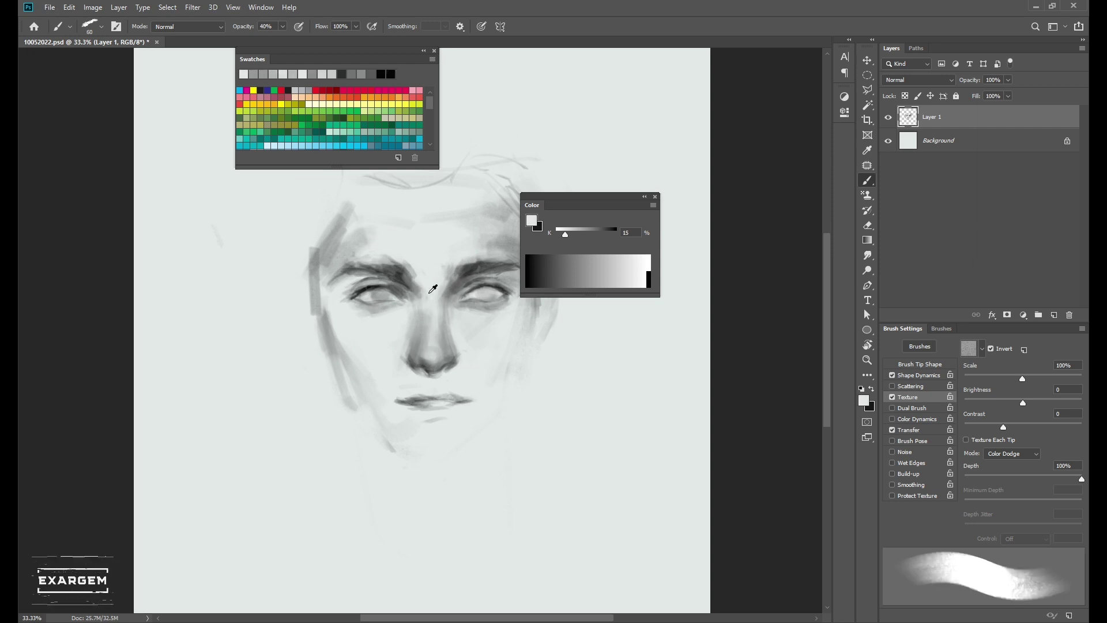
- Sample greys between the brows and at the nose bridge, then switch to black at lower opacity
{"action": "key", "text": "d"}
{"action": "key", "text": "x"}
{"action": "key", "text": "bracketleft"}
{"action": "key", "text": "bracketleft"}
{"action": "key", "text": "bracketleft"}
{"action": "left_click", "coordinate": [415, 288], "text": "alt"}
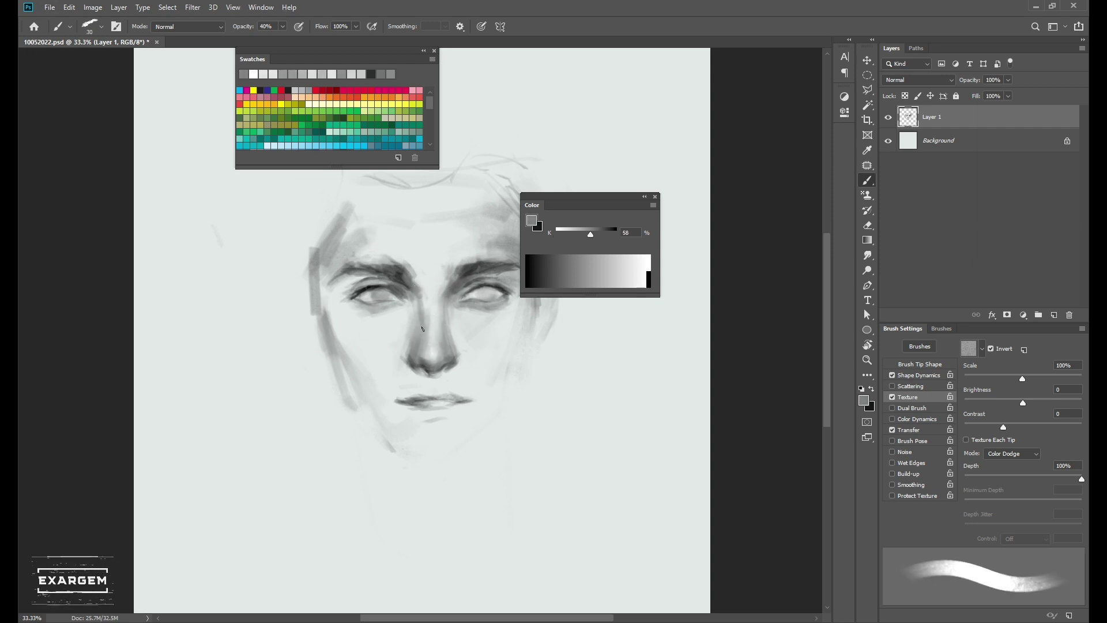
{"action": "key", "text": "bracketright"}
{"action": "key", "text": "bracketright"}
{"action": "key", "text": "bracketright"}
{"action": "left_click", "coordinate": [419, 299], "text": "alt"}
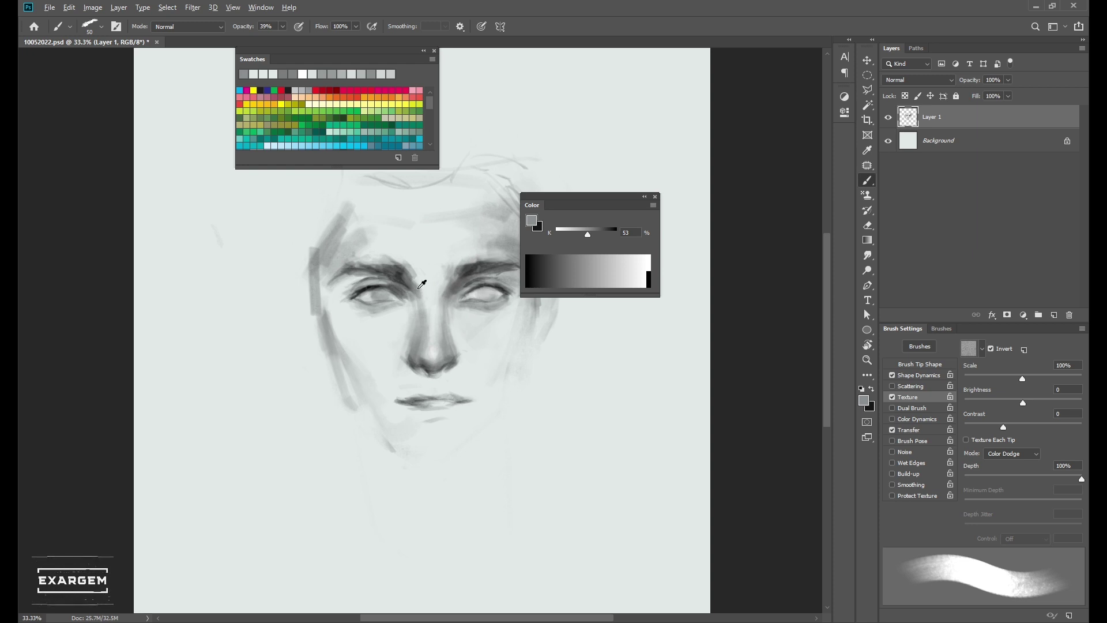
{"action": "key", "text": "d"}
{"action": "key", "text": "bracketleft"}
{"action": "key", "text": "bracketleft"}
{"action": "key", "text": "bracketleft"}
{"action": "key", "text": "ctrl+minus"}
- Repaint the upper lip in dark grey and soften it with a lighter stroke
{"action": "scroll", "coordinate": [404, 378], "scroll_direction": "up", "scroll_amount": 2}
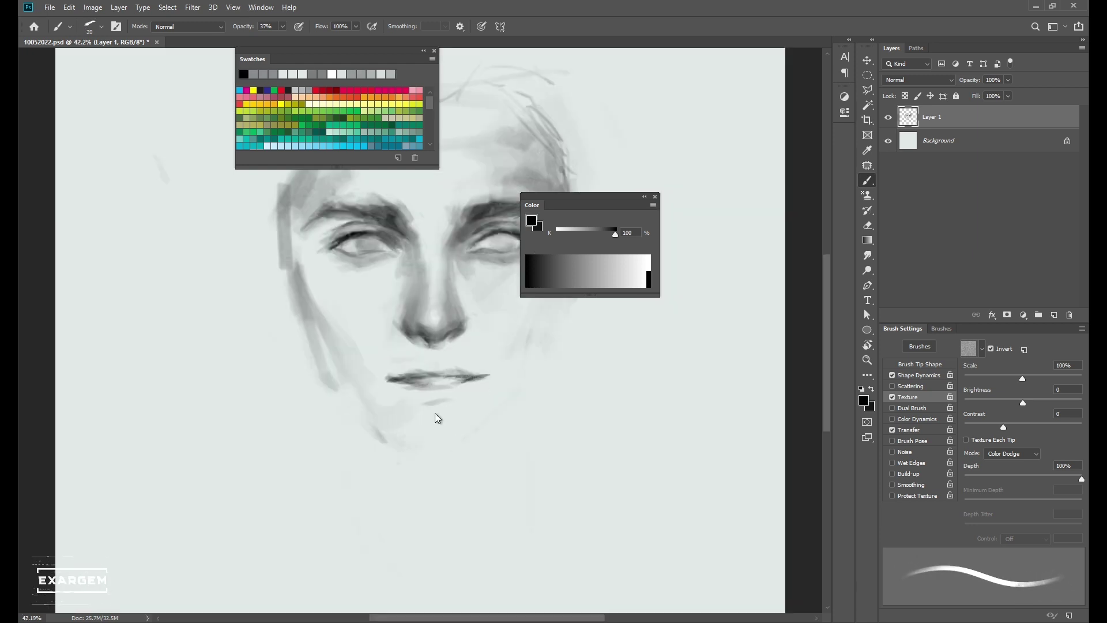
{"action": "left_click_drag", "start_coordinate": [449, 372], "coordinate": [490, 369]}
{"action": "left_click", "coordinate": [420, 384], "text": "alt"}
{"action": "left_click_drag", "start_coordinate": [423, 380], "coordinate": [446, 368]}
- Switch back to near-black with a fine brush and darken the left eye's upper eyelid
{"action": "key", "text": "d"}
{"action": "scroll", "coordinate": [421, 346], "scroll_direction": "up", "scroll_amount": 3}
{"action": "key", "text": "ctrl+plus"}
{"action": "key", "text": "bracketleft"}
{"action": "key", "text": "bracketleft"}
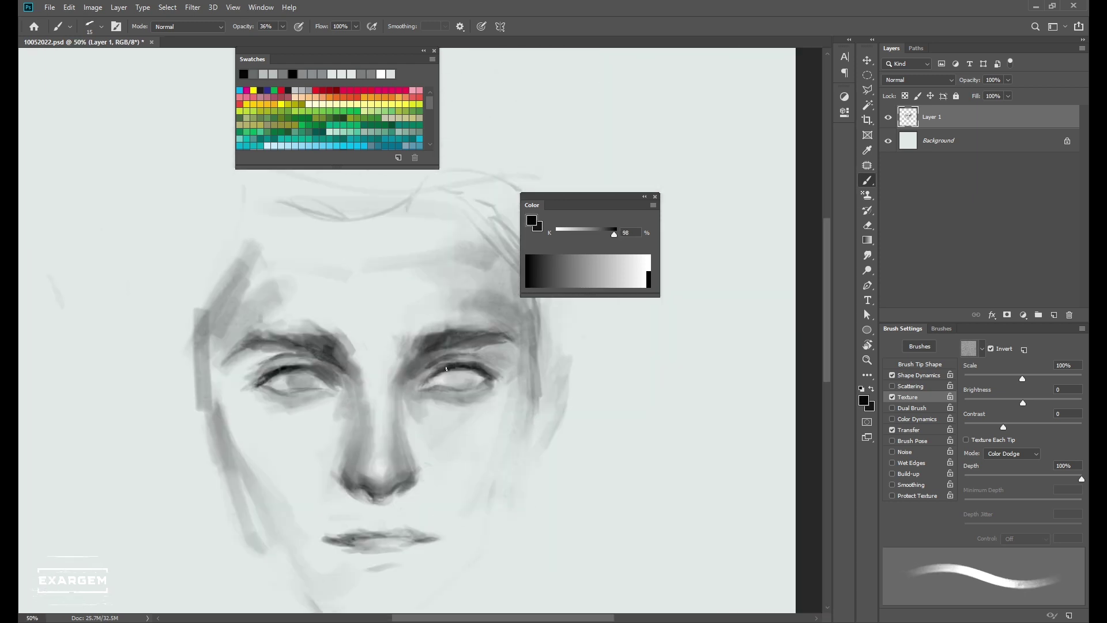
{"action": "scroll", "coordinate": [331, 391], "scroll_direction": "down", "scroll_amount": 1}
{"action": "key", "text": "bracketleft"}
{"action": "left_click_drag", "start_coordinate": [353, 367], "coordinate": [325, 381]}
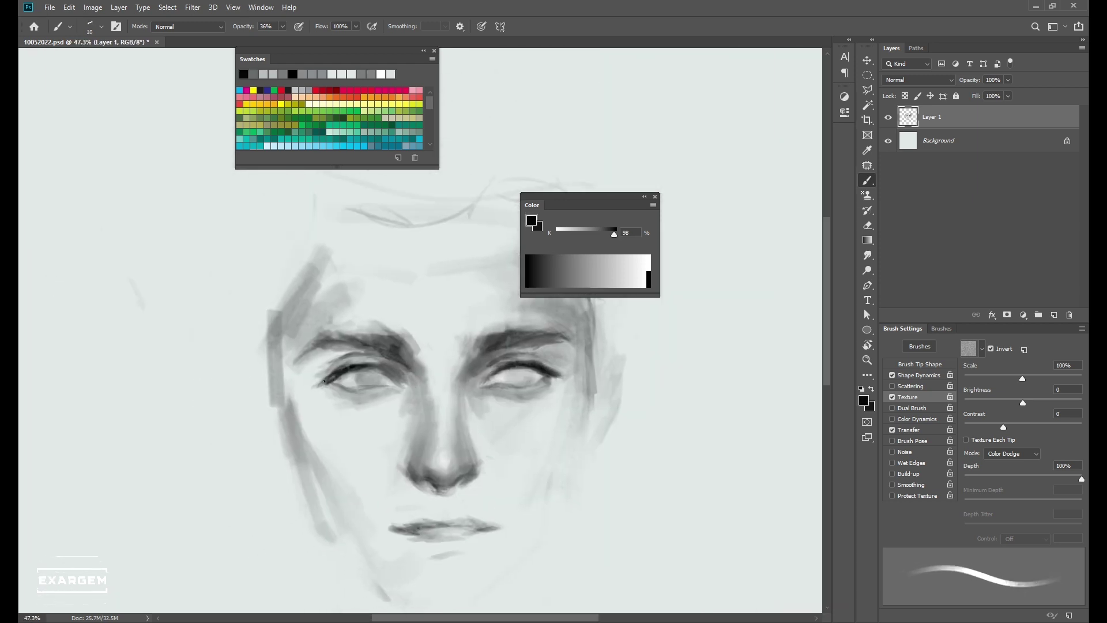
- Darken the line between the lips in black and lighten the area beside the nostril
{"action": "left_click", "coordinate": [431, 482], "text": "alt"}
{"action": "key", "text": "bracketright"}
{"action": "key", "text": "bracketright"}
{"action": "scroll", "coordinate": [415, 348], "scroll_direction": "up", "scroll_amount": 3}
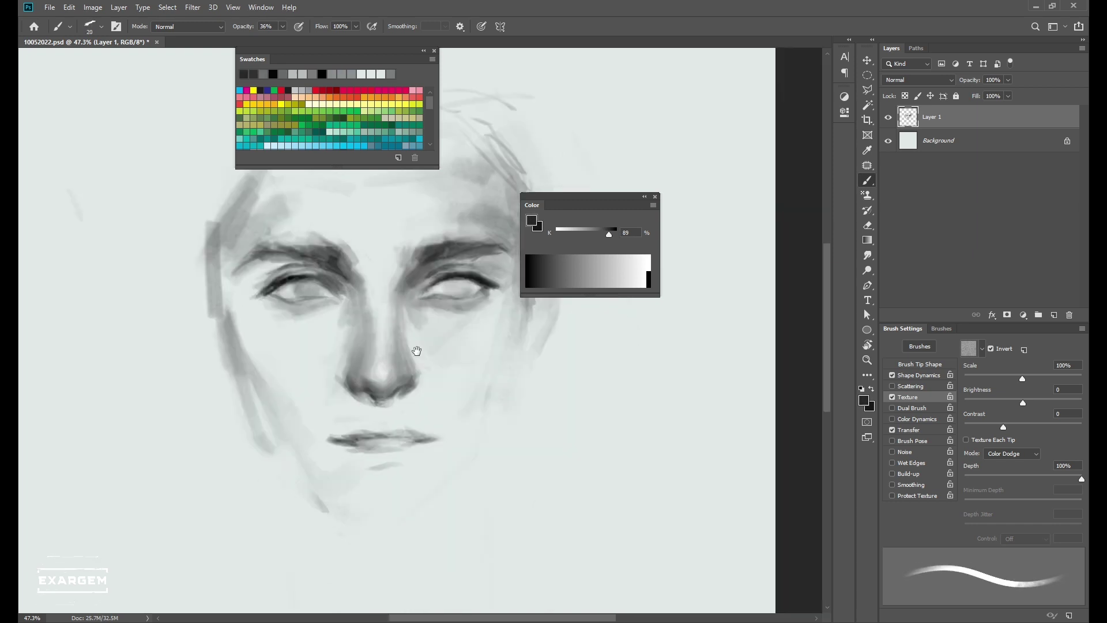
{"action": "left_click", "coordinate": [529, 257]}
{"action": "left_click_drag", "start_coordinate": [344, 427], "coordinate": [327, 424]}
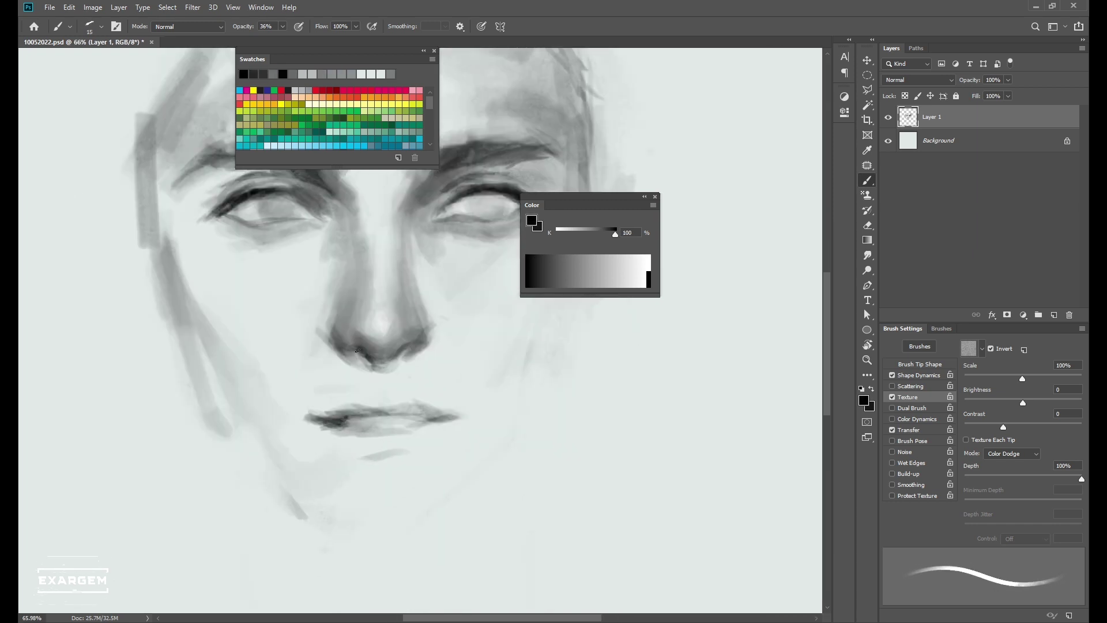
{"action": "left_click", "coordinate": [403, 322], "text": "alt"}
{"action": "mouse_move", "coordinate": [369, 360]}
{"action": "left_mouse_down"}
{"action": "mouse_move", "coordinate": [326, 360]}
{"action": "mouse_move", "coordinate": [332, 349]}
{"action": "left_mouse_up"}
- Sample dark nose grey and mid and lighter face greys, shrinking the brush for finer strokes
{"action": "key", "text": "bracketright"}
{"action": "left_click", "coordinate": [415, 358], "text": "alt"}
{"action": "key", "text": "bracketleft"}
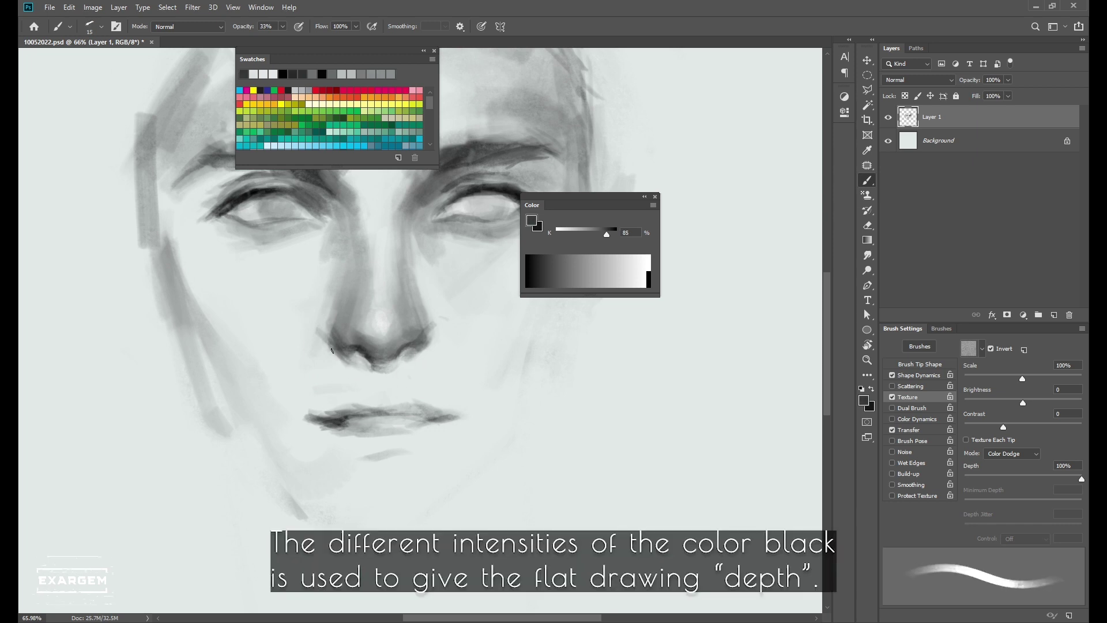
{"action": "scroll", "coordinate": [415, 352], "scroll_direction": "down", "scroll_amount": 3}
{"action": "left_click", "coordinate": [373, 277], "text": "alt"}
{"action": "key", "text": "bracketright"}
{"action": "key", "text": "bracketright"}
{"action": "key", "text": "bracketright"}
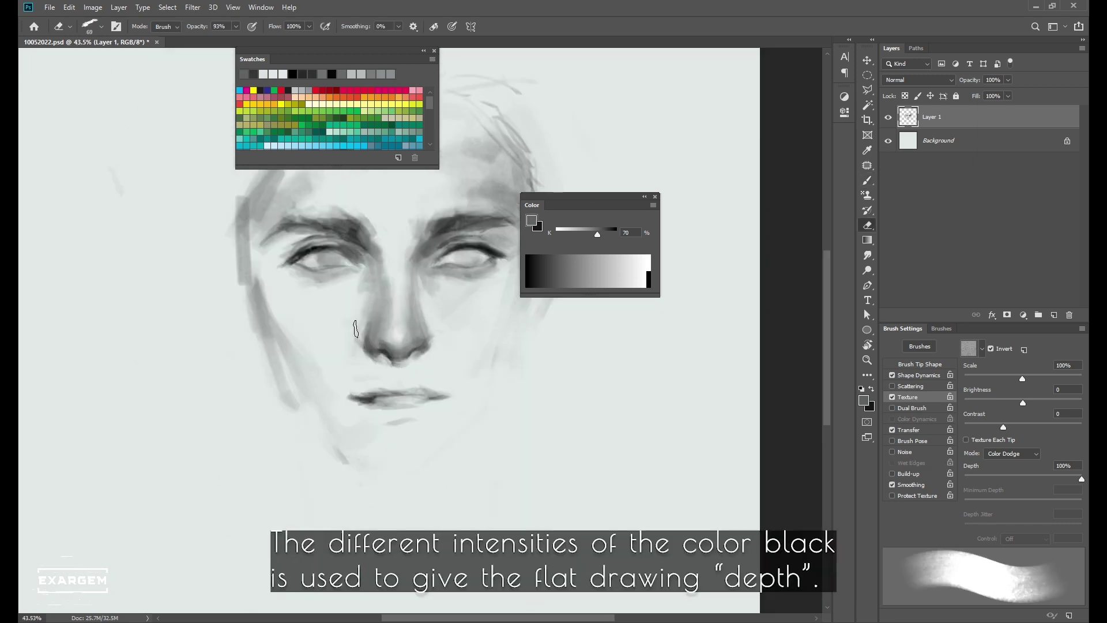
{"action": "left_click", "coordinate": [429, 260], "text": "alt"}
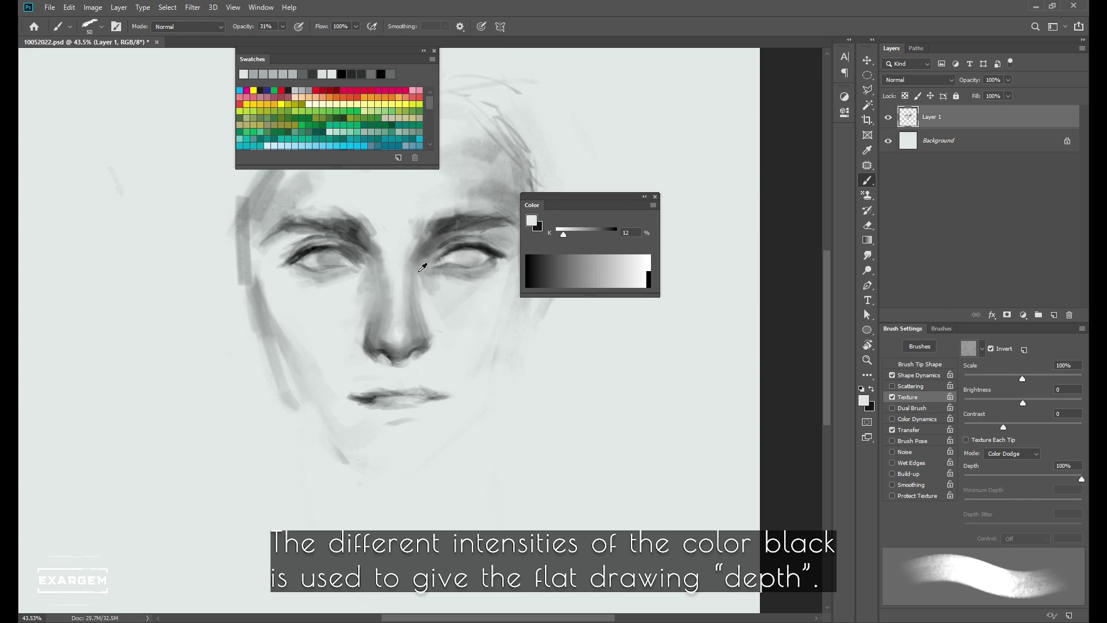
{"action": "key", "text": "bracketleft"}
{"action": "key", "text": "bracketleft"}
{"action": "key", "text": "bracketleft"}
{"action": "left_click", "coordinate": [389, 348], "text": "alt"}
{"action": "key", "text": "bracketleft"}
{"action": "key", "text": "bracketleft"}
{"action": "key", "text": "bracketleft"}
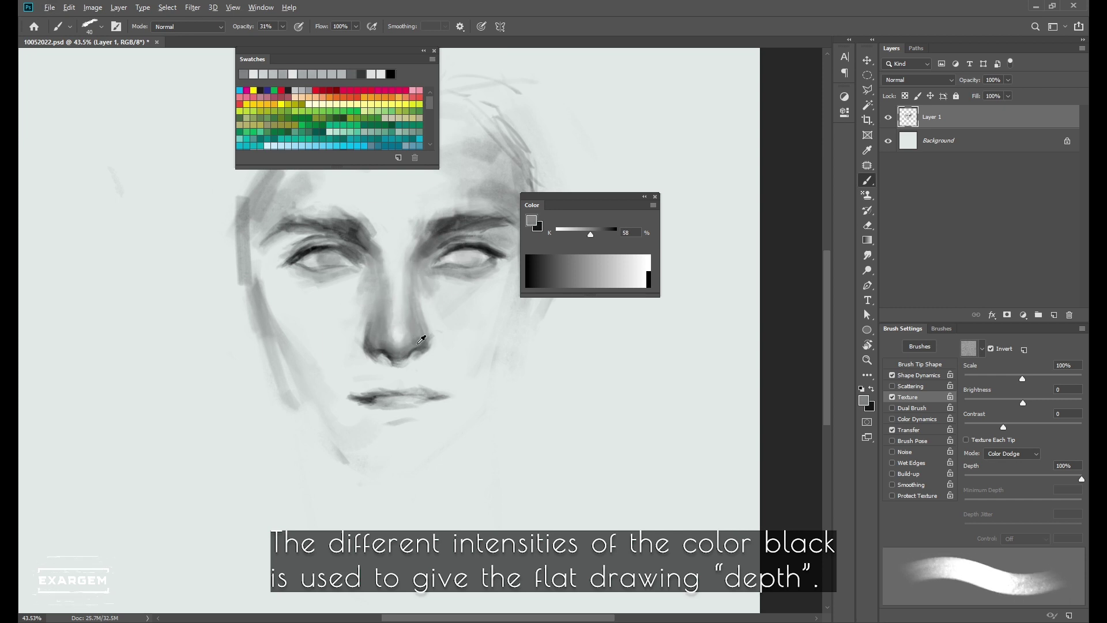
- Sample mid and darker face greys and enlarge the brush while zooming out
{"action": "left_click", "coordinate": [369, 348], "text": "alt"}
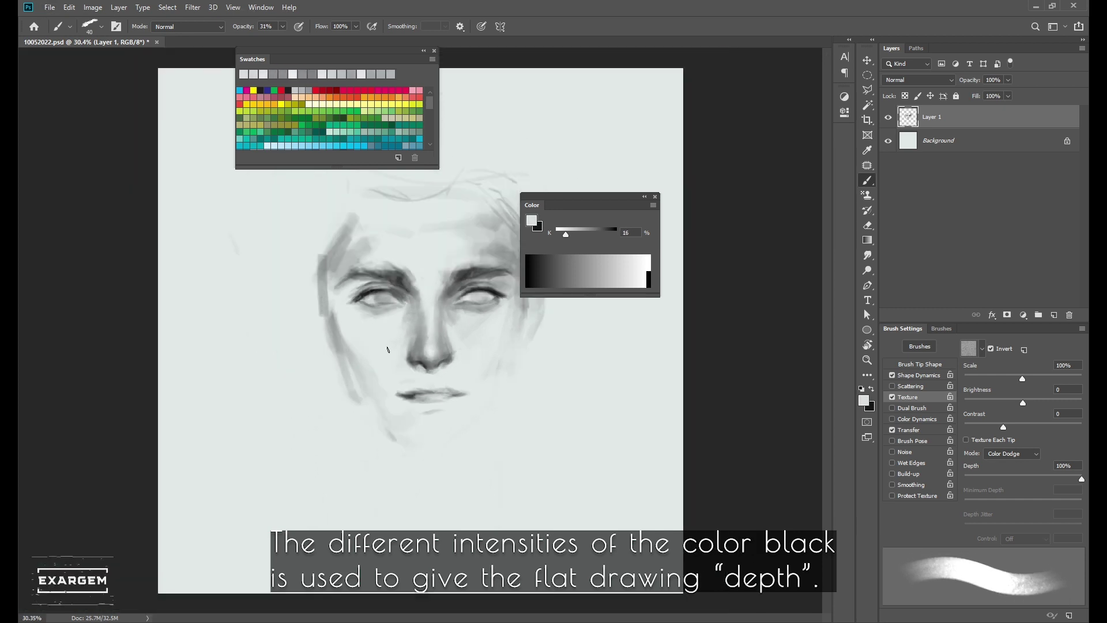
{"action": "scroll", "coordinate": [502, 378], "scroll_direction": "down", "scroll_amount": 1}
{"action": "key", "text": "bracketright"}
{"action": "left_click", "coordinate": [445, 336], "text": "alt"}
{"action": "key", "text": "bracketright"}
{"action": "key", "text": "bracketright"}
{"action": "key", "text": "bracketright"}
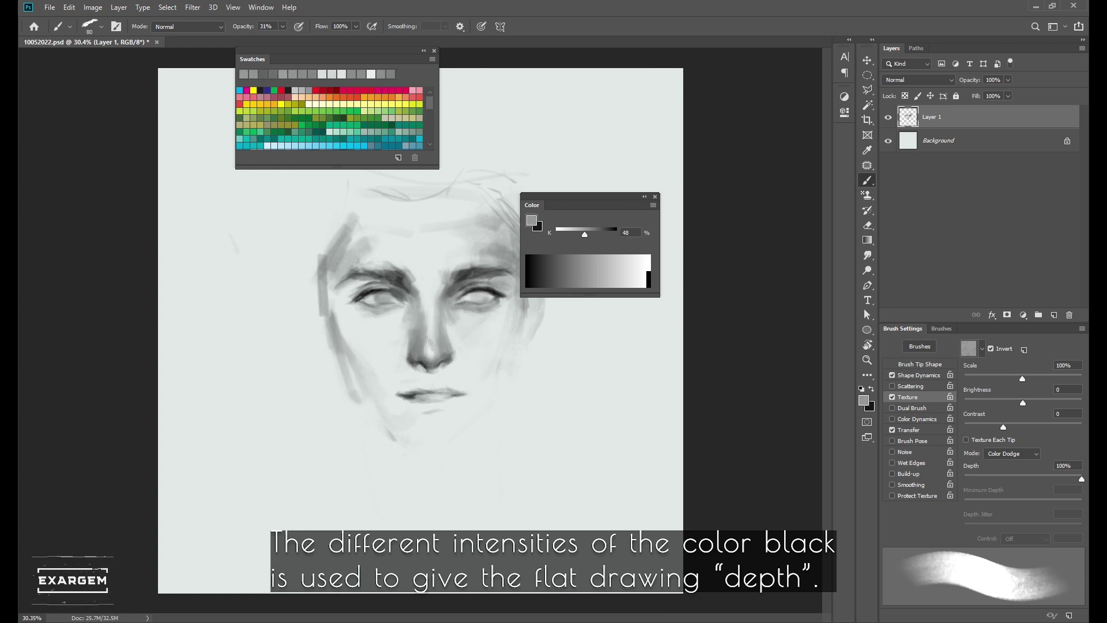
{"action": "scroll", "coordinate": [420, 354], "scroll_direction": "down", "scroll_amount": 1}
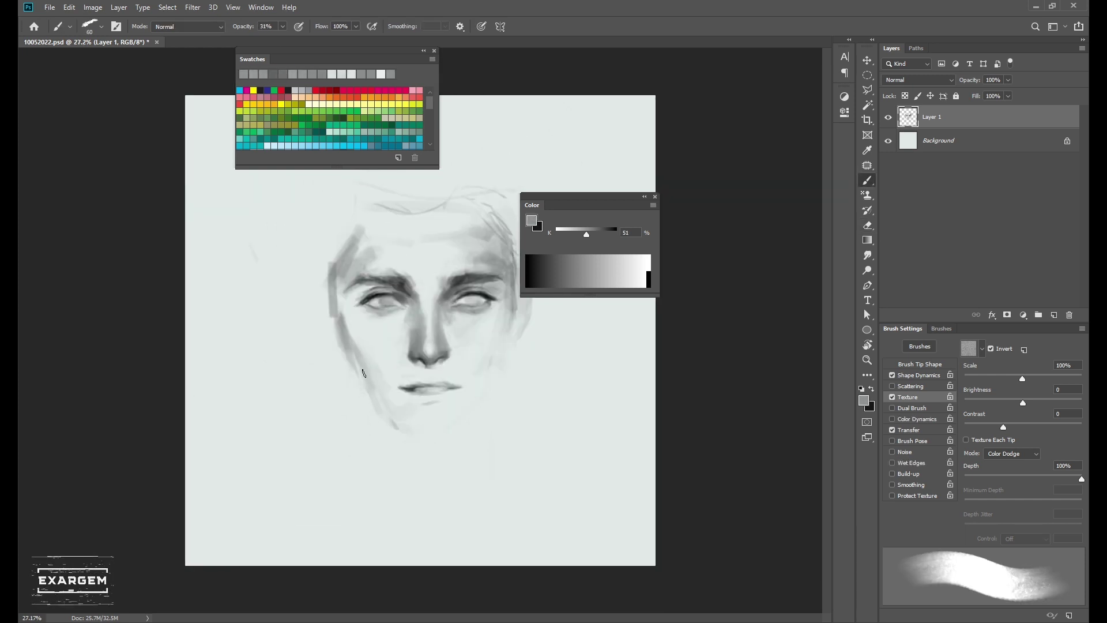
{"action": "left_click", "coordinate": [408, 353], "text": "alt"}
- Sample a light face grey and the near-black shadow under the nose, then zoom out to the canvas
{"action": "key", "text": "bracketright"}
{"action": "left_click", "coordinate": [435, 321], "text": "alt"}
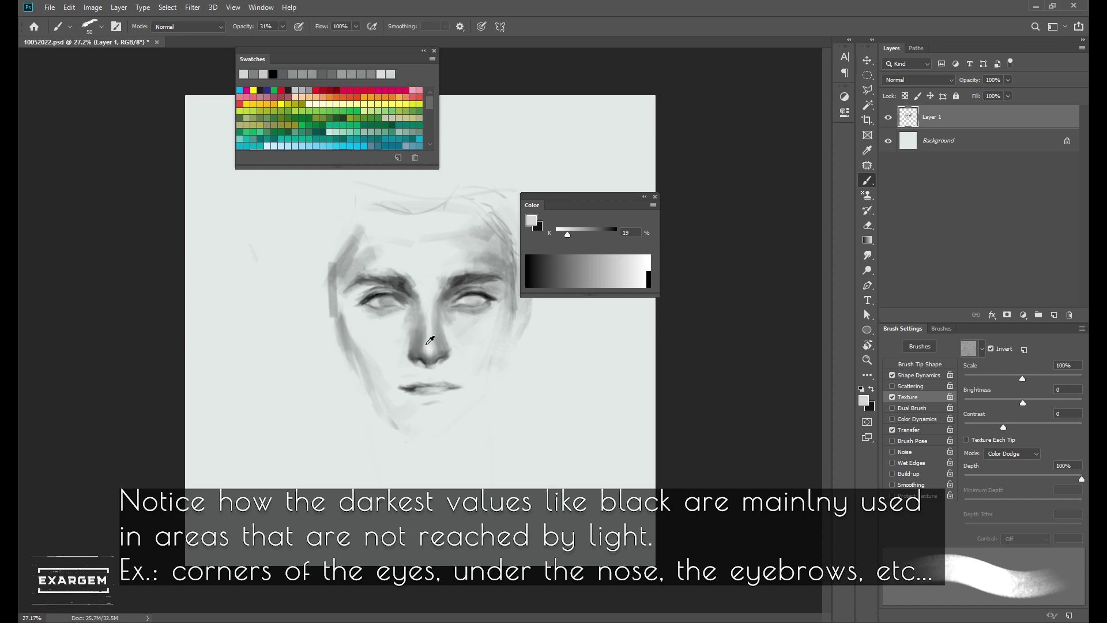
{"action": "key", "text": "3"}
{"action": "left_click", "coordinate": [419, 340], "text": "alt"}
{"action": "key", "text": "bracketleft"}
{"action": "key", "text": "bracketleft"}
{"action": "key", "text": "bracketleft"}
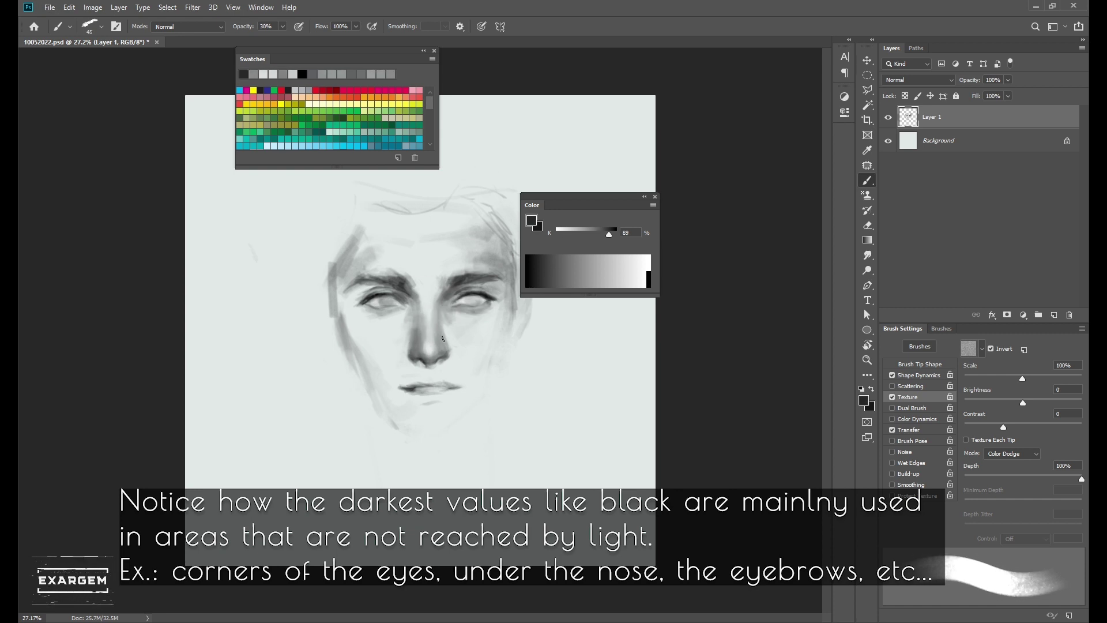
{"action": "scroll", "coordinate": [442, 338], "scroll_direction": "down", "scroll_amount": 2}
{"action": "key", "text": "bracketleft"}
- Lasso the nose and mouth area, nudge it upward, and resume painting with the Brush
{"action": "key", "text": "l"}
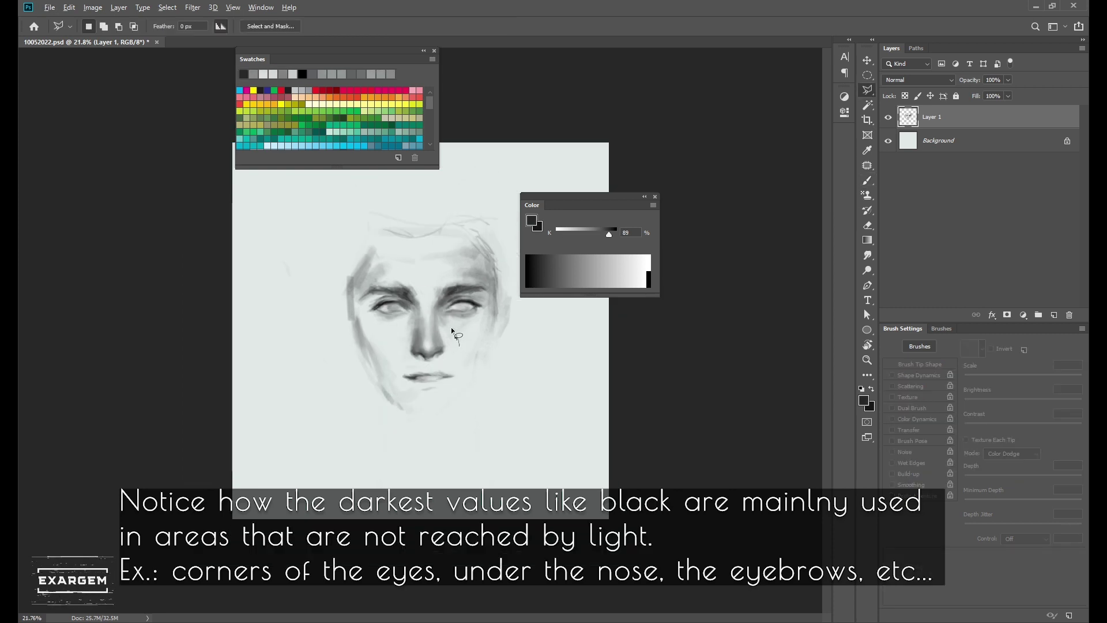
{"action": "left_click_drag", "start_coordinate": [437, 360], "coordinate": [437, 354]}
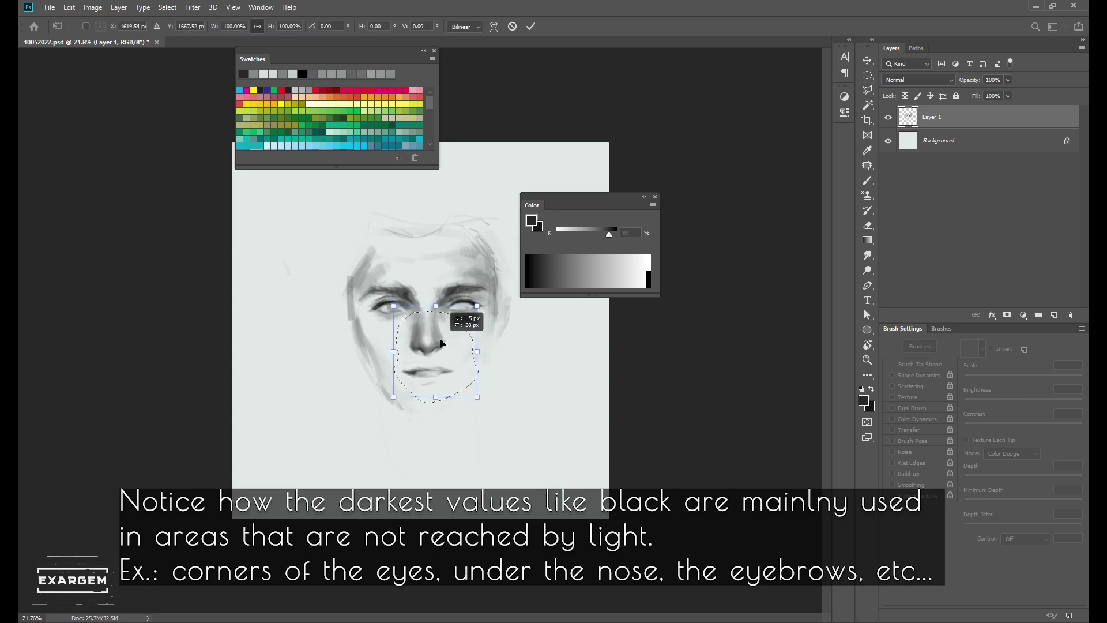
{"action": "key", "text": "ctrl+d"}
{"action": "key", "text": "b"}
{"action": "left_click", "coordinate": [352, 317], "text": "alt"}
{"action": "key", "text": "bracketright"}
{"action": "key", "text": "bracketright"}
- Sample mid, darker and very light greys from the face, swap to near-black and shrink the brush
{"action": "left_click", "coordinate": [390, 308], "text": "alt"}
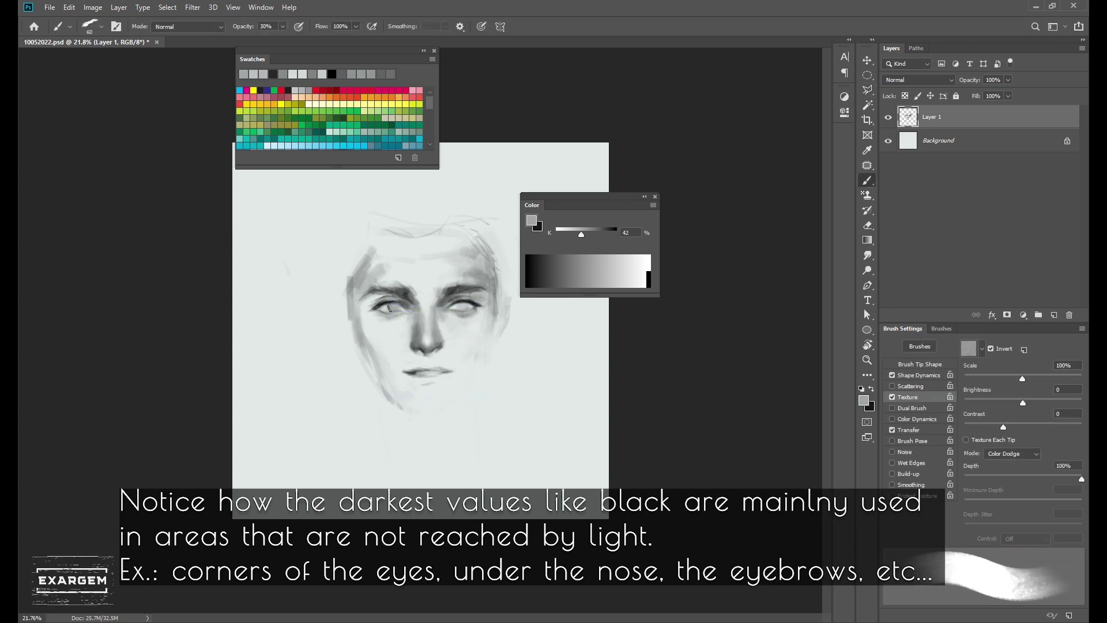
{"action": "left_click", "coordinate": [398, 309], "text": "alt"}
{"action": "key", "text": "bracketright"}
{"action": "key", "text": "bracketright"}
{"action": "key", "text": "bracketright"}
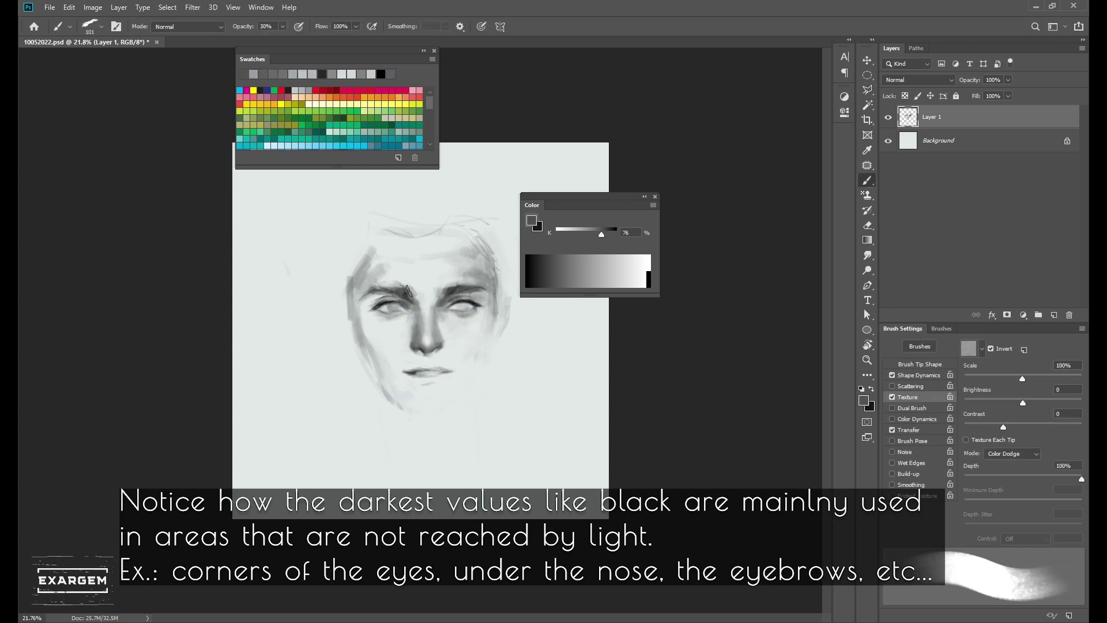
{"action": "key", "text": "bracketleft"}
{"action": "key", "text": "bracketleft"}
{"action": "key", "text": "bracketleft"}
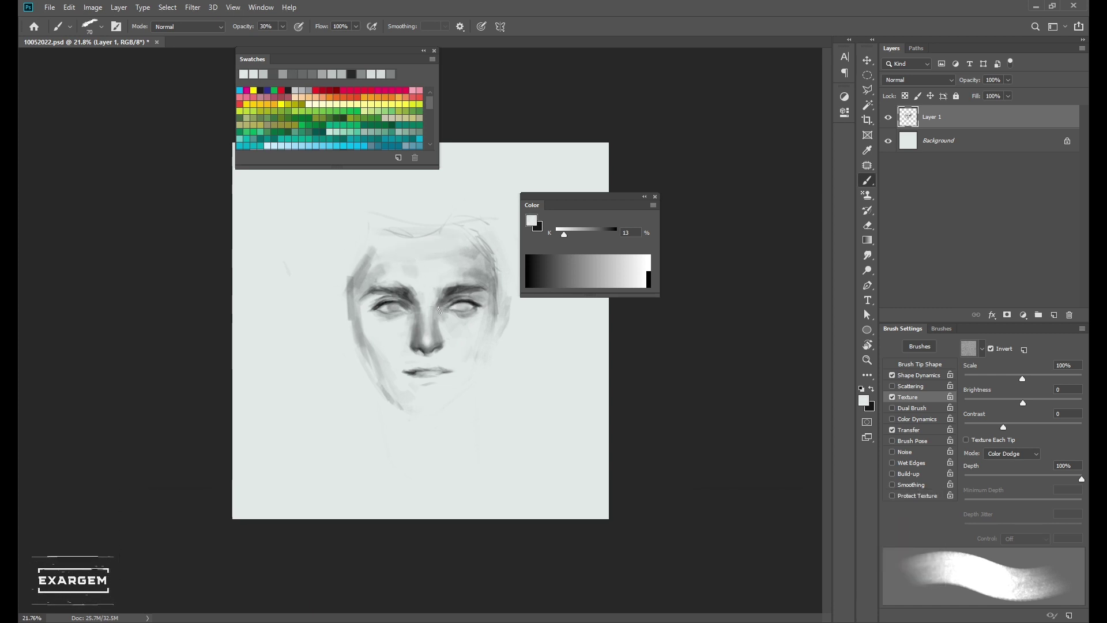
{"action": "left_click", "coordinate": [433, 302], "text": "alt"}
{"action": "key", "text": "x"}
{"action": "key", "text": "bracketleft"}
{"action": "key", "text": "bracketleft"}
{"action": "key", "text": "bracketleft"}
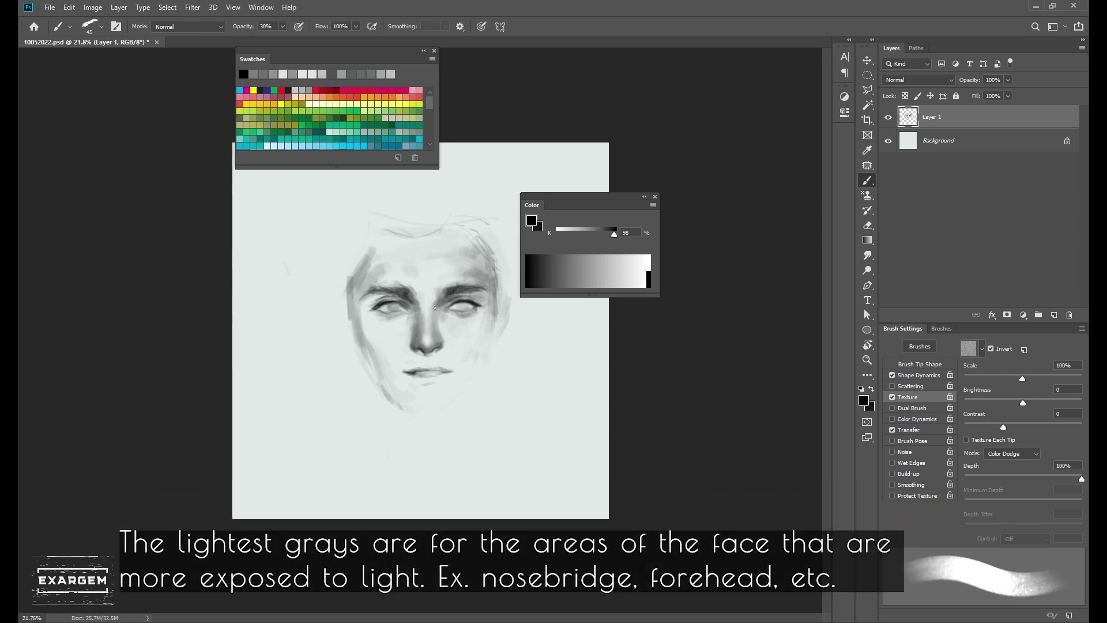
{"action": "key", "text": "bracketleft"}
{"action": "key", "text": "bracketleft"}
- Sample light, dark and near-black greys around the nose
{"action": "left_click", "coordinate": [422, 352], "text": "alt"}
{"action": "key", "text": "bracketright"}
{"action": "key", "text": "bracketright"}
{"action": "key", "text": "bracketright"}
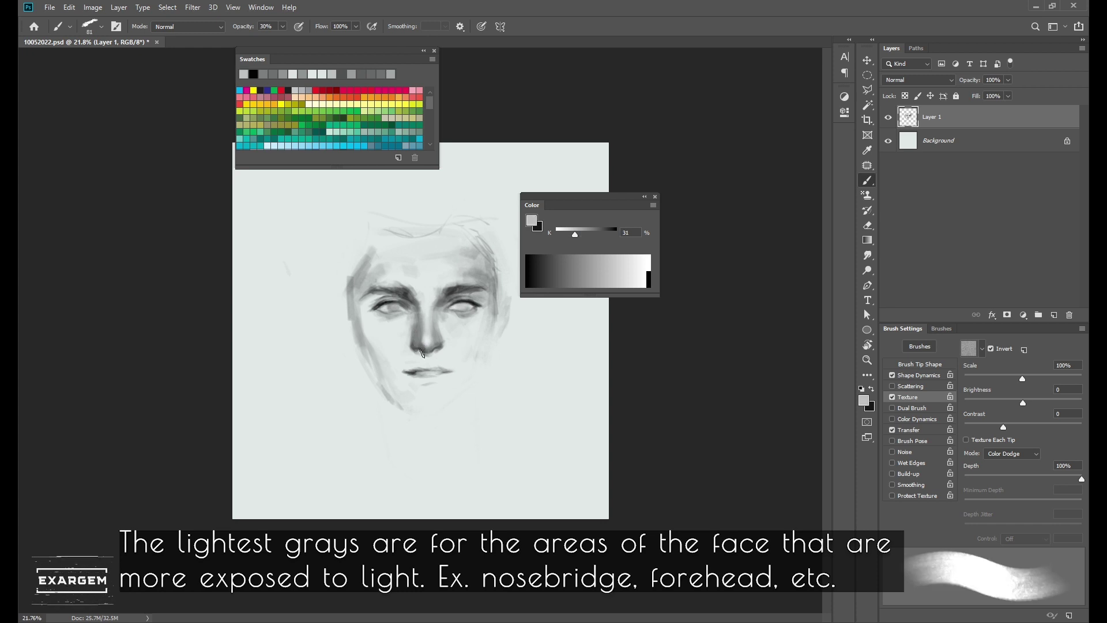
{"action": "left_click", "coordinate": [420, 348], "text": "alt"}
{"action": "key", "text": "bracketleft"}
{"action": "key", "text": "bracketleft"}
{"action": "key", "text": "bracketleft"}
{"action": "left_click", "coordinate": [425, 352], "text": "alt"}
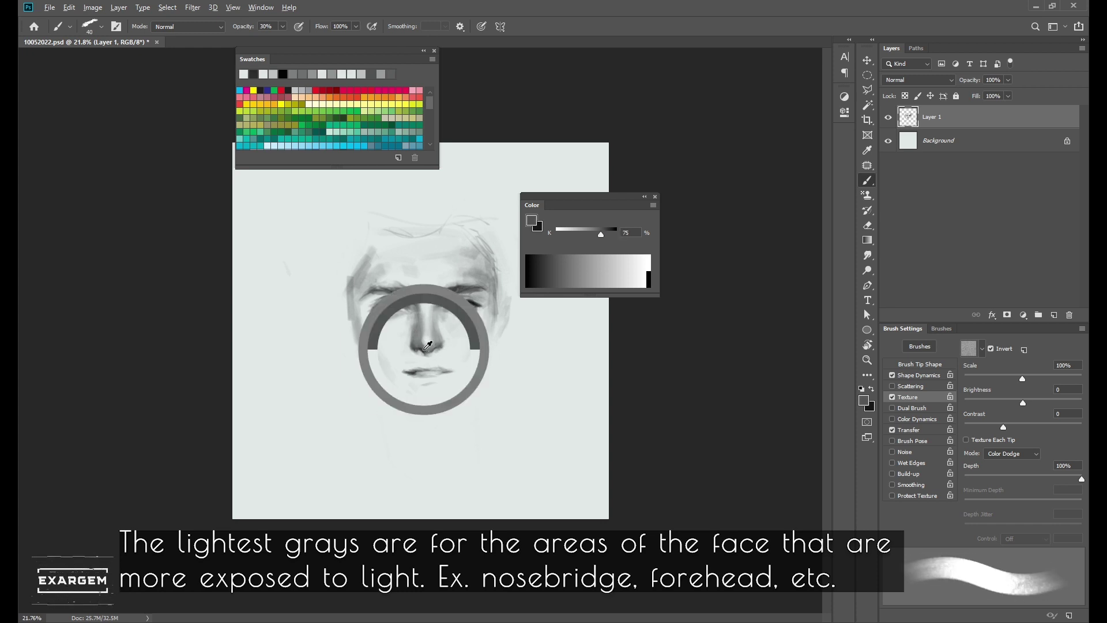
{"action": "left_click", "coordinate": [426, 353], "text": "alt"}
- Shrink the brush for fine detail, then enlarge it and reduce it again
{"action": "key", "text": "bracketleft"}
{"action": "key", "text": "bracketleft"}
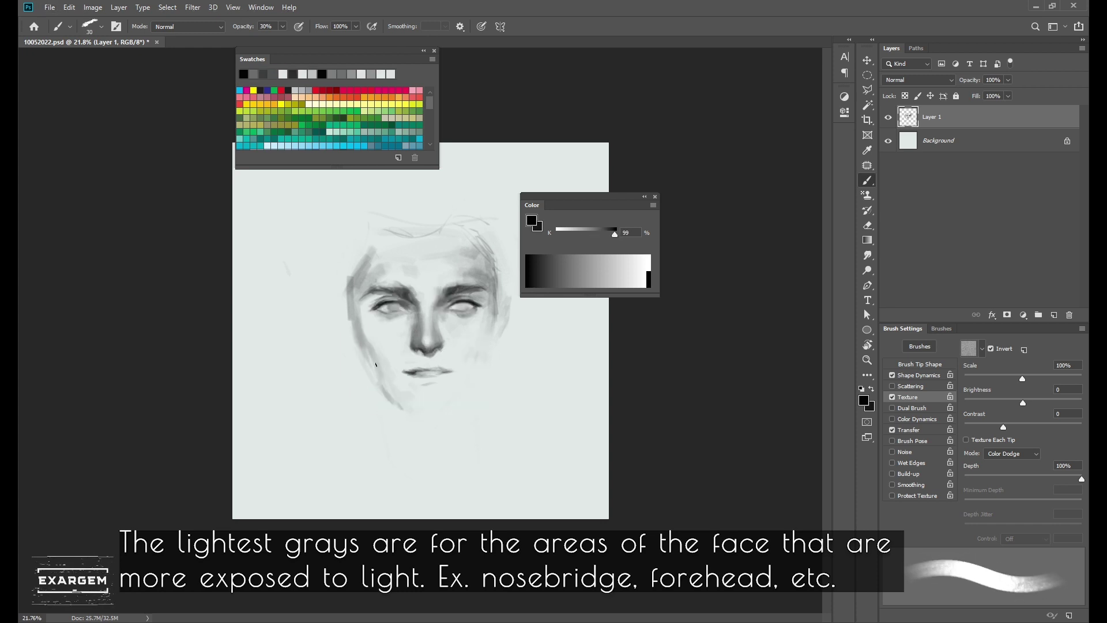
{"action": "key", "text": "bracketleft"}
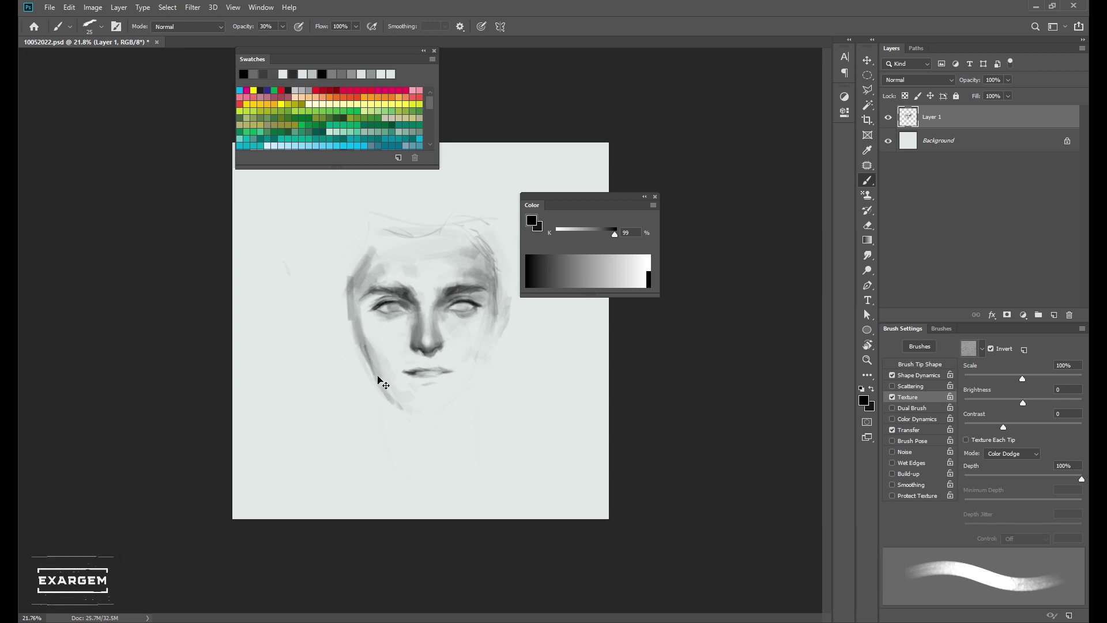
{"action": "key", "text": "bracketleft"}
{"action": "key", "text": "bracketright"}
{"action": "key", "text": "bracketright"}
{"action": "key", "text": "bracketright"}
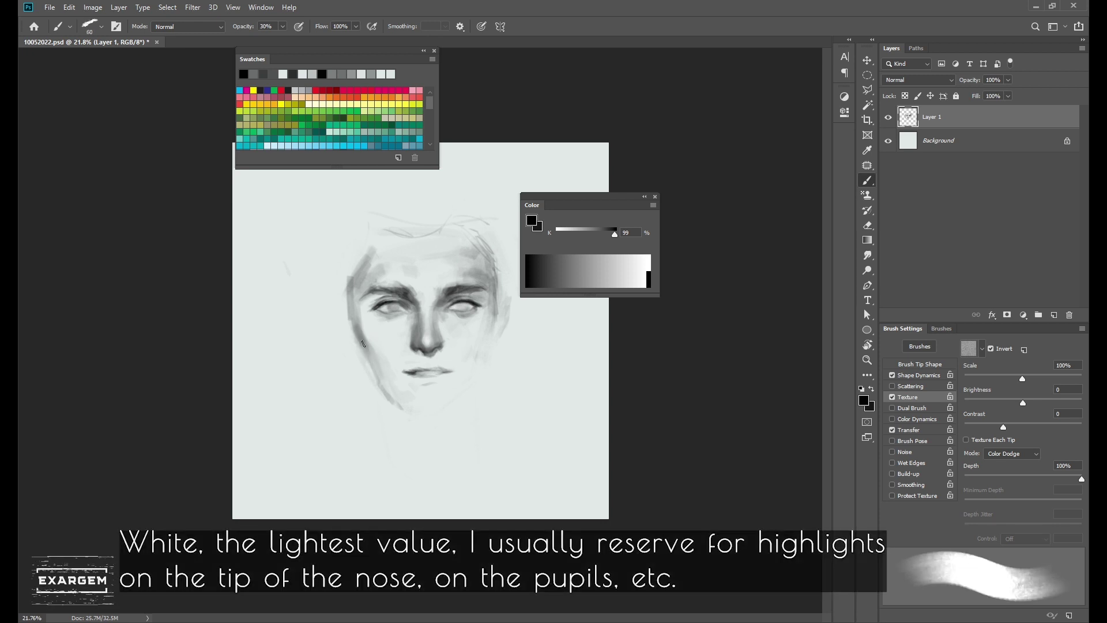
{"action": "key", "text": "bracketleft"}
{"action": "key", "text": "bracketleft"}
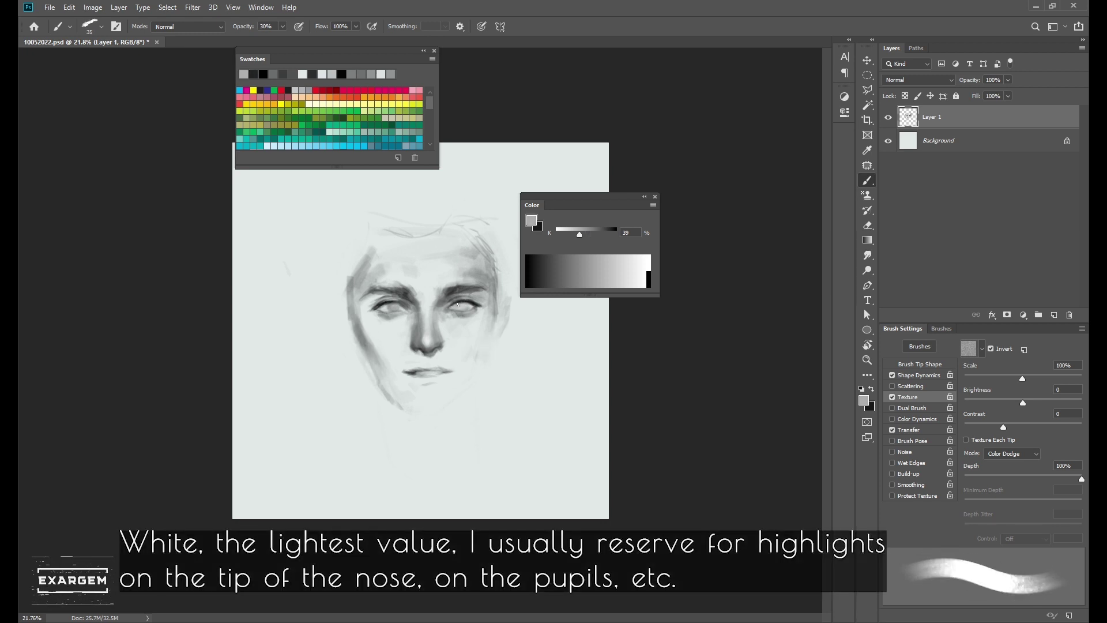
- Pick near-white highlight and dark shadow greys, ending on a mid grey for the jaw
{"action": "left_click", "coordinate": [448, 311], "text": "alt"}
{"action": "key", "text": "bracketright"}
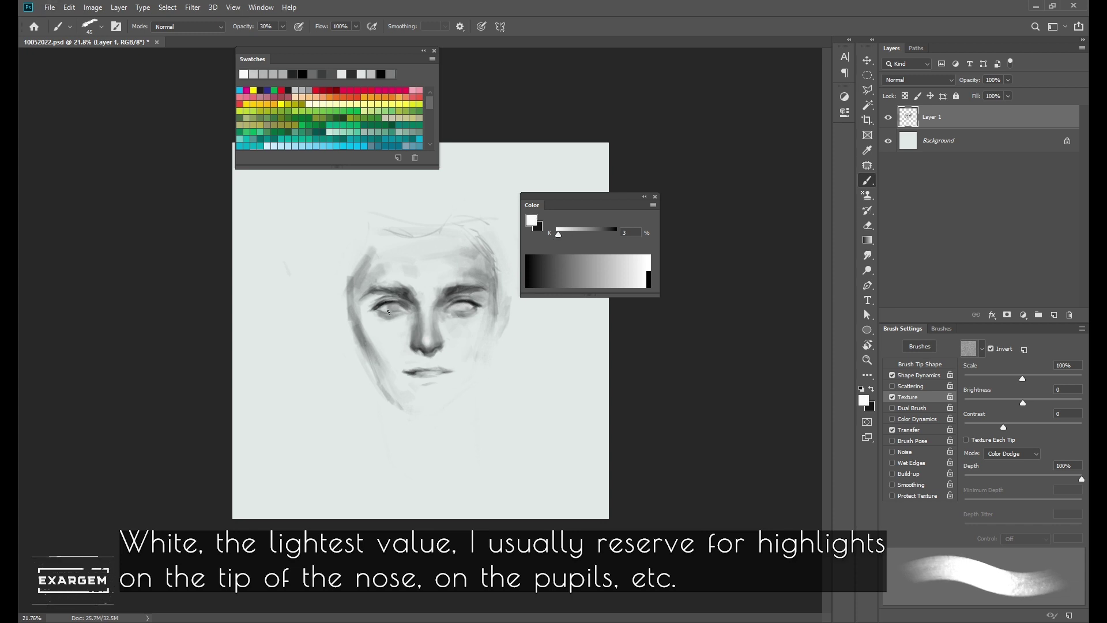
{"action": "left_click", "coordinate": [430, 354], "text": "alt"}
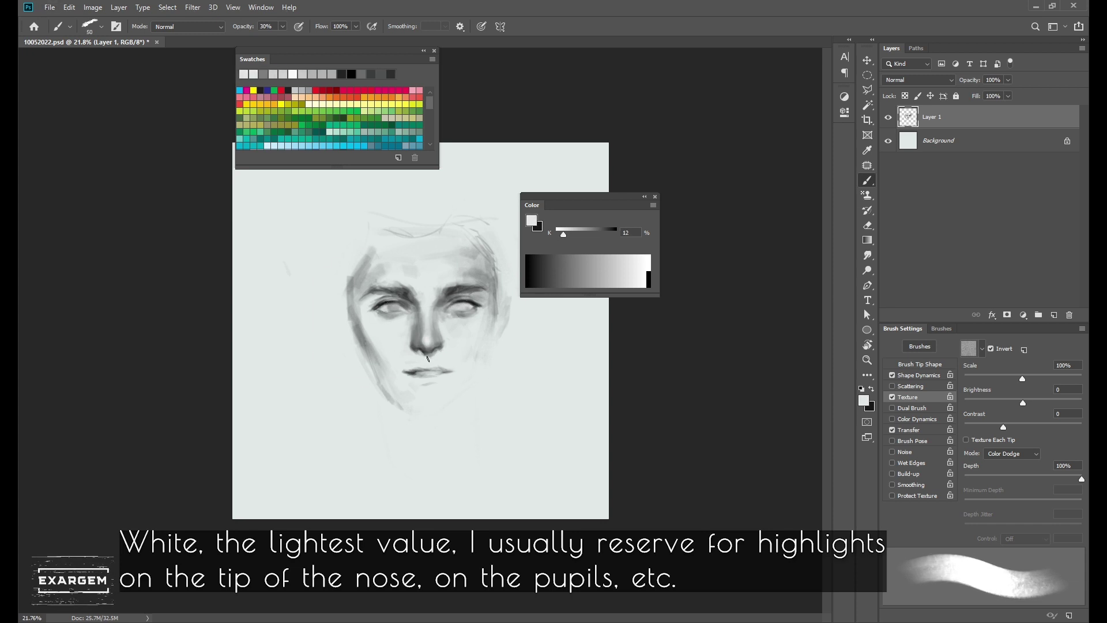
{"action": "key", "text": "bracketright"}
{"action": "left_click", "coordinate": [462, 306], "text": "alt"}
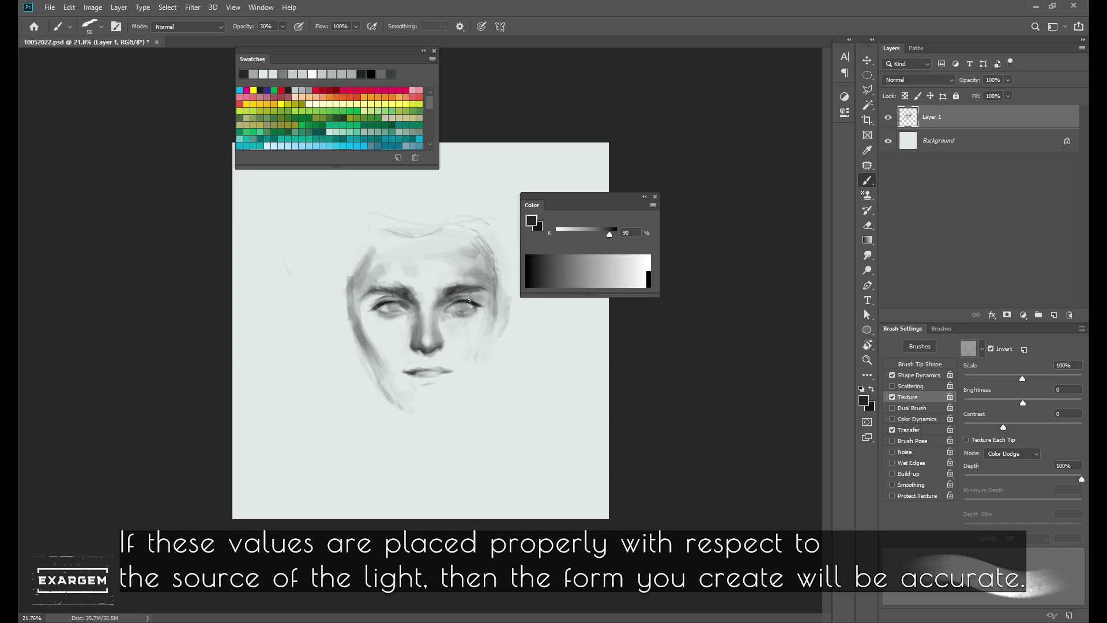
{"action": "left_click", "coordinate": [461, 309], "text": "alt"}
{"action": "left_click", "coordinate": [393, 321], "text": "alt"}
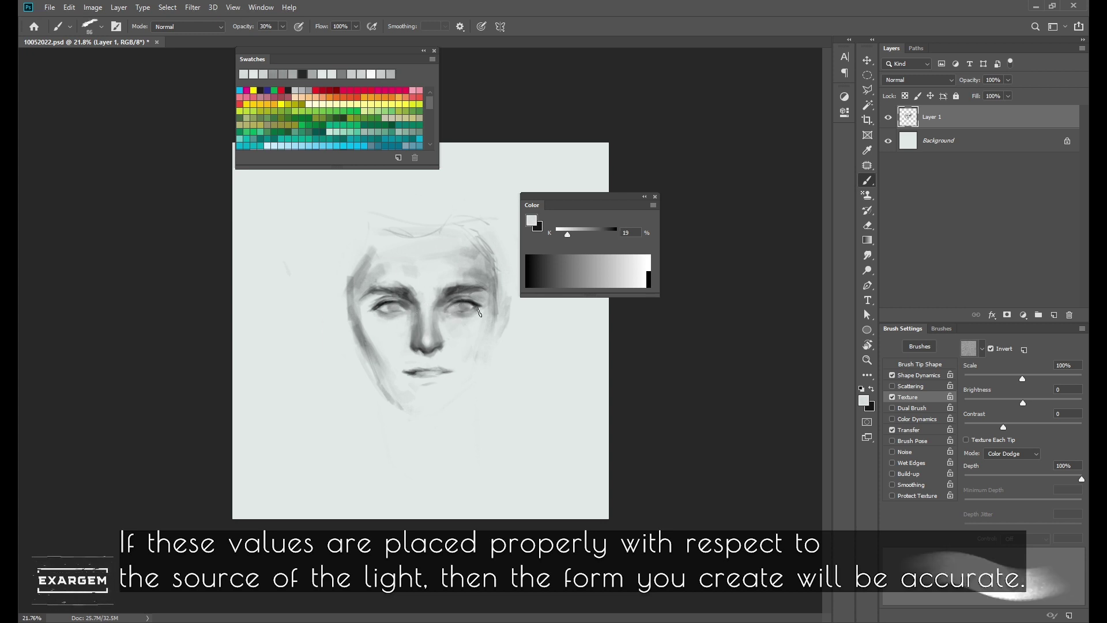
{"action": "left_click", "coordinate": [371, 372], "text": "alt"}
- Paint a grey stroke along the right jaw, then switch to near-black
{"action": "left_click_drag", "start_coordinate": [489, 320], "coordinate": [481, 374]}
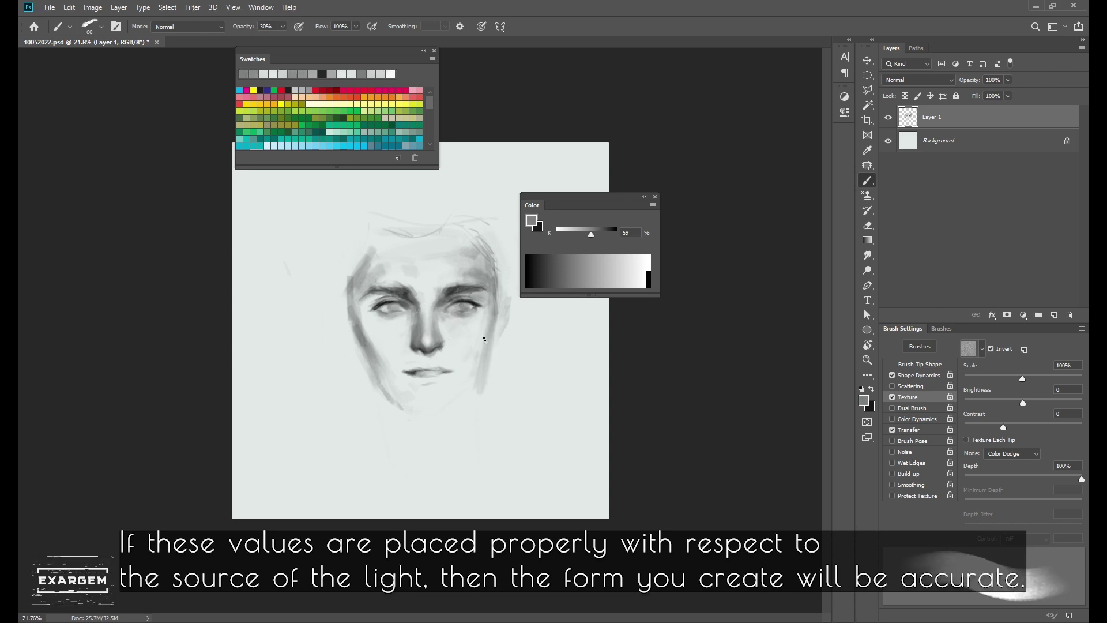
{"action": "key", "text": "e"}
{"action": "key", "text": "b"}
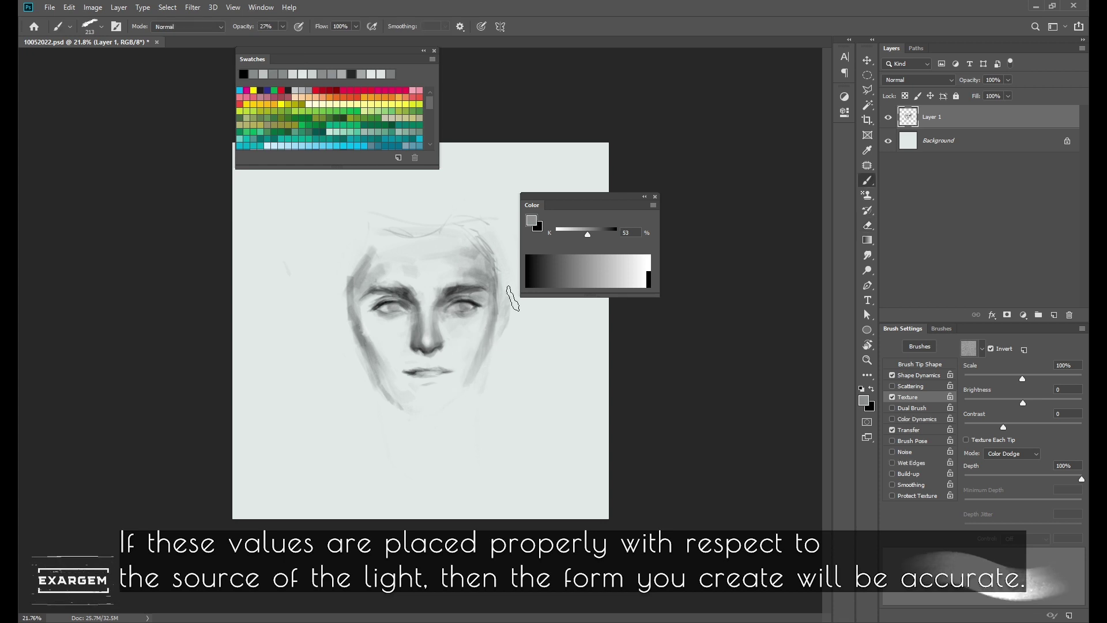
{"action": "key", "text": "x"}
{"action": "key", "text": "bracketleft"}
{"action": "key", "text": "bracketleft"}
{"action": "key", "text": "bracketleft"}
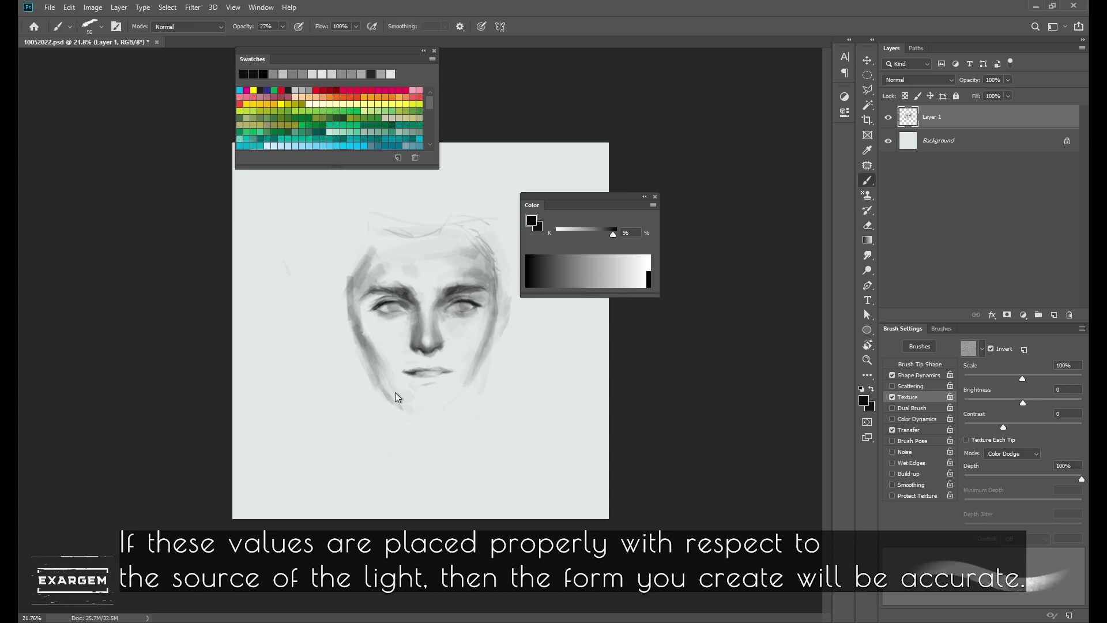
{"action": "key", "text": "bracketright"}
{"action": "key", "text": "bracketright"}
{"action": "key", "text": "bracketright"}
- Paint a near-black shadow stroke along the left jaw and raise opacity to full
{"action": "left_click", "coordinate": [364, 299], "text": "alt"}
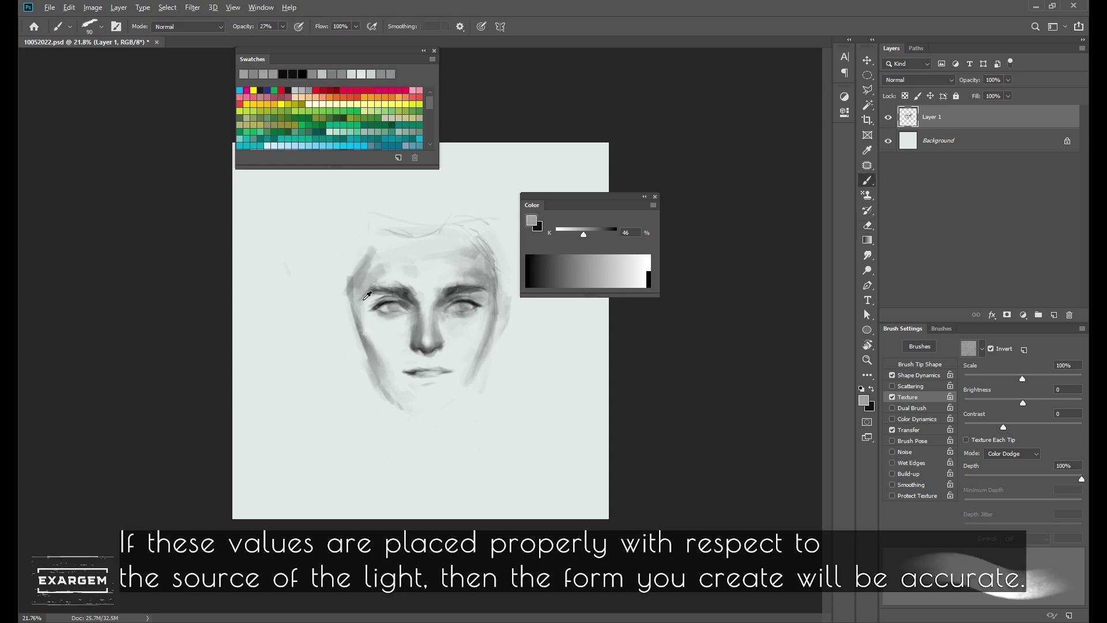
{"action": "left_click", "coordinate": [384, 300], "text": "alt"}
{"action": "key", "text": "bracketleft"}
{"action": "key", "text": "bracketleft"}
{"action": "key", "text": "bracketleft"}
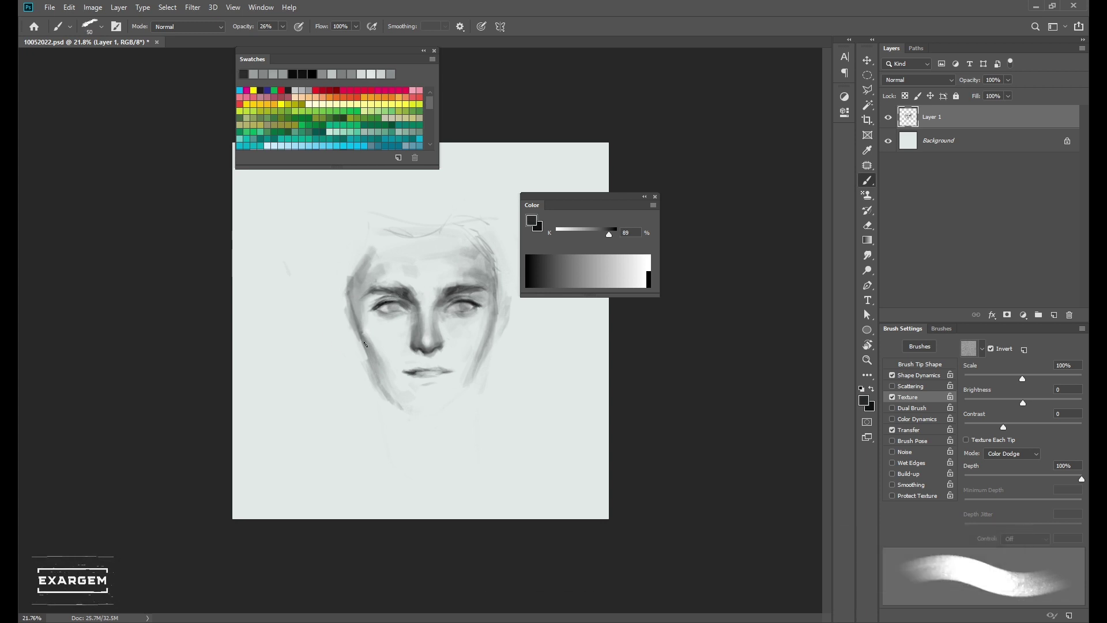
{"action": "left_click_drag", "start_coordinate": [344, 289], "coordinate": [349, 319]}
{"action": "key", "text": "0"}
- Sample darker, mid and light greys from the face with a slightly larger brush
{"action": "left_click", "coordinate": [461, 312], "text": "alt"}
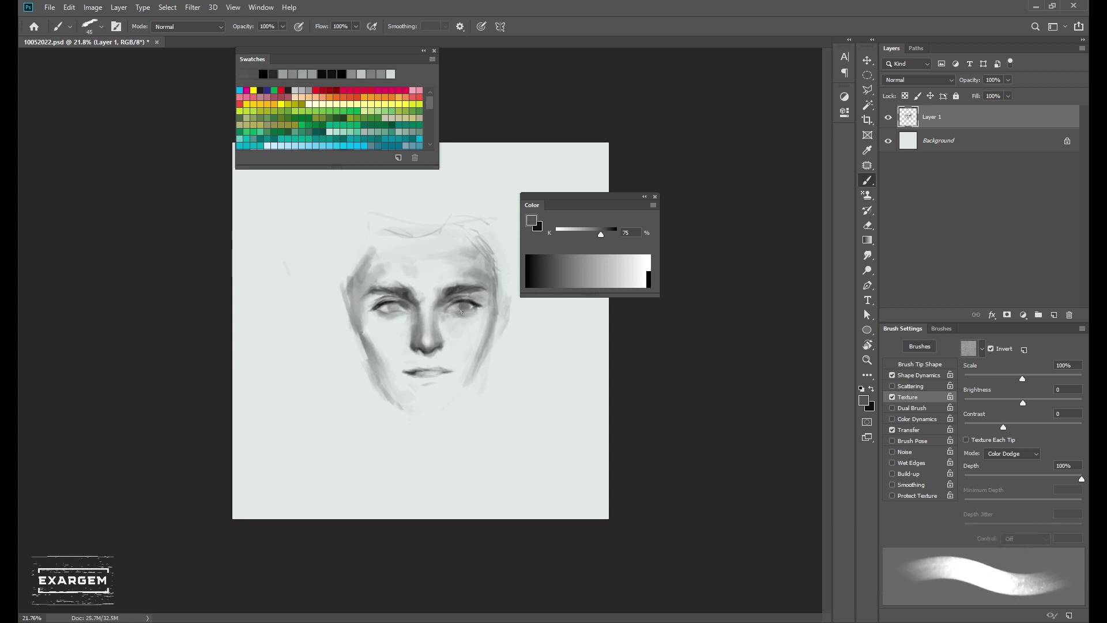
{"action": "left_click", "coordinate": [404, 315], "text": "alt"}
{"action": "key", "text": "9"}
{"action": "key", "text": "9"}
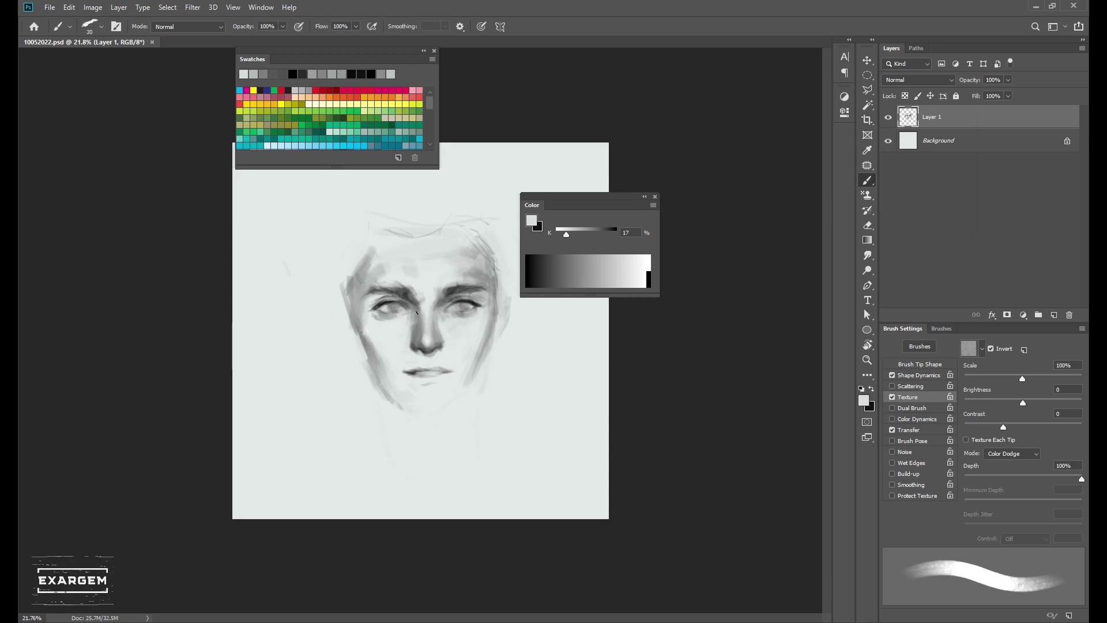
{"action": "key", "text": "bracketright"}
{"action": "key", "text": "bracketright"}
{"action": "key", "text": "bracketright"}
{"action": "left_click", "coordinate": [429, 300], "text": "alt"}
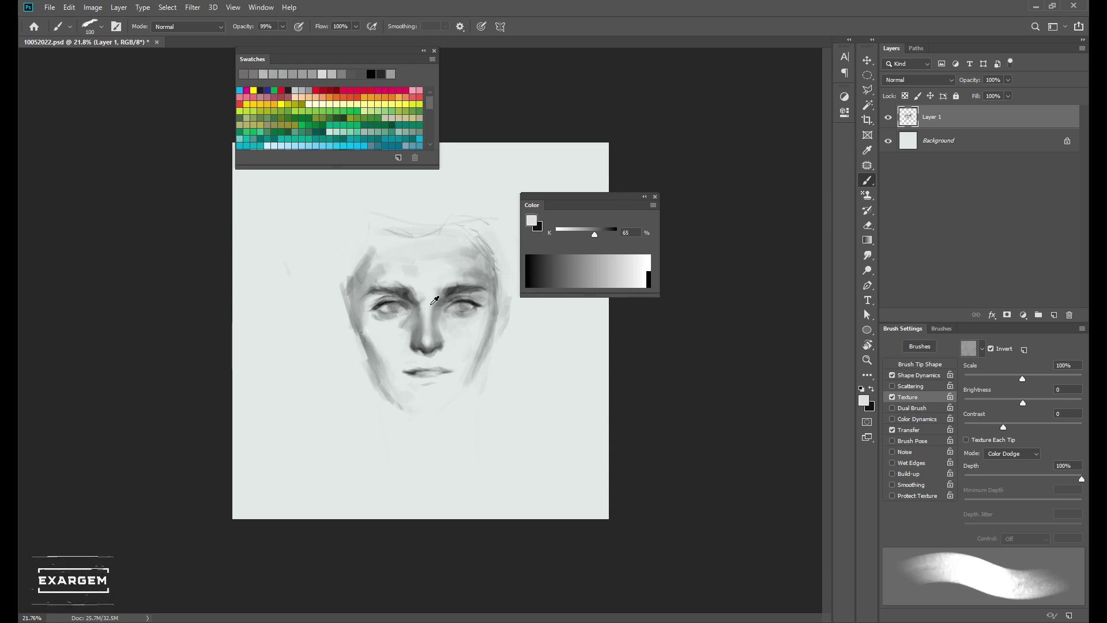
{"action": "scroll", "coordinate": [436, 327], "scroll_direction": "down", "scroll_amount": 1, "text": "alt"}
{"action": "left_click", "coordinate": [437, 327], "text": "alt"}
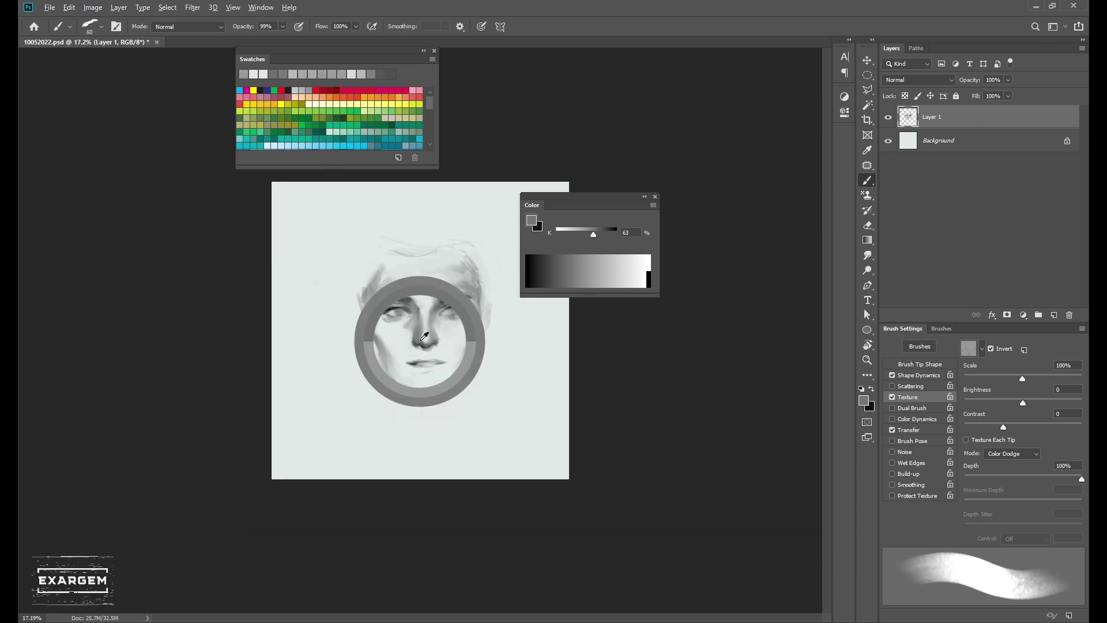
- Sample mid and dark shadow greys from the face while adjusting brush size
{"action": "key", "text": "bracketleft"}
{"action": "key", "text": "bracketleft"}
{"action": "key", "text": "bracketleft"}
{"action": "key", "text": "bracketright"}
{"action": "key", "text": "bracketright"}
{"action": "key", "text": "bracketright"}
{"action": "left_click", "coordinate": [441, 336], "text": "alt"}
{"action": "key", "text": "9"}
{"action": "key", "text": "8"}
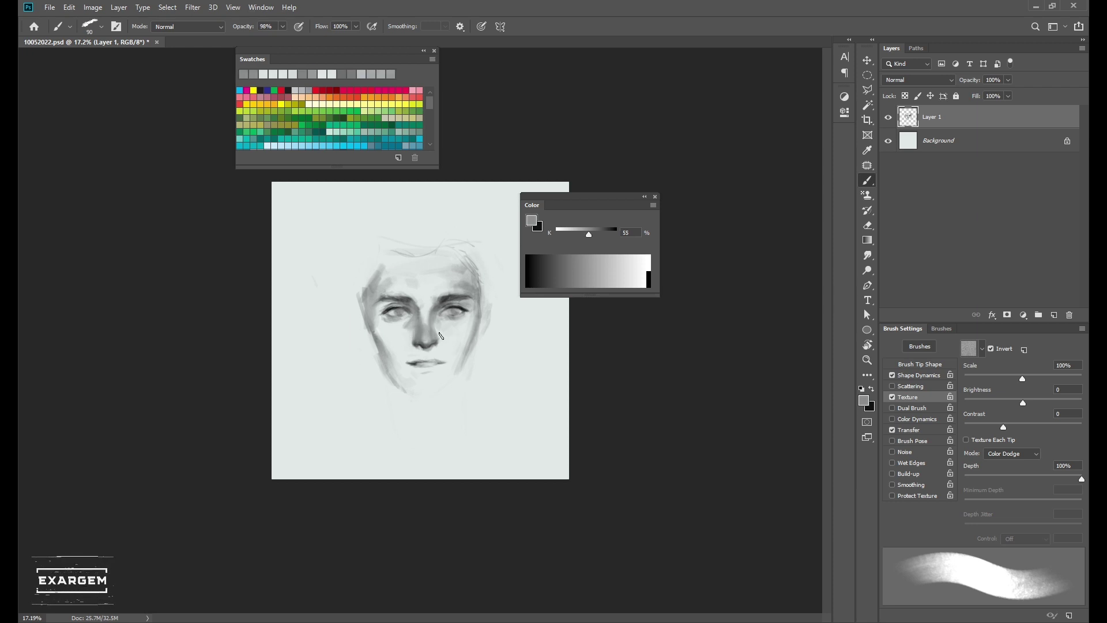
{"action": "left_click", "coordinate": [385, 365], "text": "alt"}
{"action": "key", "text": "bracketleft"}
{"action": "key", "text": "bracketleft"}
{"action": "key", "text": "bracketleft"}
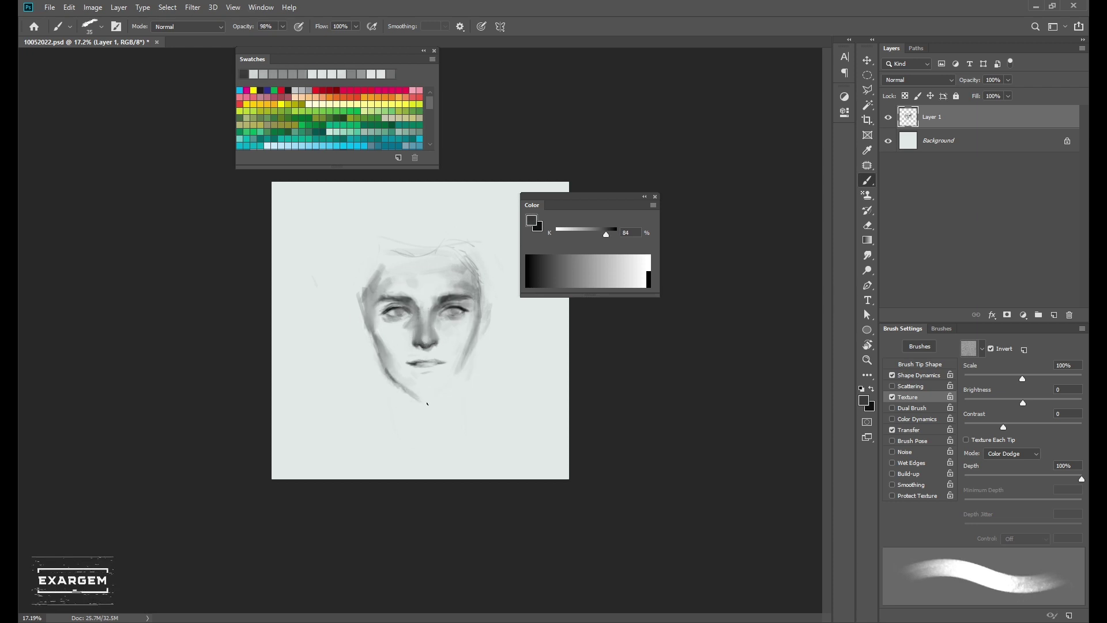
{"action": "key", "text": "bracketright"}
{"action": "key", "text": "bracketright"}
{"action": "key", "text": "bracketright"}
- Sample light skin and near-black tones, briefly toggling the Eraser and back to Brush
{"action": "left_click", "coordinate": [428, 383], "text": "alt"}
{"action": "key", "text": "bracketleft"}
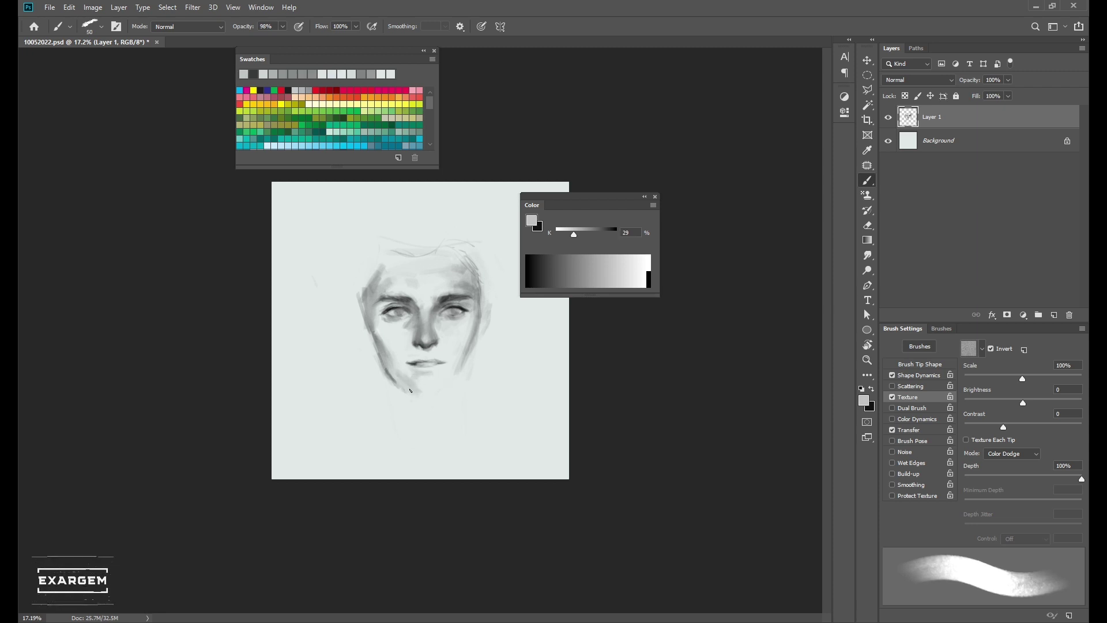
{"action": "left_click", "coordinate": [388, 373], "text": "alt"}
{"action": "key", "text": "bracketleft"}
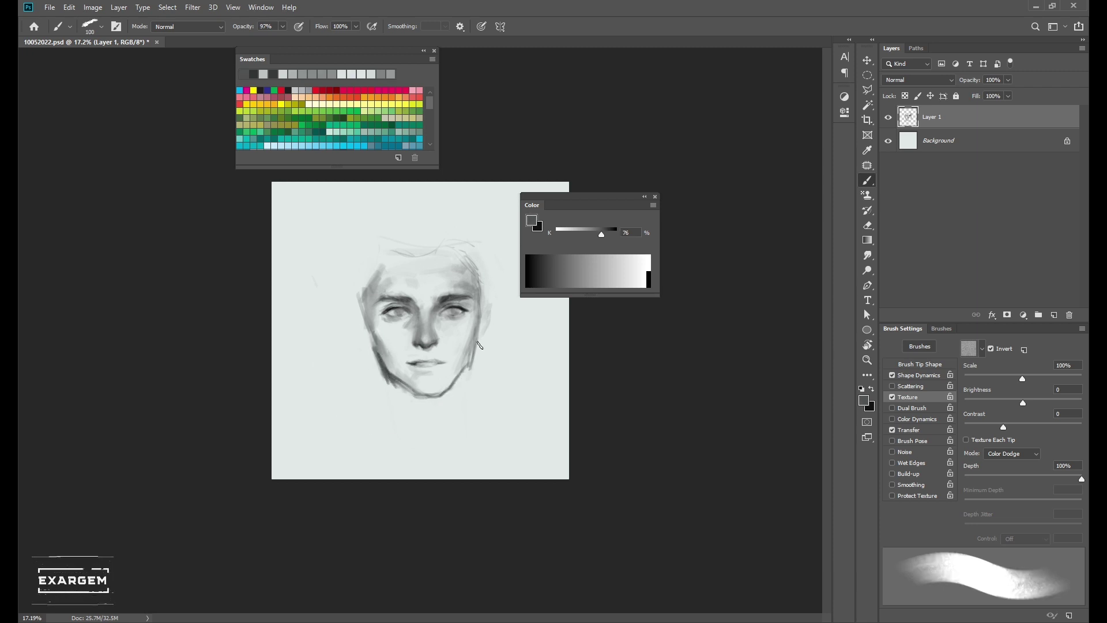
{"action": "left_click", "coordinate": [461, 369], "text": "alt"}
{"action": "key", "text": "e"}
{"action": "key", "text": "b"}
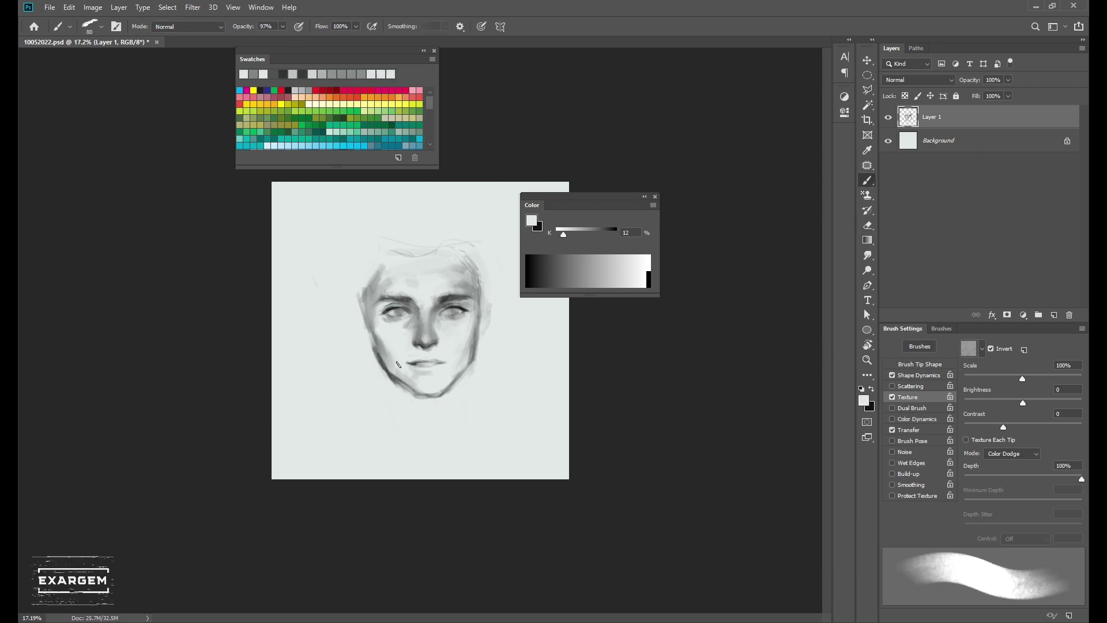
- Sample a range of lighter, mid and dark greys from the face and shadows
{"action": "left_click", "coordinate": [393, 369], "text": "alt"}
{"action": "left_click", "coordinate": [394, 369], "text": "alt"}
{"action": "left_click", "coordinate": [374, 346], "text": "alt"}
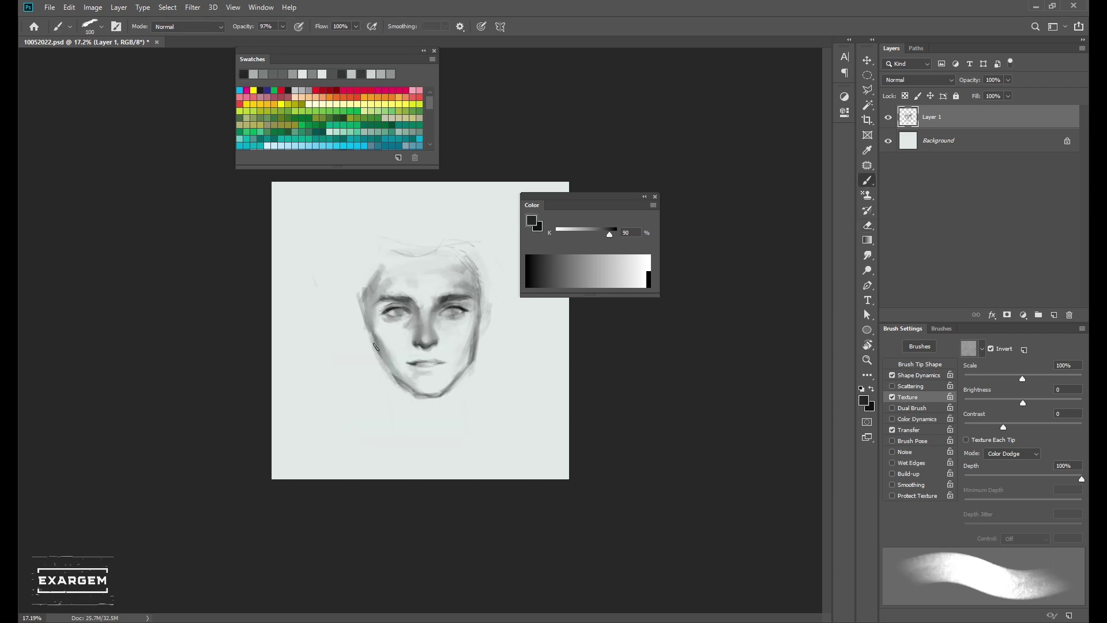
{"action": "left_click", "coordinate": [464, 372], "text": "alt"}
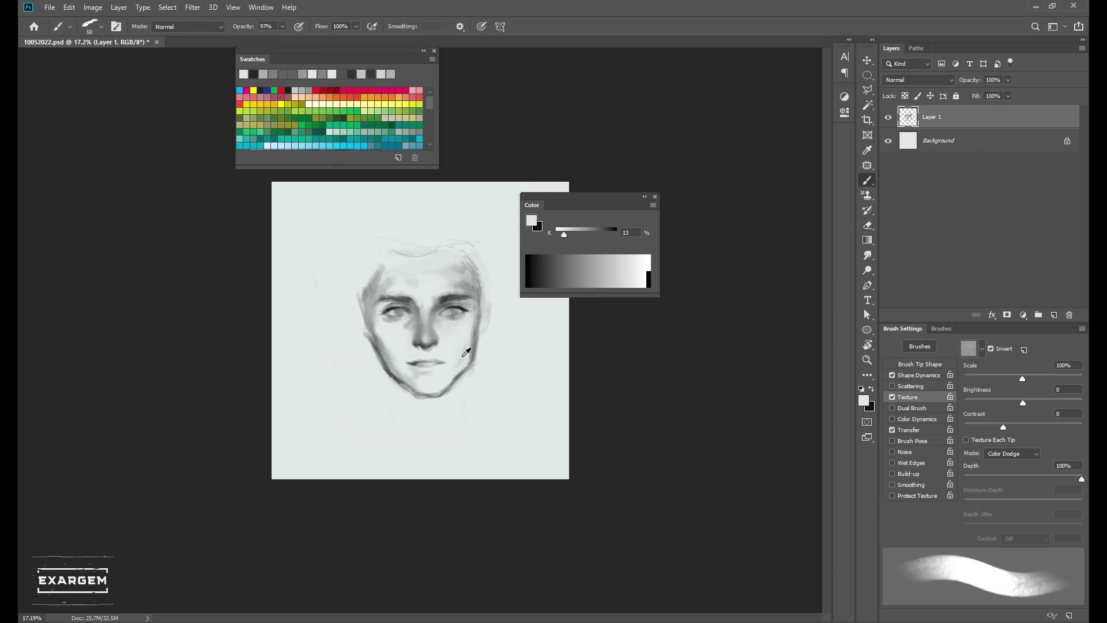
{"action": "left_click", "coordinate": [384, 342], "text": "alt"}
{"action": "left_click", "coordinate": [348, 321], "text": "alt"}
{"action": "key", "text": "bracketleft"}
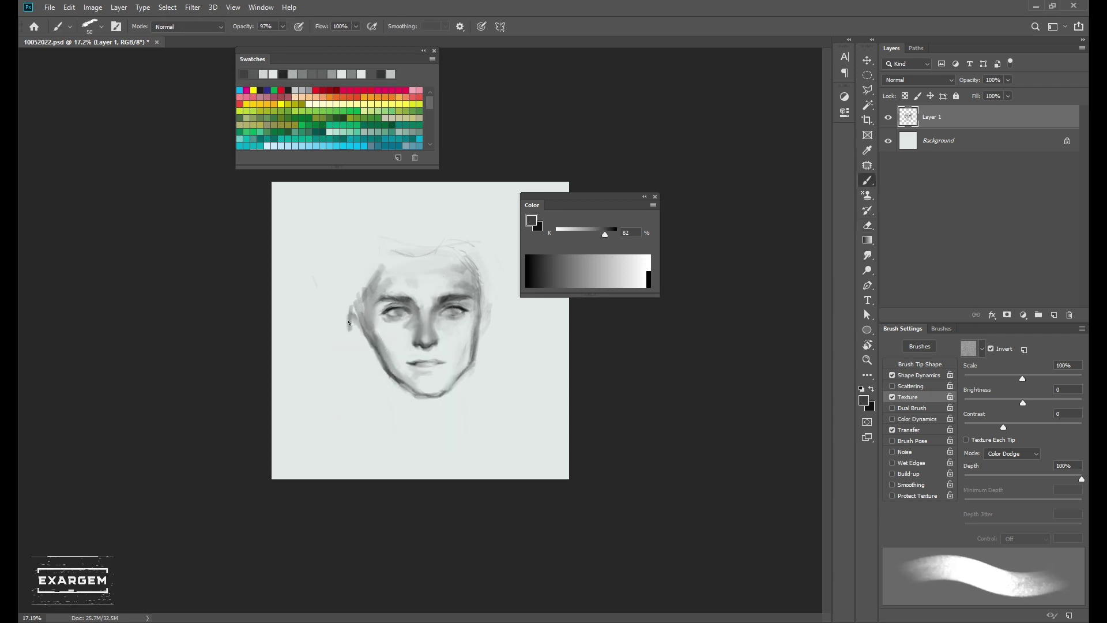
{"action": "key", "text": "bracketleft"}
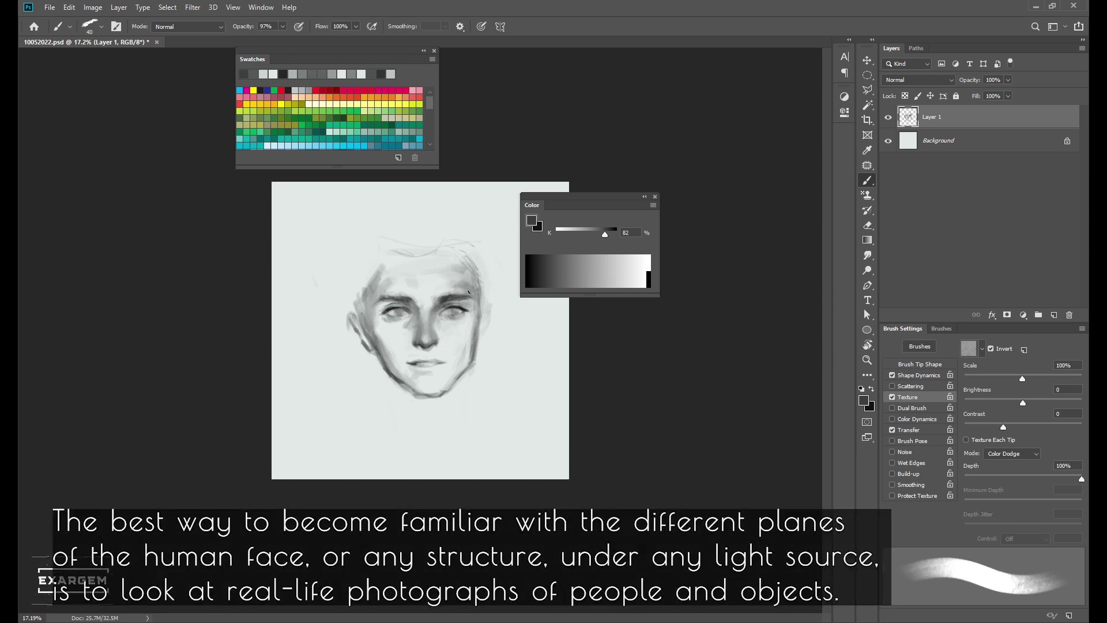
{"action": "key", "text": "bracketright"}
{"action": "key", "text": "bracketright"}
{"action": "key", "text": "bracketright"}
- Paint a dark grey stroke down the left cheek
{"action": "left_click", "coordinate": [387, 332], "text": "alt"}
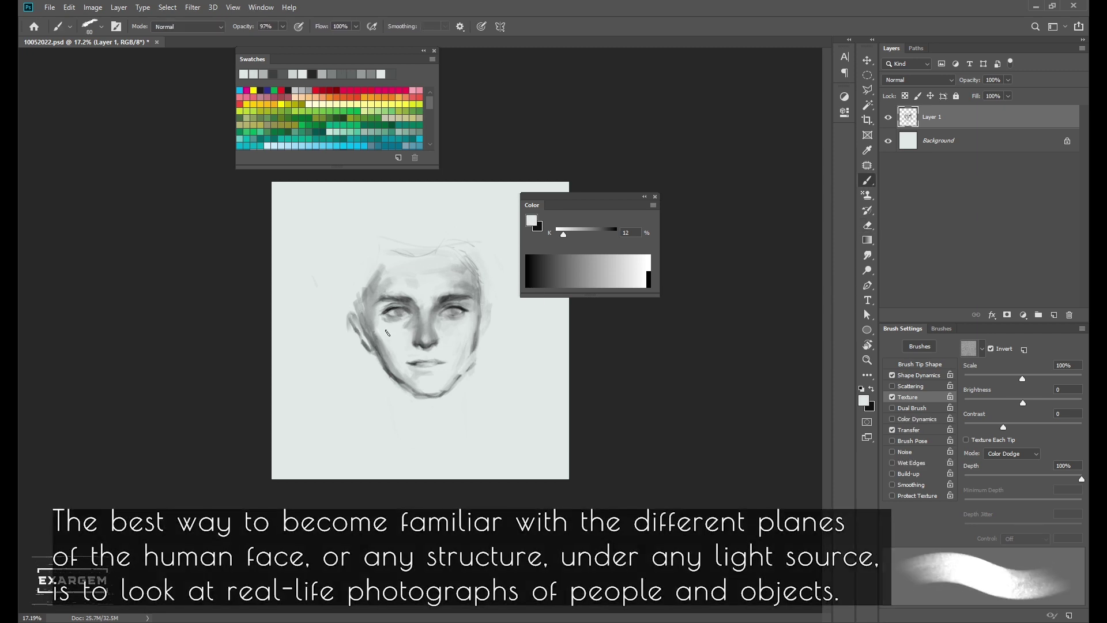
{"action": "key", "text": "bracketright"}
{"action": "key", "text": "bracketright"}
{"action": "key", "text": "bracketright"}
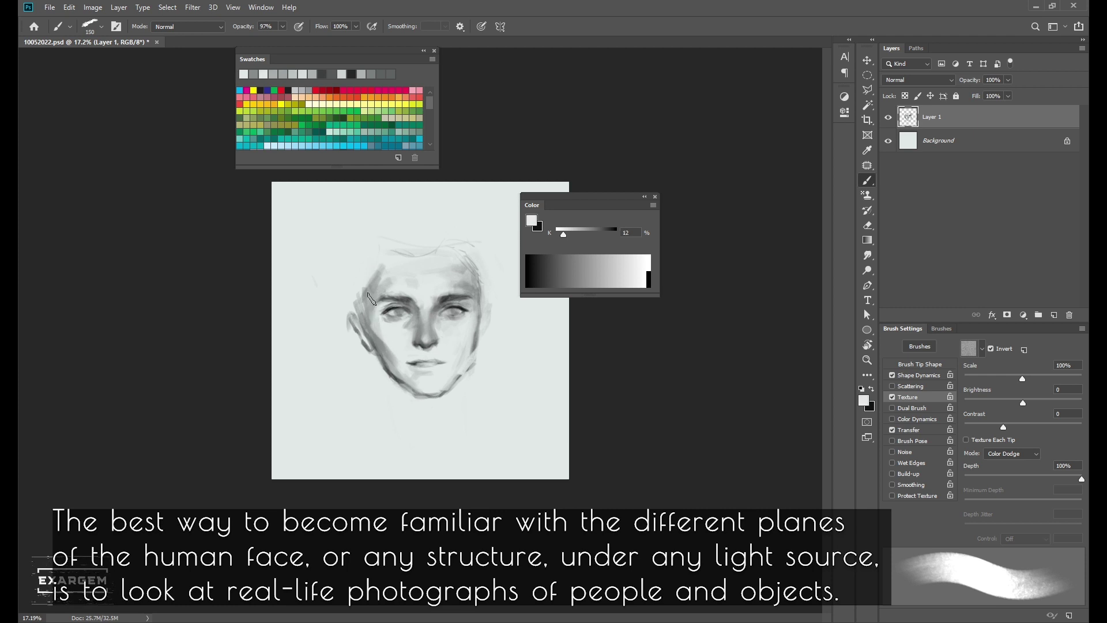
{"action": "key", "text": "bracketleft"}
{"action": "key", "text": "bracketleft"}
{"action": "key", "text": "bracketleft"}
{"action": "left_click", "coordinate": [370, 298], "text": "alt"}
{"action": "mouse_move", "coordinate": [366, 281]}
{"action": "left_mouse_down"}
{"action": "mouse_move", "coordinate": [357, 318]}
{"action": "mouse_move", "coordinate": [367, 294]}
{"action": "left_mouse_up"}
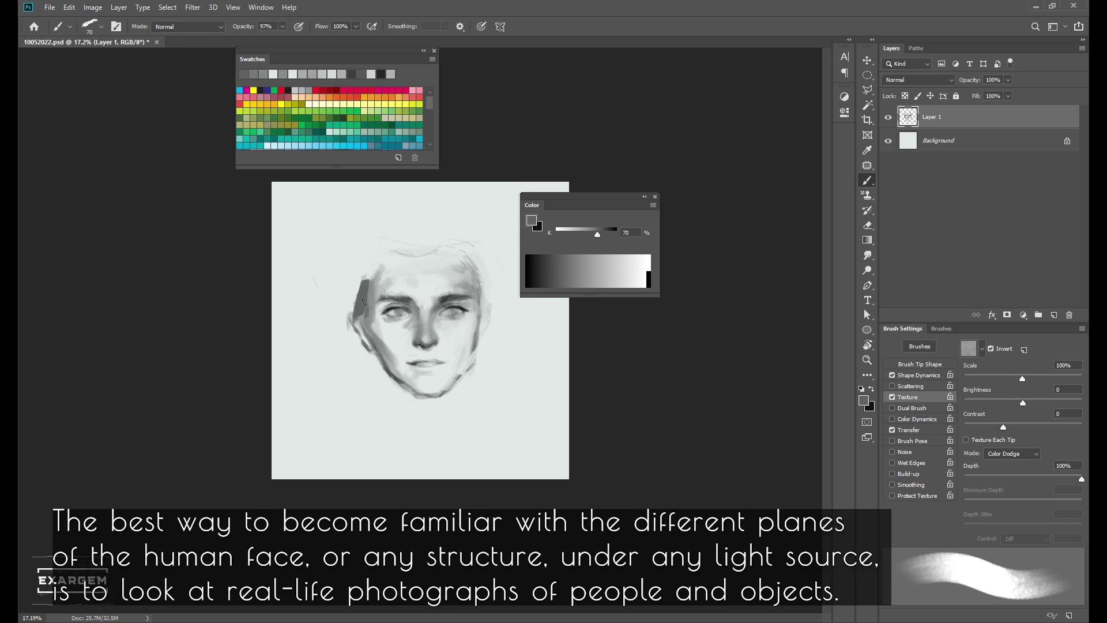
- Darken the outer edge of the left cheek with a thin near-black stroke
{"action": "key", "text": "bracketleft"}
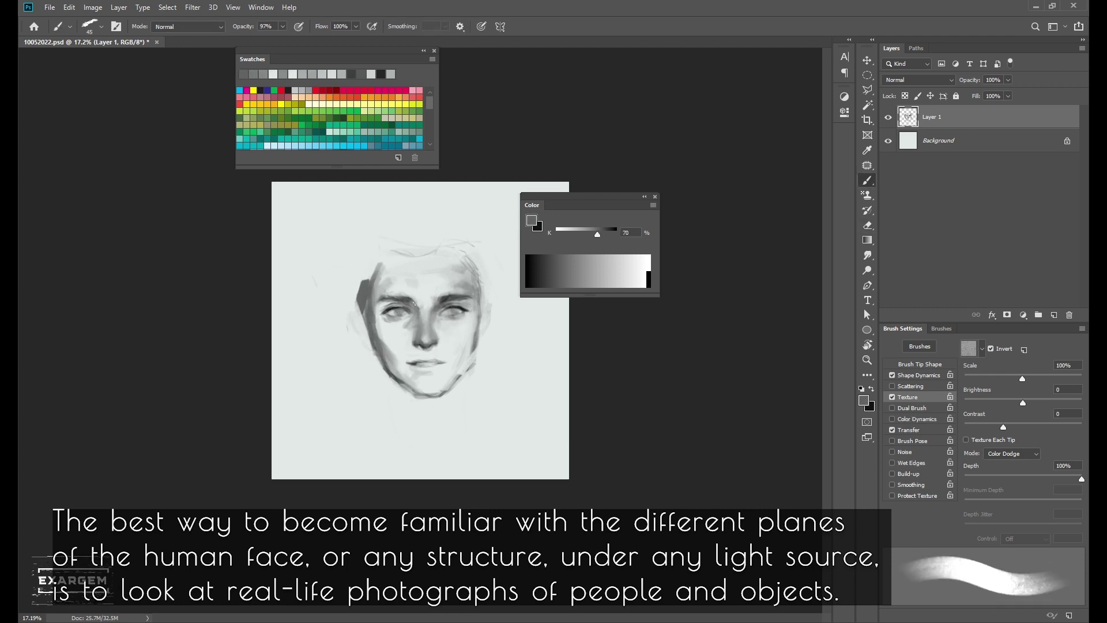
{"action": "left_click", "coordinate": [390, 308], "text": "alt"}
{"action": "key", "text": "bracketleft"}
{"action": "key", "text": "bracketleft"}
{"action": "left_click_drag", "start_coordinate": [357, 300], "coordinate": [353, 316]}
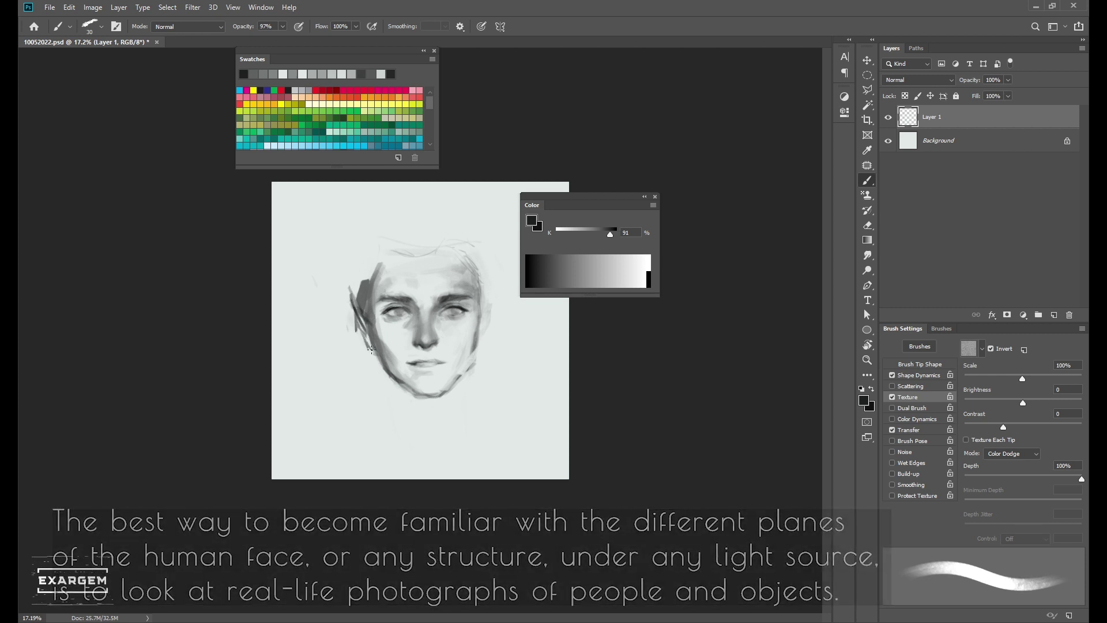
{"action": "key", "text": "e"}
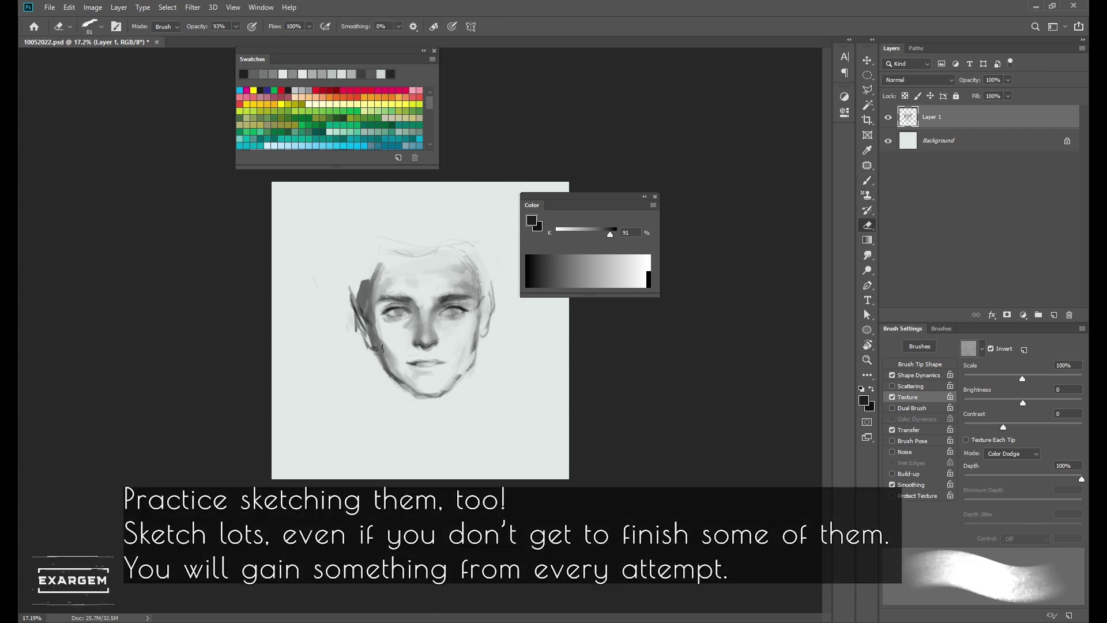
{"action": "key", "text": "b"}
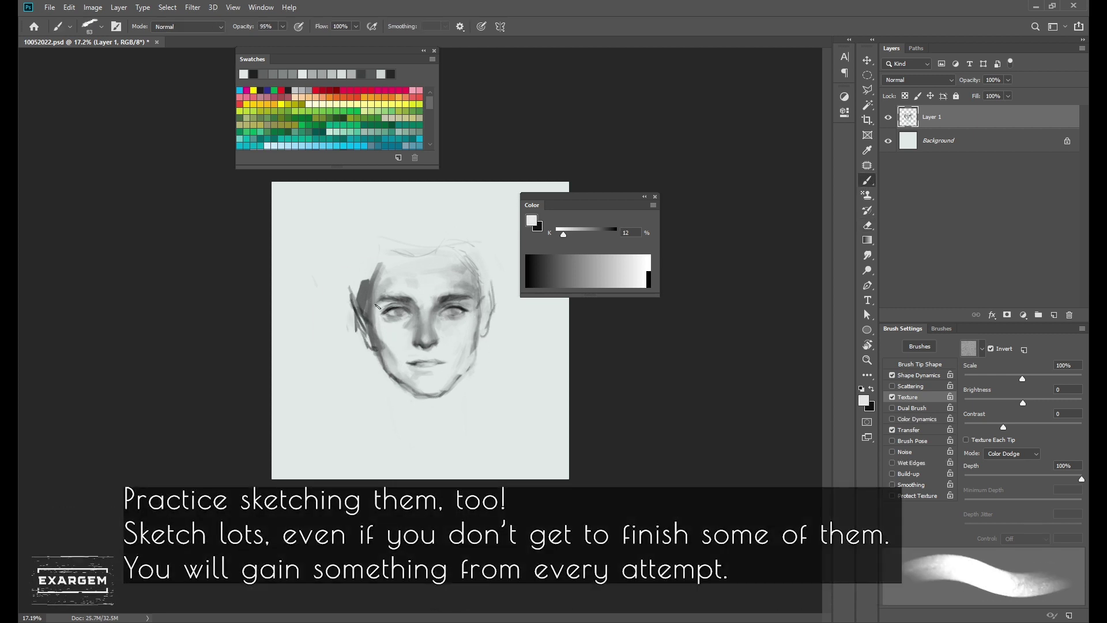
- Zoom out, enlarge the brush and paint broad mid-grey strokes into the hair
{"action": "left_click", "coordinate": [379, 339], "text": "alt"}
{"action": "left_click", "coordinate": [490, 293], "text": "alt"}
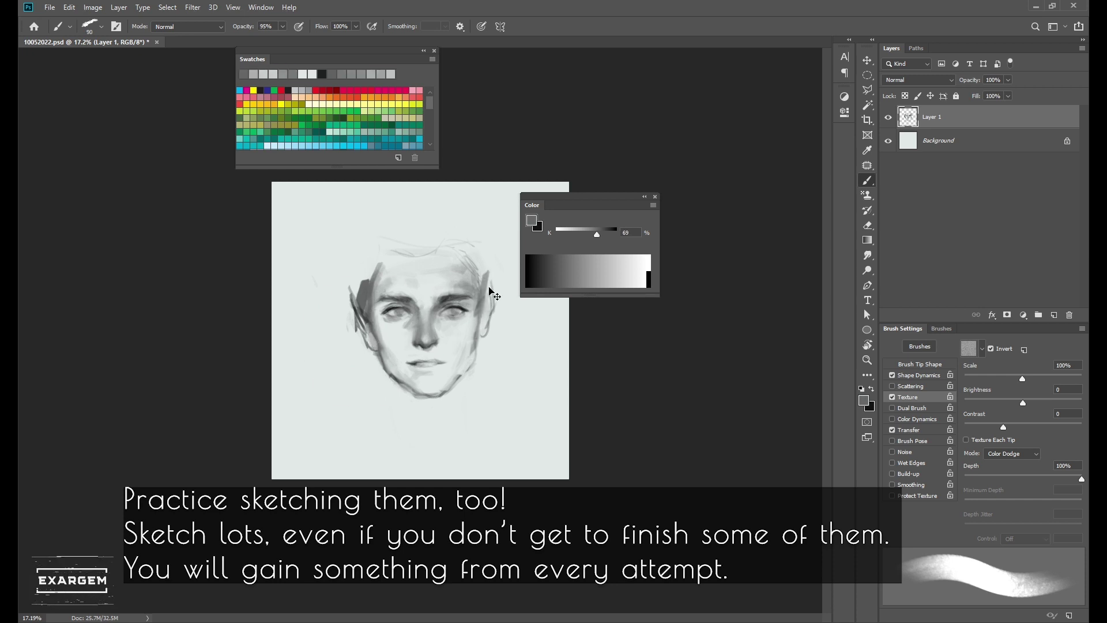
{"action": "left_click_drag", "start_coordinate": [437, 311], "coordinate": [403, 311]}
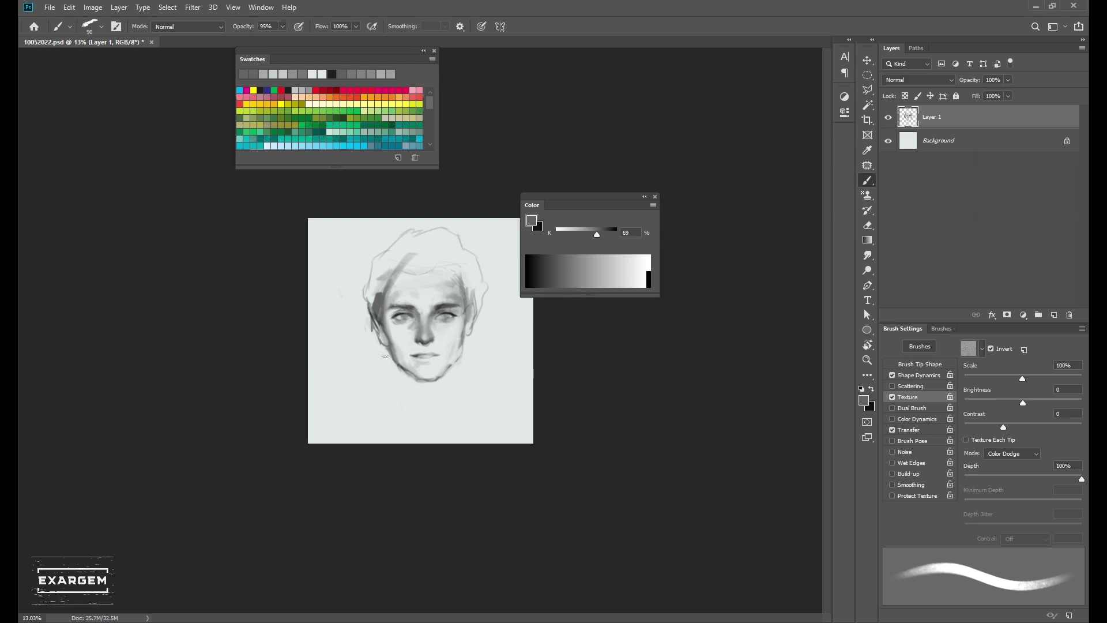
{"action": "left_click_drag", "start_coordinate": [384, 356], "coordinate": [394, 339]}
{"action": "left_click", "coordinate": [407, 367], "text": "alt"}
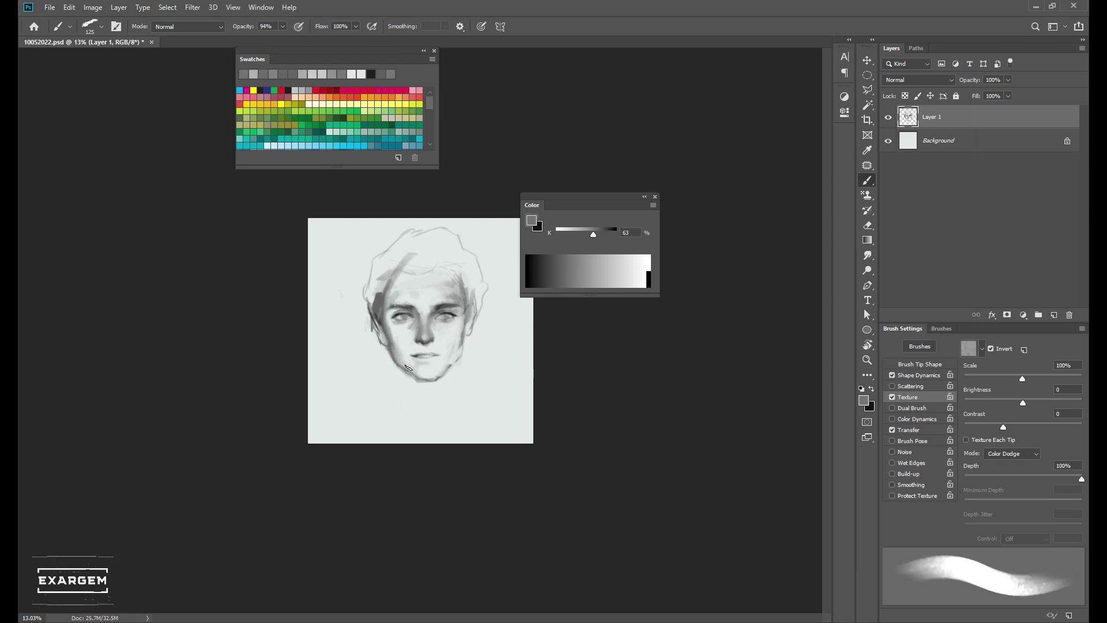
{"action": "mouse_move", "coordinate": [408, 247]}
{"action": "left_mouse_down"}
{"action": "mouse_move", "coordinate": [372, 294]}
{"action": "mouse_move", "coordinate": [470, 271]}
{"action": "left_mouse_up"}
- Block in more of the hair shape and sample light and dark greys
{"action": "mouse_move", "coordinate": [420, 331]}
{"action": "left_mouse_down"}
{"action": "mouse_move", "coordinate": [455, 330]}
{"action": "mouse_move", "coordinate": [439, 316]}
{"action": "left_mouse_up"}
{"action": "left_click", "coordinate": [471, 312], "text": "alt"}
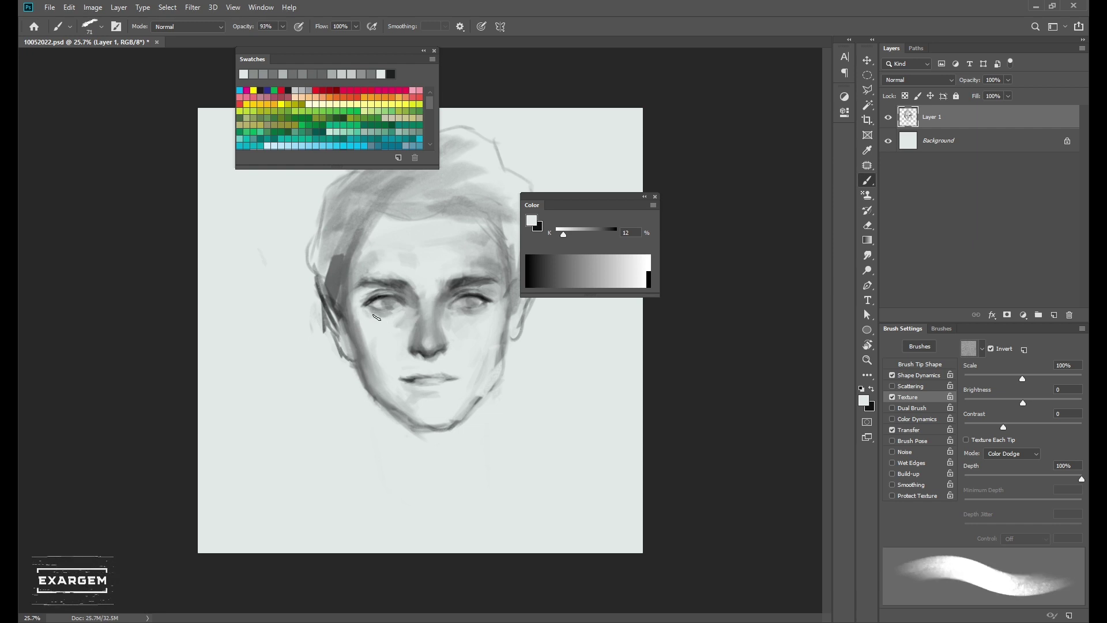
{"action": "left_click", "coordinate": [470, 310], "text": "alt"}
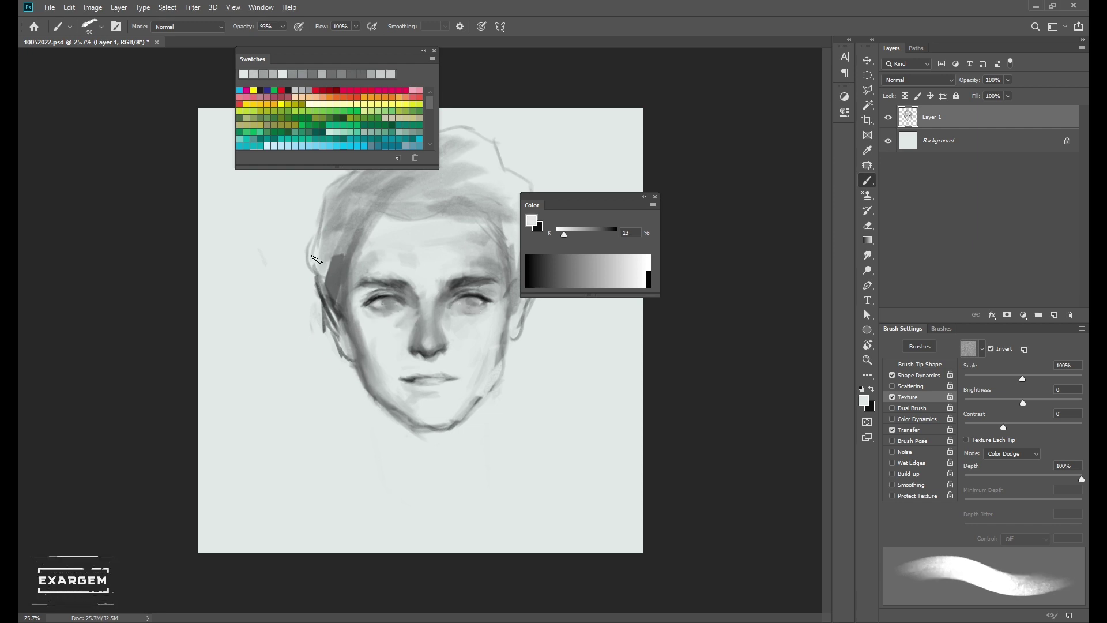
{"action": "left_click", "coordinate": [320, 291], "text": "alt"}
{"action": "scroll", "coordinate": [328, 276], "scroll_direction": "down", "scroll_amount": 1}
- Paint a dark stroke into the left hair, then undo it
{"action": "left_click_drag", "start_coordinate": [328, 254], "coordinate": [345, 300]}
{"action": "scroll", "coordinate": [346, 288], "scroll_direction": "down", "scroll_amount": 1}
{"action": "key", "text": "bracketright"}
{"action": "key", "text": "bracketright"}
{"action": "left_click", "coordinate": [388, 242], "text": "alt"}
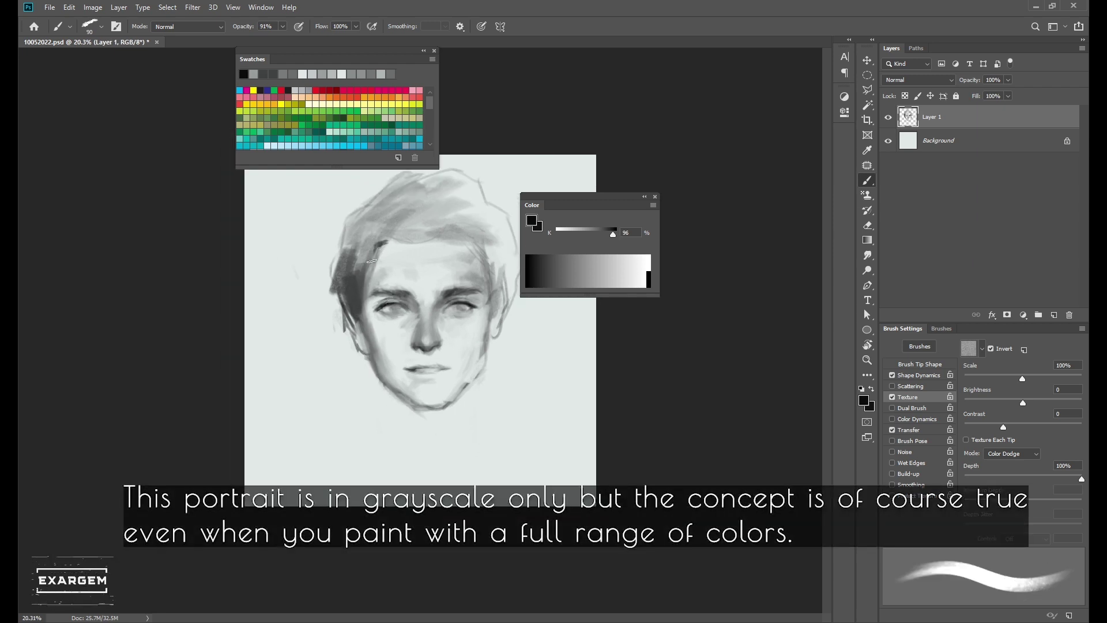
{"action": "scroll", "coordinate": [421, 332], "scroll_direction": "down", "scroll_amount": 1}
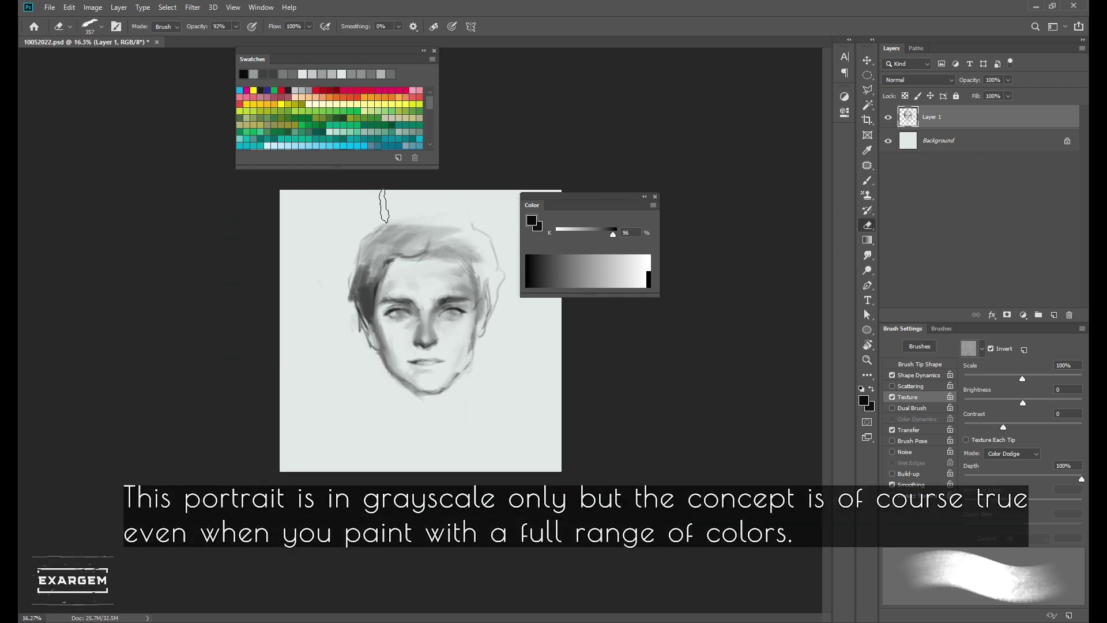
{"action": "key", "text": "ctrl+z"}
{"action": "key", "text": "ctrl+z"}
{"action": "key", "text": "ctrl+z"}
{"action": "scroll", "coordinate": [399, 313], "scroll_direction": "up", "scroll_amount": 1}
- Darken the edge between the left cheek and hair with near-black
{"action": "left_click", "coordinate": [400, 313], "text": "alt"}
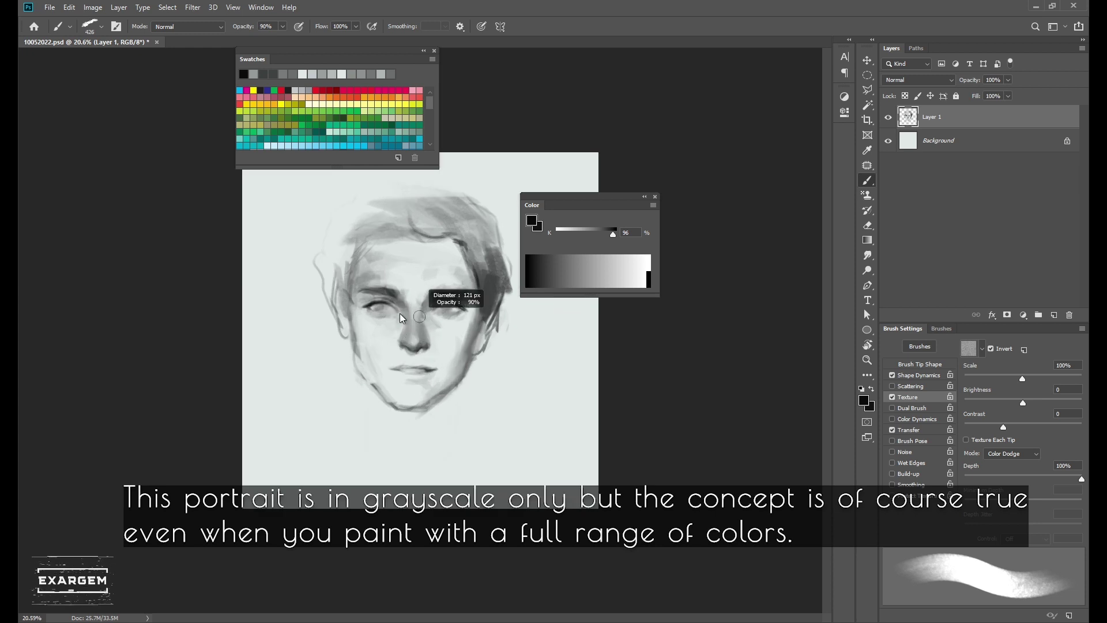
{"action": "left_click", "coordinate": [375, 354], "text": "alt"}
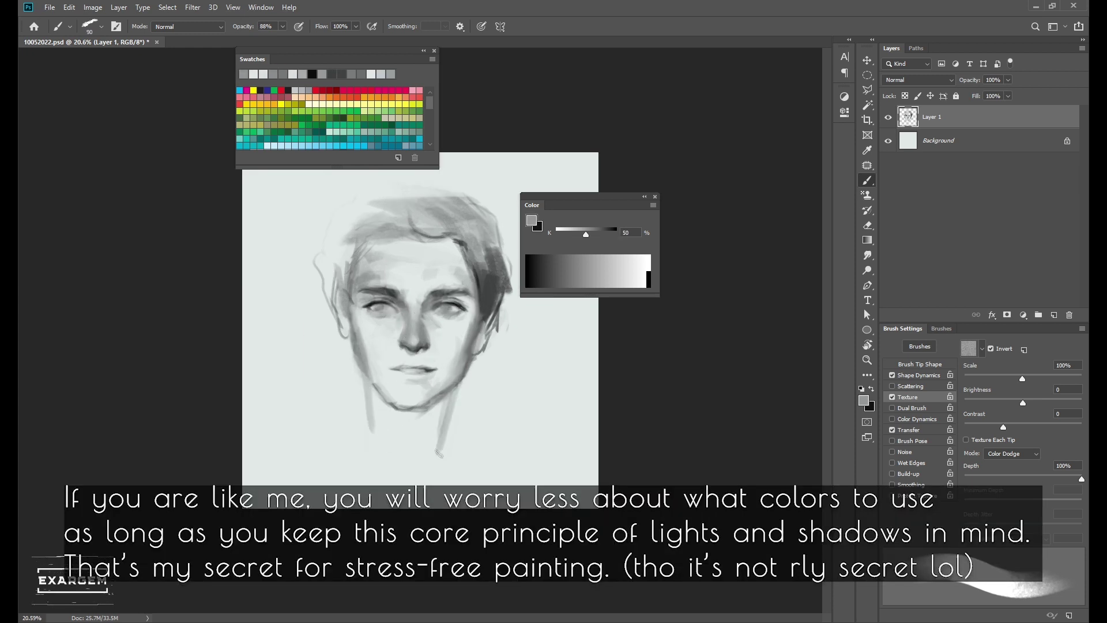
{"action": "left_click", "coordinate": [349, 278], "text": "alt"}
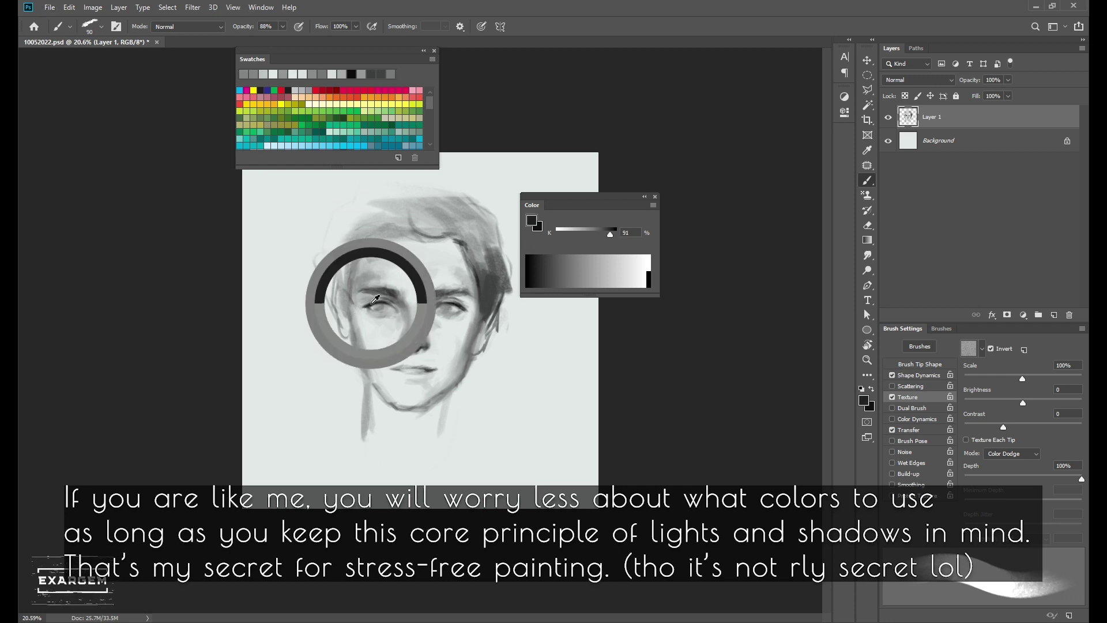
{"action": "left_click_drag", "start_coordinate": [346, 326], "coordinate": [350, 268]}
- Sample several dark greys from the left cheek shadow with a slightly smaller brush
{"action": "left_click", "coordinate": [361, 336], "text": "alt"}
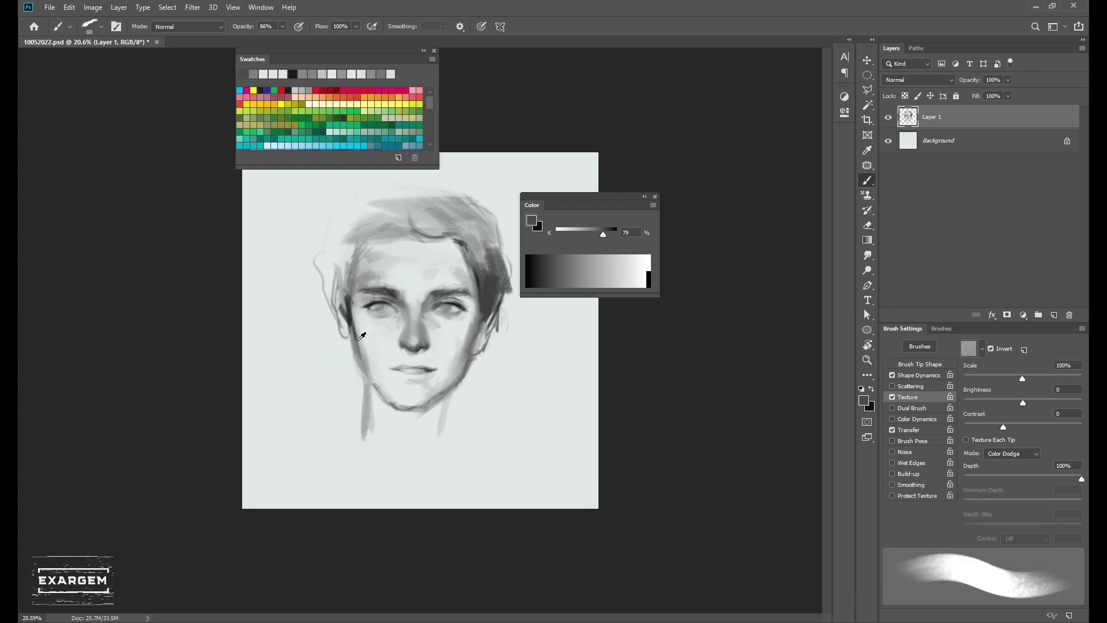
{"action": "left_click", "coordinate": [354, 336], "text": "alt"}
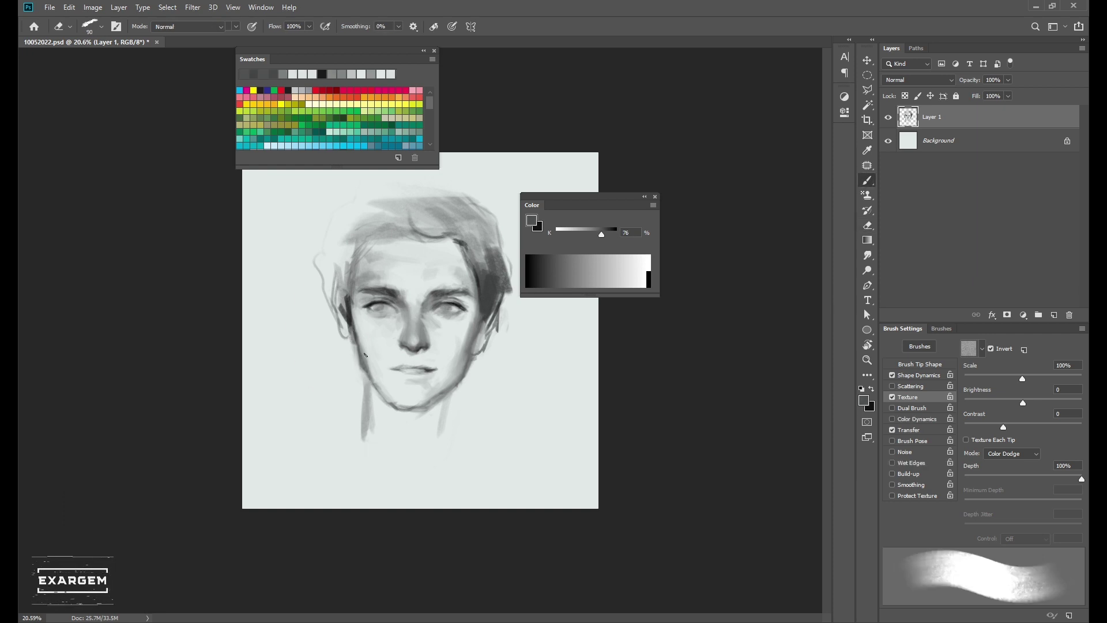
{"action": "left_click", "coordinate": [353, 339], "text": "alt"}
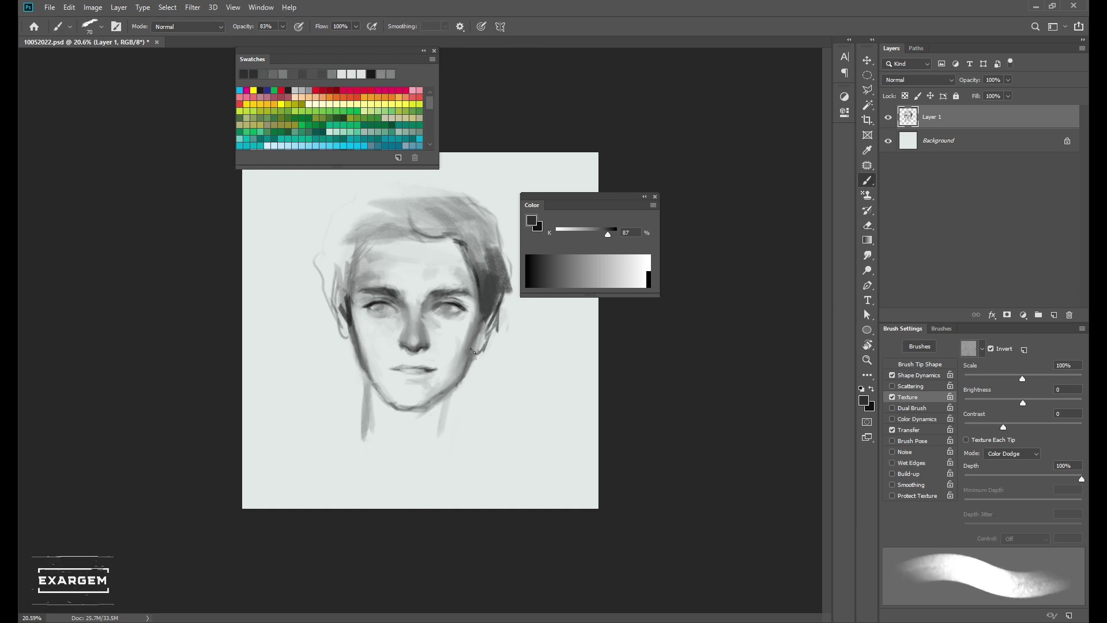
{"action": "left_click", "coordinate": [357, 358], "text": "alt"}
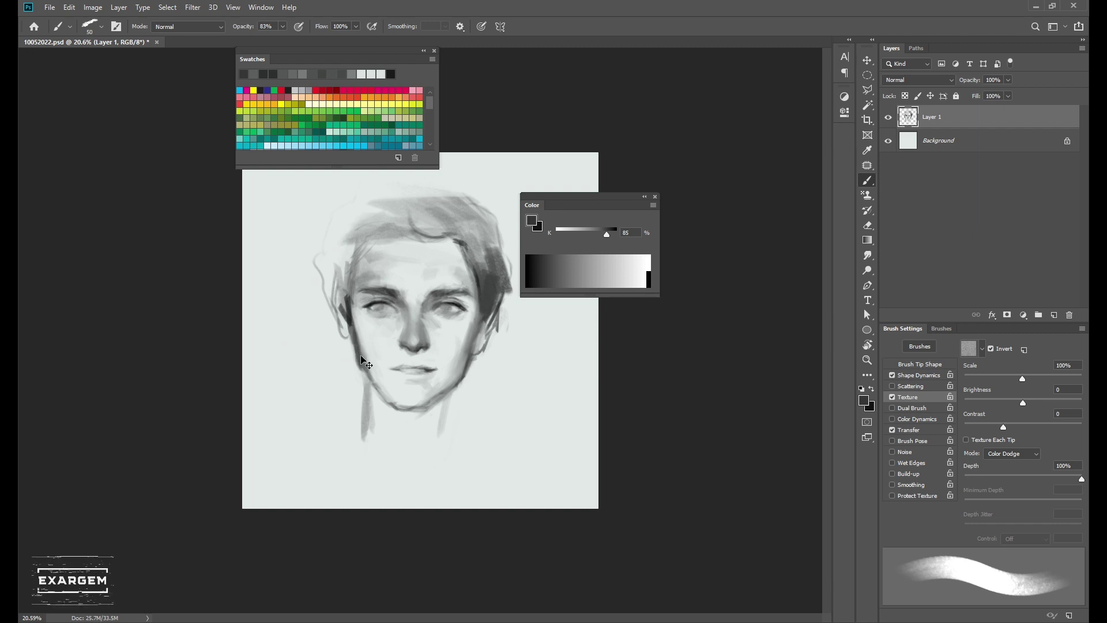
{"action": "scroll", "coordinate": [386, 338], "scroll_direction": "up", "scroll_amount": 1}
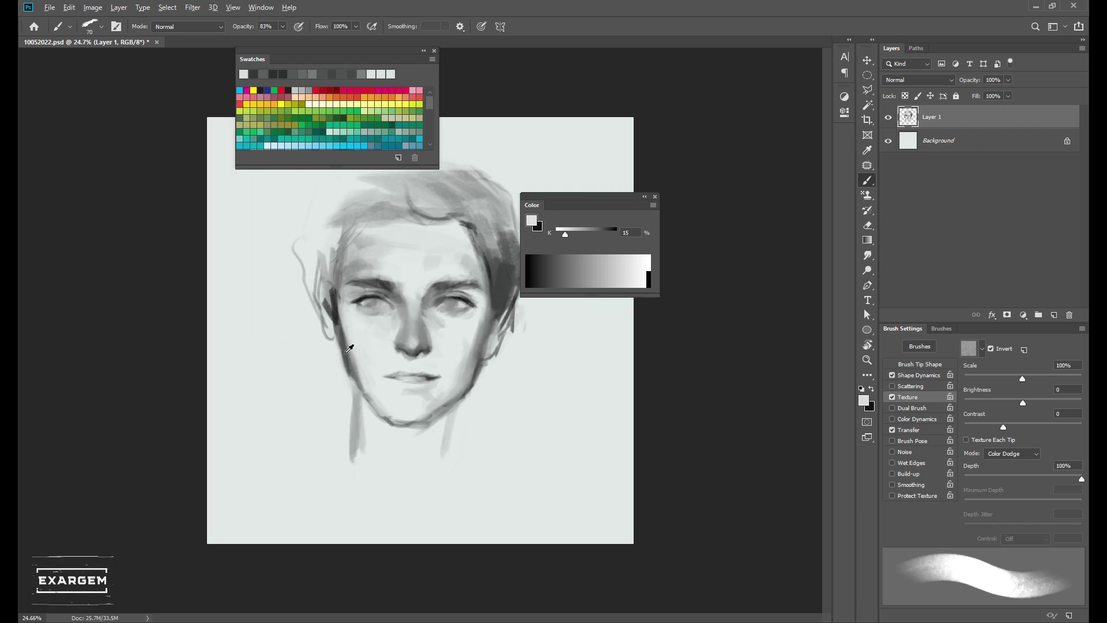
{"action": "left_click", "coordinate": [340, 335], "text": "alt"}
{"action": "key", "text": "bracketleft"}
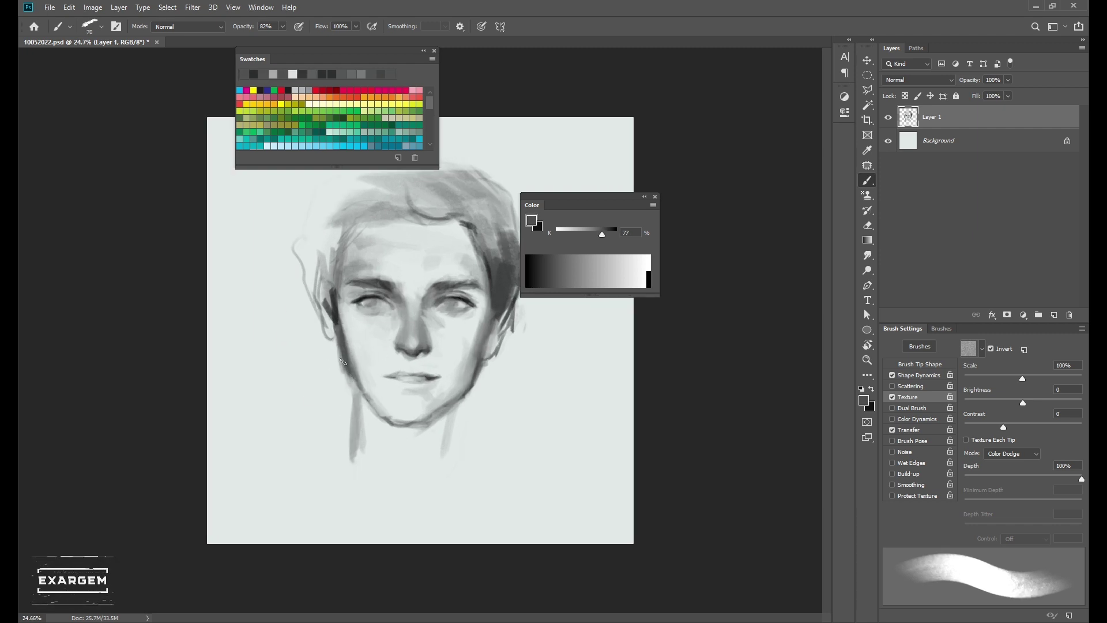
- Blend the pale skin tone into the left side of the face
{"action": "left_click", "coordinate": [383, 410], "text": "alt"}
{"action": "left_click", "coordinate": [369, 340], "text": "alt"}
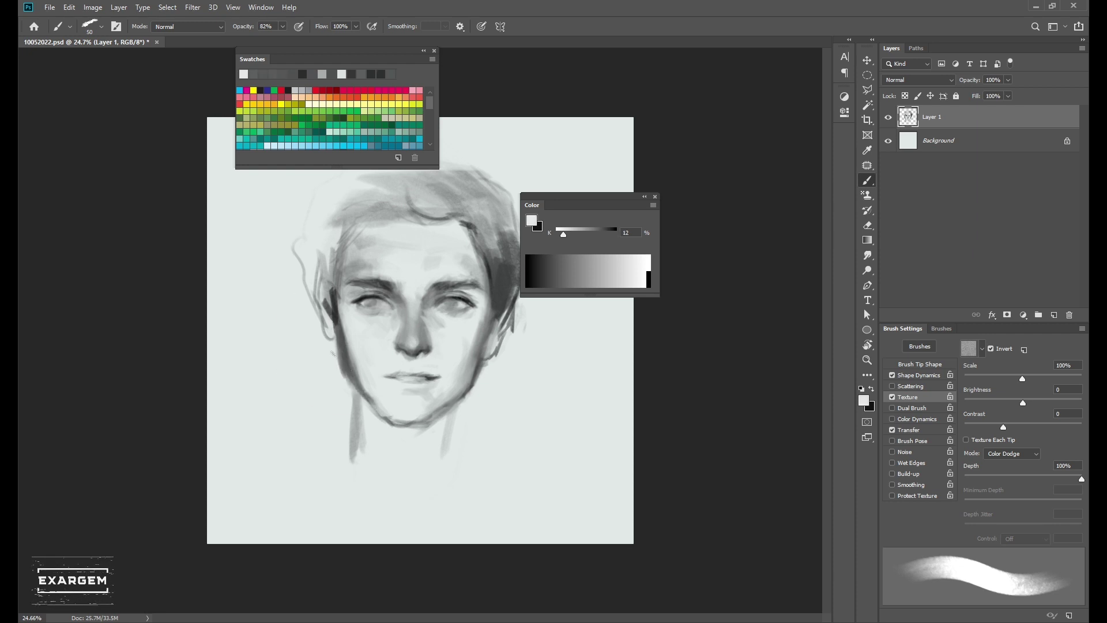
{"action": "left_click", "coordinate": [355, 338], "text": "alt"}
{"action": "left_click_drag", "start_coordinate": [355, 338], "coordinate": [365, 367]}
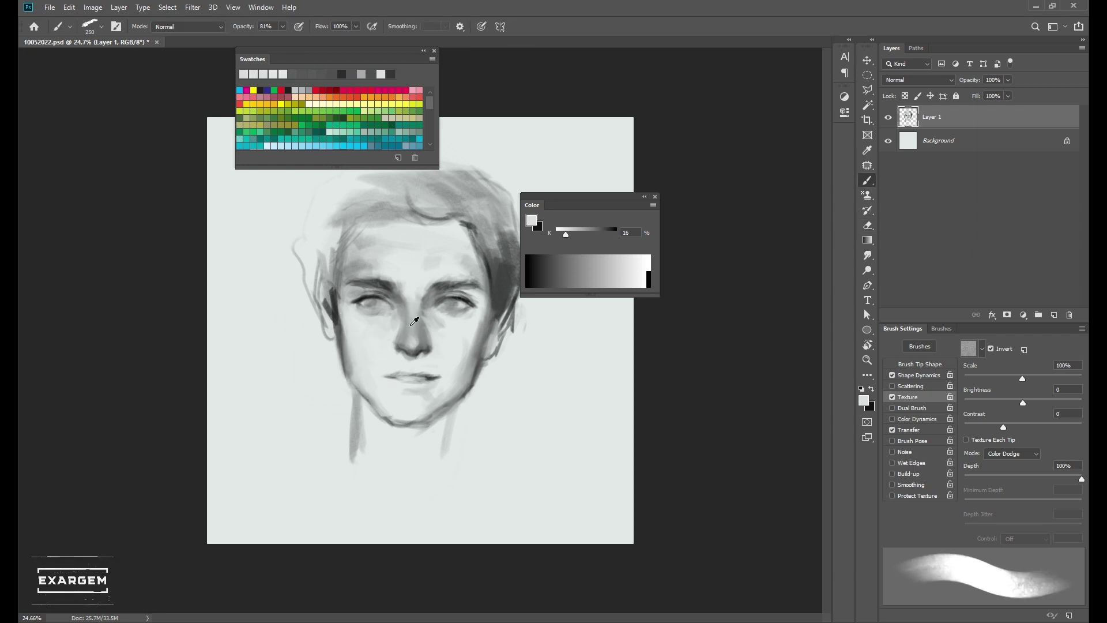
- Sample nose-shadow and jaw-shadow greys and shrink the brush for finer strokes
{"action": "left_click", "coordinate": [411, 346], "text": "alt"}
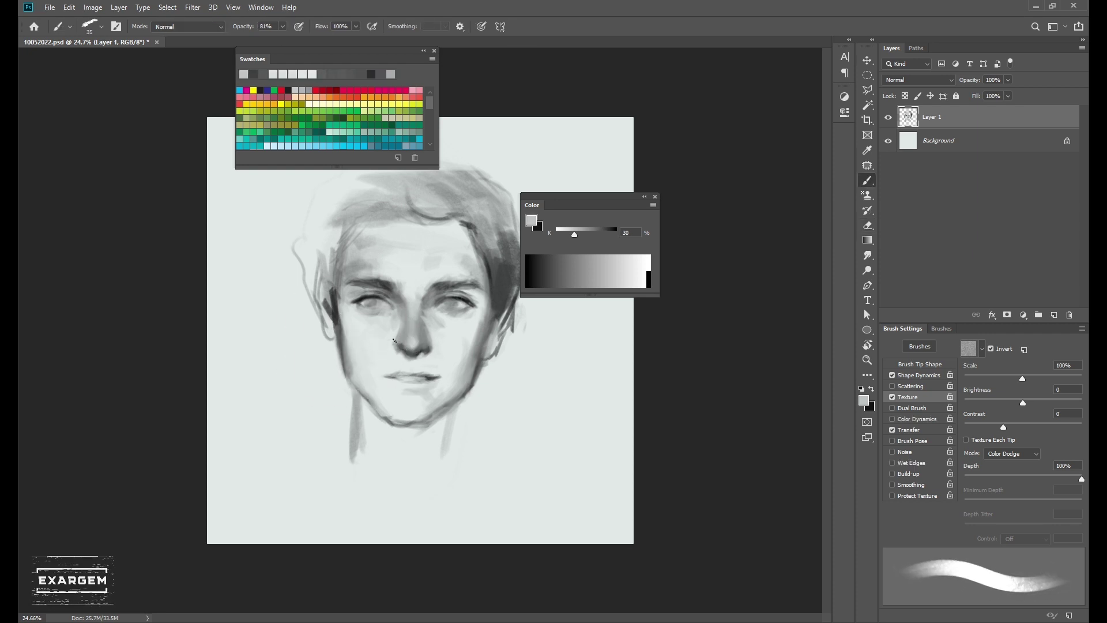
{"action": "left_click", "coordinate": [397, 341], "text": "alt"}
{"action": "left_click", "coordinate": [335, 356], "text": "alt"}
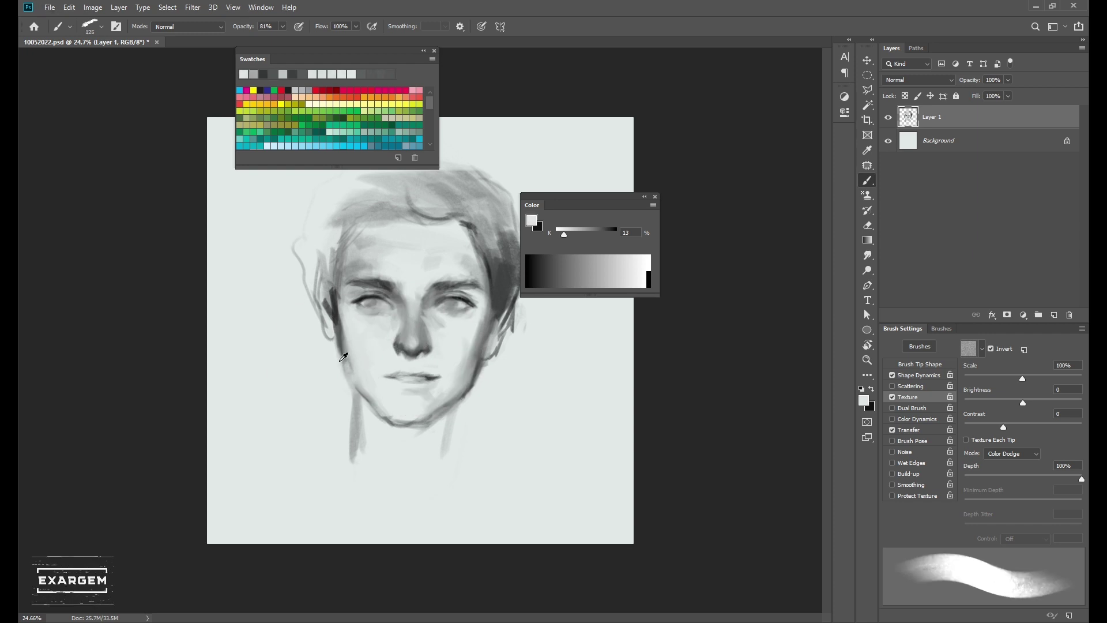
{"action": "left_click", "coordinate": [343, 357], "text": "alt"}
{"action": "key", "text": "bracketleft"}
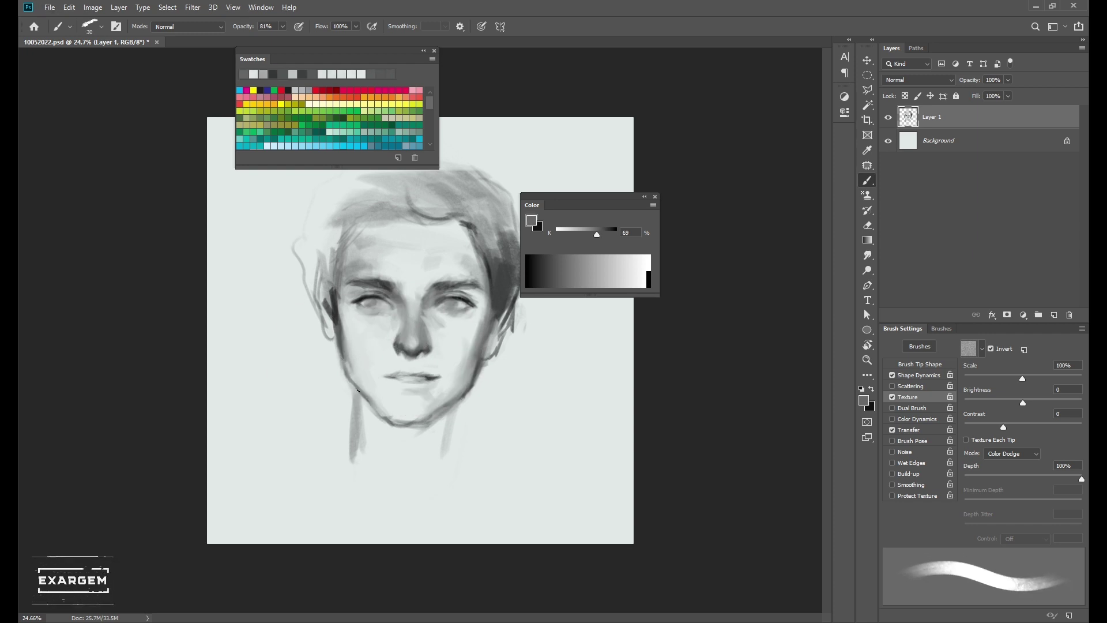
- Select the mouth with the Polygonal Lasso, move it left, and deselect
{"action": "key", "text": "l"}
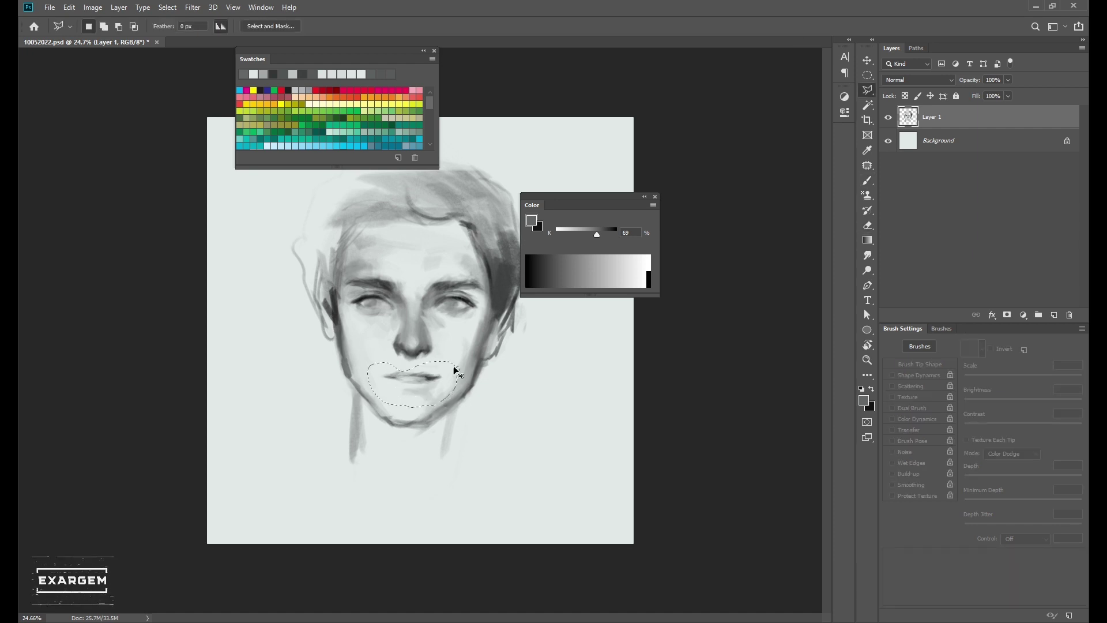
{"action": "left_click_drag", "start_coordinate": [453, 365], "coordinate": [438, 372]}
{"action": "scroll", "coordinate": [423, 380], "scroll_direction": "down", "scroll_amount": 1}
{"action": "key", "text": "ctrl+d"}
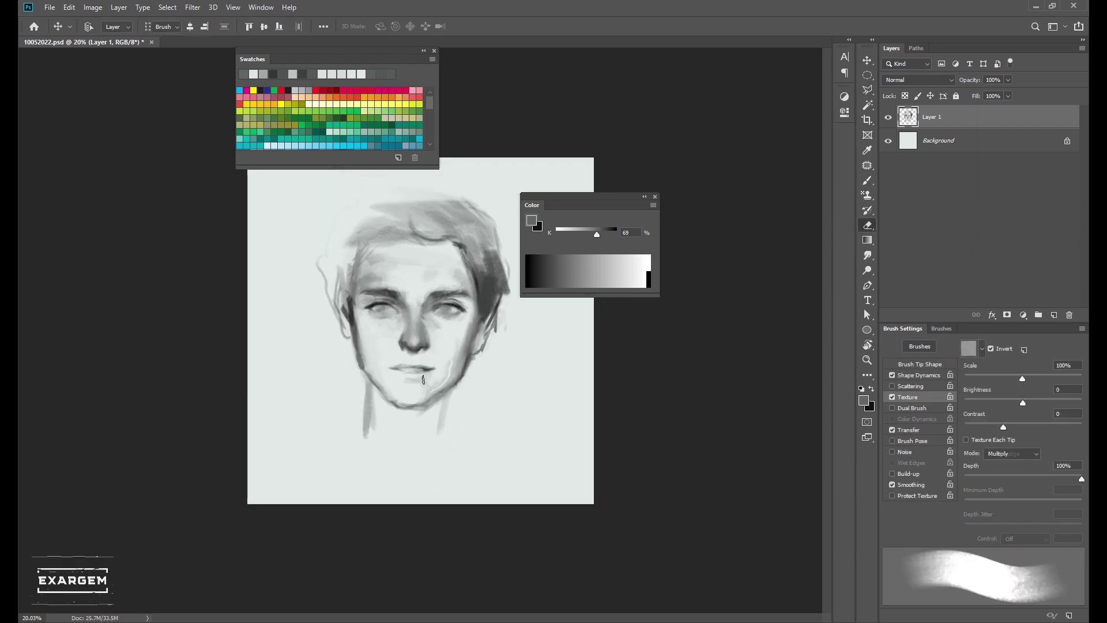
- Sample grey and darker tones for the left jaw line with a smaller brush
{"action": "key", "text": "b"}
{"action": "left_click", "coordinate": [354, 349], "text": "alt"}
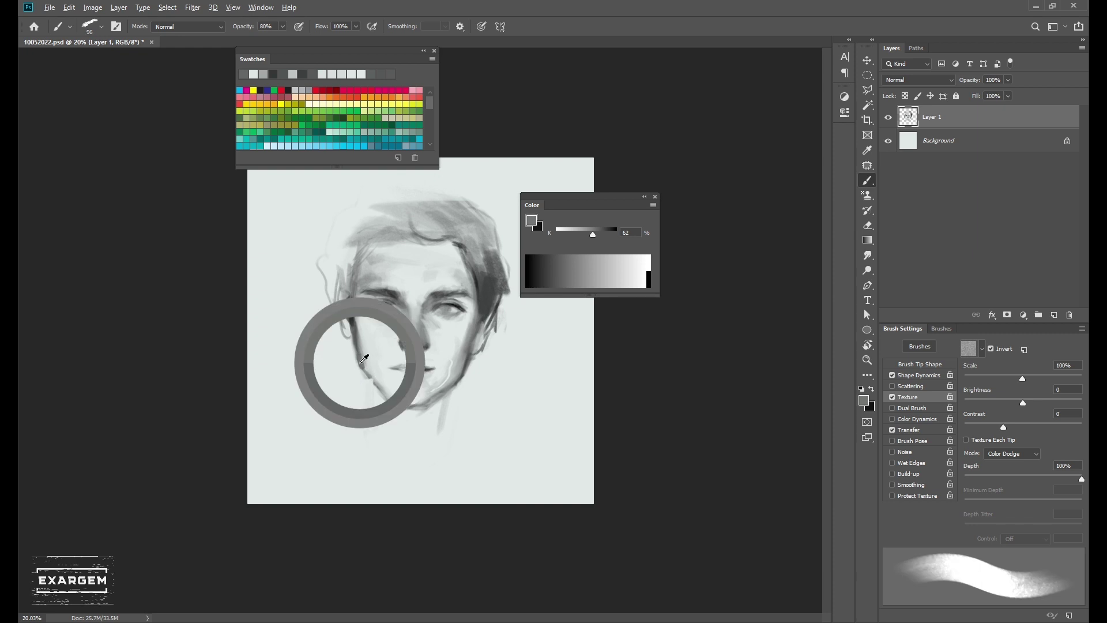
{"action": "left_click", "coordinate": [456, 403], "text": "alt"}
{"action": "key", "text": "bracketleft"}
{"action": "key", "text": "bracketleft"}
{"action": "key", "text": "bracketleft"}
{"action": "scroll", "coordinate": [373, 373], "scroll_direction": "up", "scroll_amount": 1}
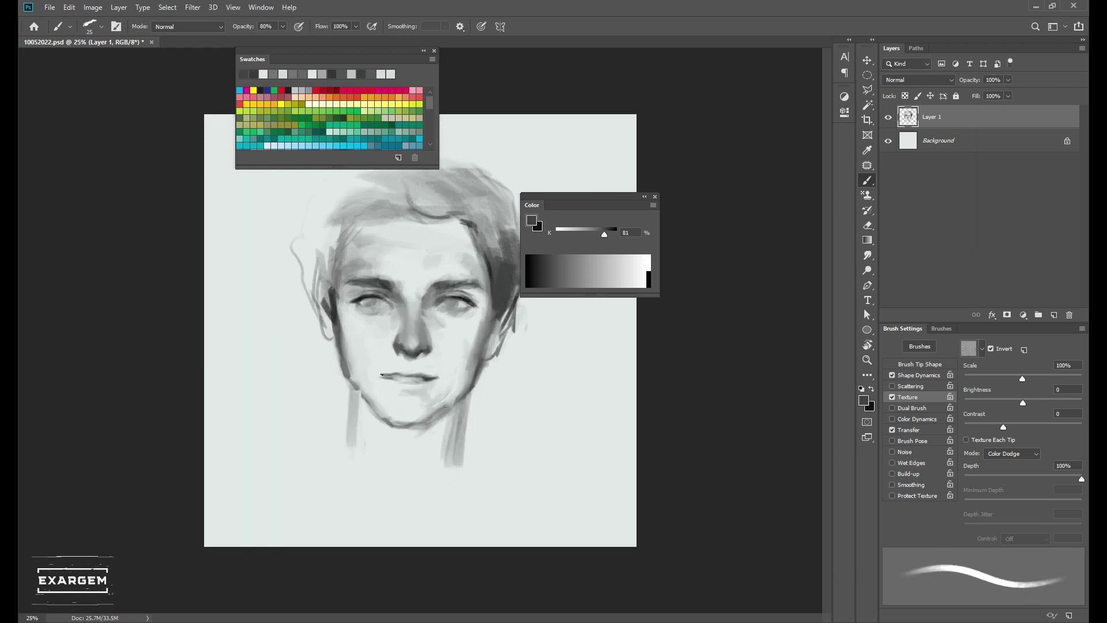
- Sample the light skin tone and a mid-dark grey from the face
{"action": "left_click", "coordinate": [396, 351], "text": "alt"}
{"action": "key", "text": "bracketright"}
{"action": "key", "text": "bracketright"}
{"action": "key", "text": "bracketright"}
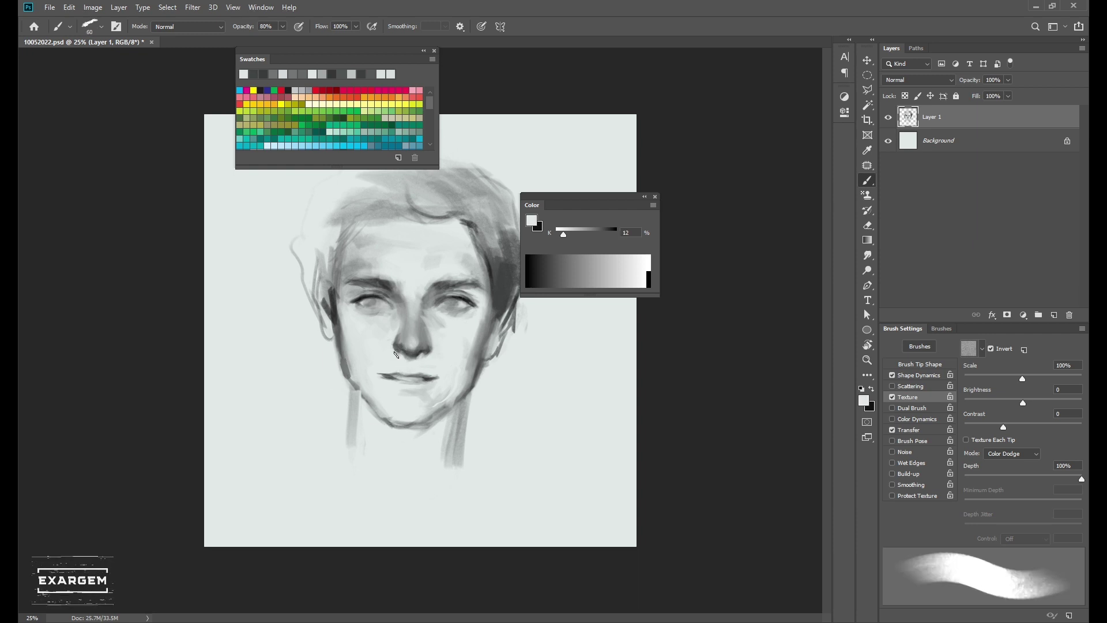
{"action": "left_click", "coordinate": [409, 344], "text": "alt"}
{"action": "key", "text": "bracketleft"}
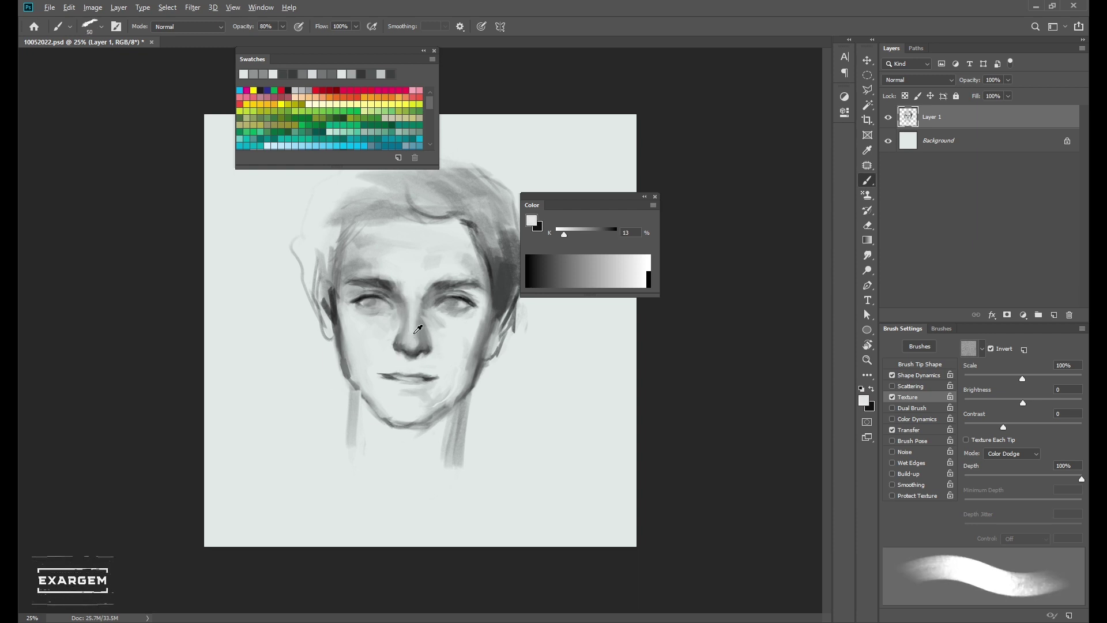
{"action": "left_click", "coordinate": [345, 366], "text": "alt"}
- Erase part of the left jaw stroke, then sample a mid grey near the jaw
{"action": "key", "text": "e"}
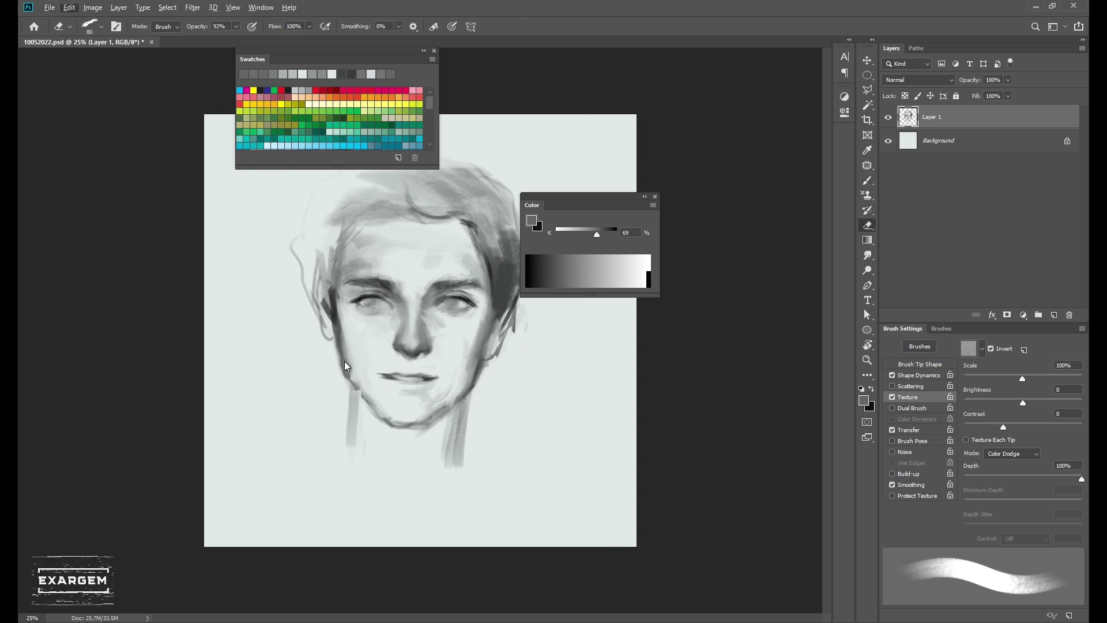
{"action": "left_click_drag", "start_coordinate": [344, 361], "coordinate": [340, 375]}
{"action": "key", "text": "b"}
{"action": "left_click", "coordinate": [338, 348], "text": "alt"}
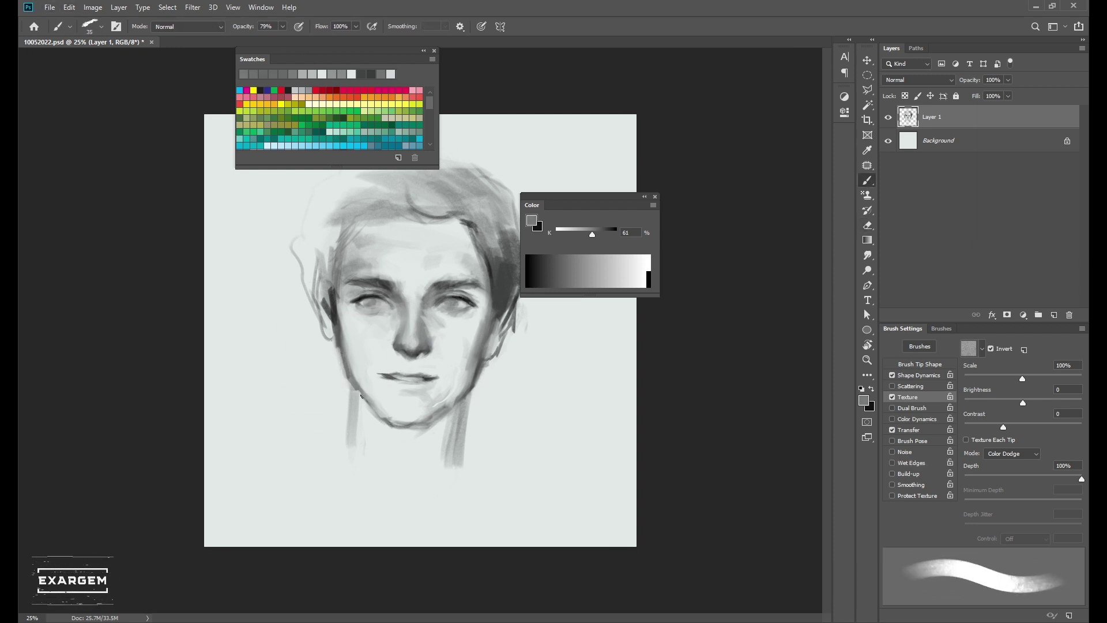
- Paint pale skin tone over the left jaw with an enlarged brush
{"action": "scroll", "coordinate": [485, 346], "scroll_direction": "down", "scroll_amount": 2}
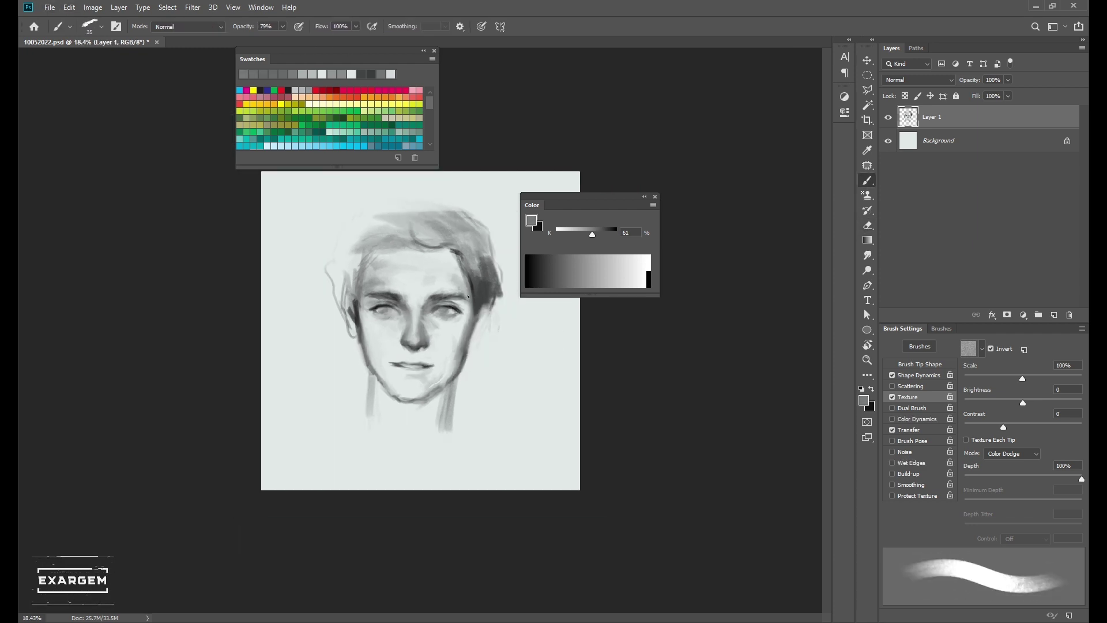
{"action": "left_click", "coordinate": [507, 346], "text": "alt"}
{"action": "key", "text": "bracketright"}
{"action": "key", "text": "bracketright"}
{"action": "key", "text": "bracketright"}
{"action": "mouse_move", "coordinate": [458, 352]}
{"action": "left_mouse_down"}
{"action": "mouse_move", "coordinate": [449, 380]}
{"action": "mouse_move", "coordinate": [395, 367]}
{"action": "left_mouse_up"}
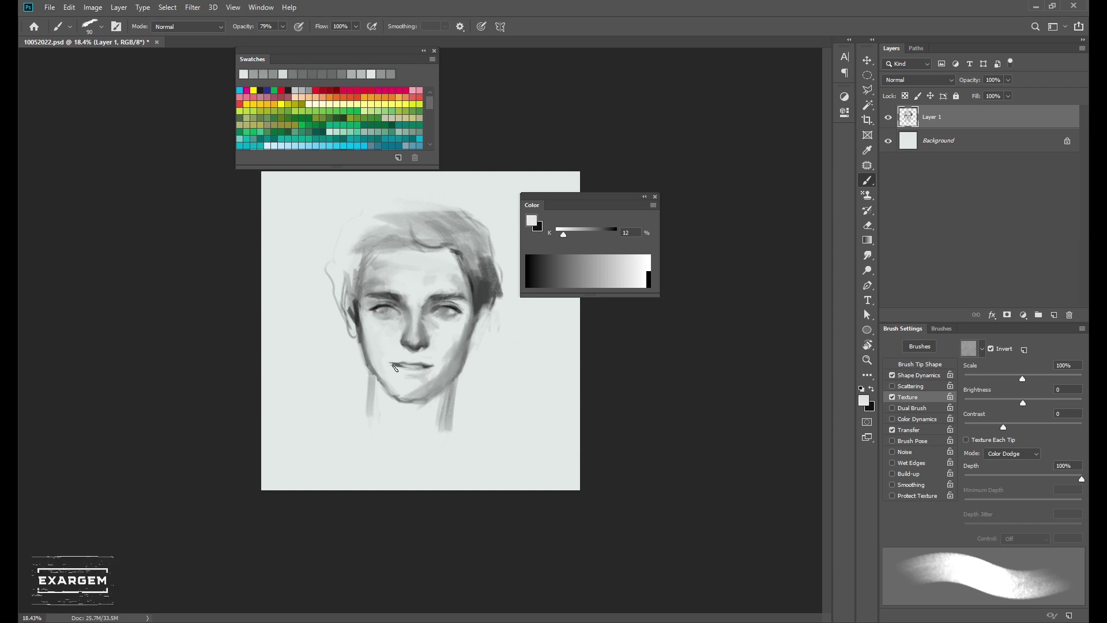
- Sample dark greys and shrink the brush for nostril detail
{"action": "left_click", "coordinate": [414, 346], "text": "alt"}
{"action": "key", "text": "bracketleft"}
{"action": "key", "text": "bracketleft"}
{"action": "key", "text": "bracketleft"}
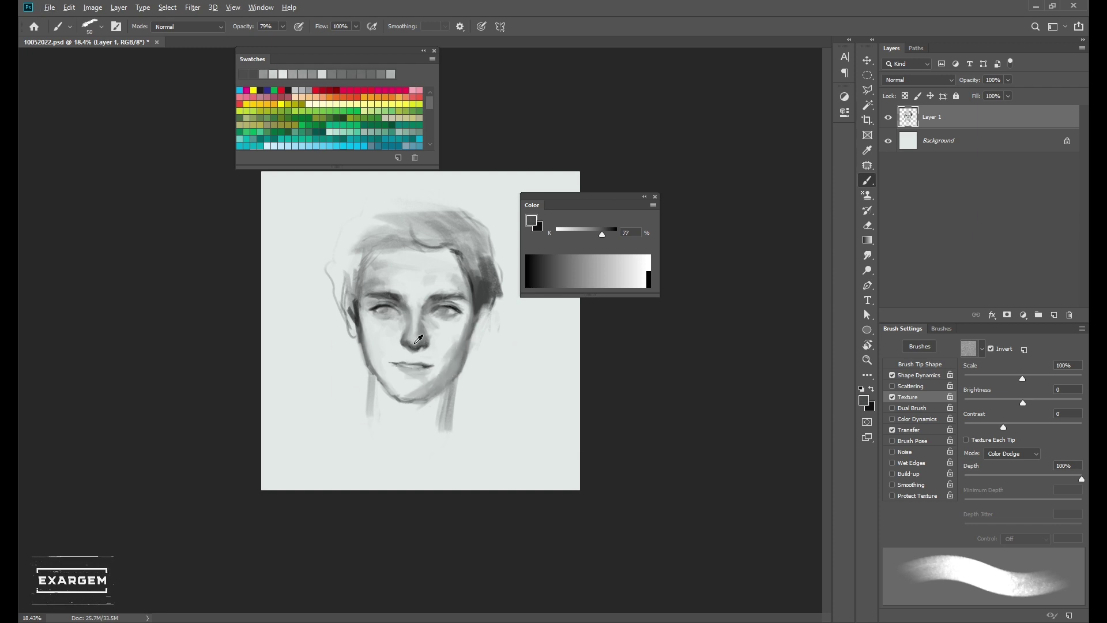
{"action": "key", "text": "bracketleft"}
{"action": "key", "text": "bracketleft"}
{"action": "left_click", "coordinate": [419, 347], "text": "alt"}
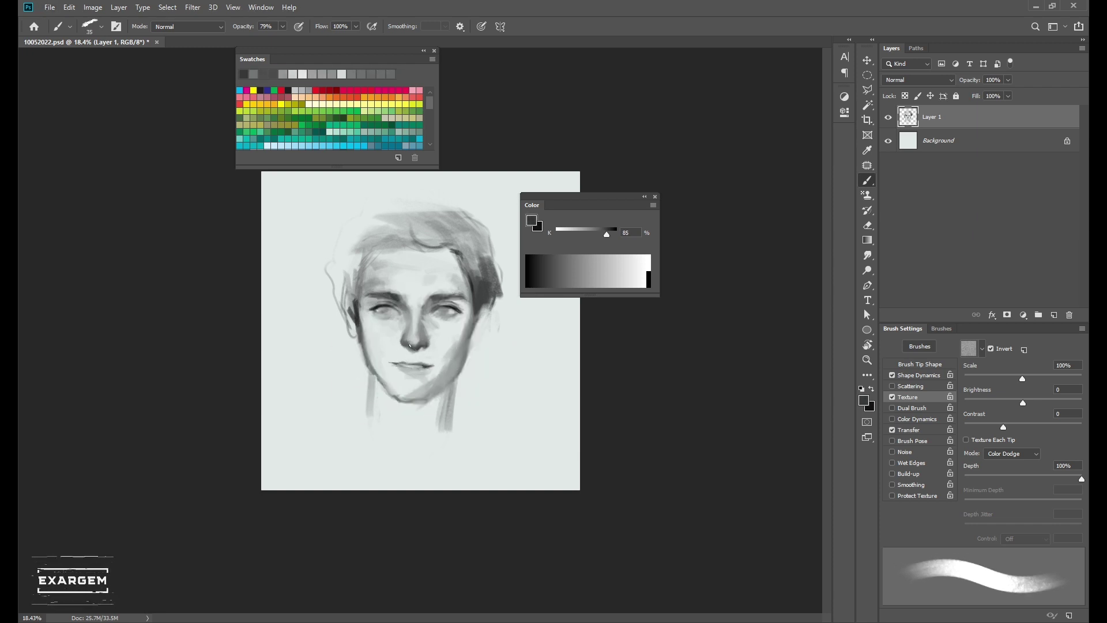
- Enlarge the brush and sample mid greys from the face and cheek for shading
{"action": "key", "text": "bracketright"}
{"action": "key", "text": "bracketright"}
{"action": "key", "text": "bracketright"}
{"action": "left_click", "coordinate": [398, 340], "text": "alt"}
{"action": "key", "text": "bracketright"}
{"action": "key", "text": "bracketright"}
{"action": "key", "text": "bracketright"}
{"action": "left_click", "coordinate": [370, 318], "text": "alt"}
{"action": "key", "text": "bracketright"}
{"action": "key", "text": "bracketright"}
{"action": "key", "text": "bracketright"}
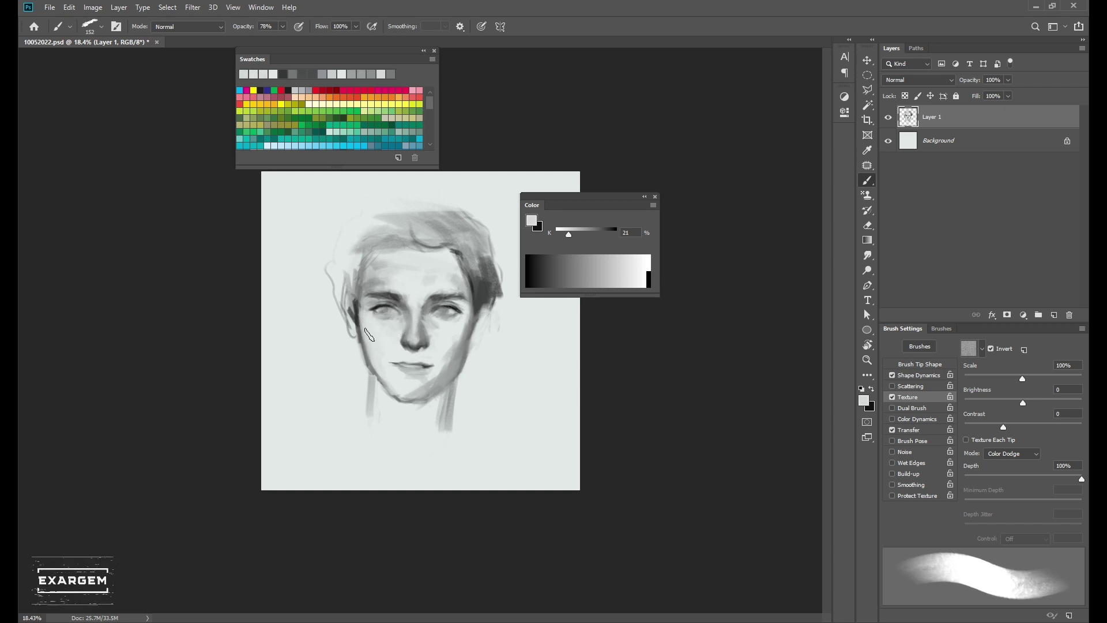
{"action": "left_click", "coordinate": [374, 346], "text": "alt"}
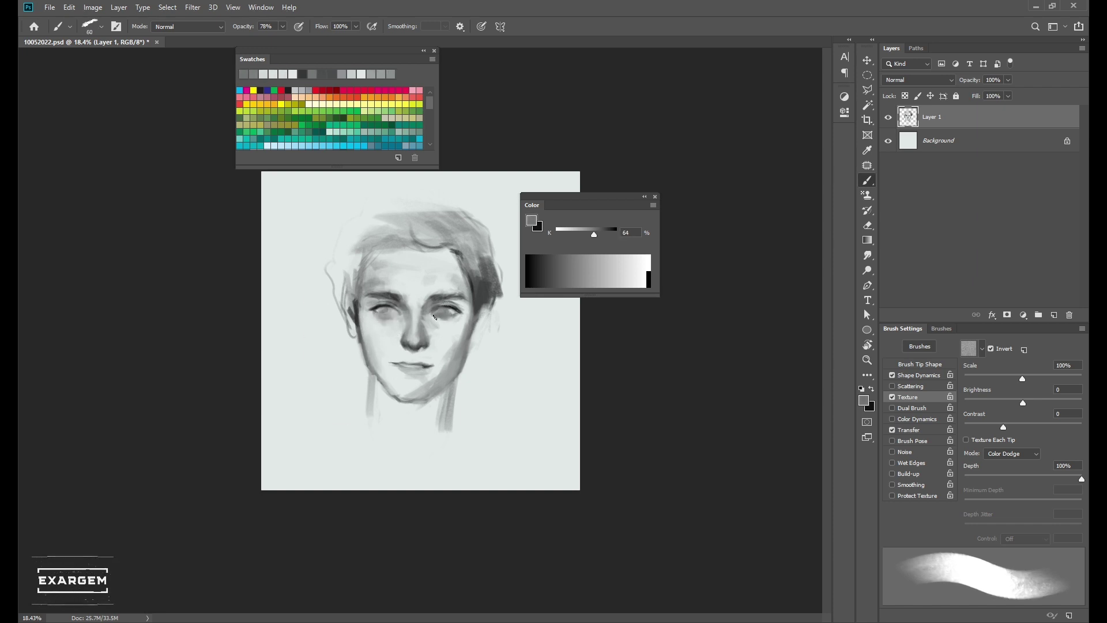
- Shrink the brush while sampling pale skin tones and a dark grey for the chin shadow
{"action": "key", "text": "bracketleft"}
{"action": "left_click", "coordinate": [421, 331], "text": "alt"}
{"action": "key", "text": "bracketleft"}
{"action": "left_click", "coordinate": [373, 320], "text": "alt"}
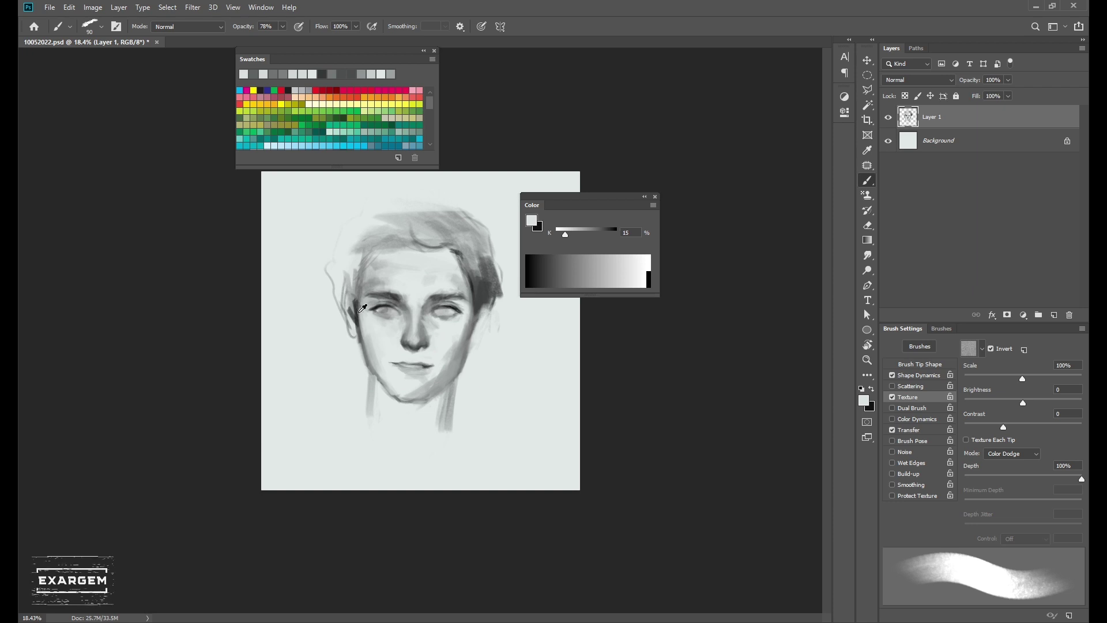
{"action": "key", "text": "bracketleft"}
{"action": "left_click", "coordinate": [357, 308], "text": "alt"}
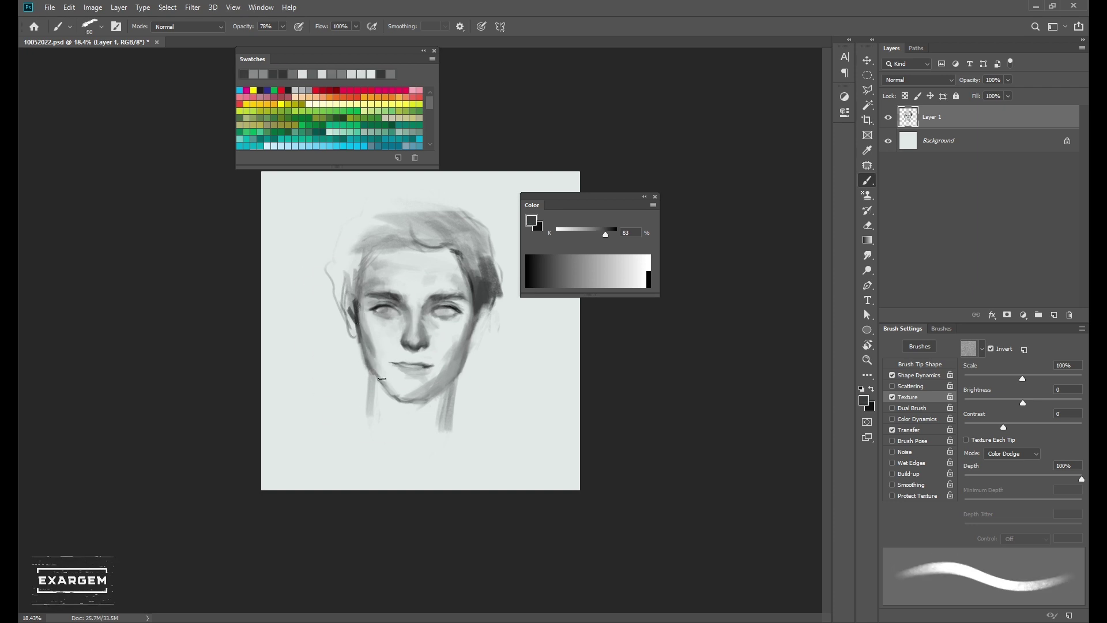
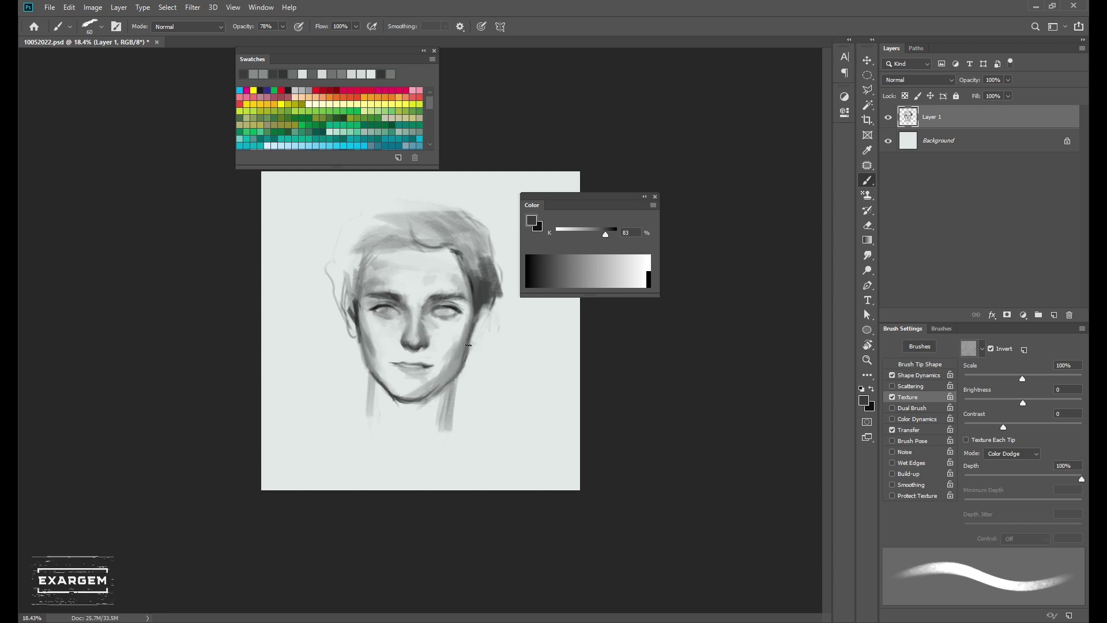
- Darken the left edge of the hair with a small dark-grey brush stroke
{"action": "key", "text": "bracketleft"}
{"action": "key", "text": "bracketleft"}
{"action": "left_click", "coordinate": [354, 319], "text": "alt"}
{"action": "mouse_move", "coordinate": [351, 317]}
{"action": "left_mouse_down"}
{"action": "mouse_move", "coordinate": [346, 257]}
{"action": "mouse_move", "coordinate": [348, 289]}
{"action": "mouse_move", "coordinate": [384, 304]}
{"action": "mouse_move", "coordinate": [437, 304]}
{"action": "left_mouse_up"}
{"action": "key", "text": "bracketright"}
{"action": "key", "text": "bracketright"}
{"action": "key", "text": "bracketright"}
{"action": "left_click", "coordinate": [352, 312], "text": "alt"}
- Lighten the eye area and paint light grey over the right eye
{"action": "left_click", "coordinate": [381, 313], "text": "alt"}
{"action": "key", "text": "bracketleft"}
{"action": "key", "text": "bracketleft"}
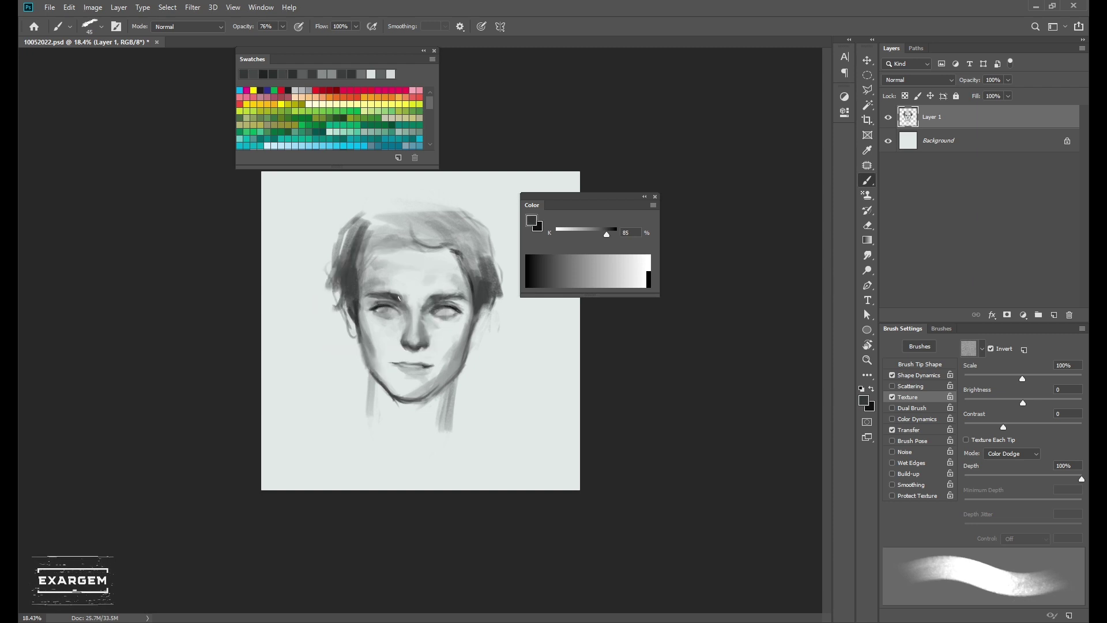
{"action": "left_click", "coordinate": [413, 333], "text": "alt"}
{"action": "key", "text": "bracketright"}
{"action": "key", "text": "bracketright"}
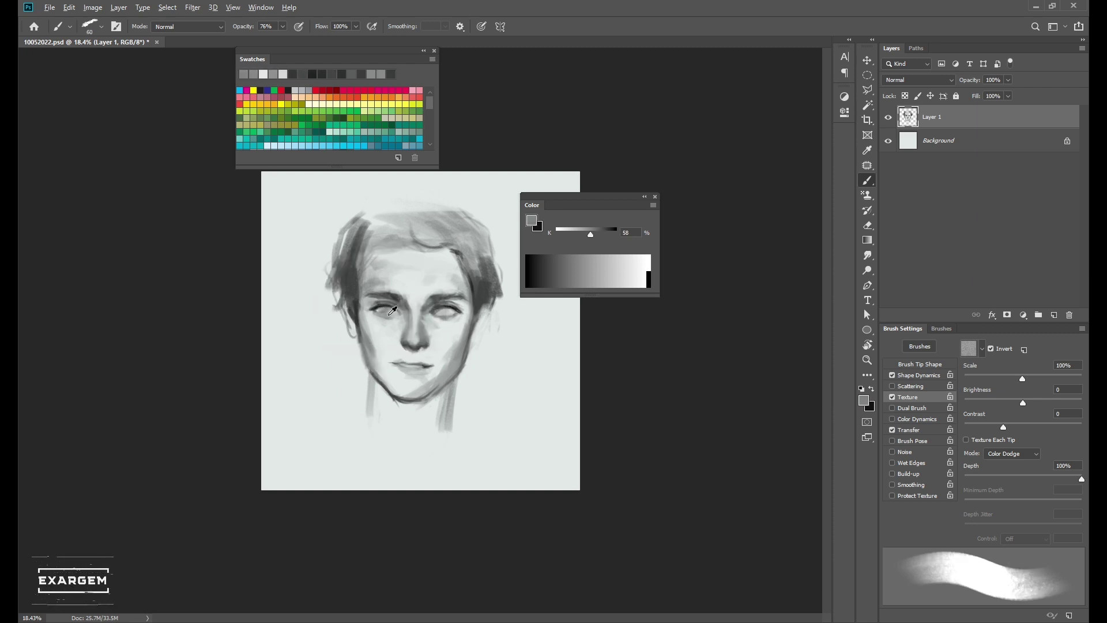
{"action": "left_click", "coordinate": [381, 321], "text": "alt"}
{"action": "left_click_drag", "start_coordinate": [381, 321], "coordinate": [426, 317]}
- Sample mid, dark and light greys from the face and forehead
{"action": "key", "text": "bracketleft"}
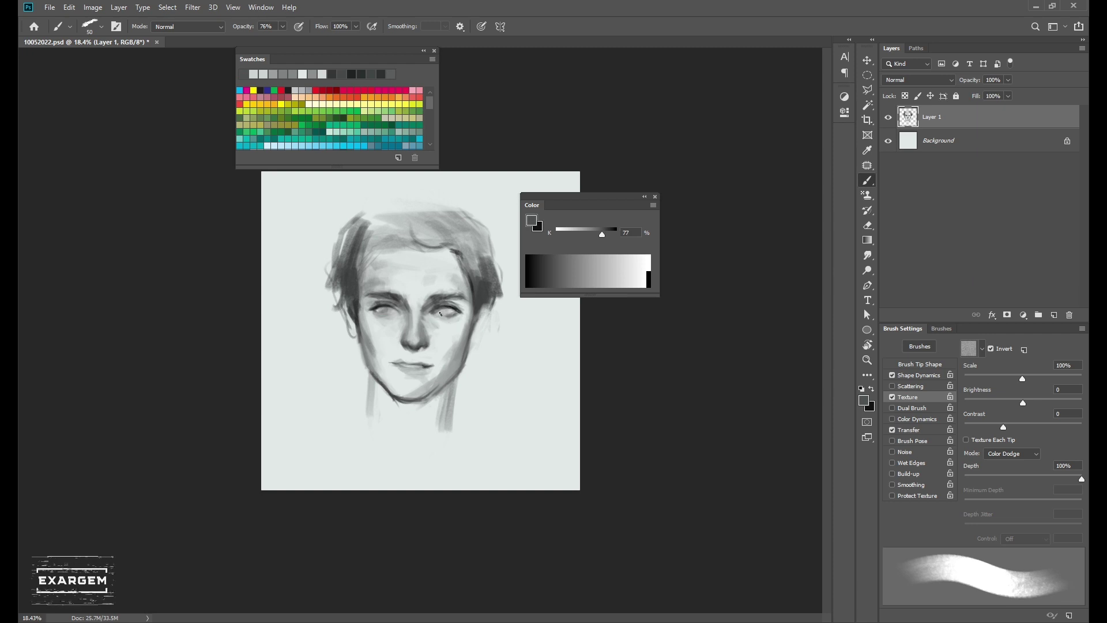
{"action": "key", "text": "bracketleft"}
{"action": "left_click", "coordinate": [442, 308], "text": "alt"}
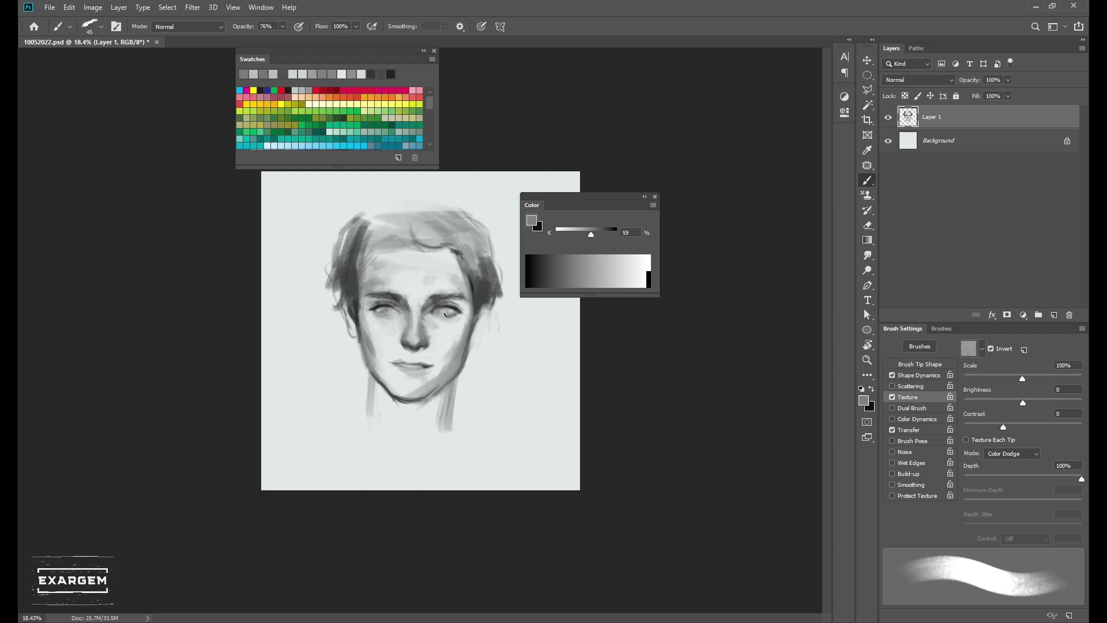
{"action": "left_click", "coordinate": [441, 312], "text": "alt"}
{"action": "key", "text": "bracketright"}
{"action": "key", "text": "bracketright"}
{"action": "key", "text": "bracketright"}
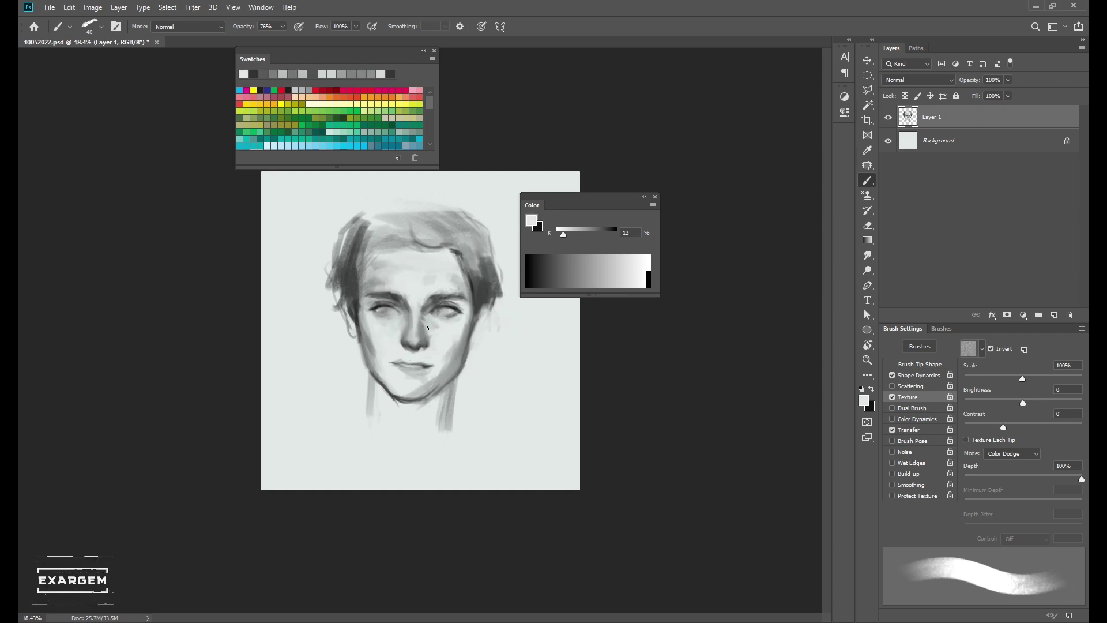
{"action": "scroll", "coordinate": [417, 340], "scroll_direction": "up", "scroll_amount": 3}
{"action": "left_click", "coordinate": [457, 271], "text": "alt"}
{"action": "left_click", "coordinate": [411, 294], "text": "alt"}
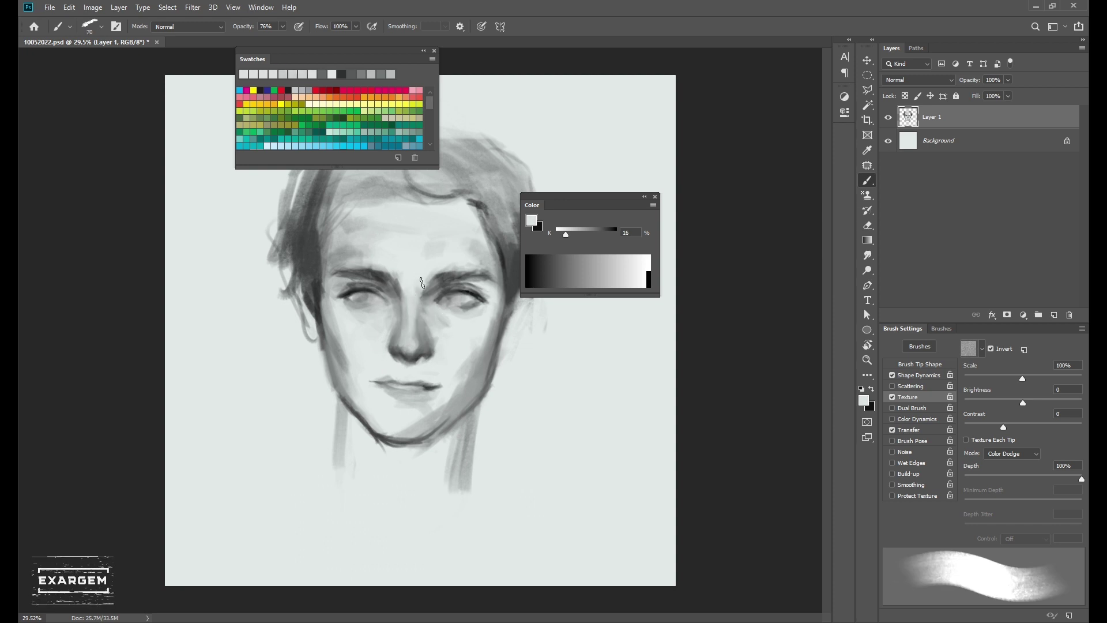
- Take a dark grey near the brow and a mid grey for nose detail with a finer brush
{"action": "key", "text": "bracketleft"}
{"action": "key", "text": "bracketleft"}
{"action": "left_click", "coordinate": [455, 283], "text": "alt"}
{"action": "key", "text": "bracketleft"}
{"action": "key", "text": "bracketleft"}
{"action": "key", "text": "bracketleft"}
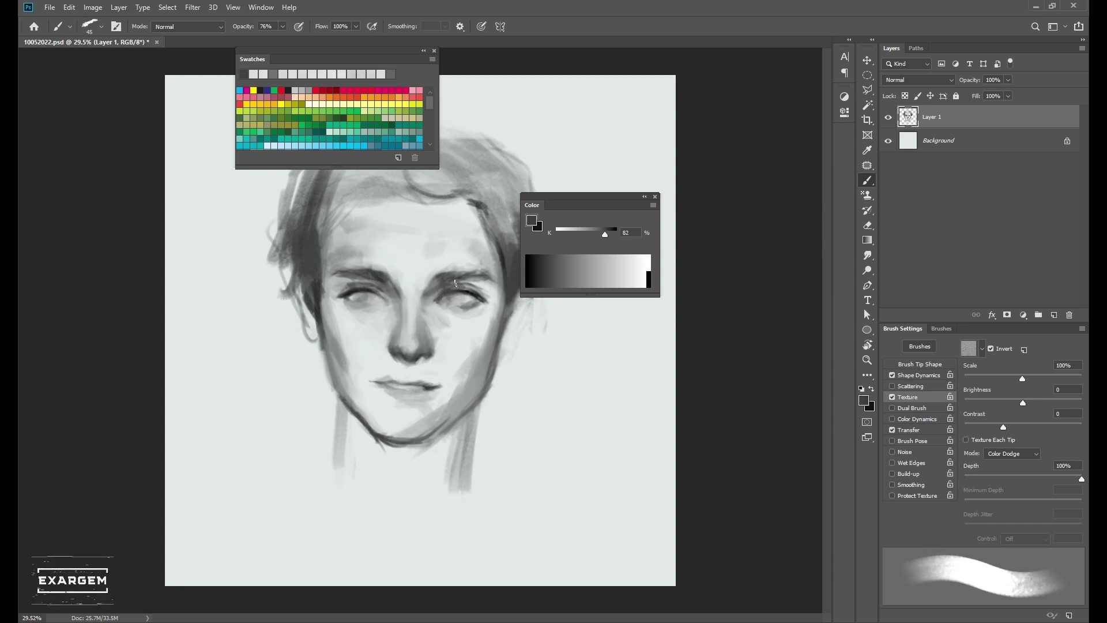
{"action": "key", "text": "bracketleft"}
{"action": "key", "text": "bracketleft"}
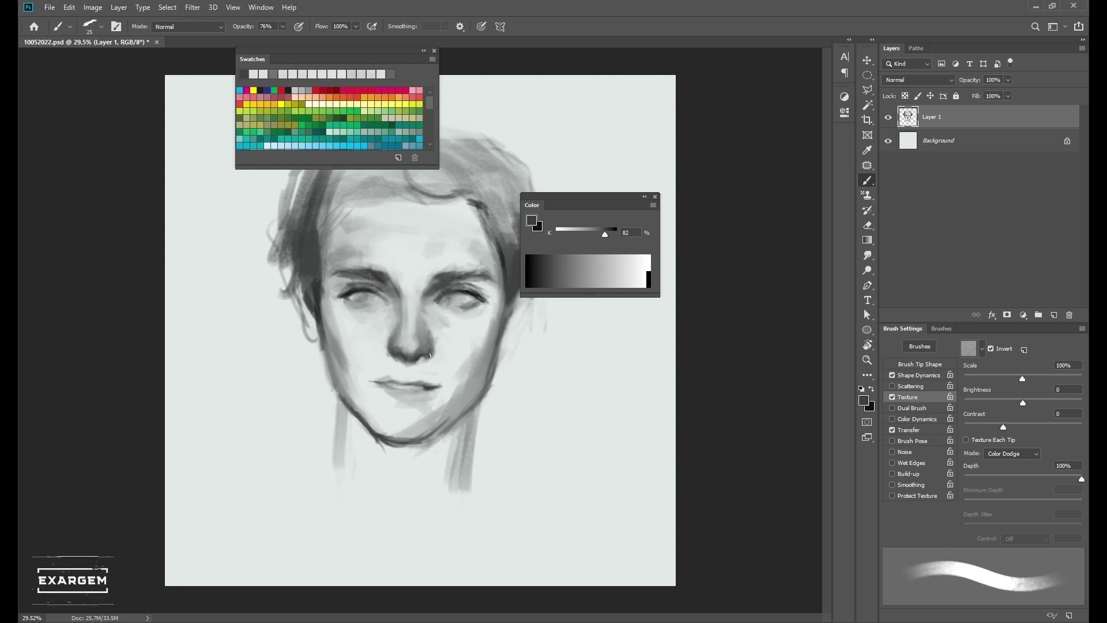
{"action": "left_click", "coordinate": [422, 359], "text": "alt"}
{"action": "key", "text": "bracketright"}
{"action": "key", "text": "bracketright"}
{"action": "key", "text": "bracketright"}
- Set brush opacity to 75% and lighten the lips with light grey
{"action": "key", "text": "7"}
{"action": "key", "text": "5"}
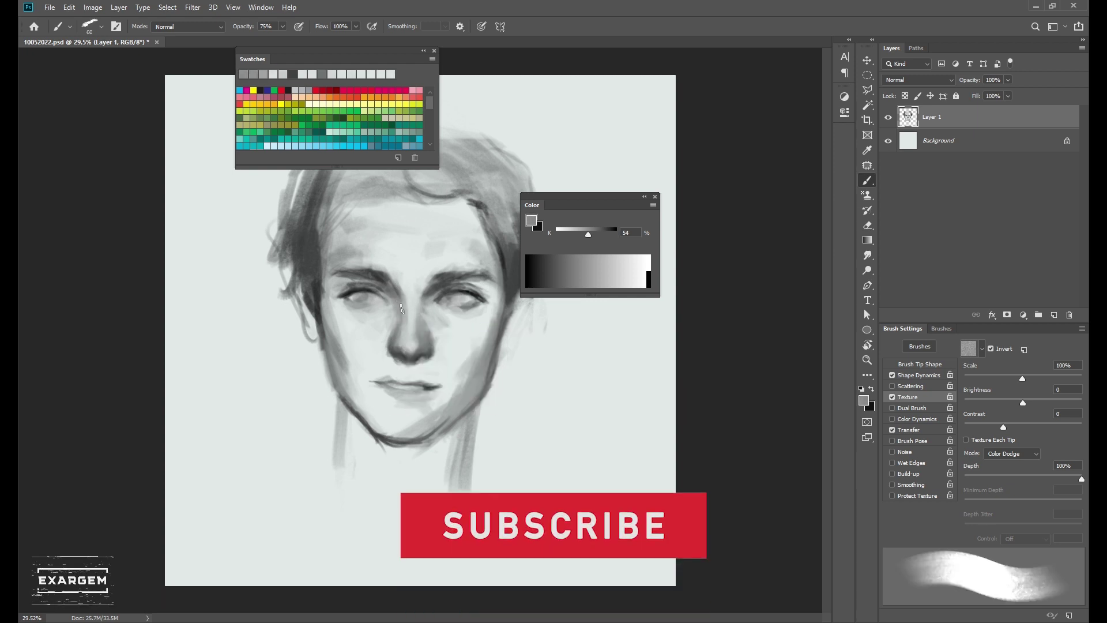
{"action": "left_click", "coordinate": [429, 367], "text": "alt"}
{"action": "key", "text": "bracketleft"}
{"action": "key", "text": "bracketright"}
{"action": "left_click", "coordinate": [422, 381], "text": "alt"}
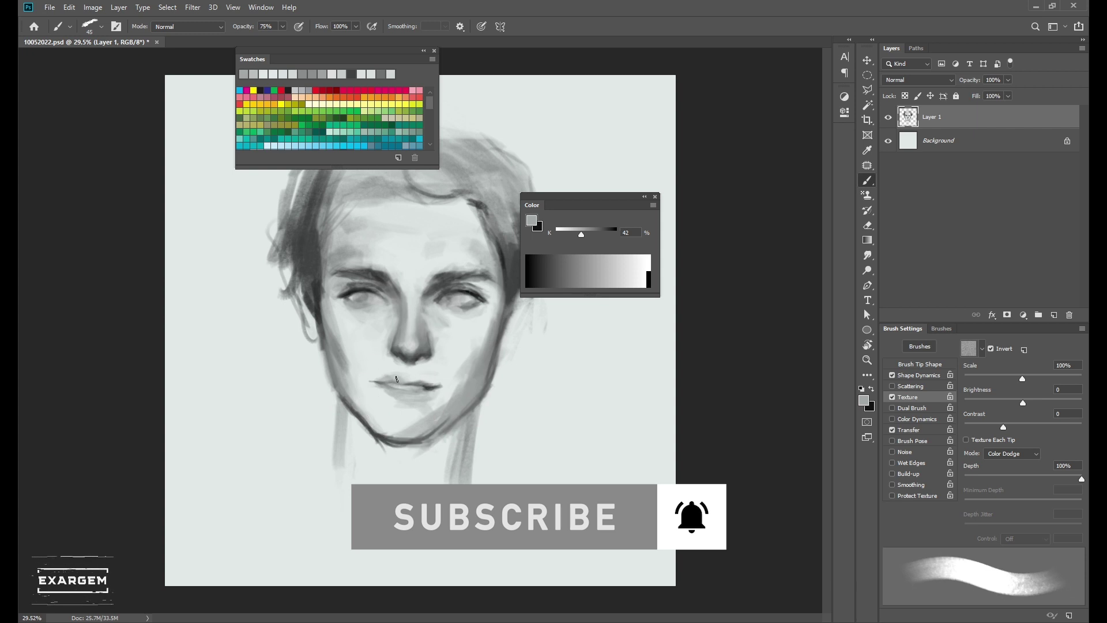
{"action": "scroll", "coordinate": [432, 379], "scroll_direction": "down", "scroll_amount": 1}
{"action": "left_click", "coordinate": [410, 375], "text": "alt"}
{"action": "left_click_drag", "start_coordinate": [399, 379], "coordinate": [421, 379]}
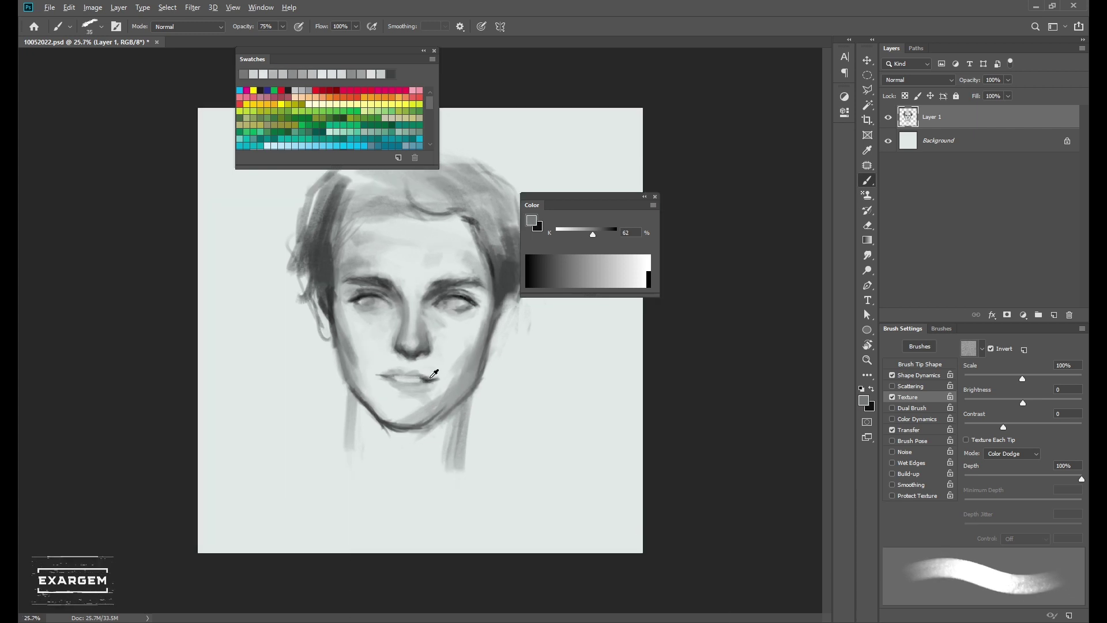
- Shade the lips and cheek with mid and light greys sampled nearby
{"action": "key", "text": "bracketleft"}
{"action": "key", "text": "bracketleft"}
{"action": "key", "text": "bracketleft"}
{"action": "scroll", "coordinate": [402, 369], "scroll_direction": "down", "scroll_amount": 1}
{"action": "left_click", "coordinate": [389, 369], "text": "alt"}
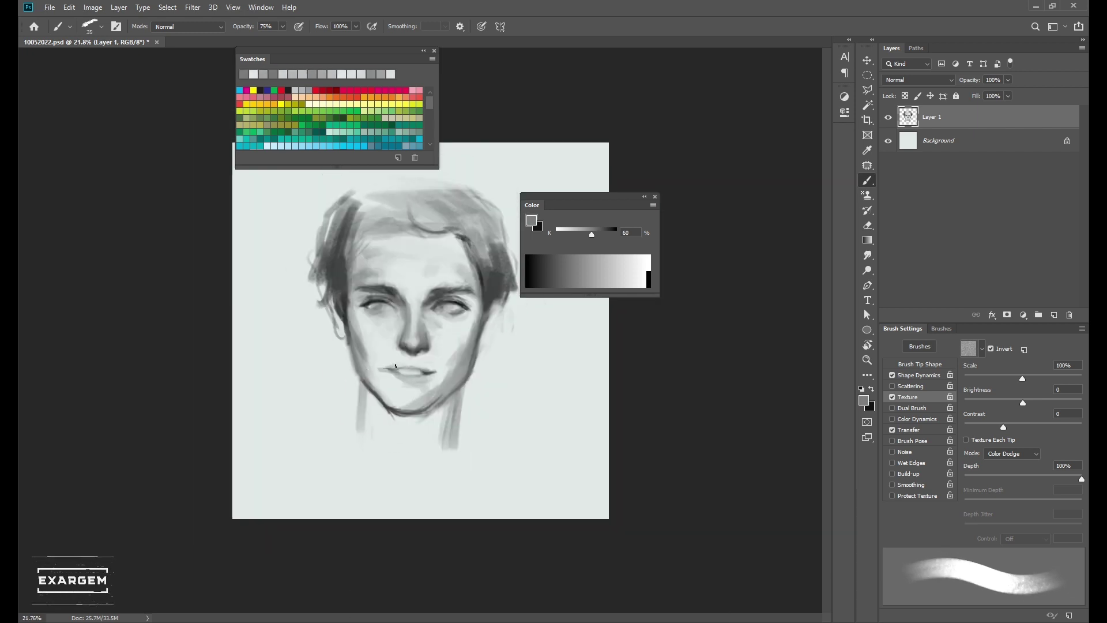
{"action": "key", "text": "bracketright"}
{"action": "key", "text": "bracketright"}
{"action": "key", "text": "bracketright"}
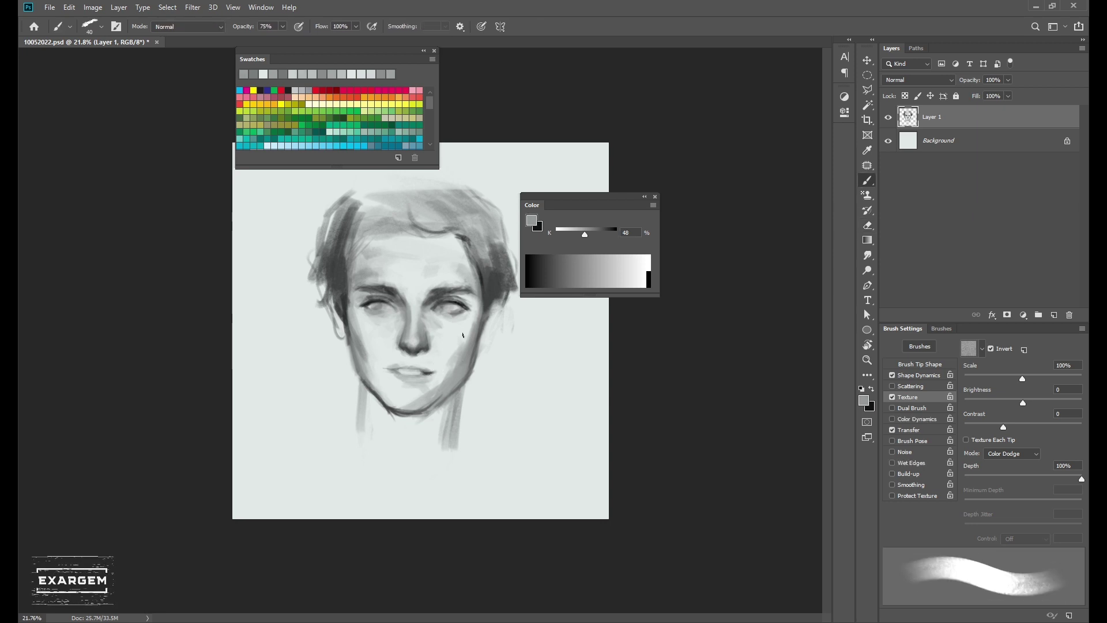
{"action": "left_click", "coordinate": [446, 340], "text": "alt"}
{"action": "left_click", "coordinate": [460, 310], "text": "alt"}
{"action": "key", "text": "bracketleft"}
{"action": "key", "text": "bracketleft"}
{"action": "key", "text": "bracketleft"}
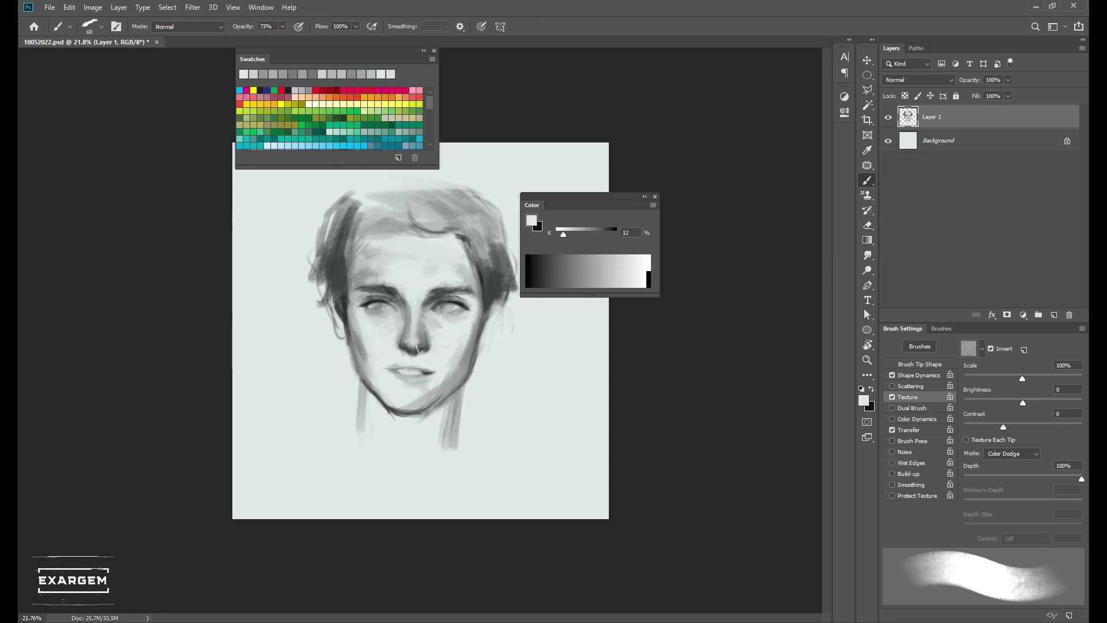
{"action": "key", "text": "bracketright"}
{"action": "key", "text": "bracketright"}
- Refine the nose with dark and mid greys at progressively smaller brush sizes
{"action": "left_click", "coordinate": [353, 332], "text": "alt"}
{"action": "key", "text": "bracketleft"}
{"action": "key", "text": "bracketleft"}
{"action": "left_click", "coordinate": [404, 338], "text": "alt"}
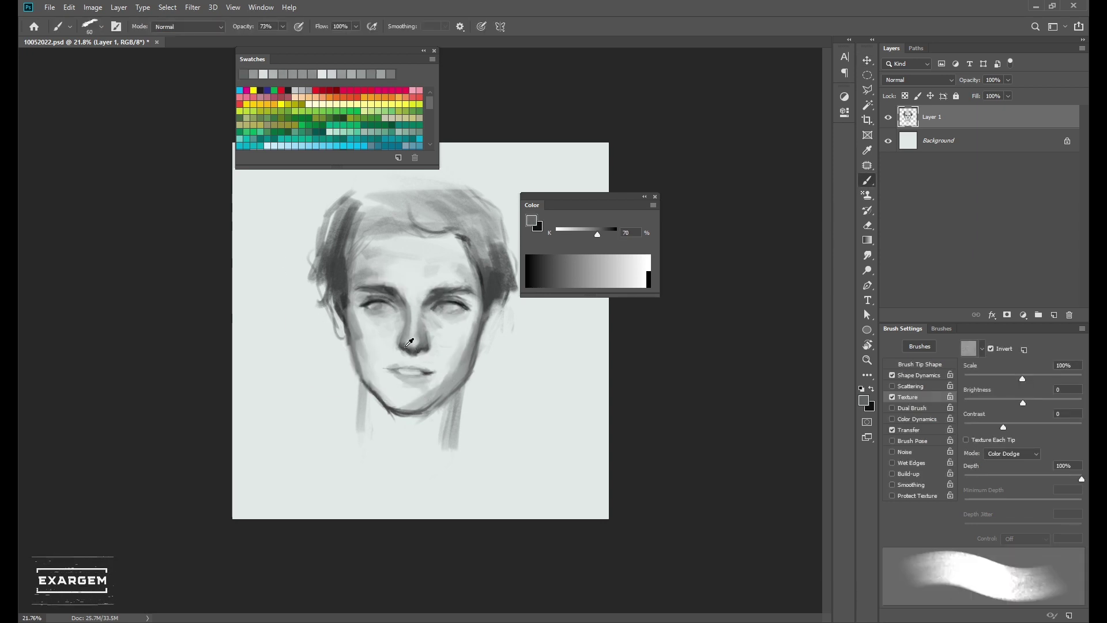
{"action": "key", "text": "bracketleft"}
{"action": "left_click", "coordinate": [400, 344], "text": "alt"}
{"action": "key", "text": "bracketleft"}
{"action": "left_click", "coordinate": [416, 334], "text": "alt"}
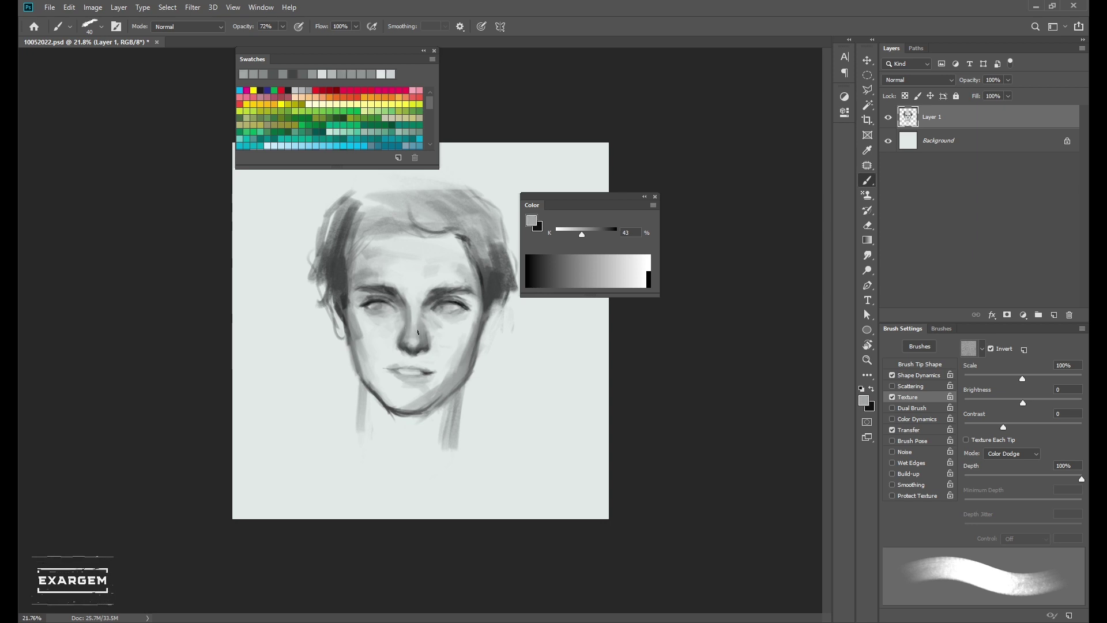
{"action": "left_click", "coordinate": [434, 367], "text": "alt"}
{"action": "key", "text": "bracketleft"}
{"action": "scroll", "coordinate": [403, 375], "scroll_direction": "up", "scroll_amount": 2}
- Repaint the chin and darken the left and right jawlines
{"action": "left_click", "coordinate": [361, 277], "text": "alt"}
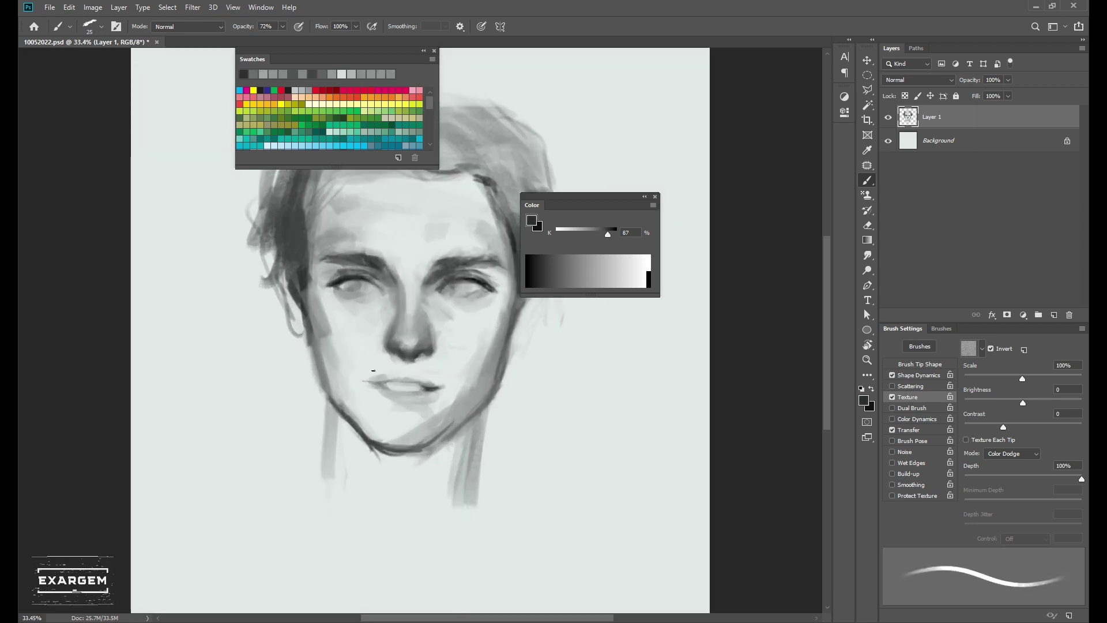
{"action": "left_click", "coordinate": [369, 404], "text": "alt"}
{"action": "key", "text": "bracketright"}
{"action": "key", "text": "bracketright"}
{"action": "key", "text": "bracketright"}
{"action": "left_click_drag", "start_coordinate": [345, 403], "coordinate": [404, 455]}
{"action": "left_click", "coordinate": [318, 342], "text": "alt"}
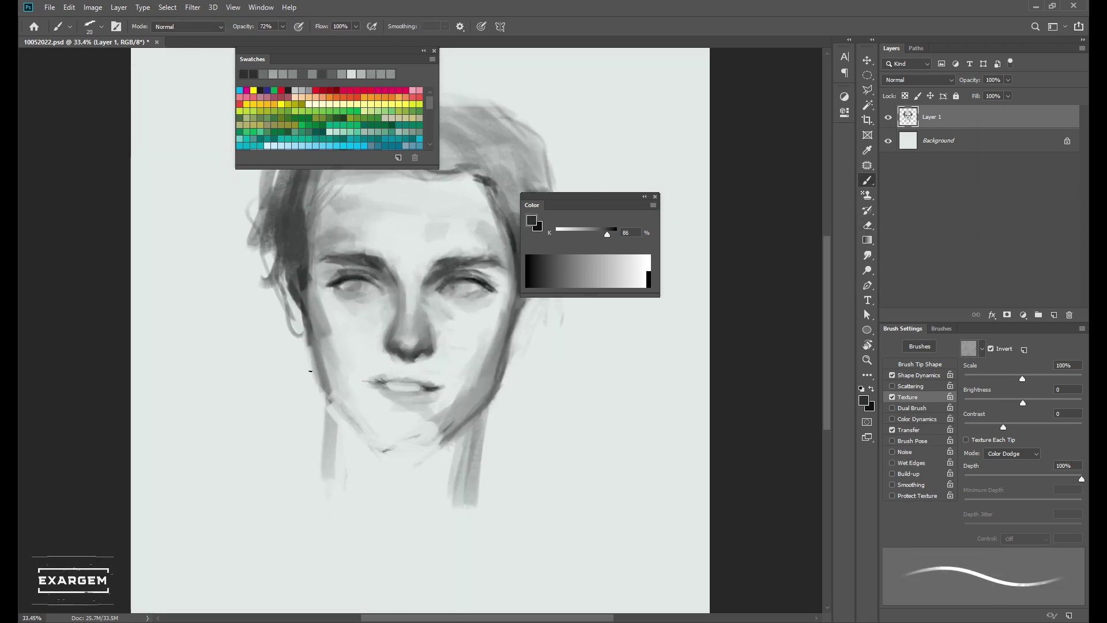
{"action": "key", "text": "bracketleft"}
{"action": "key", "text": "bracketleft"}
{"action": "key", "text": "bracketleft"}
{"action": "left_click_drag", "start_coordinate": [303, 314], "coordinate": [321, 403]}
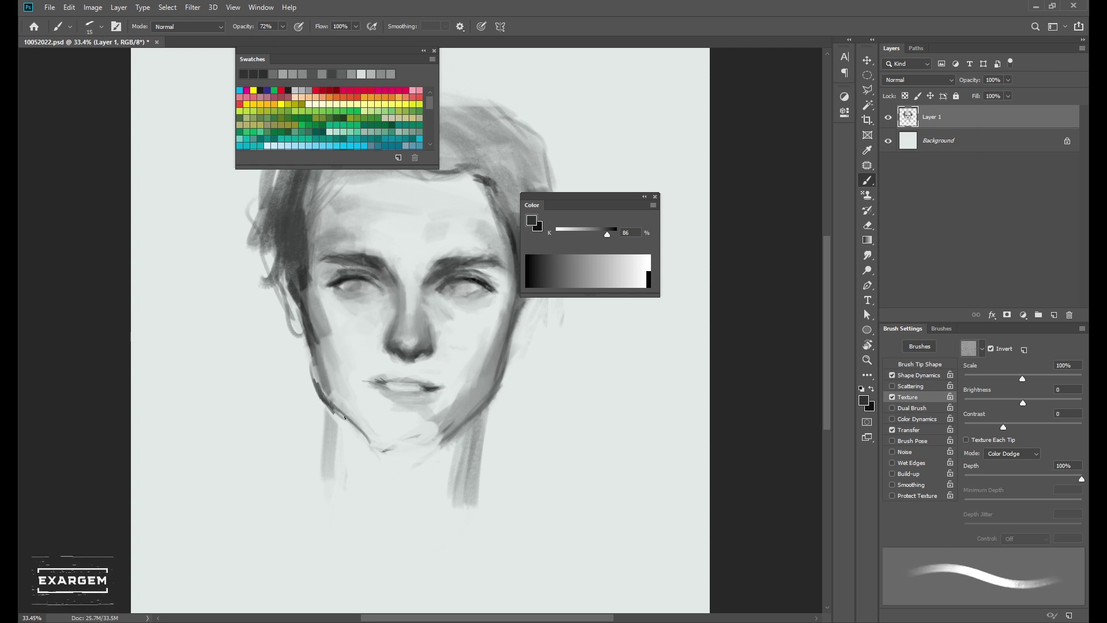
{"action": "key", "text": "bracketright"}
{"action": "key", "text": "bracketright"}
{"action": "key", "text": "bracketright"}
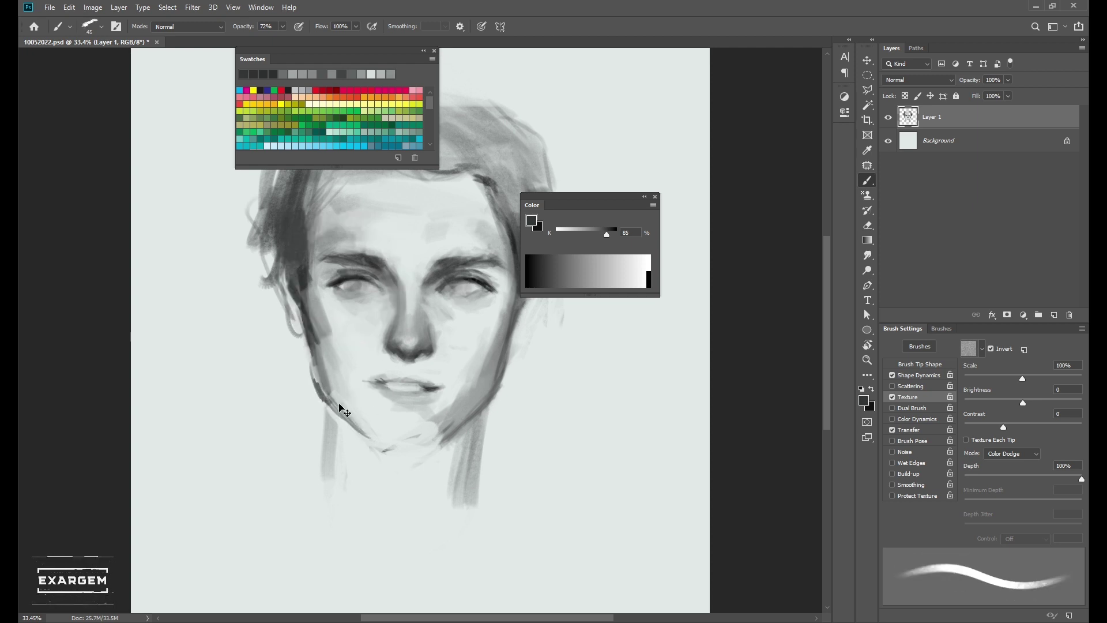
{"action": "left_click_drag", "start_coordinate": [401, 455], "coordinate": [493, 397]}
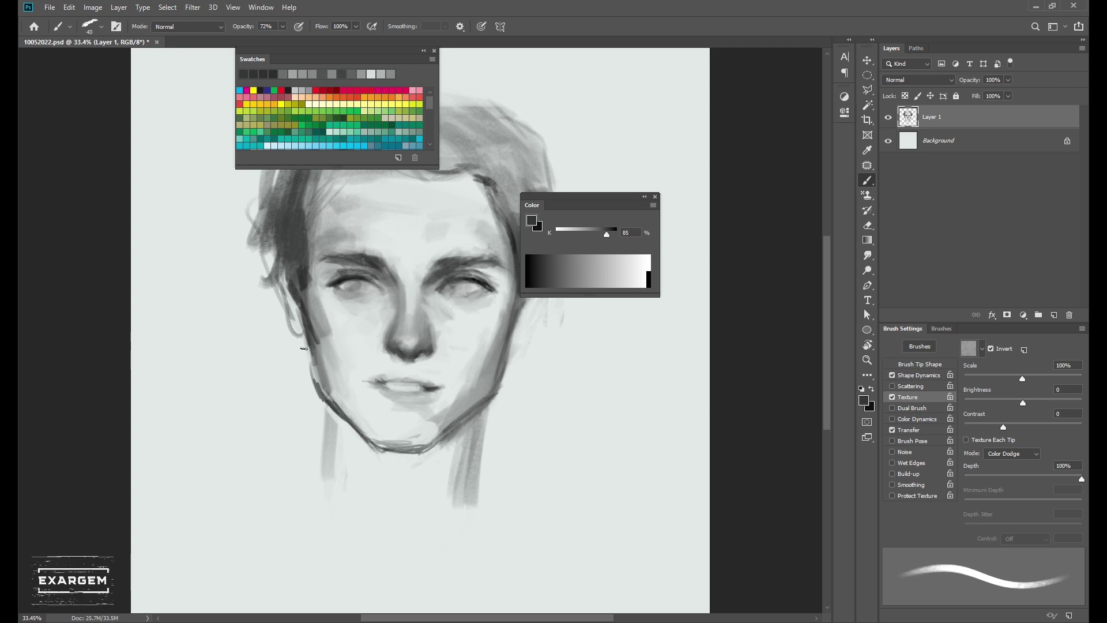
- Darken the hair strokes across the top of the head with a dark grey
{"action": "scroll", "coordinate": [419, 343], "scroll_direction": "down", "scroll_amount": 3}
{"action": "key", "text": "e"}
{"action": "key", "text": "b"}
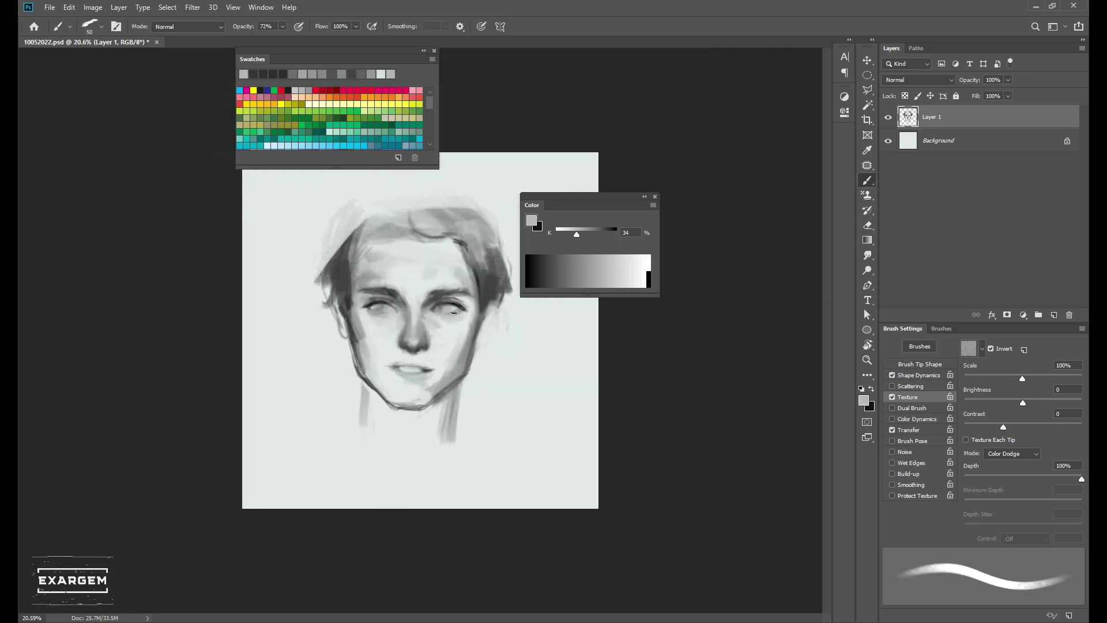
{"action": "left_click", "coordinate": [452, 299], "text": "alt"}
{"action": "key", "text": "bracketright"}
{"action": "key", "text": "bracketright"}
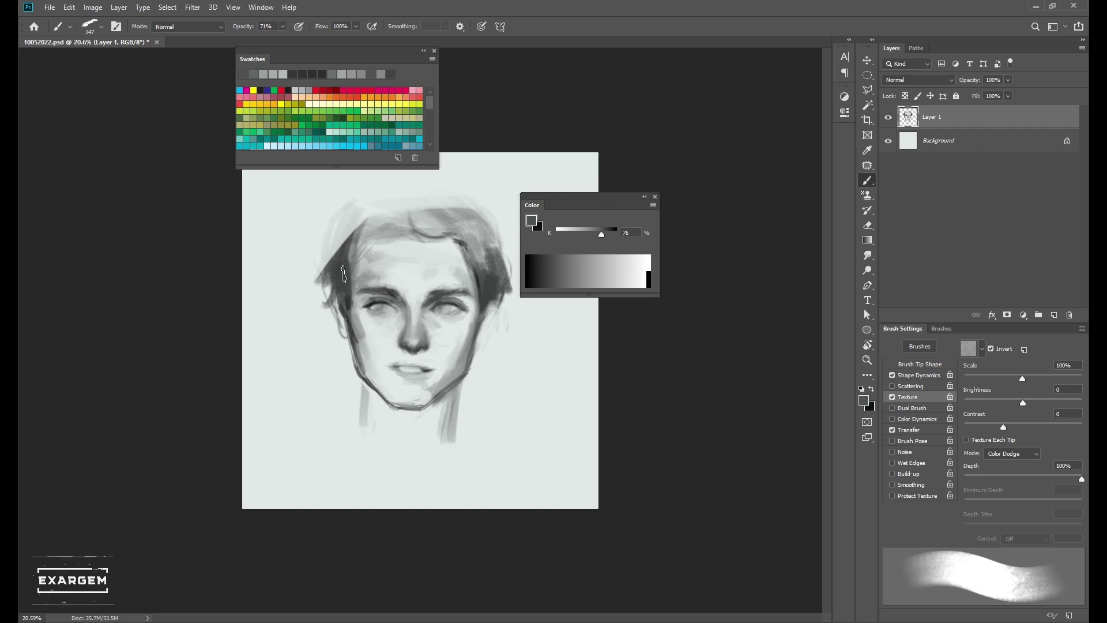
{"action": "left_click", "coordinate": [331, 281], "text": "alt"}
{"action": "mouse_move", "coordinate": [358, 251]}
{"action": "left_mouse_down"}
{"action": "mouse_move", "coordinate": [424, 254]}
{"action": "mouse_move", "coordinate": [464, 239]}
{"action": "left_mouse_up"}
- Pick pure black, then erase back the stray face and neck strokes
{"action": "key", "text": "bracketright"}
{"action": "left_click", "coordinate": [356, 331], "text": "alt"}
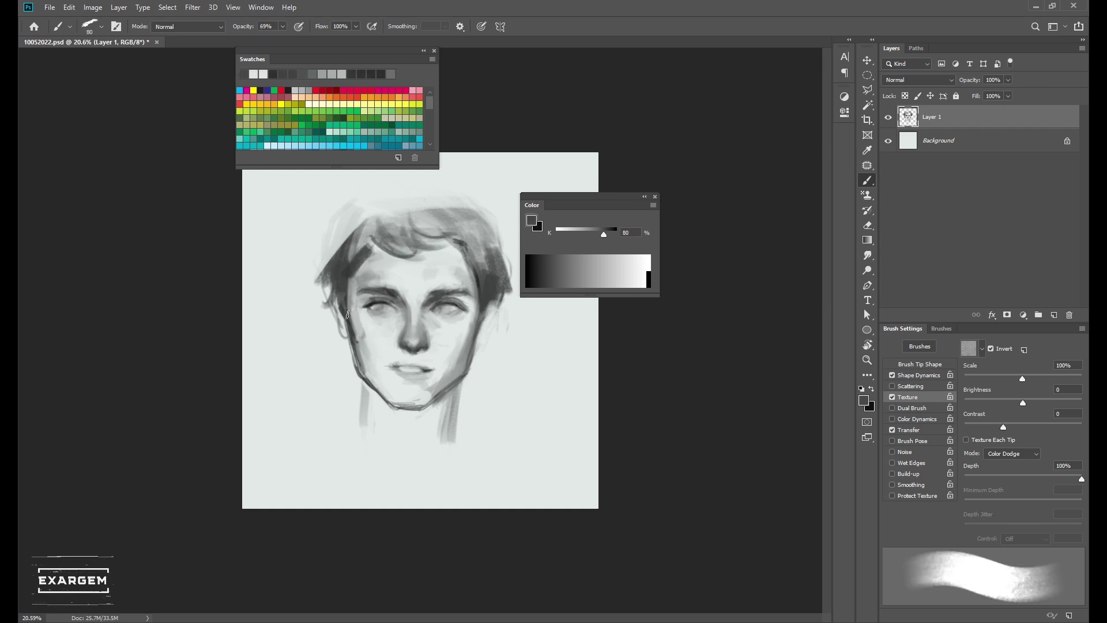
{"action": "left_click", "coordinate": [350, 325], "text": "alt"}
{"action": "key", "text": "bracketleft"}
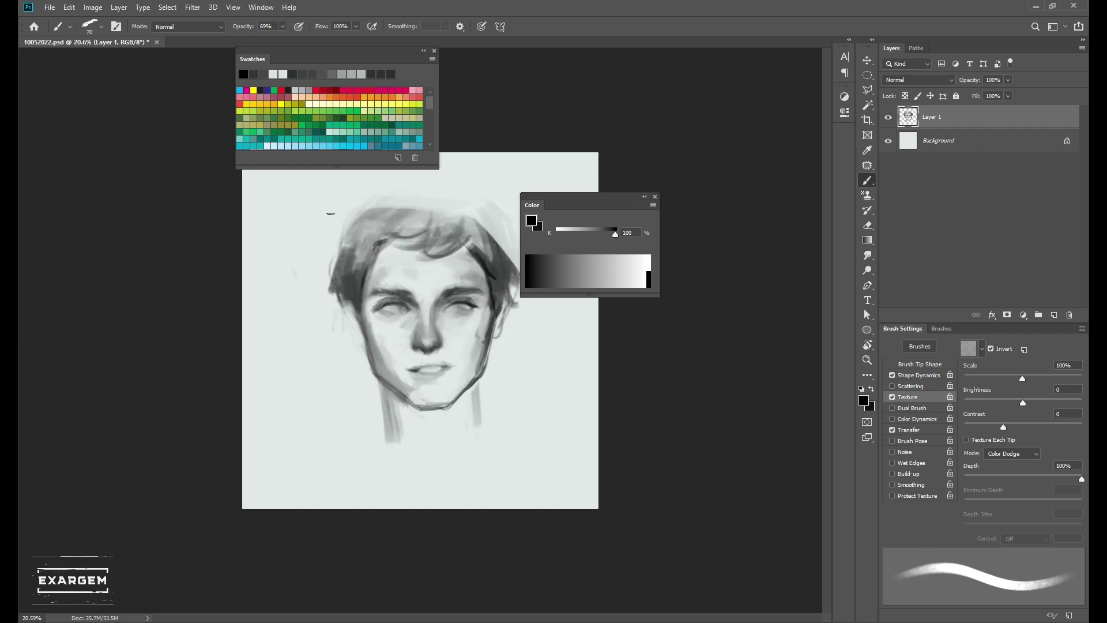
{"action": "key", "text": "e"}
{"action": "mouse_move", "coordinate": [369, 403]}
{"action": "left_mouse_down"}
{"action": "mouse_move", "coordinate": [349, 345]}
{"action": "mouse_move", "coordinate": [367, 373]}
{"action": "left_mouse_up"}
{"action": "key", "text": "b"}
- Add a jaw stroke, erase the right jaw and neck strokes, and darken the left jawline
{"action": "left_click", "coordinate": [352, 266], "text": "alt"}
{"action": "key", "text": "bracketleft"}
{"action": "key", "text": "bracketleft"}
{"action": "key", "text": "bracketleft"}
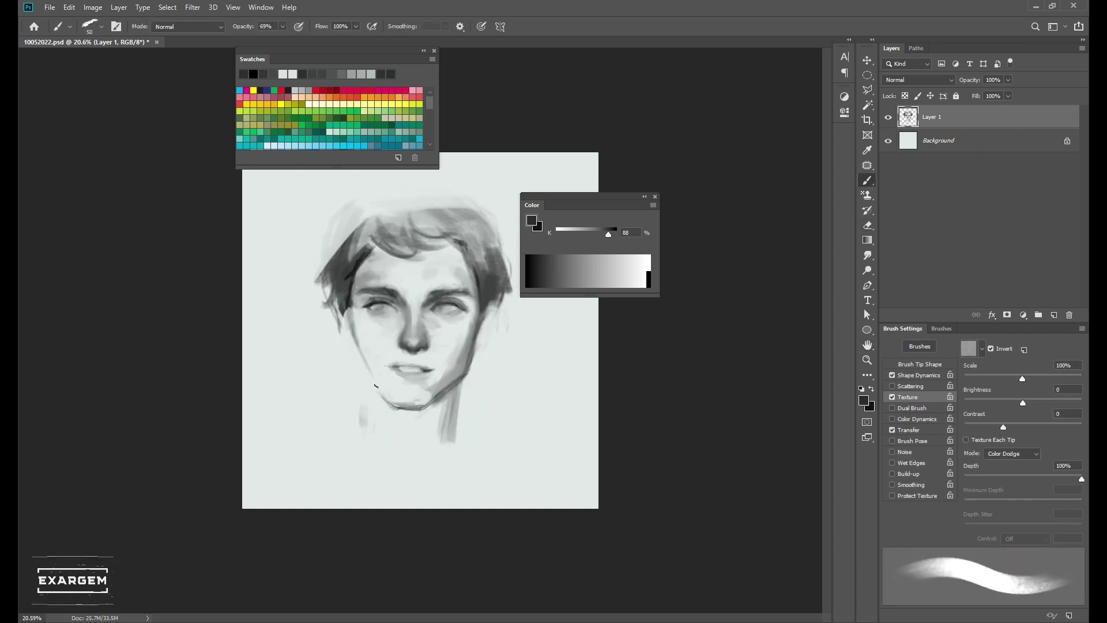
{"action": "left_click_drag", "start_coordinate": [353, 336], "coordinate": [397, 406]}
{"action": "key", "text": "e"}
{"action": "left_click_drag", "start_coordinate": [464, 369], "coordinate": [445, 443]}
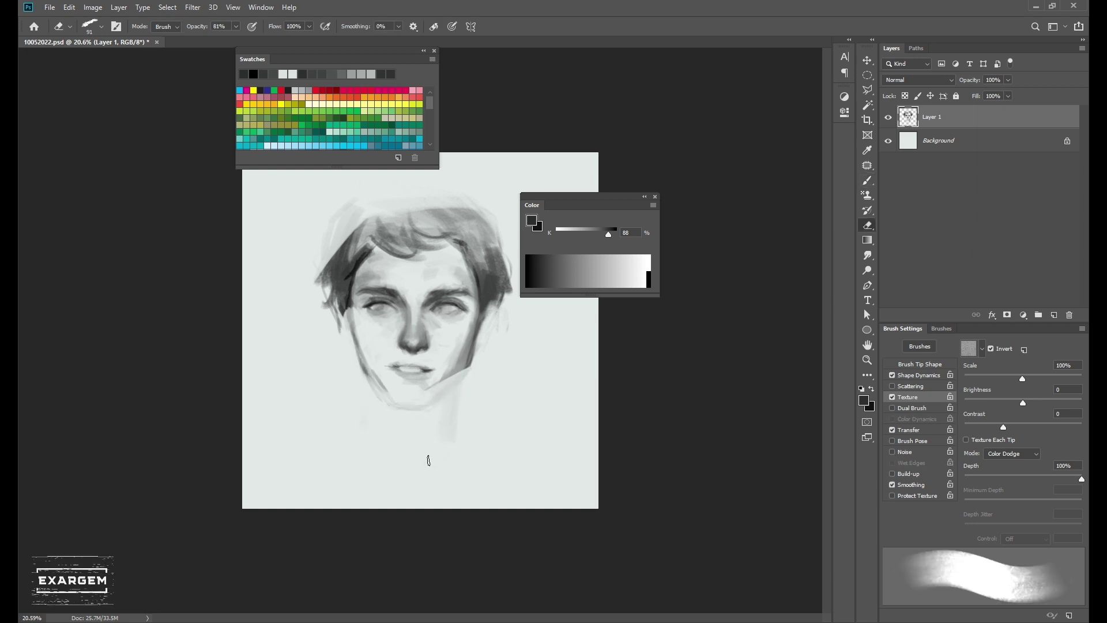
{"action": "key", "text": "b"}
{"action": "left_click", "coordinate": [378, 390], "text": "alt"}
{"action": "key", "text": "bracketleft"}
{"action": "left_click_drag", "start_coordinate": [373, 375], "coordinate": [376, 385]}
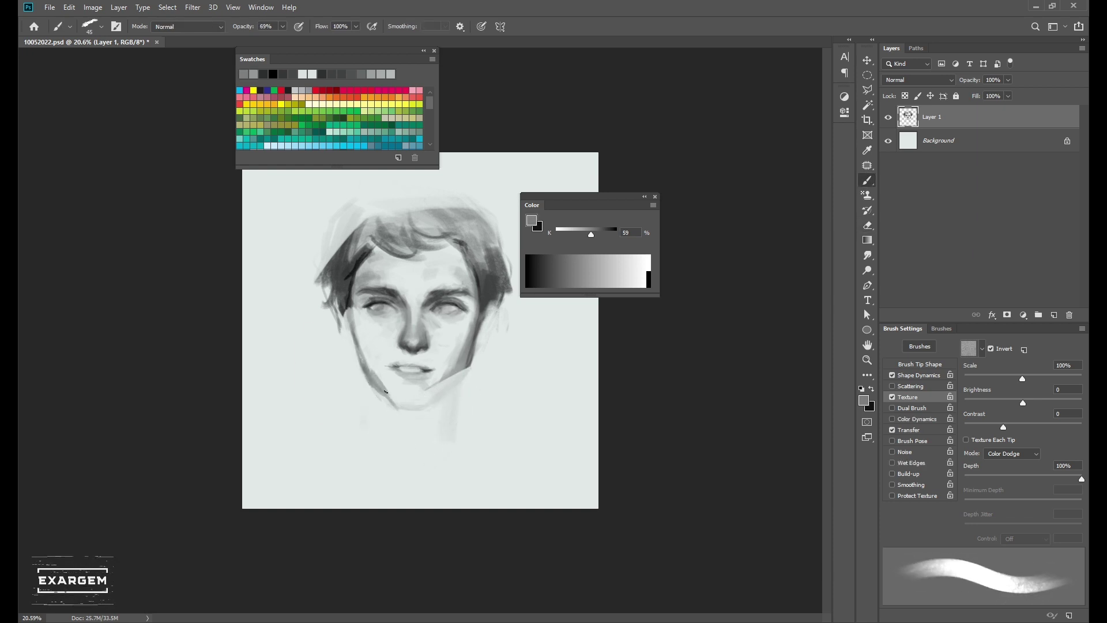
- Paint a dark stroke into the left hair and lighten the top of the hair
{"action": "left_click", "coordinate": [377, 376], "text": "alt"}
{"action": "key", "text": "bracketright"}
{"action": "key", "text": "bracketright"}
{"action": "key", "text": "bracketright"}
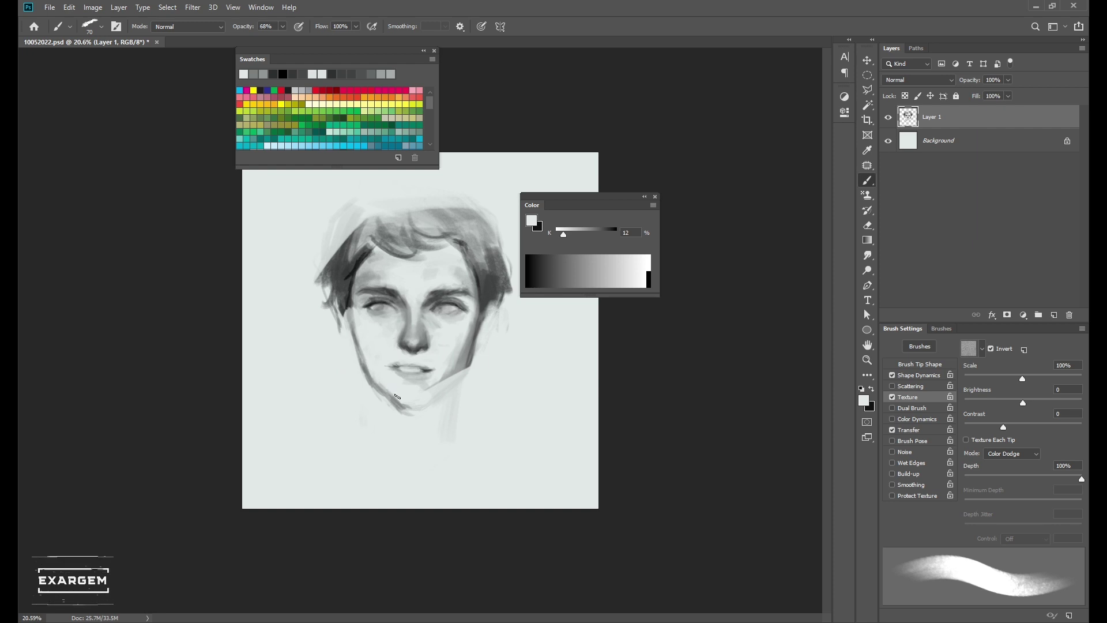
{"action": "key", "text": "bracketleft"}
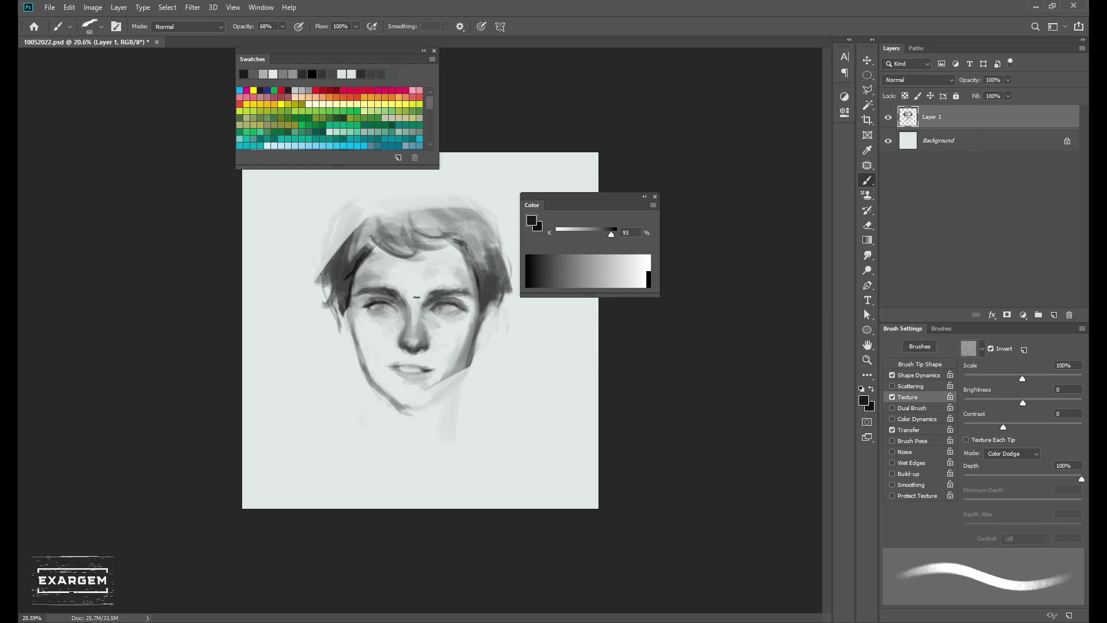
{"action": "left_click", "coordinate": [348, 281], "text": "alt"}
{"action": "key", "text": "bracketright"}
{"action": "key", "text": "bracketright"}
{"action": "key", "text": "bracketright"}
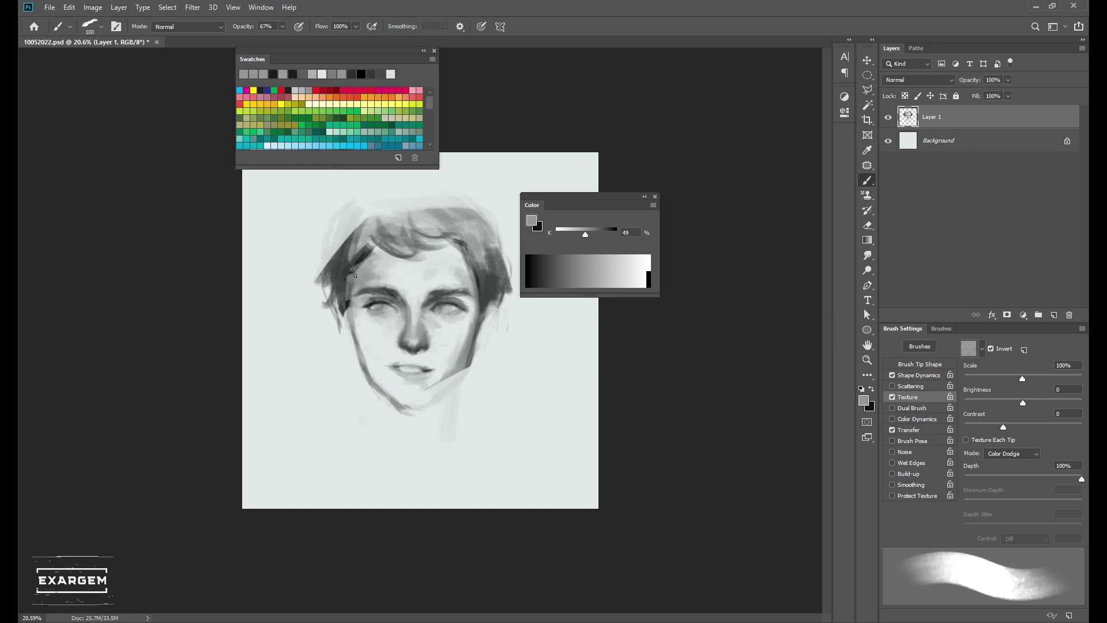
{"action": "left_click_drag", "start_coordinate": [350, 264], "coordinate": [390, 238]}
{"action": "scroll", "coordinate": [390, 238], "scroll_direction": "down", "scroll_amount": 3}
{"action": "key", "text": "bracketleft"}
{"action": "left_click_drag", "start_coordinate": [460, 245], "coordinate": [455, 317]}
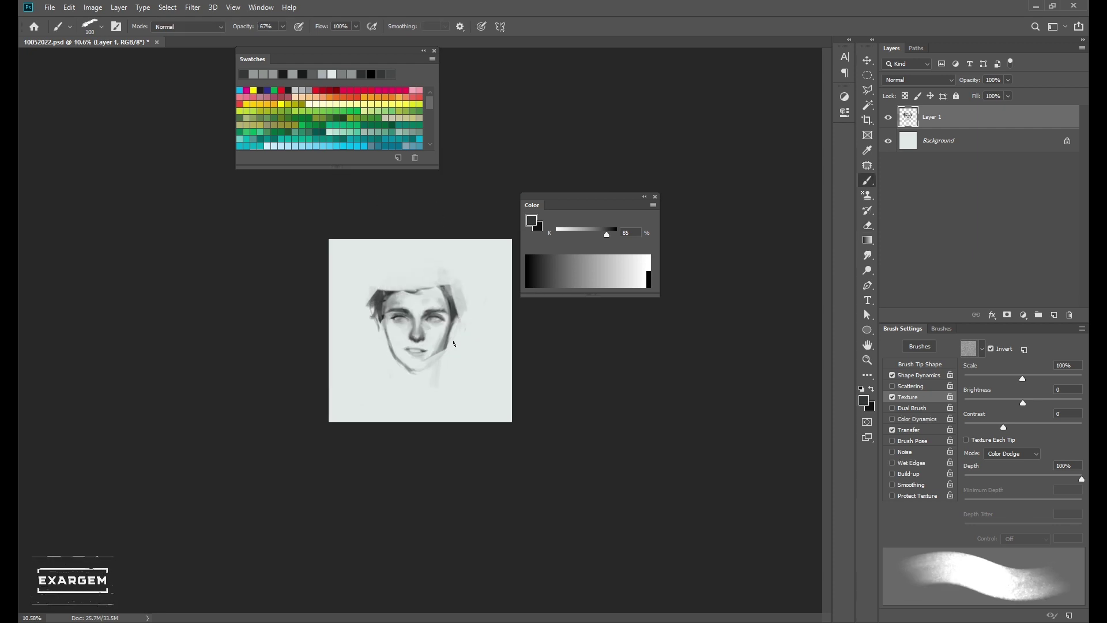
- Sample lighter and dark greys from the face and resize the brush
{"action": "left_click", "coordinate": [447, 333], "text": "alt"}
{"action": "key", "text": "bracketleft"}
{"action": "key", "text": "bracketleft"}
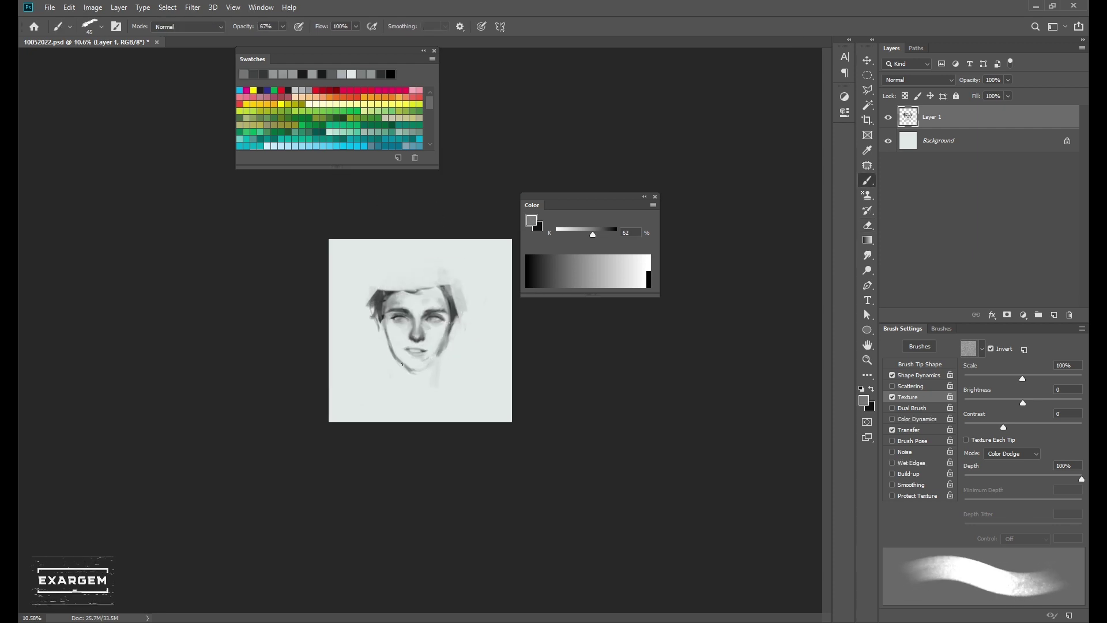
{"action": "scroll", "coordinate": [437, 356], "scroll_direction": "up", "scroll_amount": 2}
{"action": "left_click", "coordinate": [404, 397], "text": "alt"}
{"action": "key", "text": "bracketleft"}
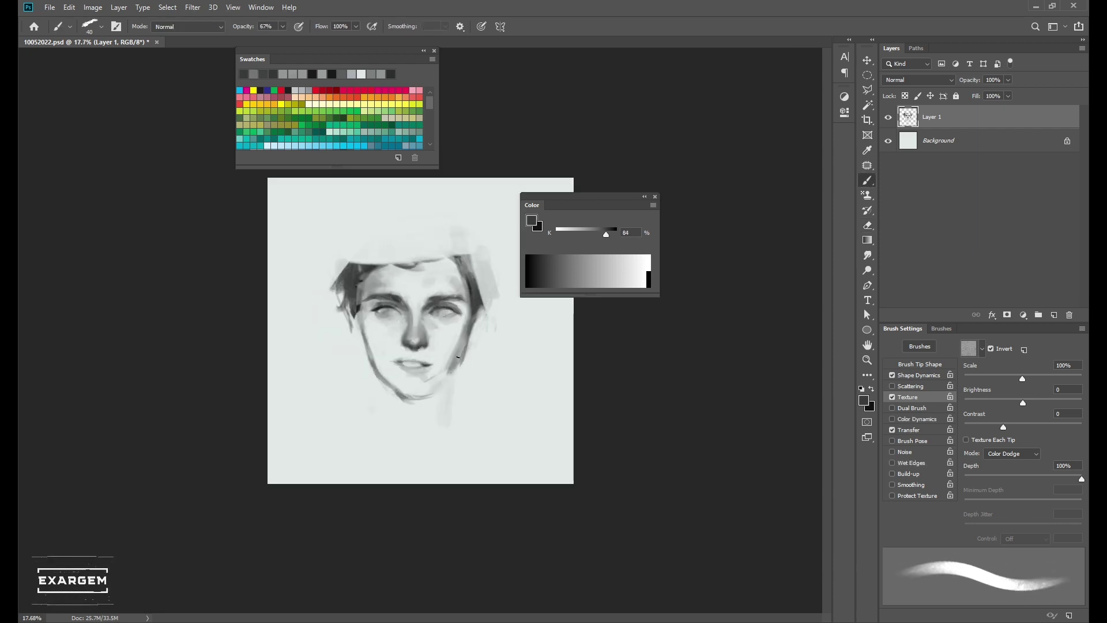
{"action": "key", "text": "bracketright"}
{"action": "key", "text": "bracketright"}
{"action": "key", "text": "bracketright"}
- Pick up mid grey, darker tones and near-black from the face, hair and jaw
{"action": "left_click", "coordinate": [462, 349], "text": "alt"}
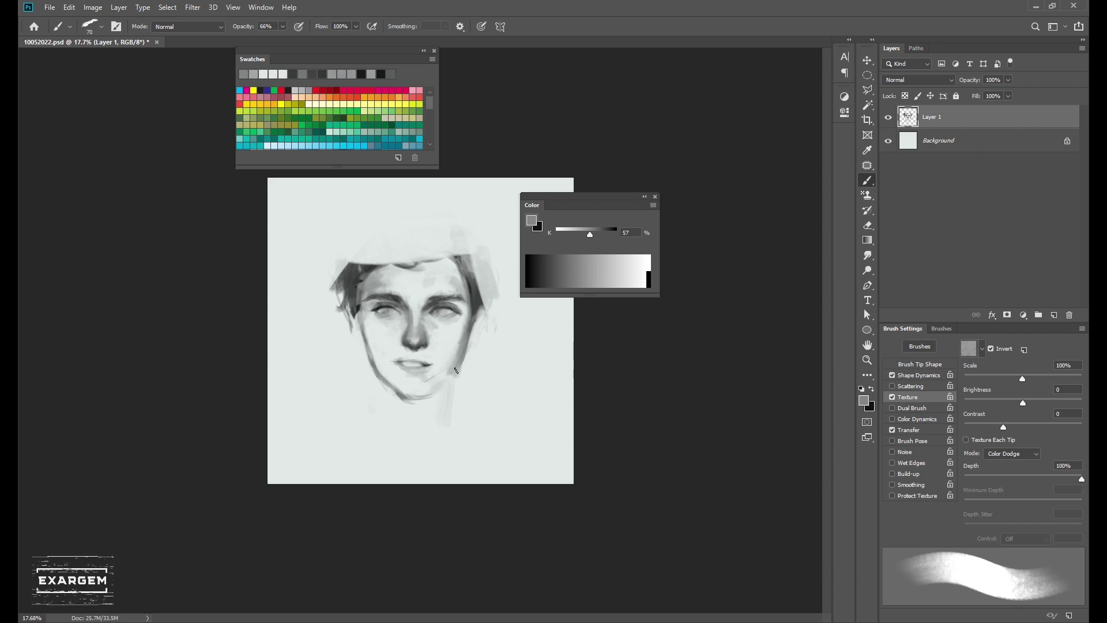
{"action": "left_click", "coordinate": [438, 306], "text": "alt"}
{"action": "key", "text": "bracketleft"}
{"action": "left_click", "coordinate": [371, 304], "text": "alt"}
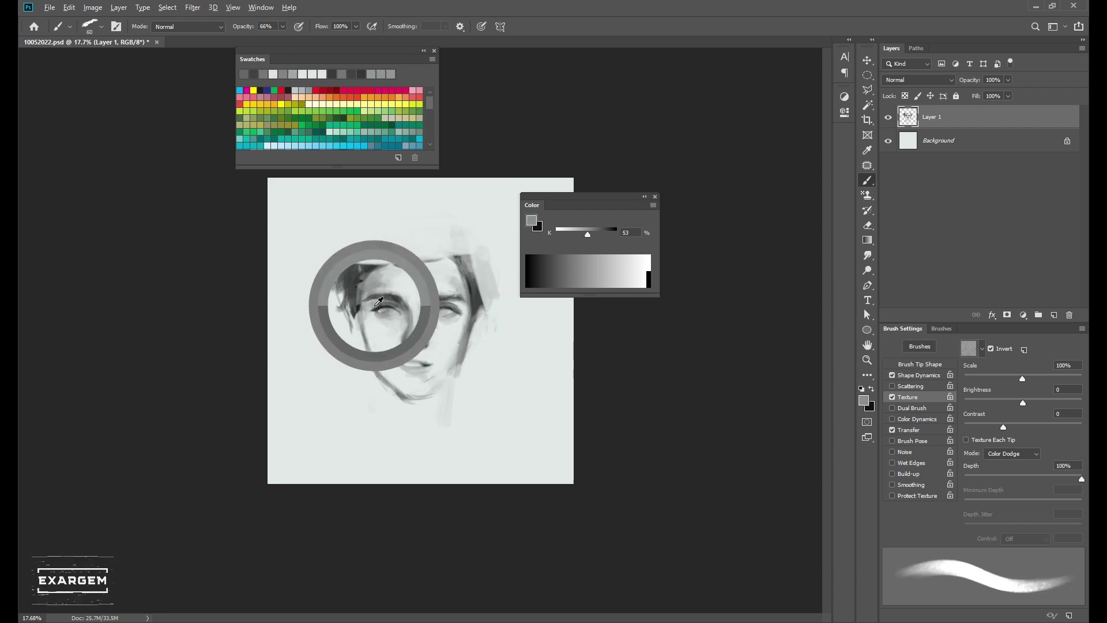
{"action": "key", "text": "bracketleft"}
{"action": "key", "text": "bracketleft"}
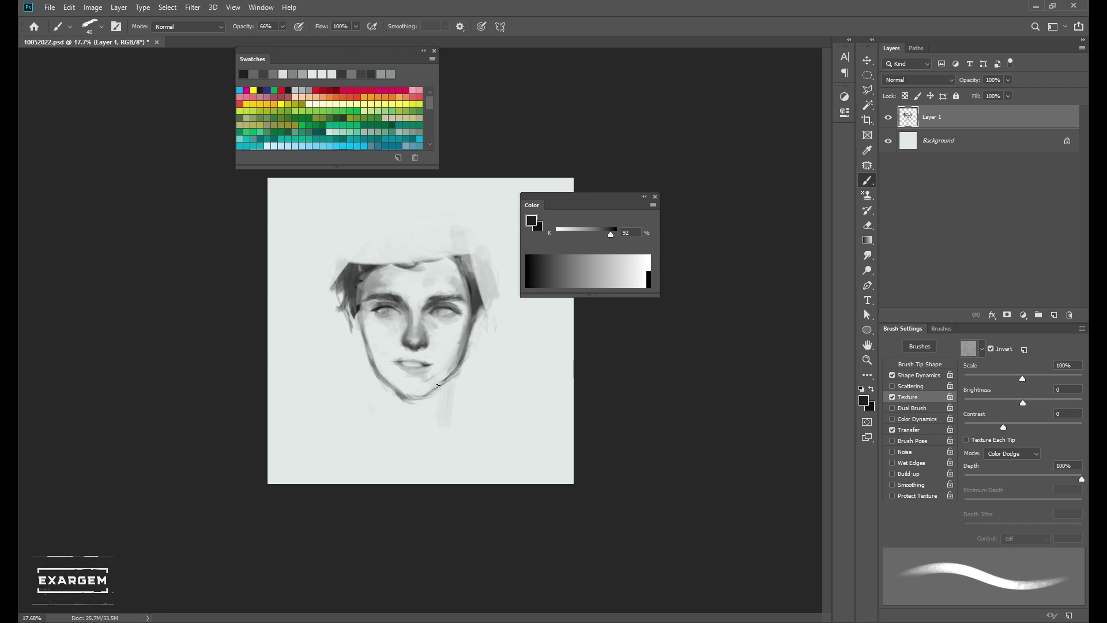
{"action": "key", "text": "bracketright"}
{"action": "key", "text": "bracketright"}
{"action": "key", "text": "bracketright"}
{"action": "left_click", "coordinate": [379, 305], "text": "alt"}
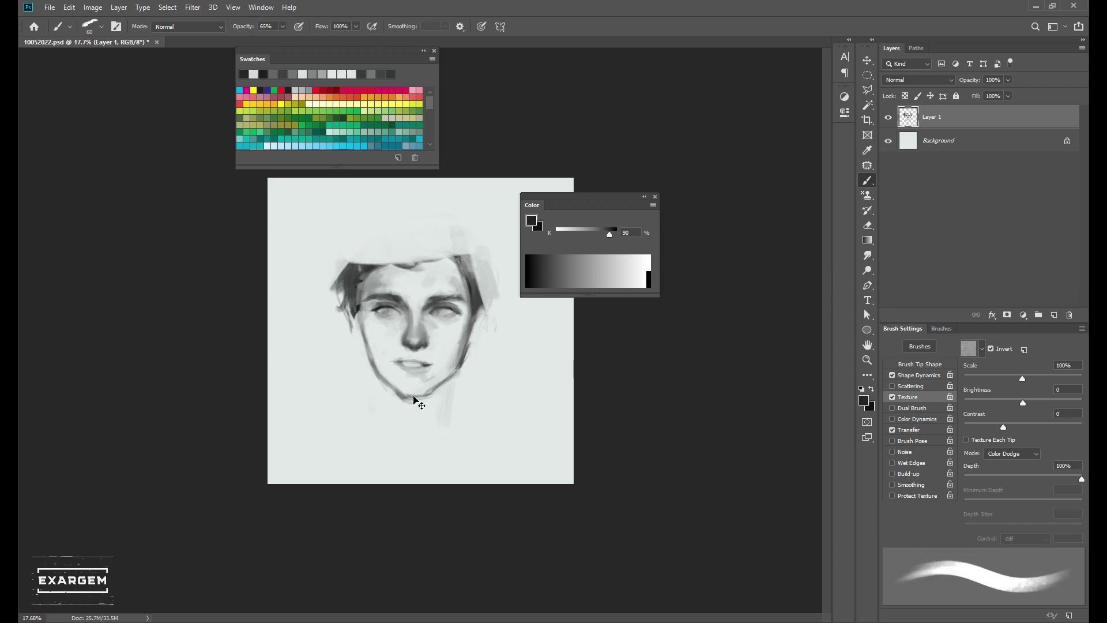
- Sample a mid grey from the face and step the brush down to size 20
{"action": "key", "text": "bracketright"}
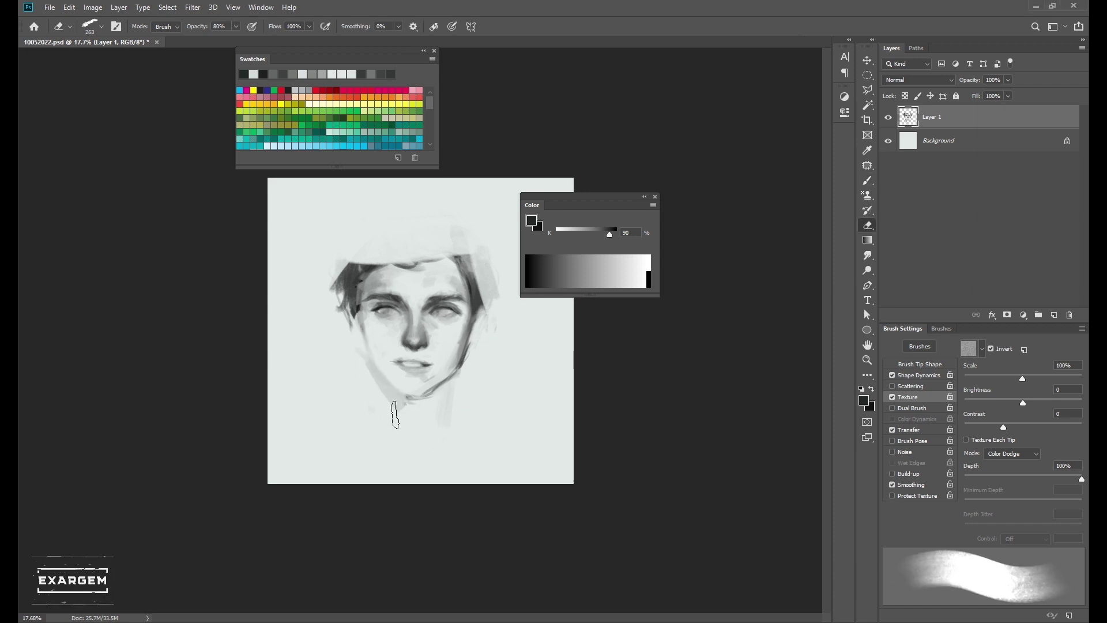
{"action": "key", "text": "bracketright"}
{"action": "key", "text": "bracketleft"}
{"action": "key", "text": "bracketleft"}
{"action": "left_click", "coordinate": [365, 334], "text": "alt"}
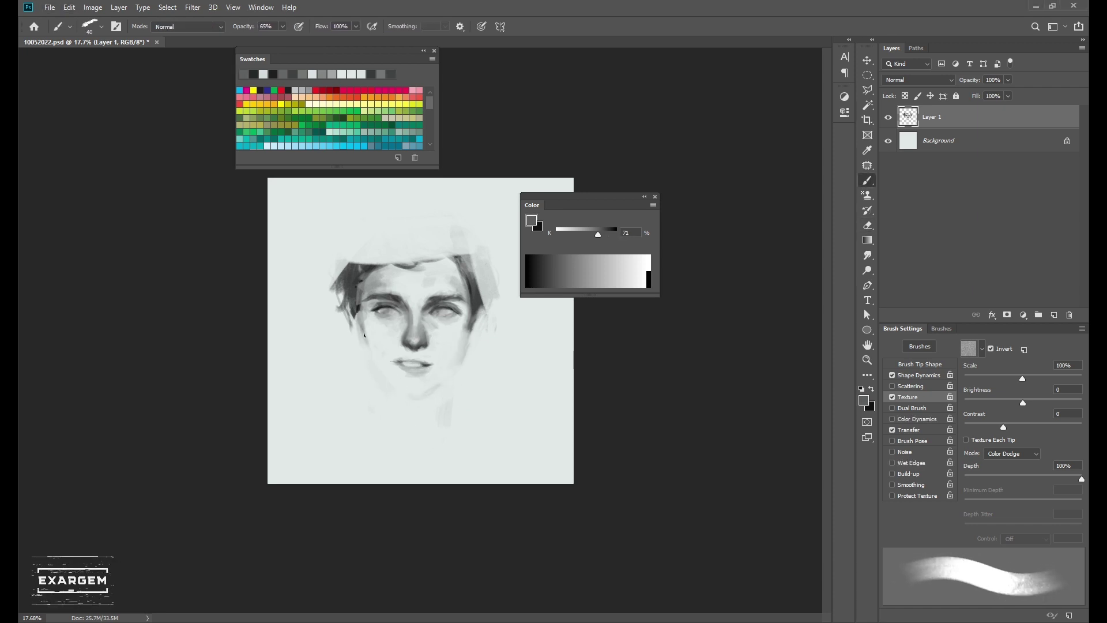
{"action": "key", "text": "bracketleft"}
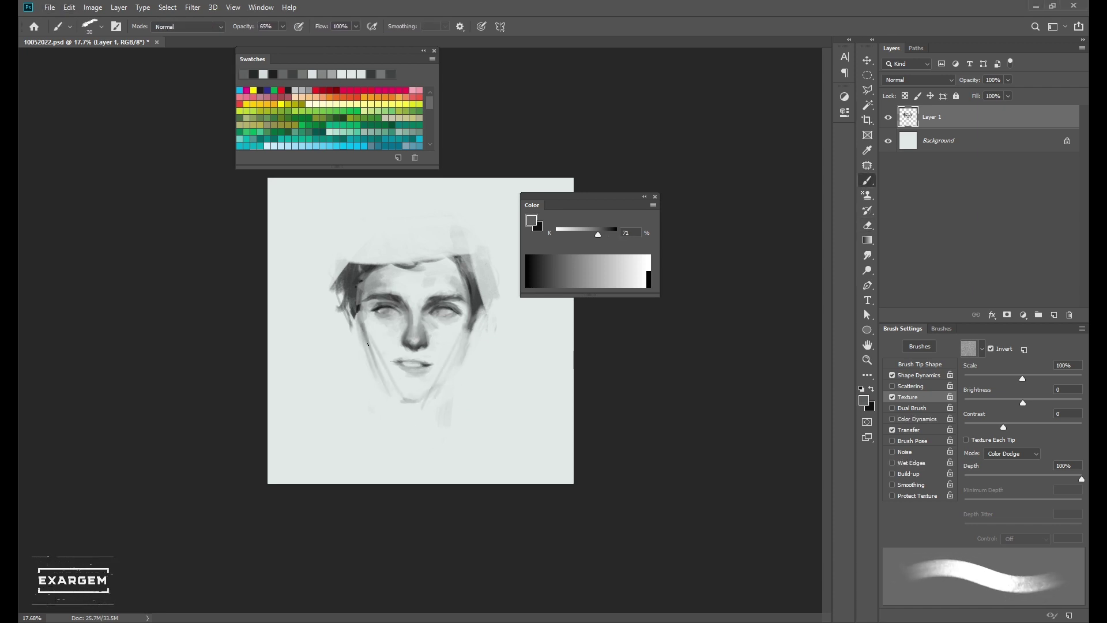
{"action": "key", "text": "bracketleft"}
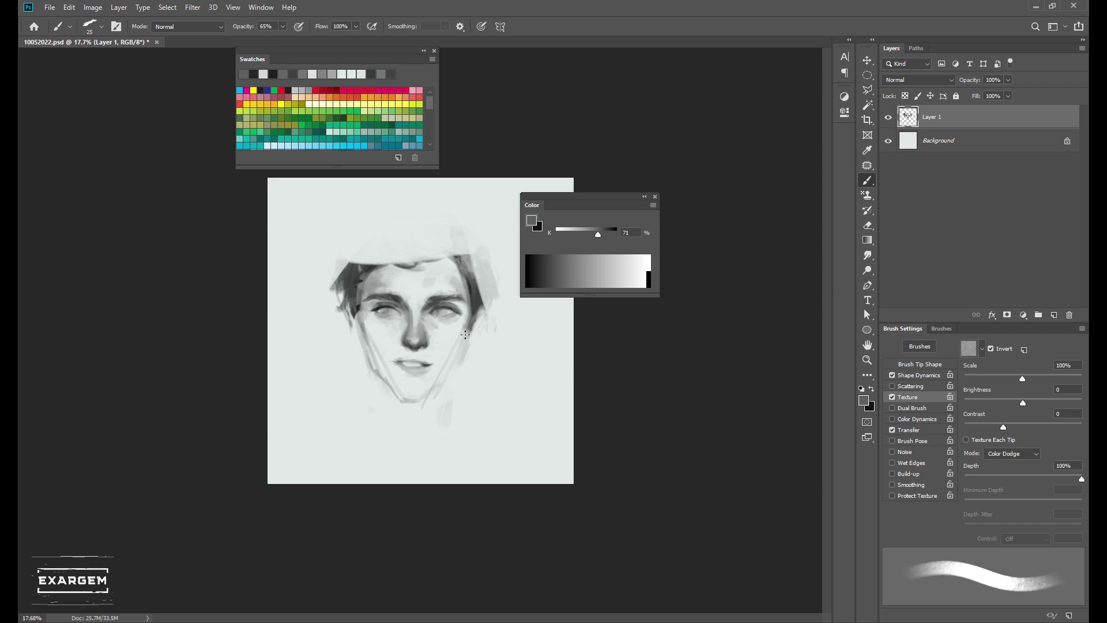
{"action": "key", "text": "bracketleft"}
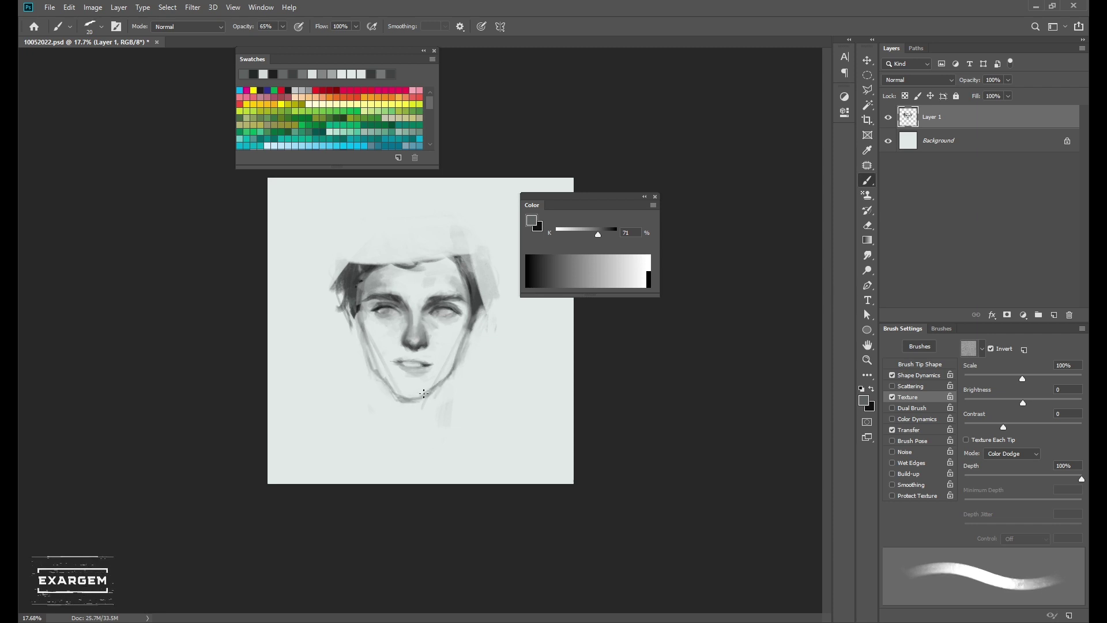
{"action": "key", "text": "bracketleft"}
- Darken the chin and jawline and paint the shadow under the jaw
{"action": "left_click", "coordinate": [471, 333], "text": "alt"}
{"action": "key", "text": "period"}
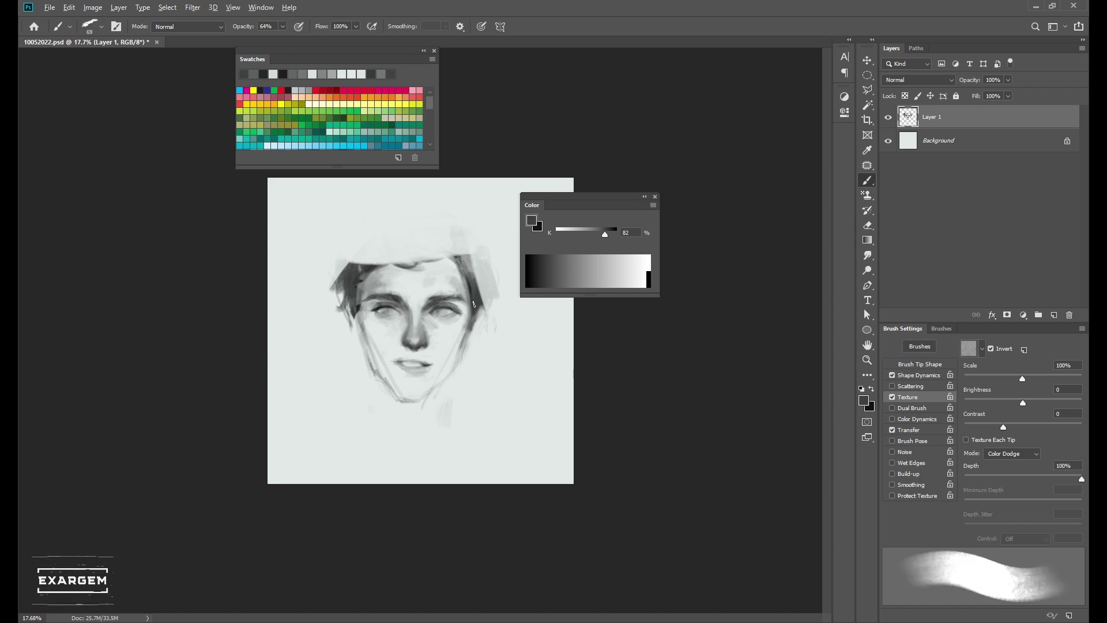
{"action": "key", "text": "bracketleft"}
{"action": "left_click_drag", "start_coordinate": [397, 403], "coordinate": [443, 392]}
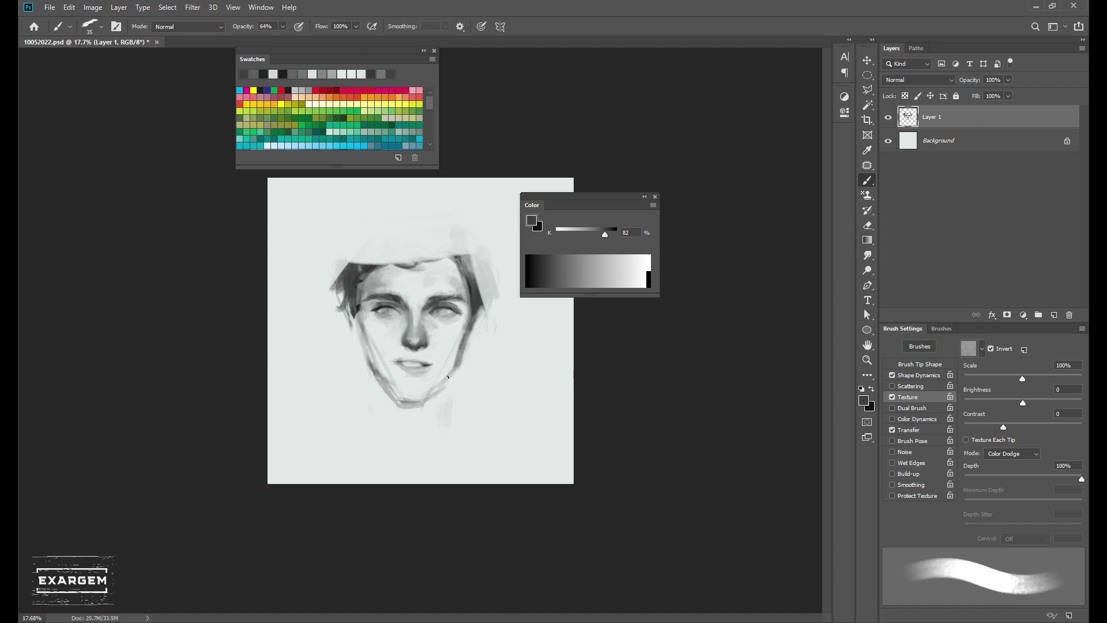
{"action": "left_click_drag", "start_coordinate": [381, 372], "coordinate": [453, 403]}
{"action": "left_click", "coordinate": [395, 394], "text": "alt"}
{"action": "left_click", "coordinate": [394, 382], "text": "alt"}
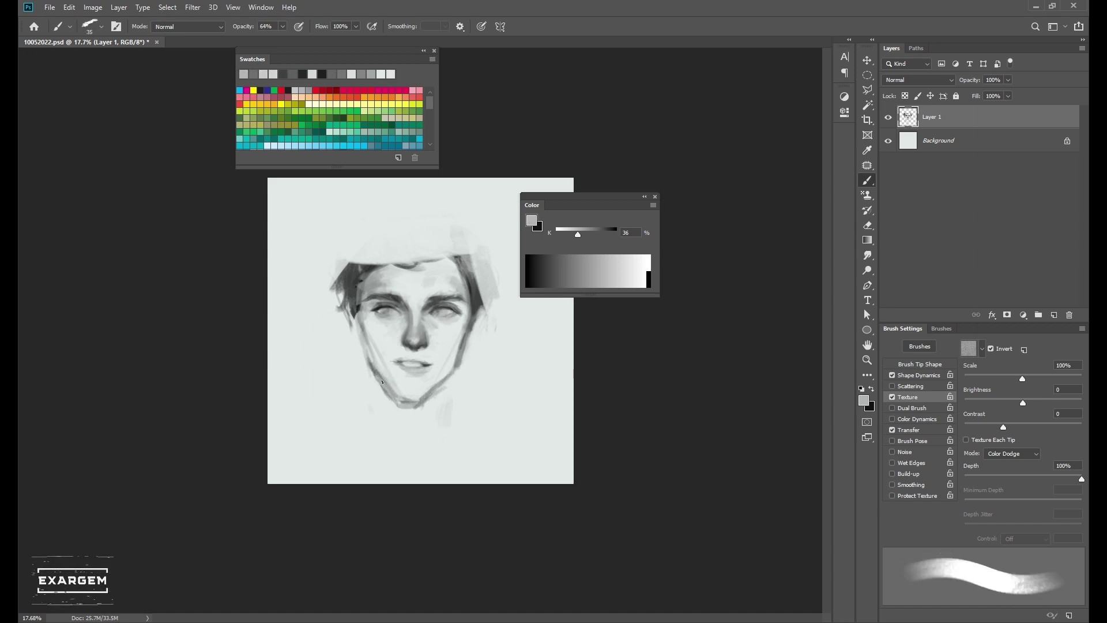
{"action": "key", "text": "ctrl+minus"}
- Darken the left side of the jaw, reset the colour to black and set brush size 40
{"action": "left_click_drag", "start_coordinate": [431, 290], "coordinate": [420, 288]}
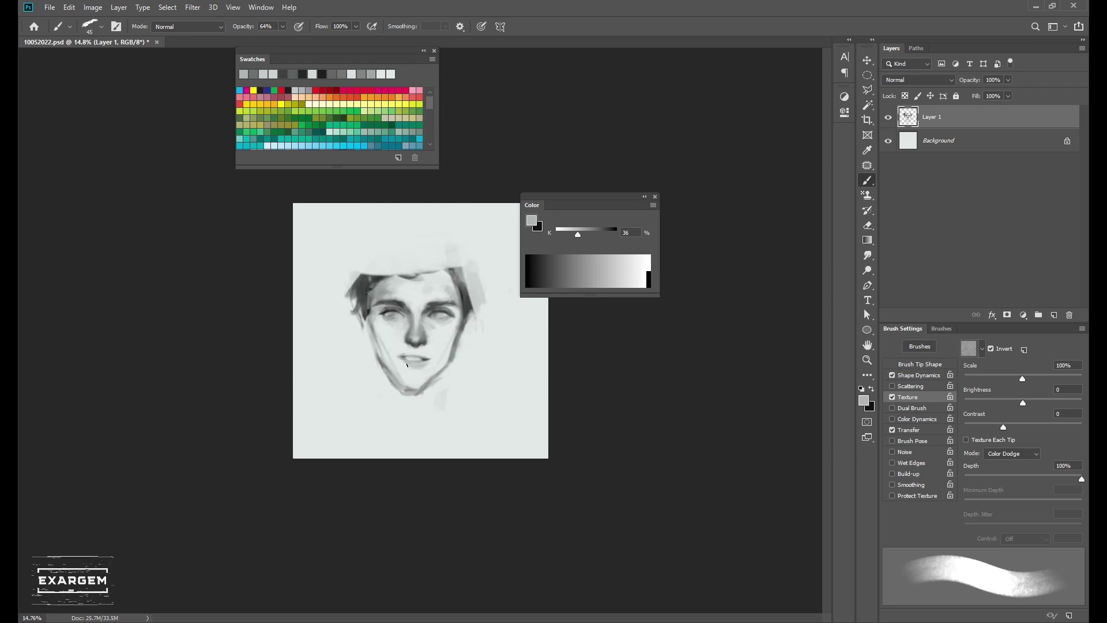
{"action": "left_click", "coordinate": [369, 314], "text": "alt"}
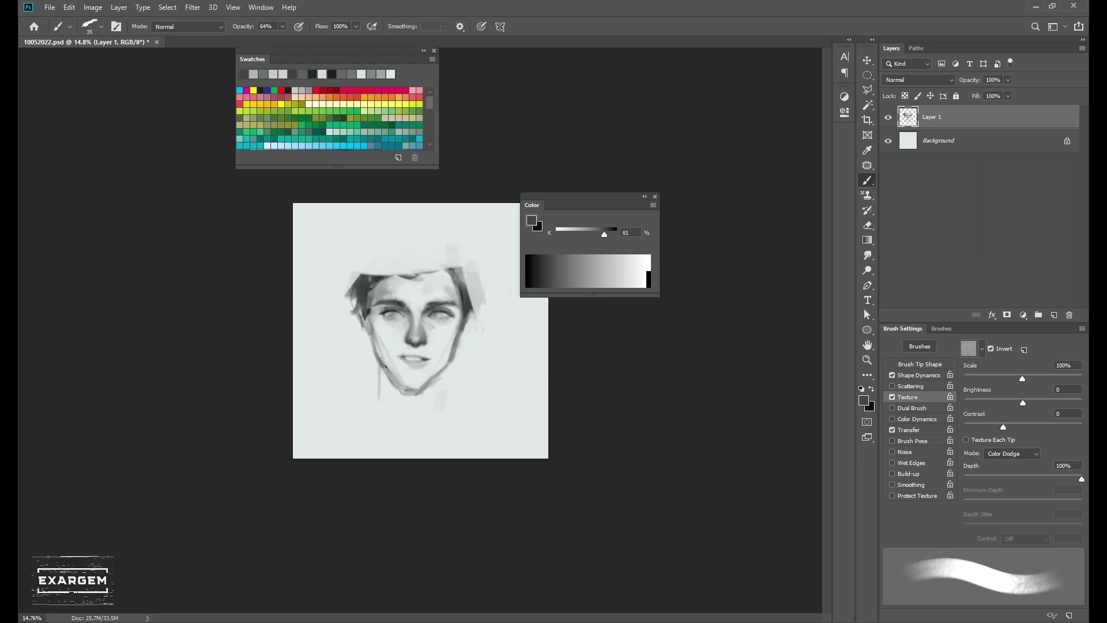
{"action": "left_click_drag", "start_coordinate": [415, 355], "coordinate": [420, 336]}
{"action": "key", "text": "d"}
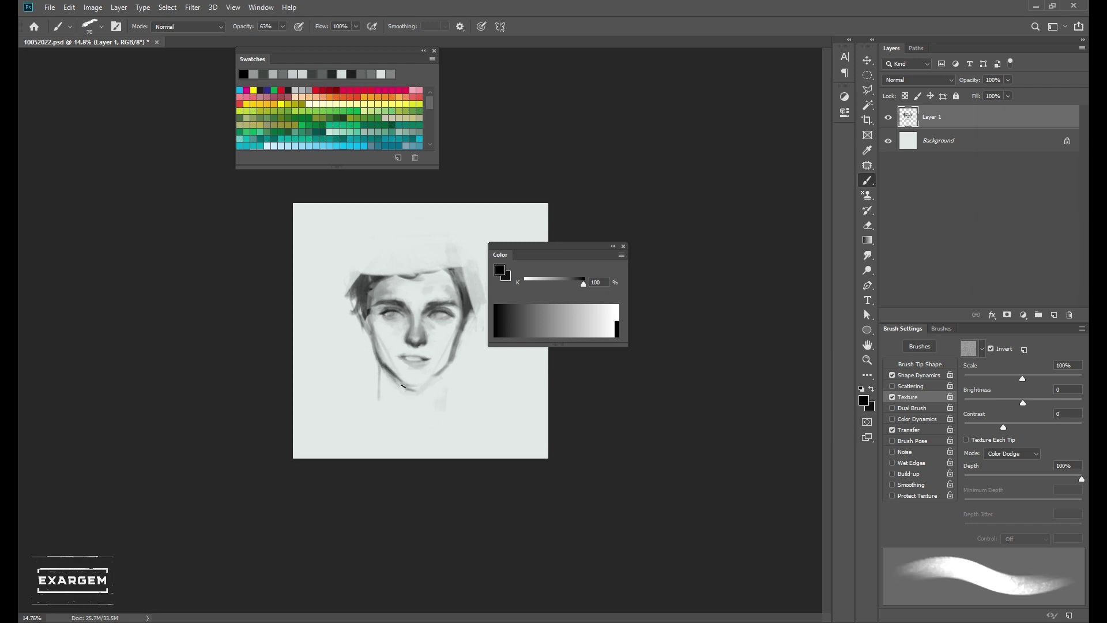
{"action": "key", "text": "bracketleft"}
{"action": "key", "text": "bracketleft"}
{"action": "key", "text": "bracketleft"}
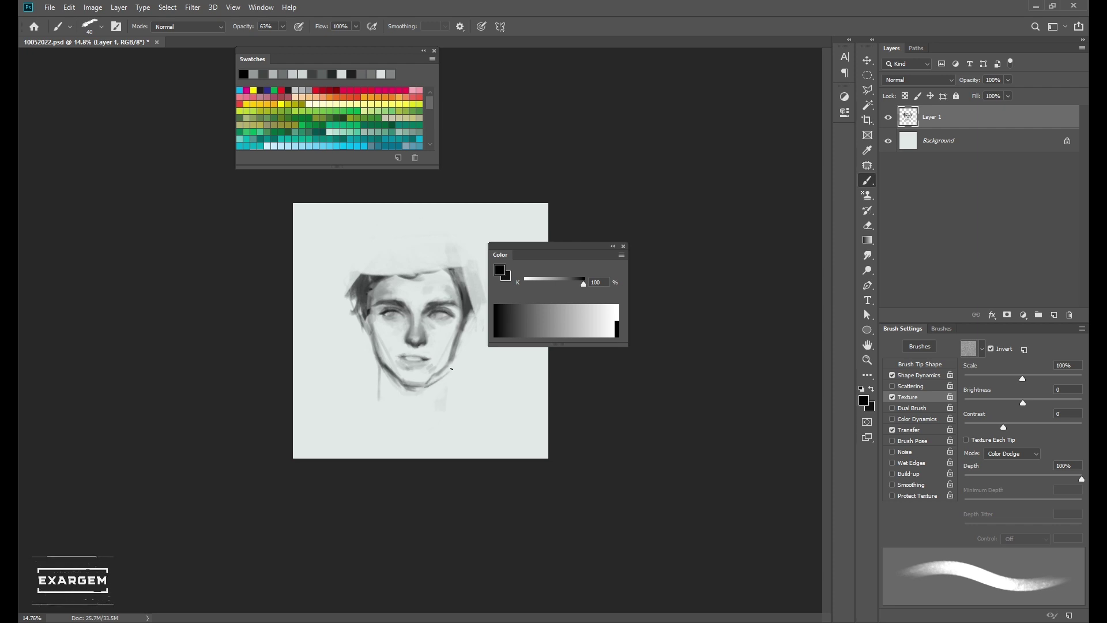
- Sample light, mid and darker greys around the chin, jaw and lips
{"action": "left_click", "coordinate": [432, 379], "text": "alt"}
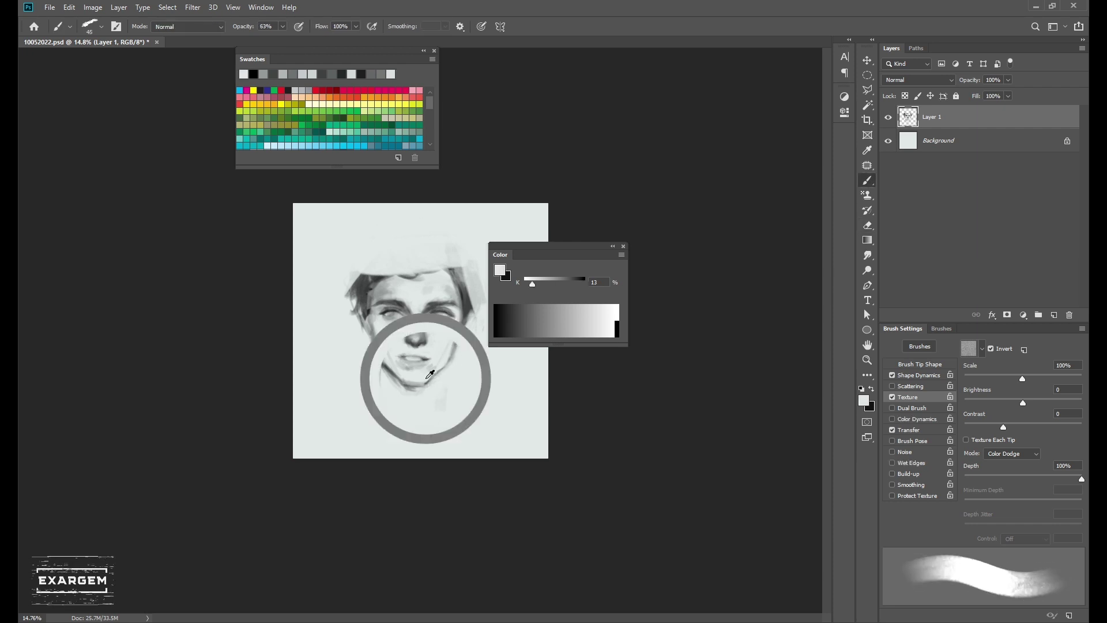
{"action": "left_click_drag", "start_coordinate": [426, 378], "coordinate": [429, 379]}
{"action": "left_click", "coordinate": [393, 373], "text": "alt"}
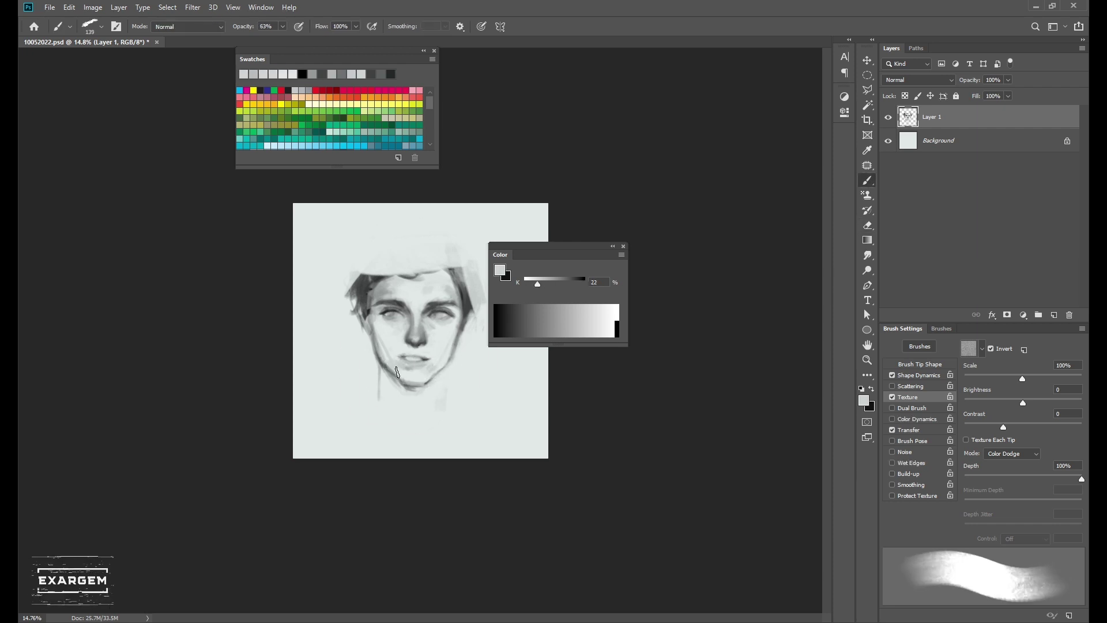
{"action": "left_click", "coordinate": [441, 373], "text": "alt"}
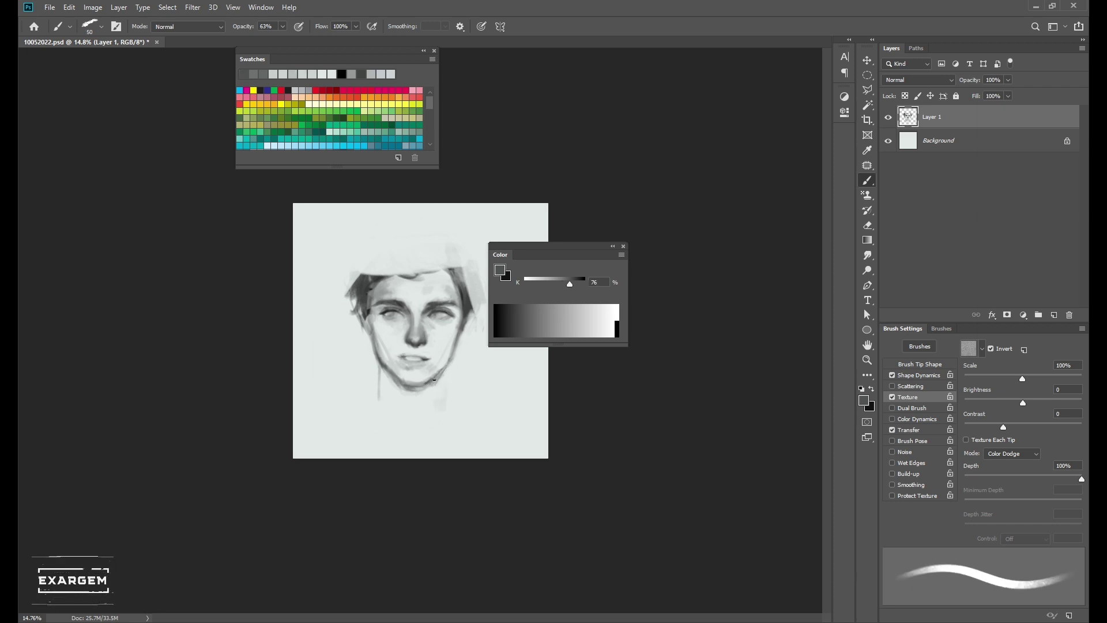
{"action": "left_click", "coordinate": [457, 342], "text": "alt"}
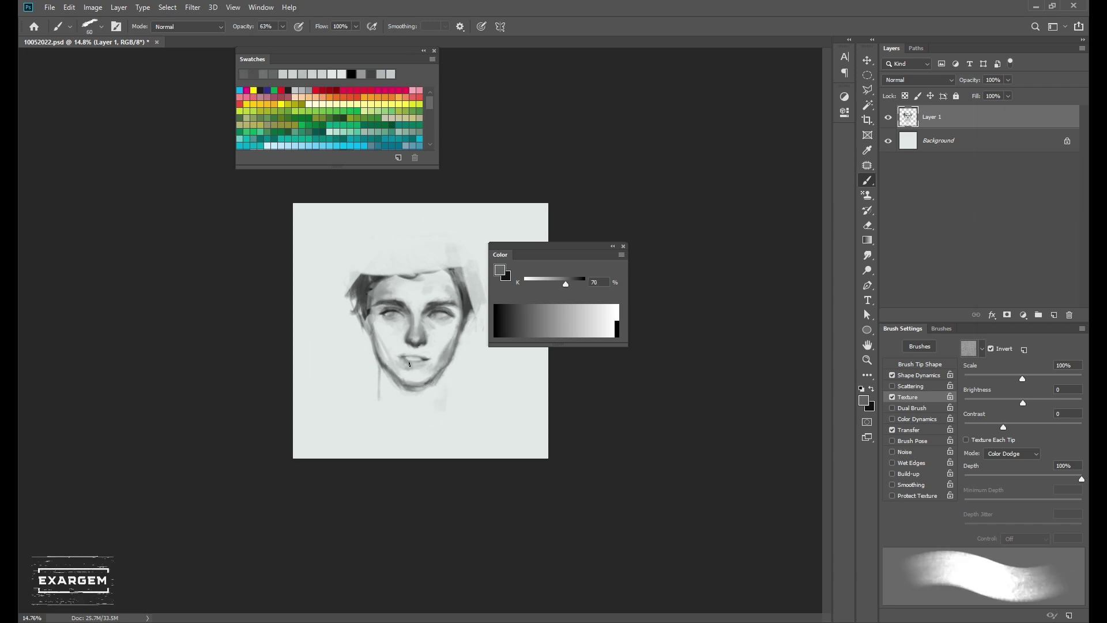
{"action": "scroll", "coordinate": [410, 363], "scroll_direction": "up", "scroll_amount": 1}
{"action": "left_click", "coordinate": [432, 346], "text": "alt"}
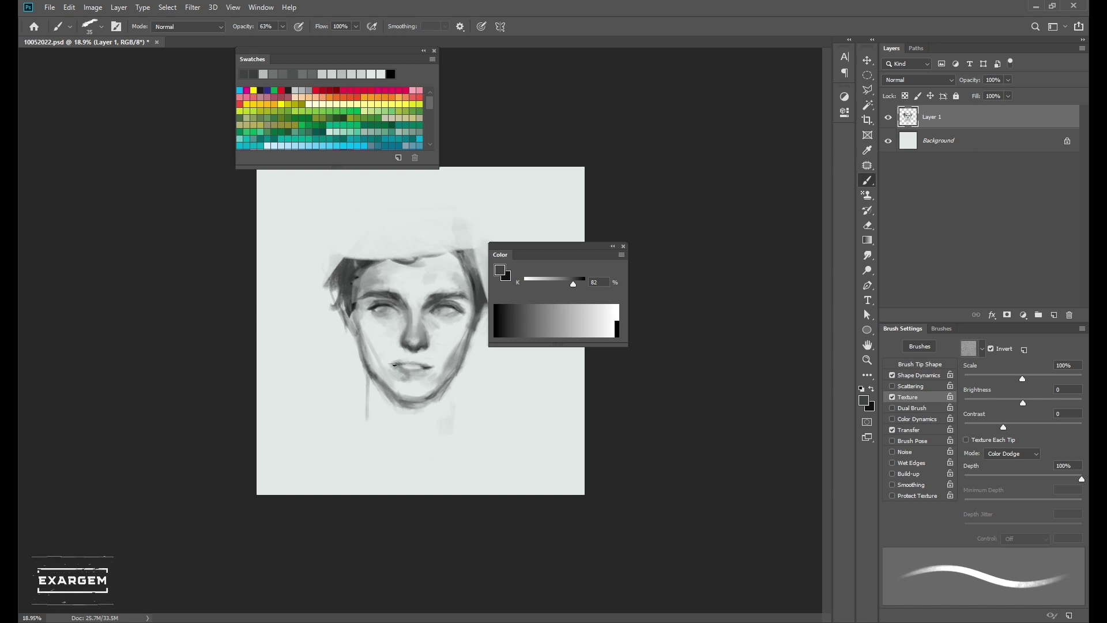
- Sample mid, dark and pale greys from around the mouth, lip and cheek
{"action": "scroll", "coordinate": [419, 366], "scroll_direction": "up", "scroll_amount": 2}
{"action": "left_click", "coordinate": [374, 363], "text": "alt"}
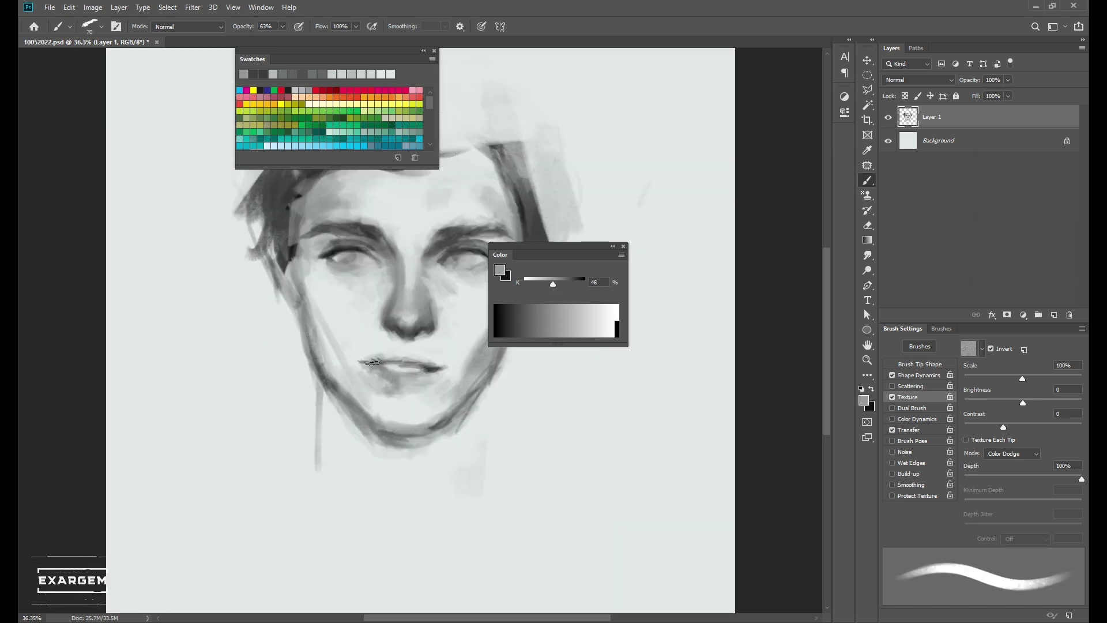
{"action": "left_click", "coordinate": [438, 365], "text": "alt"}
{"action": "left_click", "coordinate": [385, 356], "text": "alt"}
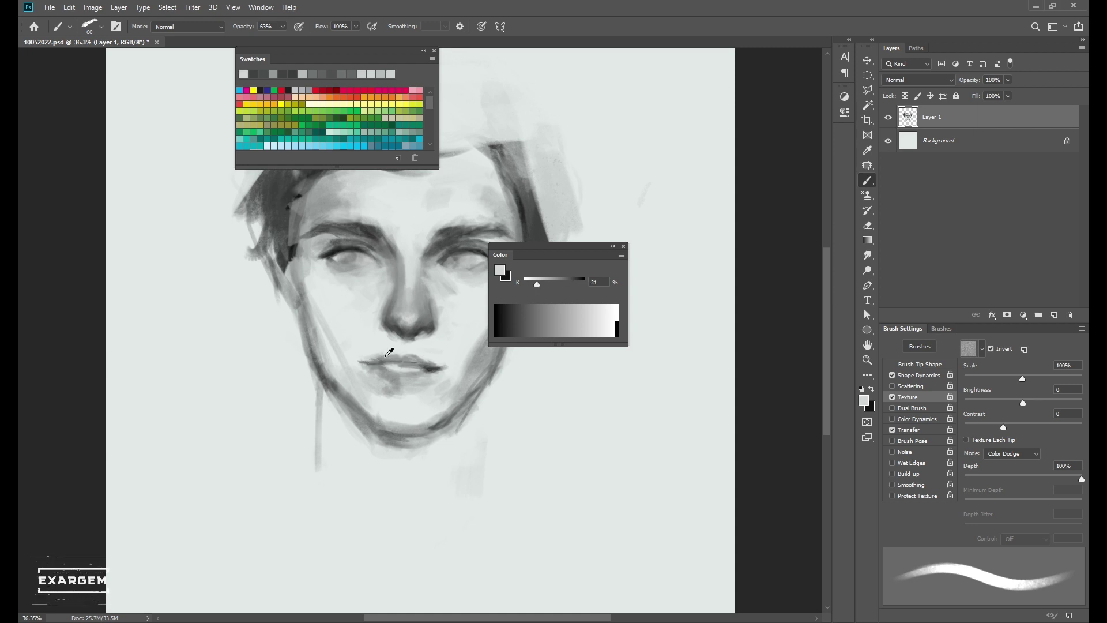
{"action": "scroll", "coordinate": [389, 363], "scroll_direction": "down", "scroll_amount": 1}
{"action": "left_click", "coordinate": [387, 371], "text": "alt"}
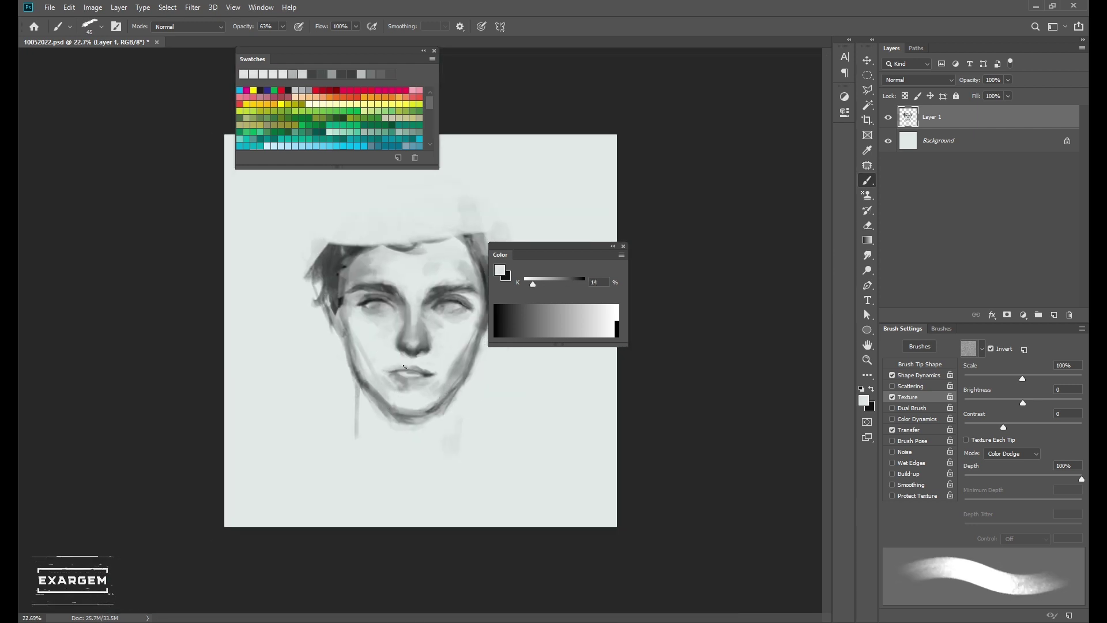
{"action": "left_click", "coordinate": [403, 364], "text": "alt"}
- Shrink the brush, reset the paint to black and sample a dark grey from the face
{"action": "key", "text": "bracketleft"}
{"action": "left_click", "coordinate": [408, 364], "text": "alt"}
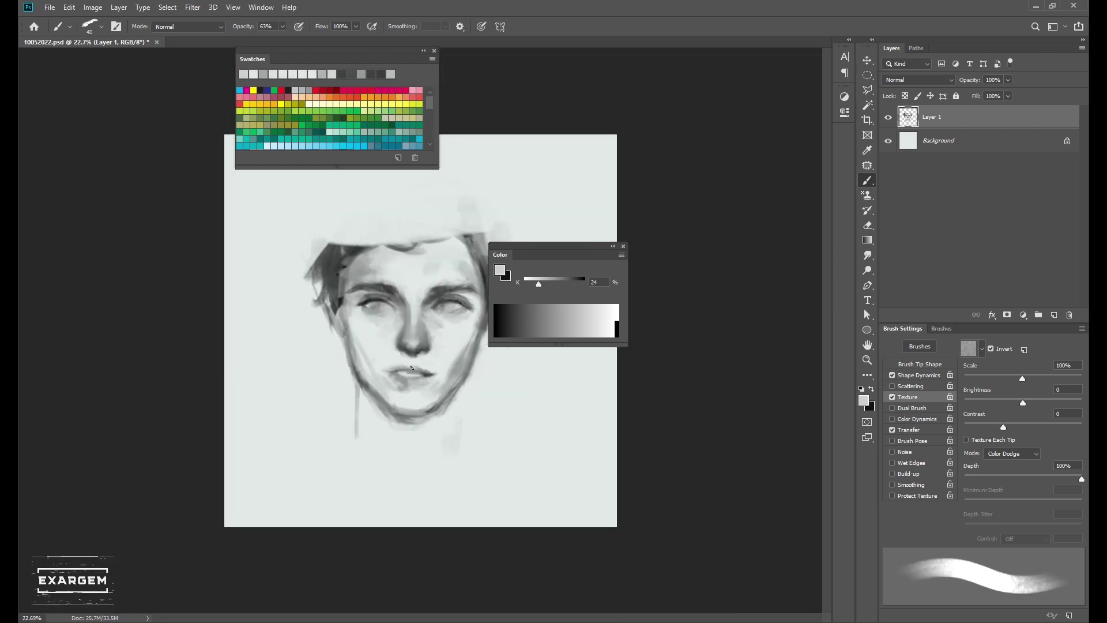
{"action": "key", "text": "bracketleft"}
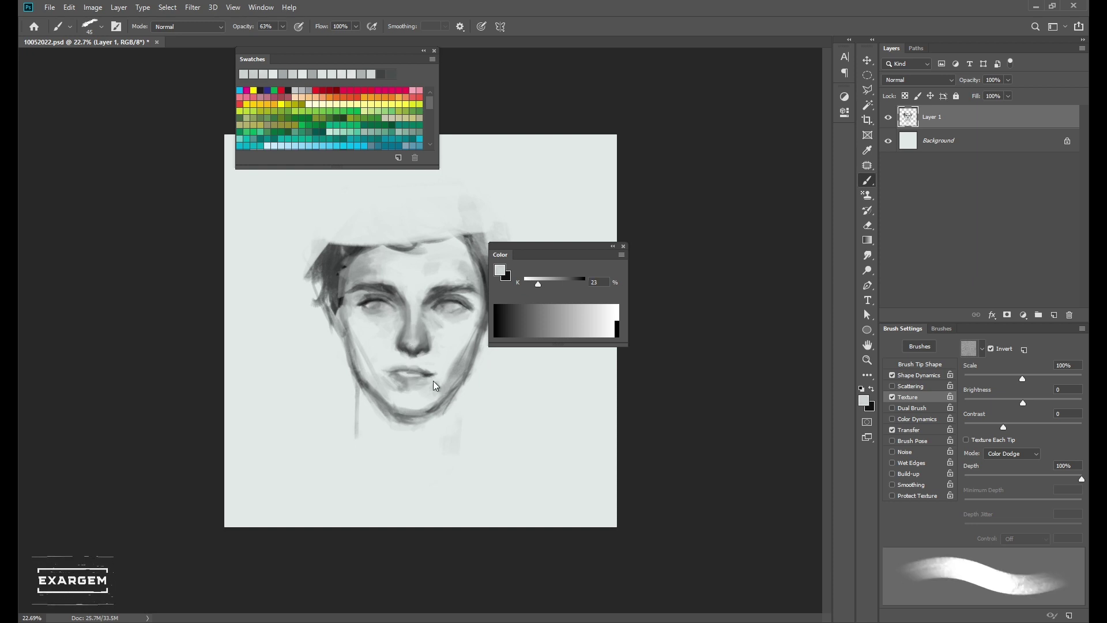
{"action": "left_click", "coordinate": [397, 374], "text": "alt"}
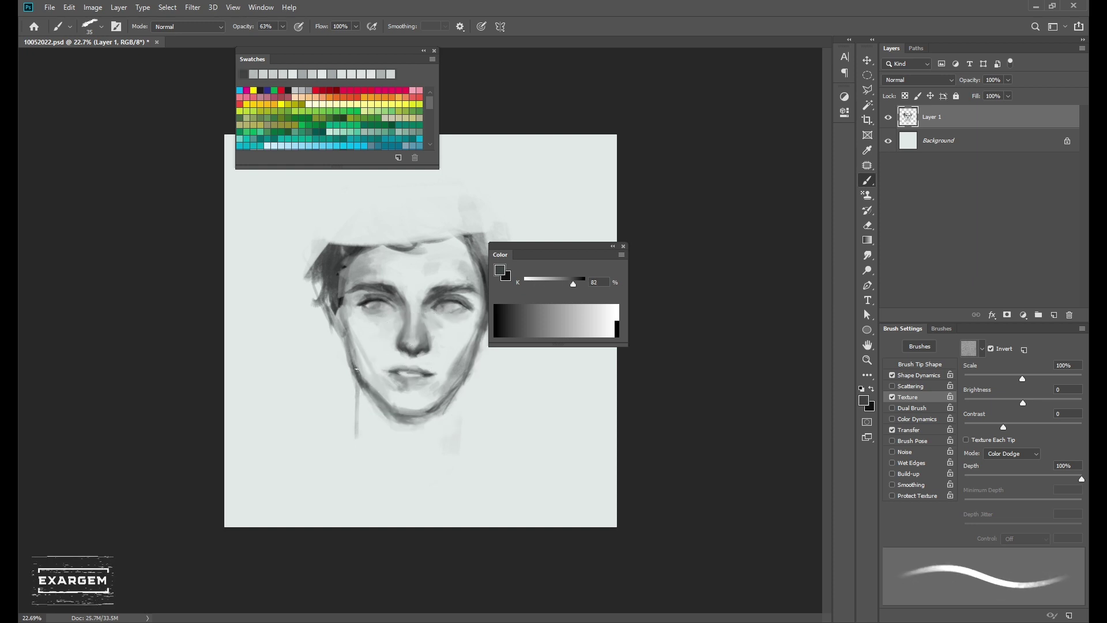
{"action": "key", "text": "bracketright"}
{"action": "key", "text": "bracketright"}
{"action": "key", "text": "bracketright"}
{"action": "key", "text": "d"}
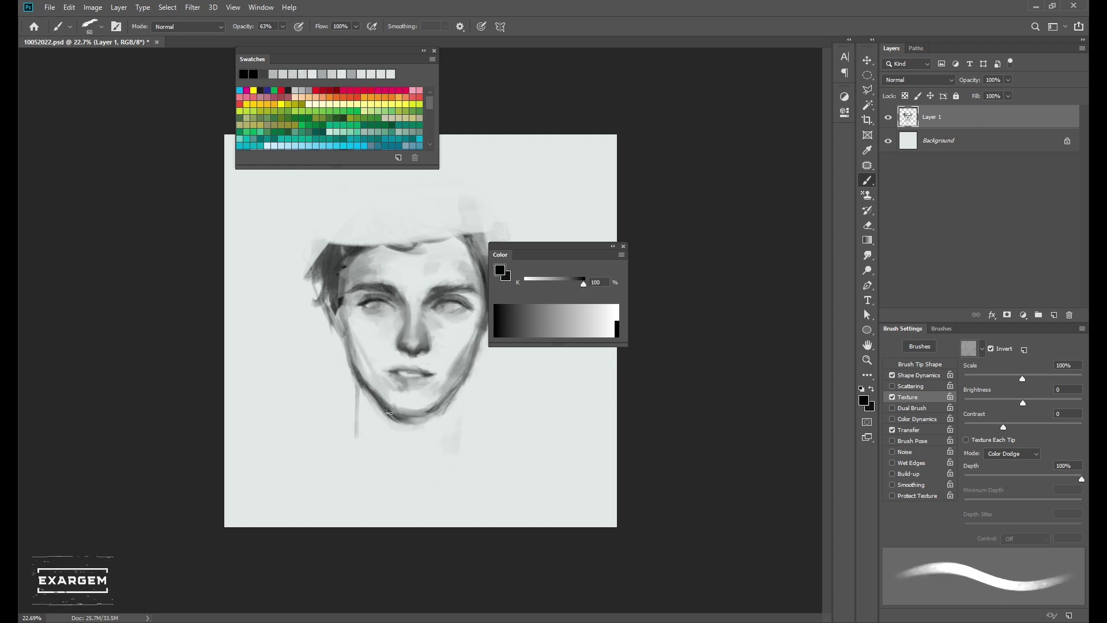
{"action": "key", "text": "bracketleft"}
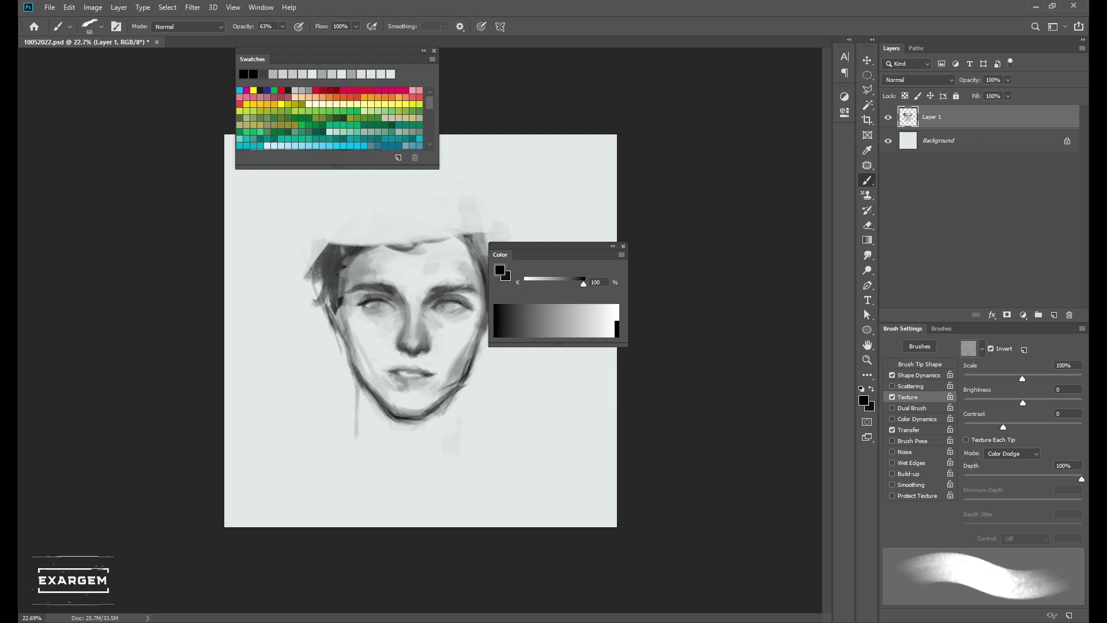
{"action": "key", "text": "bracketleft"}
{"action": "left_click", "coordinate": [355, 289], "text": "alt"}
- Set brush opacity to 61% and sample a near-black from the jaw outline
{"action": "left_click_drag", "start_coordinate": [380, 339], "coordinate": [351, 340]}
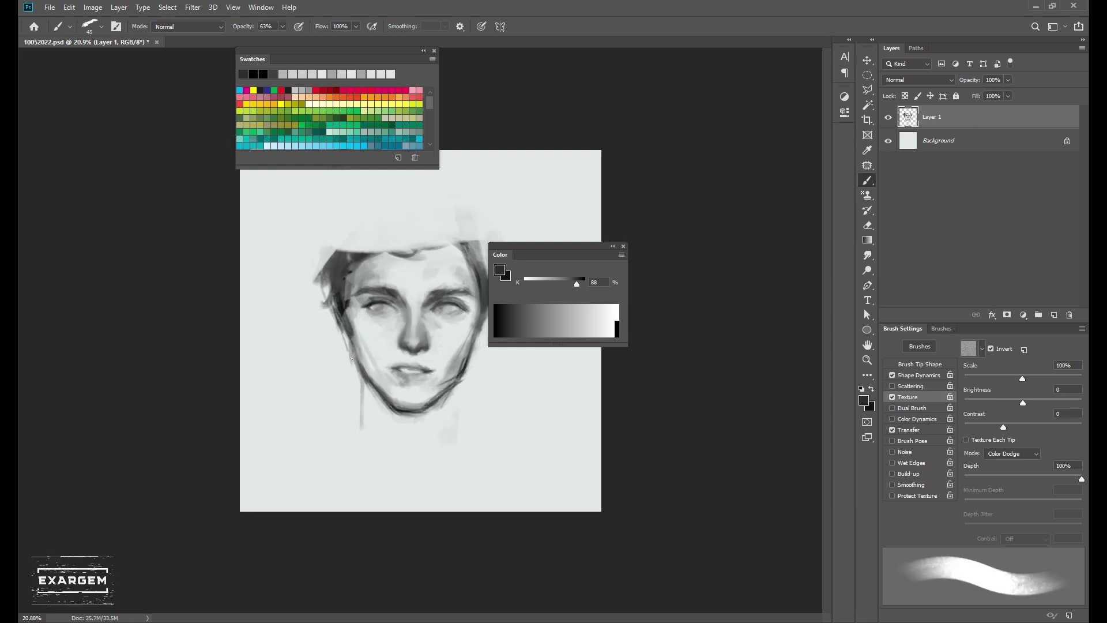
{"action": "key", "text": "bracketright"}
{"action": "left_click", "coordinate": [340, 316], "text": "alt"}
{"action": "key", "text": "6"}
{"action": "key", "text": "1"}
{"action": "left_click", "coordinate": [339, 314], "text": "alt"}
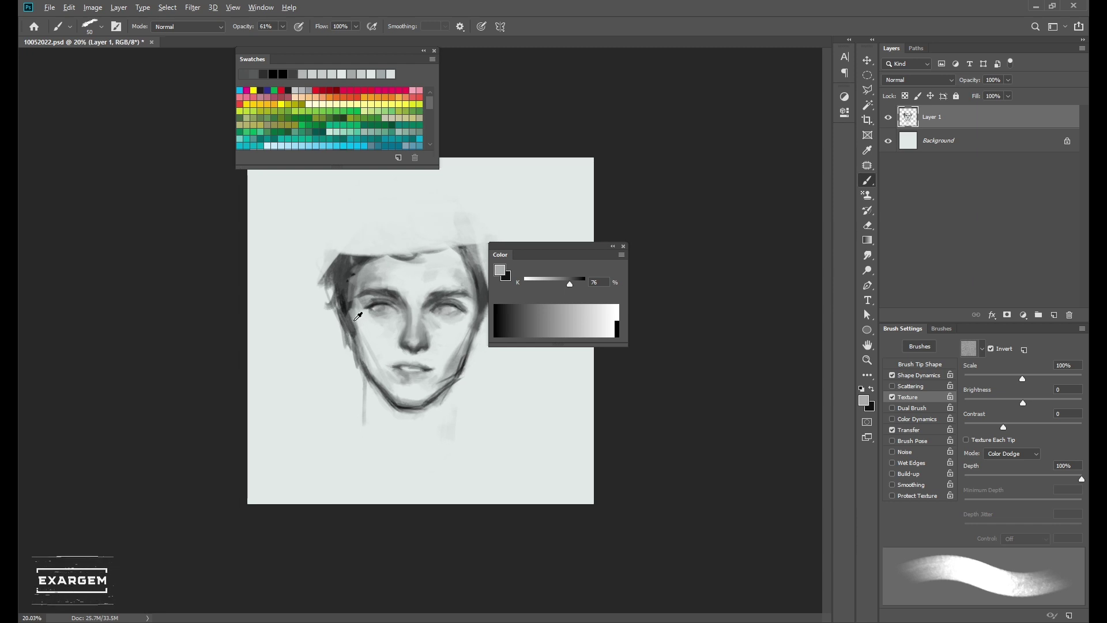
- With a smaller brush, sample light, mid and dark skin greys near the temple
{"action": "scroll", "coordinate": [460, 299], "scroll_direction": "down", "scroll_amount": 1}
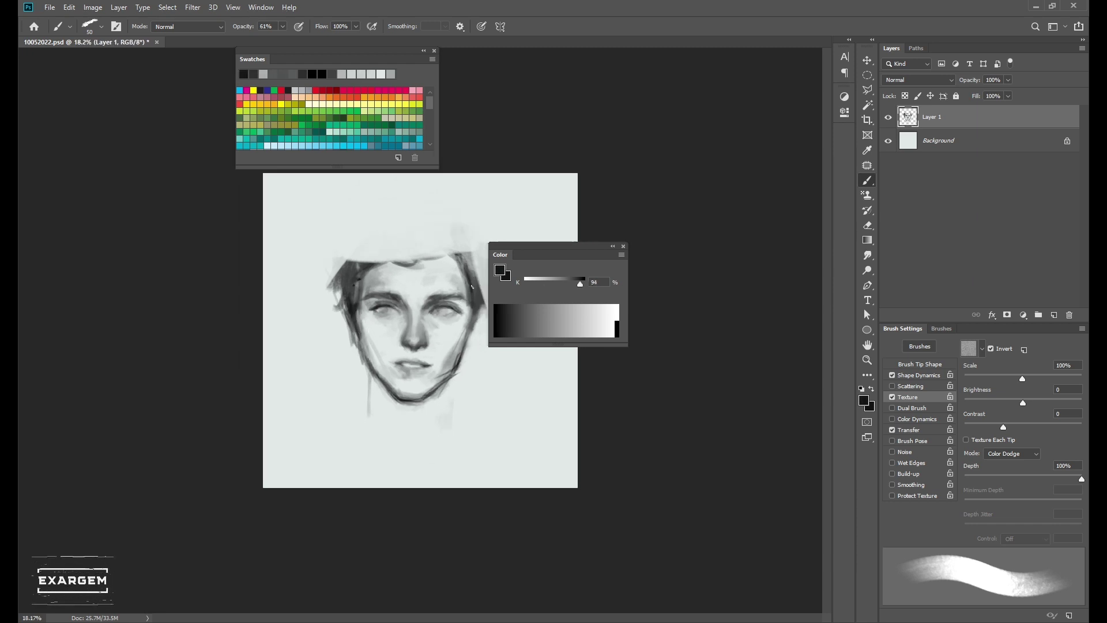
{"action": "key", "text": "bracketleft"}
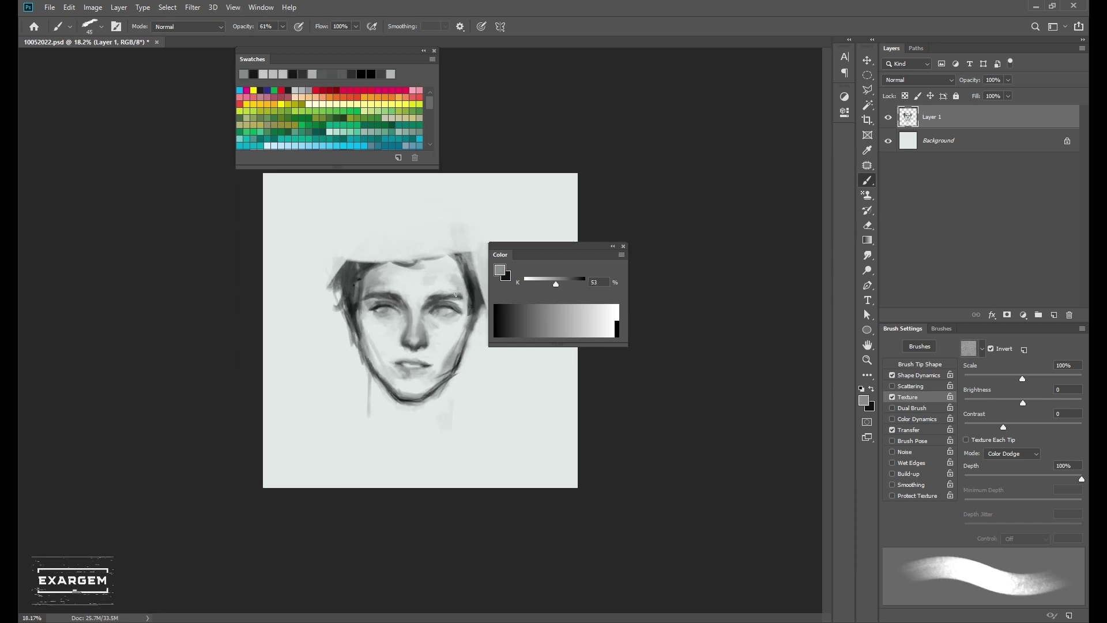
{"action": "left_click", "coordinate": [448, 291], "text": "alt"}
{"action": "key", "text": "bracketleft"}
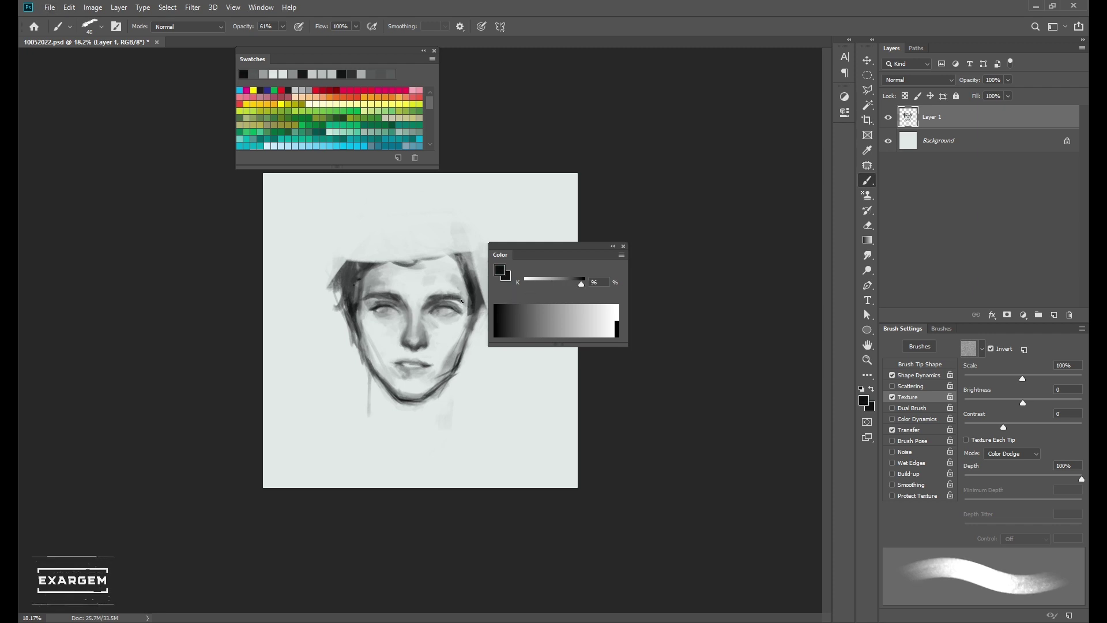
{"action": "left_click", "coordinate": [441, 303], "text": "alt"}
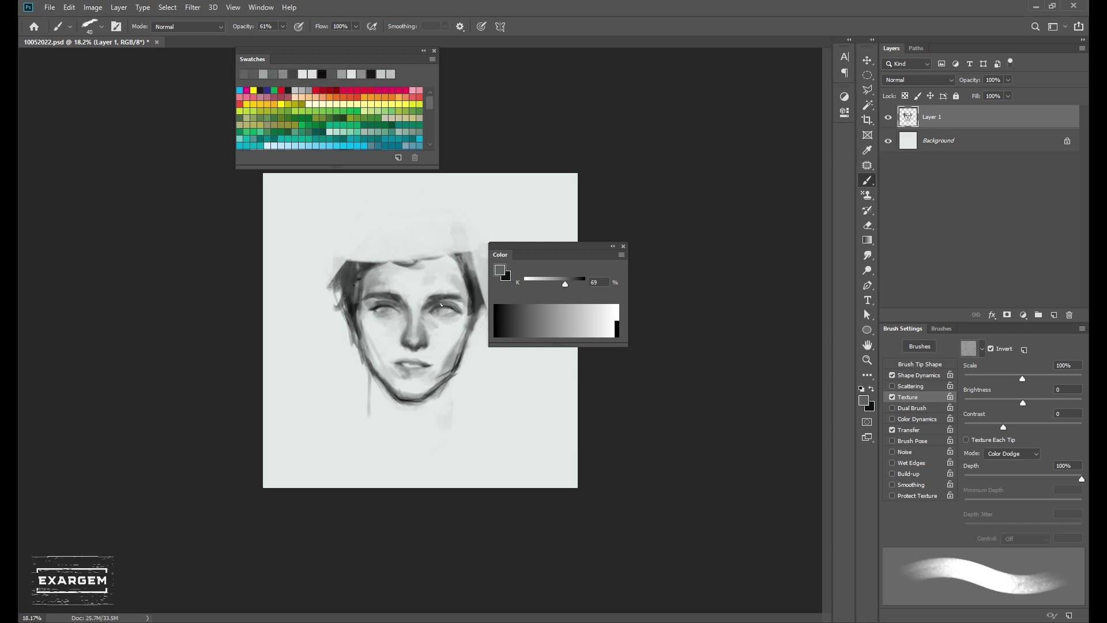
{"action": "left_click", "coordinate": [462, 295], "text": "alt"}
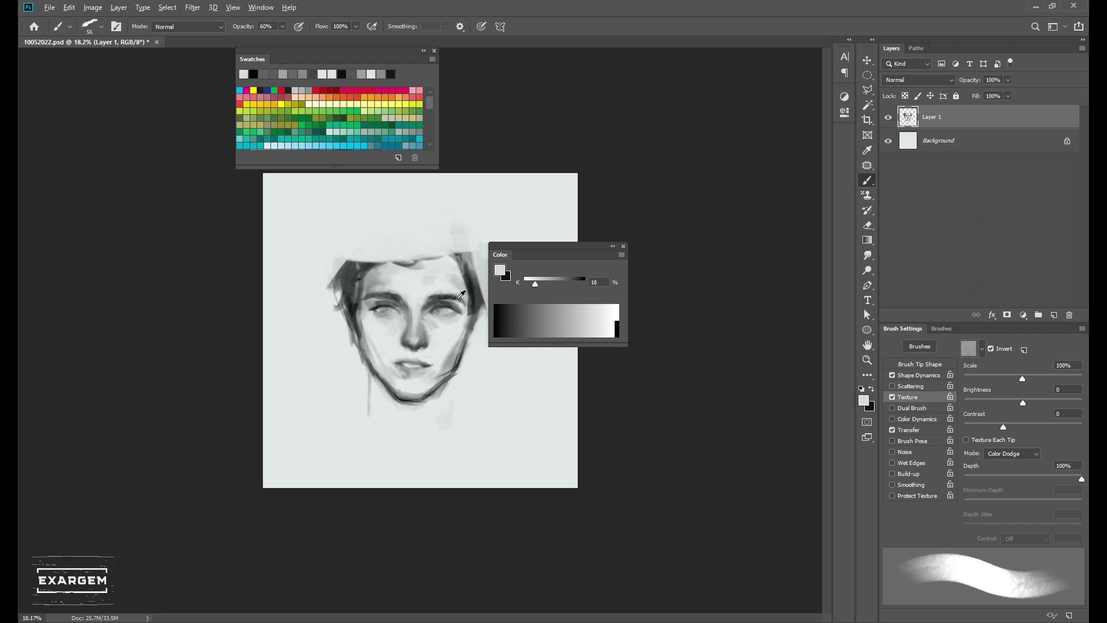
{"action": "left_click", "coordinate": [441, 287], "text": "alt"}
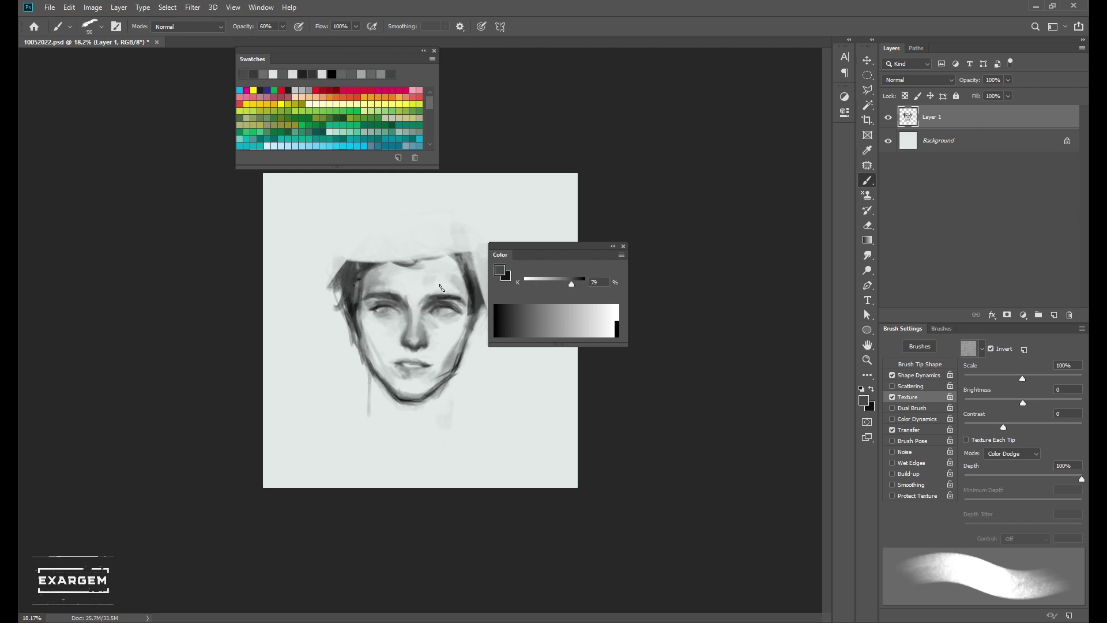
- Darken both eyebrows with fine black strokes from a small brush
{"action": "scroll", "coordinate": [441, 287], "scroll_direction": "up", "scroll_amount": 3}
{"action": "left_click", "coordinate": [427, 295], "text": "alt"}
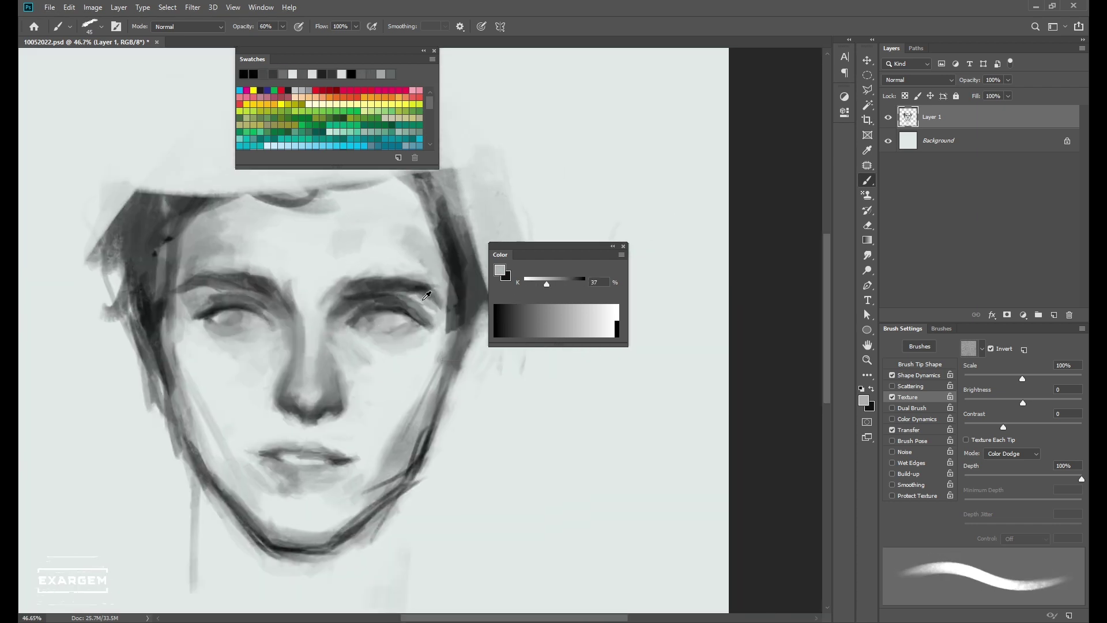
{"action": "key", "text": "bracketleft"}
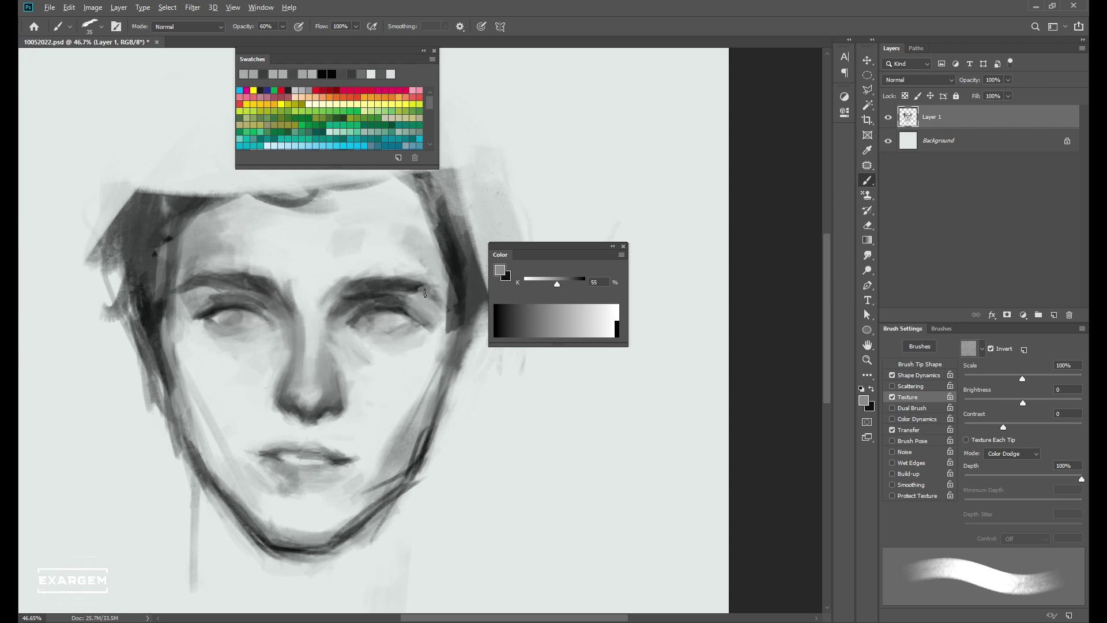
{"action": "left_click", "coordinate": [425, 293], "text": "alt"}
{"action": "scroll", "coordinate": [425, 292], "scroll_direction": "down", "scroll_amount": 2}
{"action": "key", "text": "bracketleft"}
{"action": "left_click", "coordinate": [377, 295], "text": "alt"}
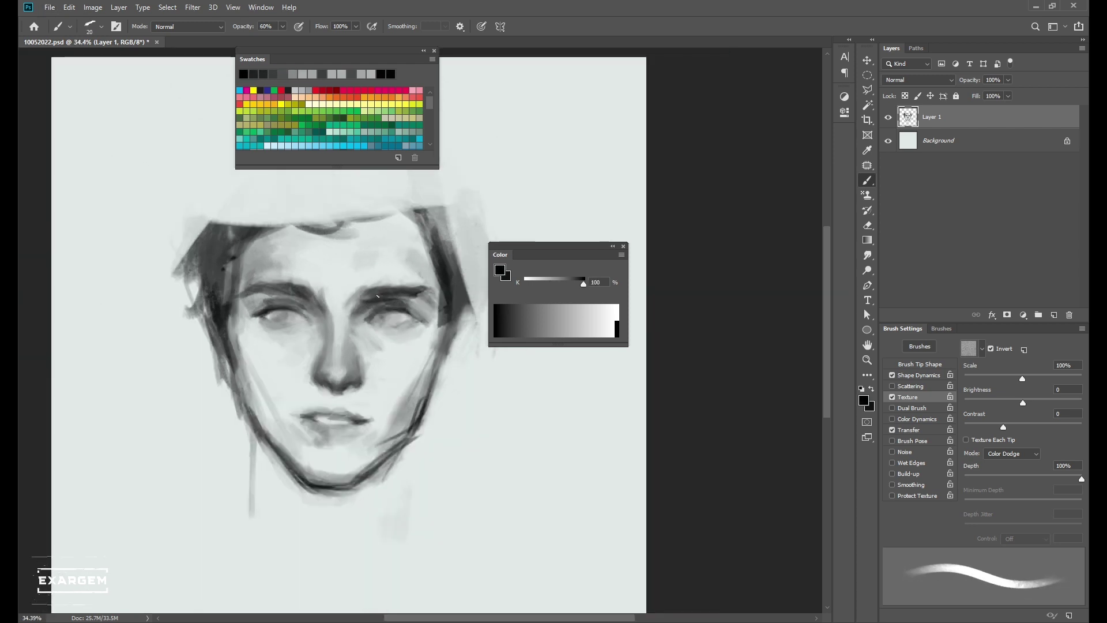
{"action": "mouse_move", "coordinate": [377, 296]}
{"action": "left_mouse_down"}
{"action": "mouse_move", "coordinate": [432, 288]}
{"action": "mouse_move", "coordinate": [398, 288]}
{"action": "left_mouse_up"}
{"action": "left_click_drag", "start_coordinate": [268, 291], "coordinate": [402, 297]}
- Paint light grey strokes along the right jaw and a dark stroke along the chin
{"action": "key", "text": "bracketright"}
{"action": "key", "text": "bracketright"}
{"action": "key", "text": "bracketright"}
{"action": "left_click", "coordinate": [403, 420], "text": "alt"}
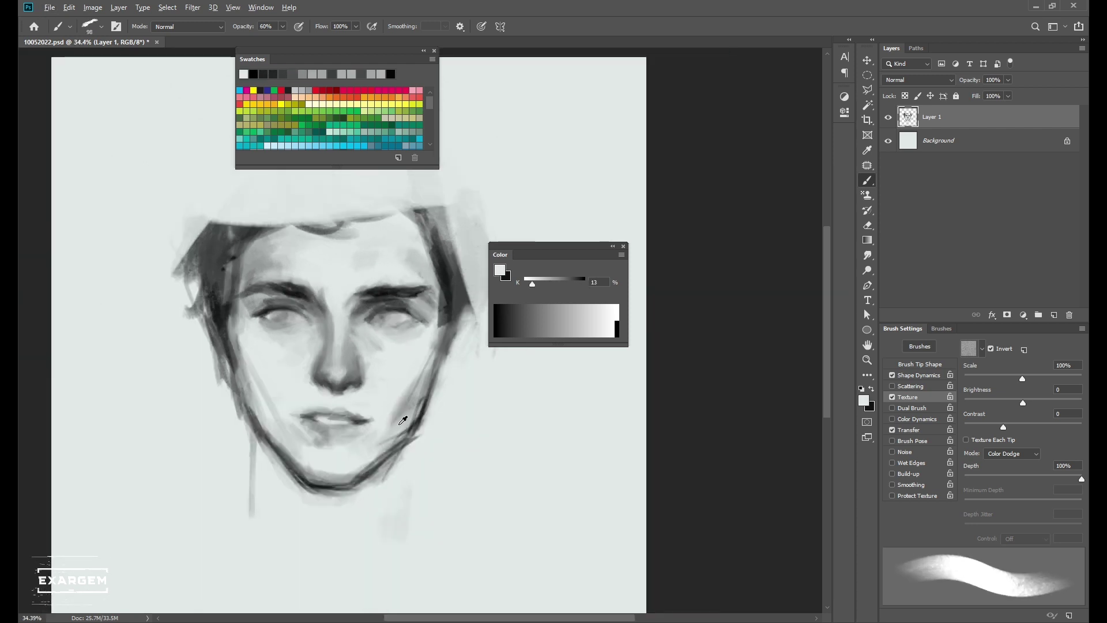
{"action": "mouse_move", "coordinate": [407, 392]}
{"action": "left_mouse_down"}
{"action": "mouse_move", "coordinate": [415, 438]}
{"action": "mouse_move", "coordinate": [306, 485]}
{"action": "left_mouse_up"}
{"action": "left_click", "coordinate": [291, 438], "text": "alt"}
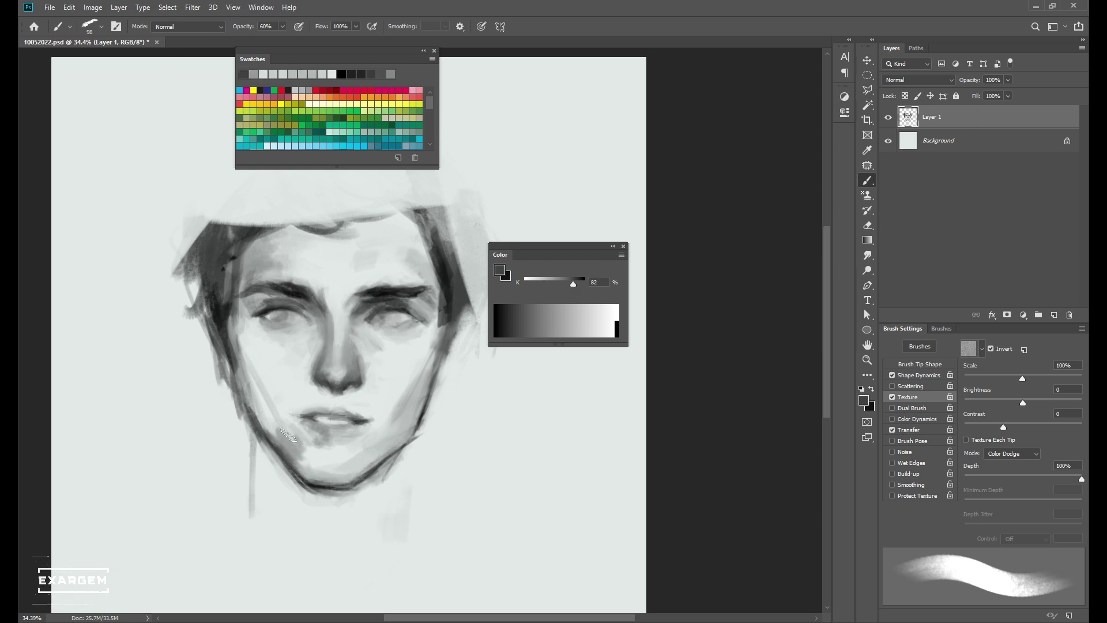
{"action": "left_click_drag", "start_coordinate": [288, 435], "coordinate": [424, 427]}
- Strengthen the jaw outline with a near-black stroke from a smaller brush
{"action": "key", "text": "bracketleft"}
{"action": "key", "text": "bracketleft"}
{"action": "key", "text": "bracketleft"}
{"action": "left_click", "coordinate": [438, 297], "text": "alt"}
{"action": "left_click", "coordinate": [436, 294], "text": "alt"}
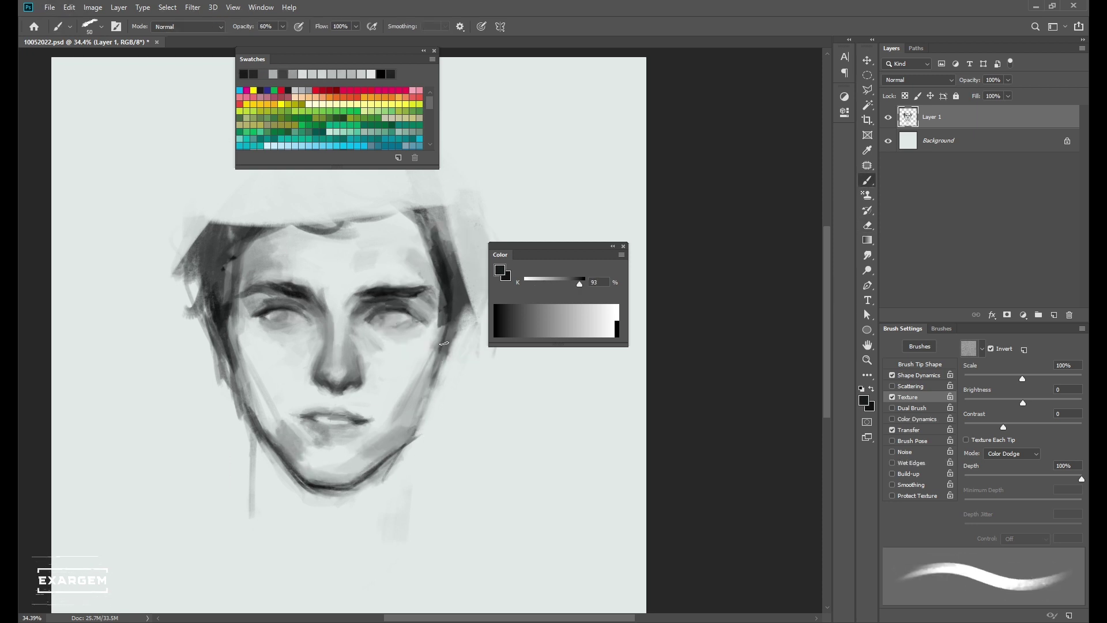
{"action": "left_click_drag", "start_coordinate": [443, 344], "coordinate": [412, 444]}
{"action": "scroll", "coordinate": [409, 426], "scroll_direction": "down", "scroll_amount": 4}
- Erase part of the chin line, then soften the jaw and chin with light grey strokes
{"action": "key", "text": "e"}
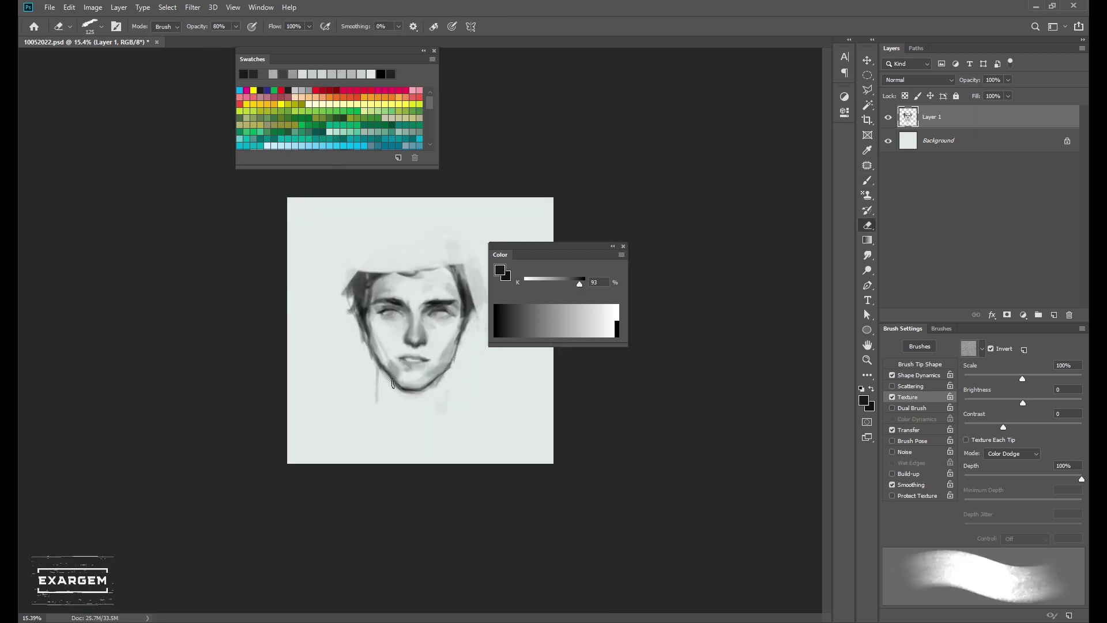
{"action": "left_click_drag", "start_coordinate": [391, 383], "coordinate": [430, 387]}
{"action": "key", "text": "b"}
{"action": "left_click", "coordinate": [366, 328], "text": "alt"}
{"action": "key", "text": "bracketleft"}
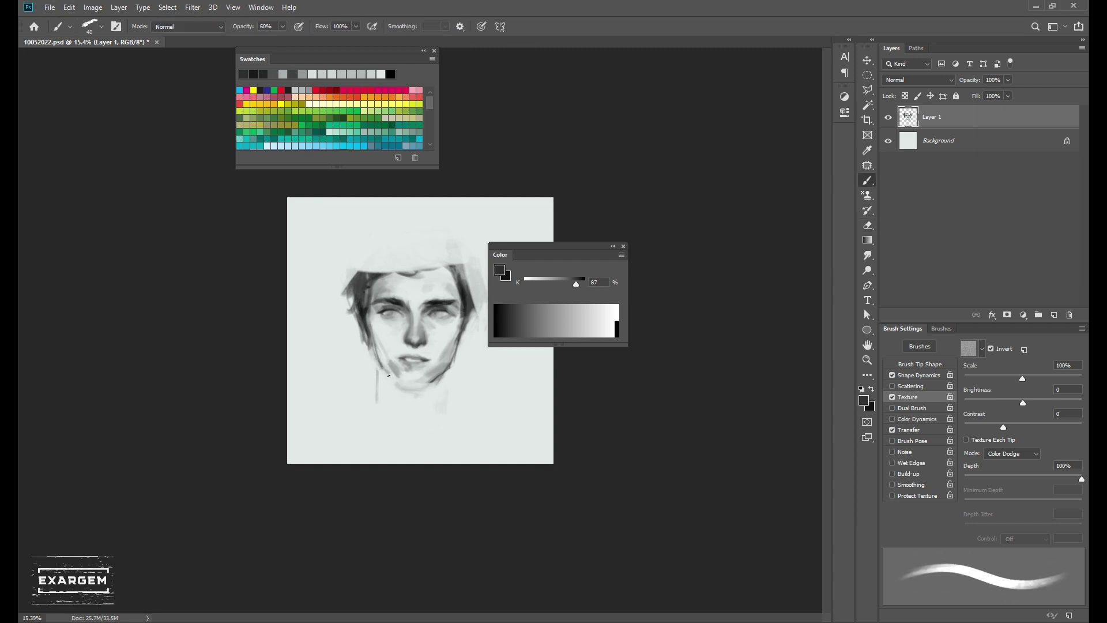
{"action": "key", "text": "bracketright"}
{"action": "key", "text": "bracketright"}
{"action": "left_click_drag", "start_coordinate": [380, 314], "coordinate": [375, 401]}
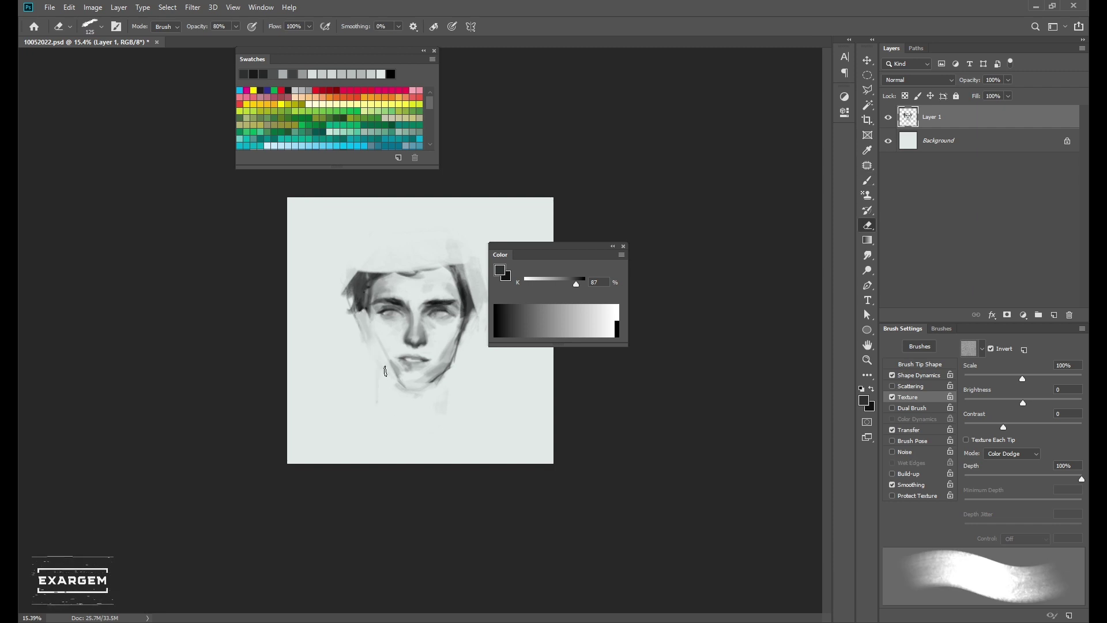
{"action": "left_click_drag", "start_coordinate": [458, 329], "coordinate": [398, 386]}
- Soften the area around the nose and eyes with a sampled mid grey
{"action": "left_click", "coordinate": [415, 318], "text": "alt"}
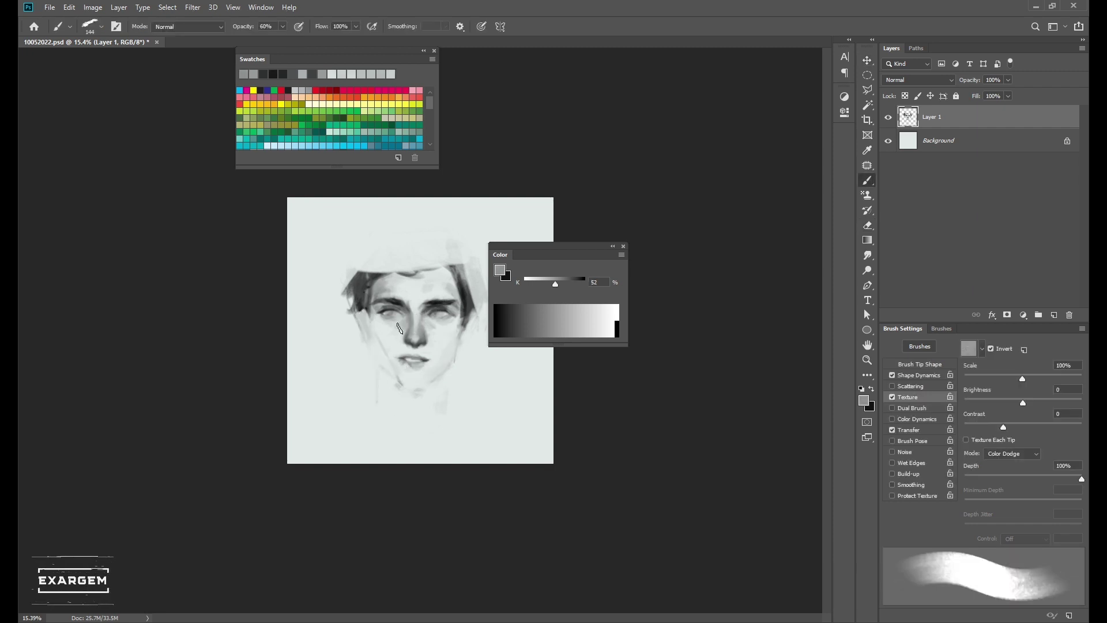
{"action": "mouse_move", "coordinate": [415, 317]}
{"action": "left_mouse_down"}
{"action": "mouse_move", "coordinate": [398, 331]}
{"action": "mouse_move", "coordinate": [440, 319]}
{"action": "left_mouse_up"}
{"action": "left_click", "coordinate": [433, 319], "text": "alt"}
{"action": "left_click", "coordinate": [430, 306], "text": "alt"}
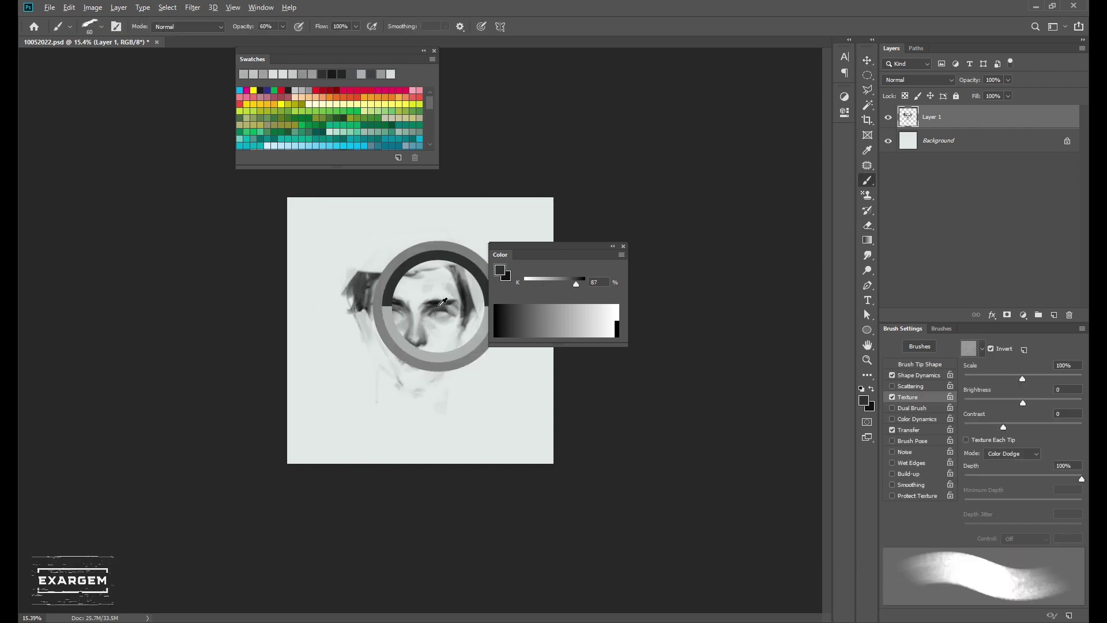
{"action": "key", "text": "bracketleft"}
{"action": "key", "text": "bracketleft"}
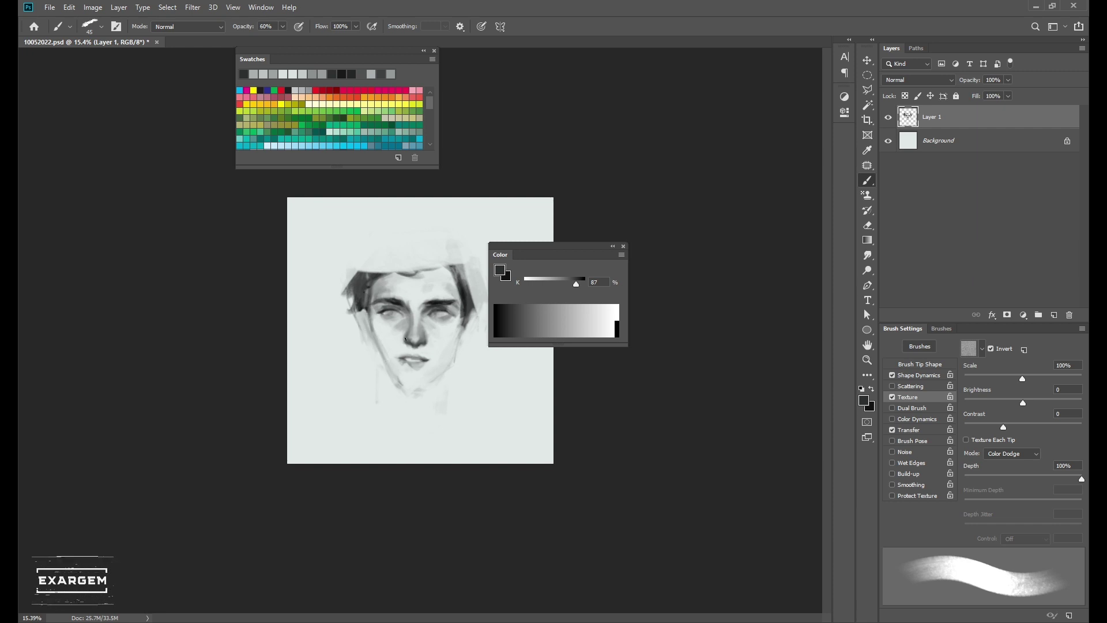
{"action": "key", "text": "bracketleft"}
{"action": "key", "text": "bracketleft"}
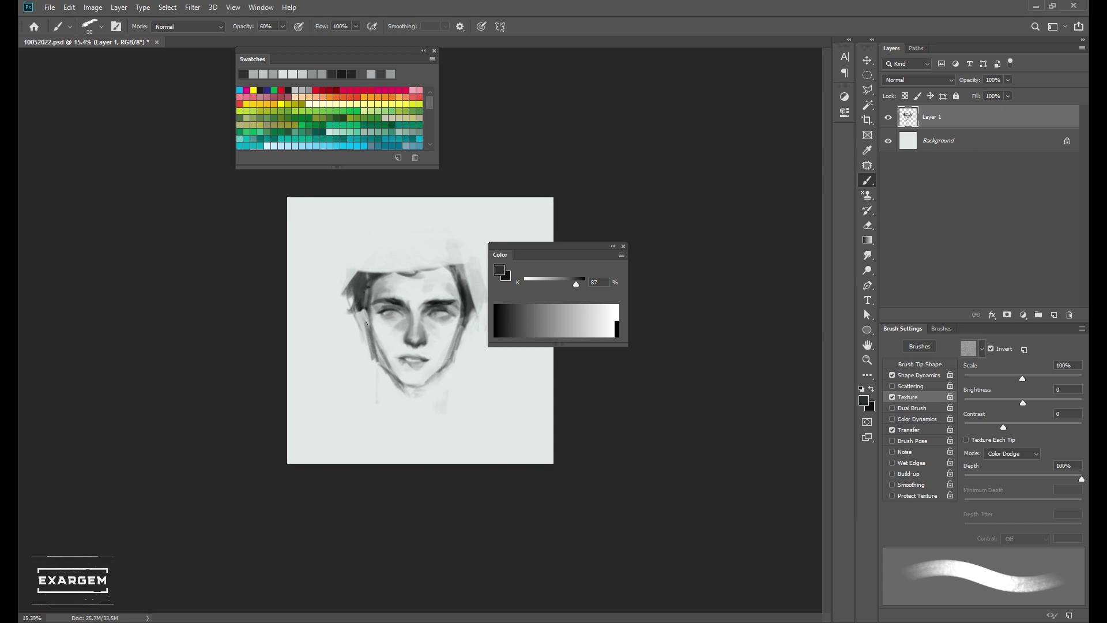
- Sample near-black tones from the hair for painting the neck lines
{"action": "key", "text": "bracketright"}
{"action": "key", "text": "bracketright"}
{"action": "key", "text": "bracketright"}
{"action": "left_click", "coordinate": [465, 319], "text": "alt"}
{"action": "key", "text": "bracketleft"}
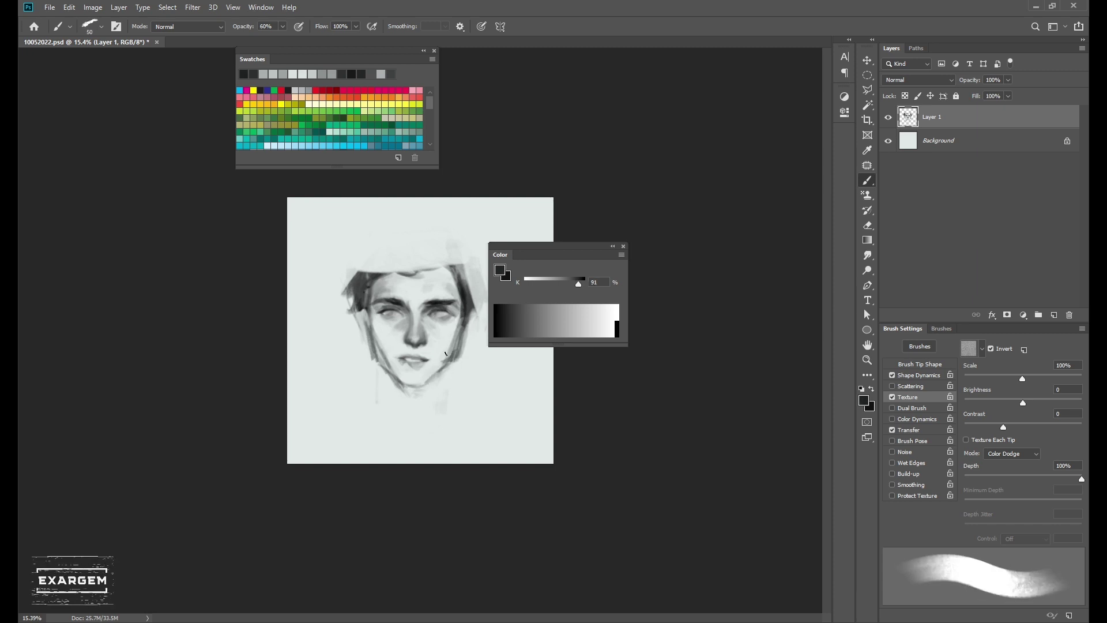
{"action": "left_click", "coordinate": [395, 378], "text": "alt"}
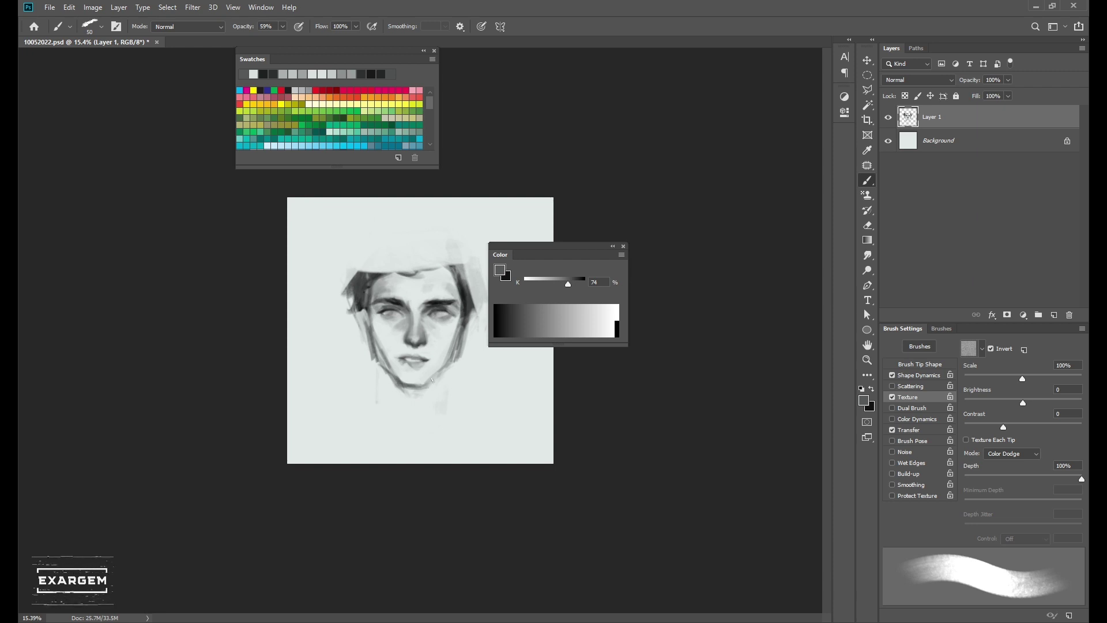
{"action": "key", "text": "bracketright"}
{"action": "left_click", "coordinate": [396, 303], "text": "alt"}
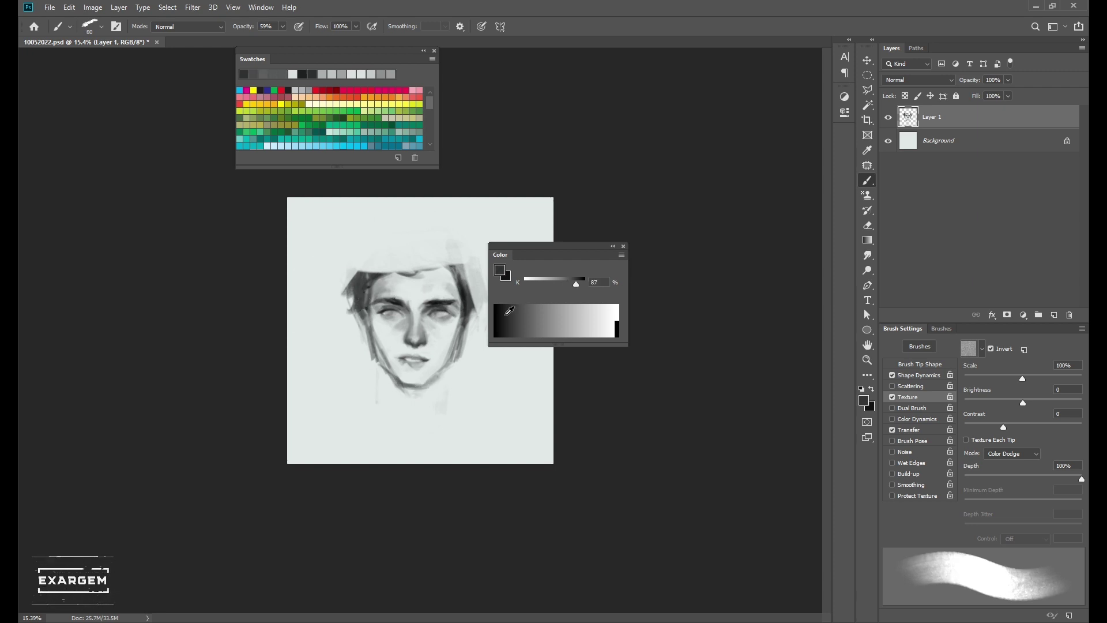
{"action": "left_click", "coordinate": [363, 320], "text": "alt"}
- Adjust the brush size while sampling mid and darker greys from the face
{"action": "key", "text": "bracketright"}
{"action": "key", "text": "bracketright"}
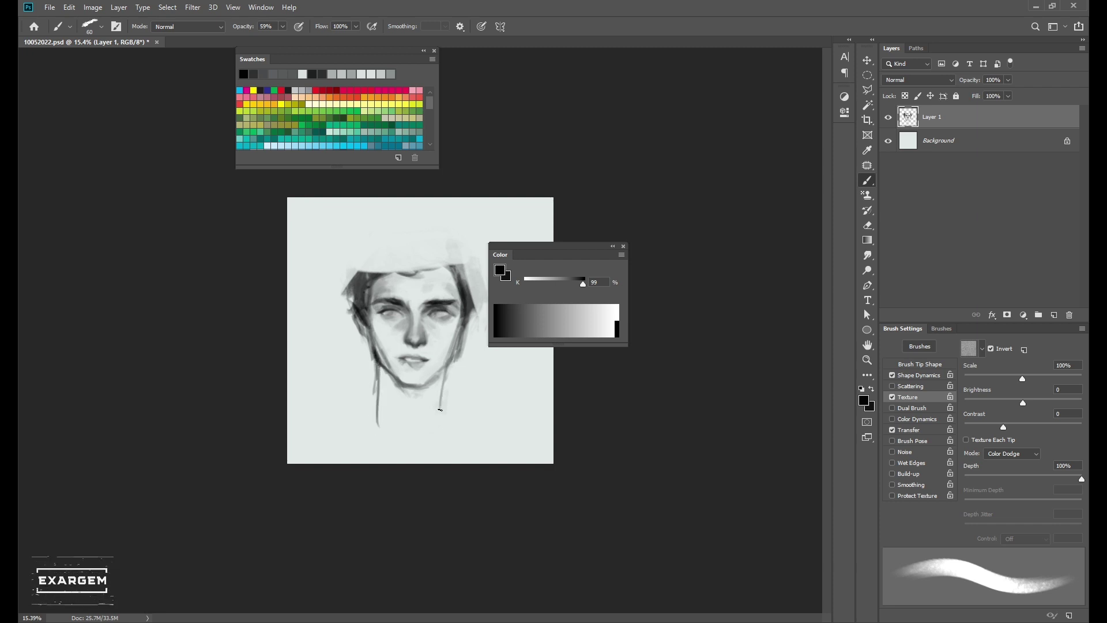
{"action": "key", "text": "bracketleft"}
{"action": "key", "text": "bracketright"}
{"action": "key", "text": "bracketright"}
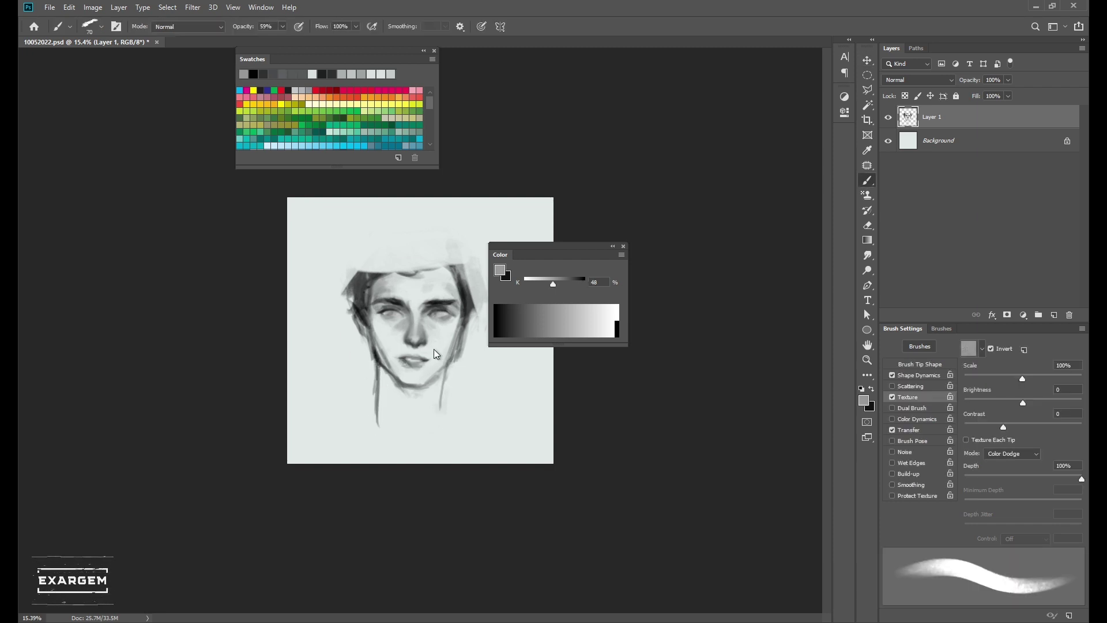
{"action": "key", "text": "bracketright"}
{"action": "key", "text": "bracketright"}
{"action": "left_click", "coordinate": [398, 293], "text": "alt"}
{"action": "key", "text": "bracketright"}
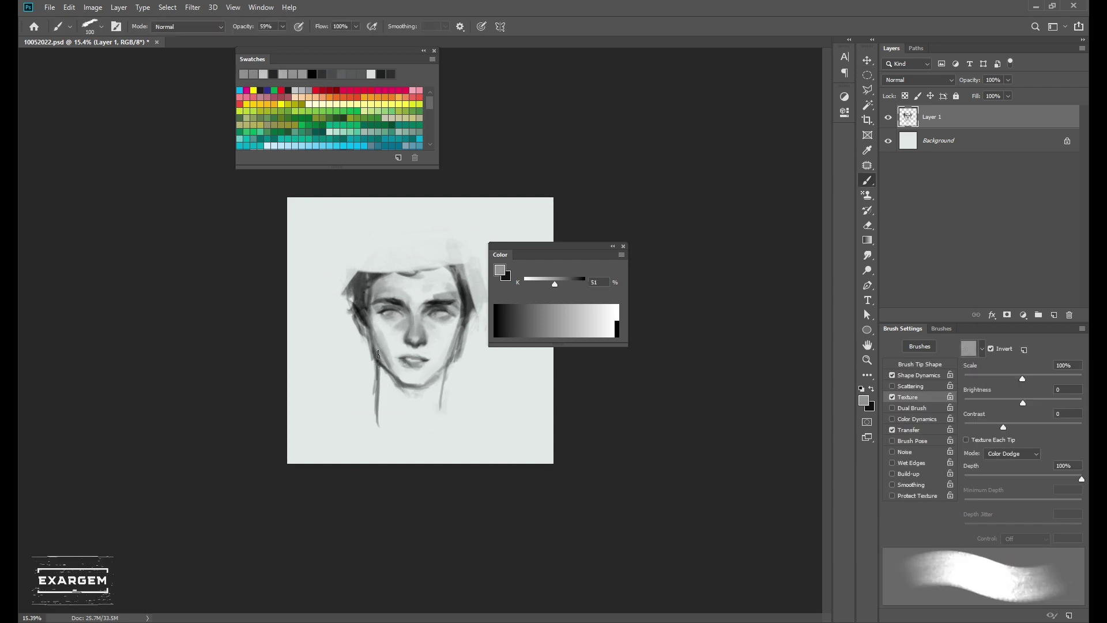
{"action": "left_click", "coordinate": [391, 348], "text": "alt"}
{"action": "key", "text": "bracketleft"}
{"action": "left_click", "coordinate": [400, 306], "text": "alt"}
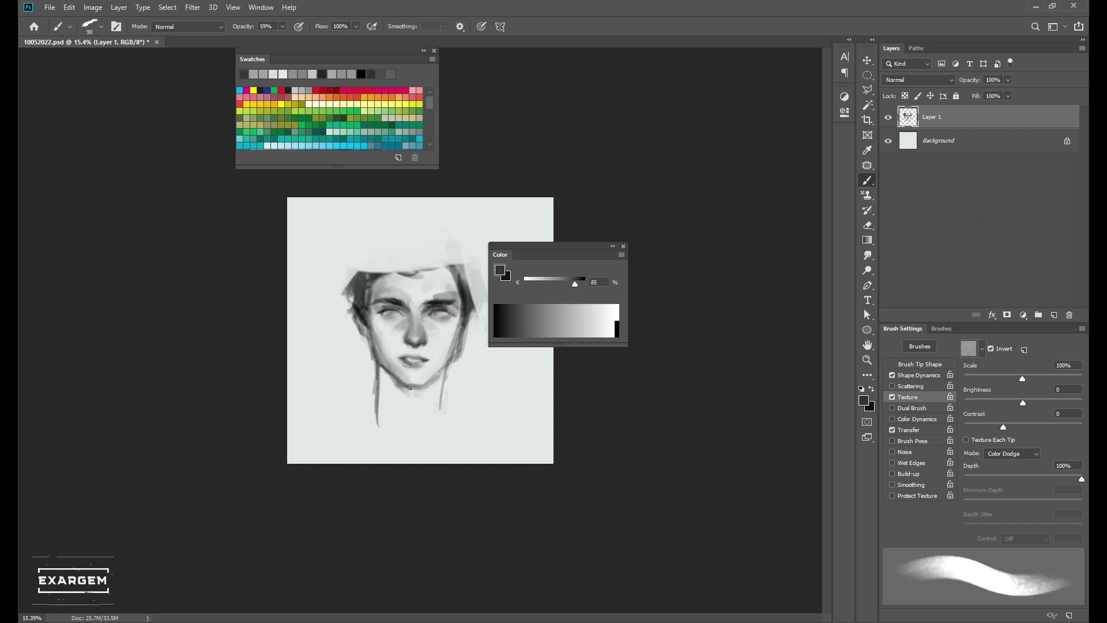
{"action": "key", "text": "bracketright"}
{"action": "key", "text": "bracketright"}
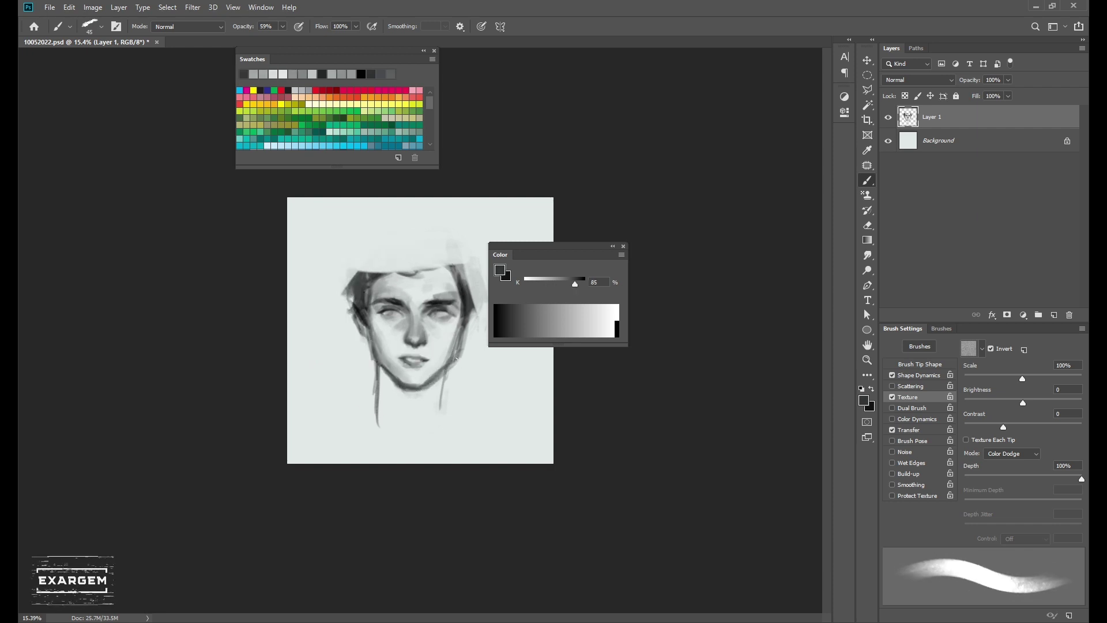
{"action": "key", "text": "bracketright"}
- Set paint opacity to 57% with a sampled mid grey and a smaller brush
{"action": "left_click", "coordinate": [445, 359], "text": "alt"}
{"action": "key", "text": "5"}
{"action": "key", "text": "7"}
{"action": "left_click", "coordinate": [429, 357], "text": "alt"}
{"action": "key", "text": "bracketleft"}
{"action": "key", "text": "bracketleft"}
{"action": "key", "text": "bracketleft"}
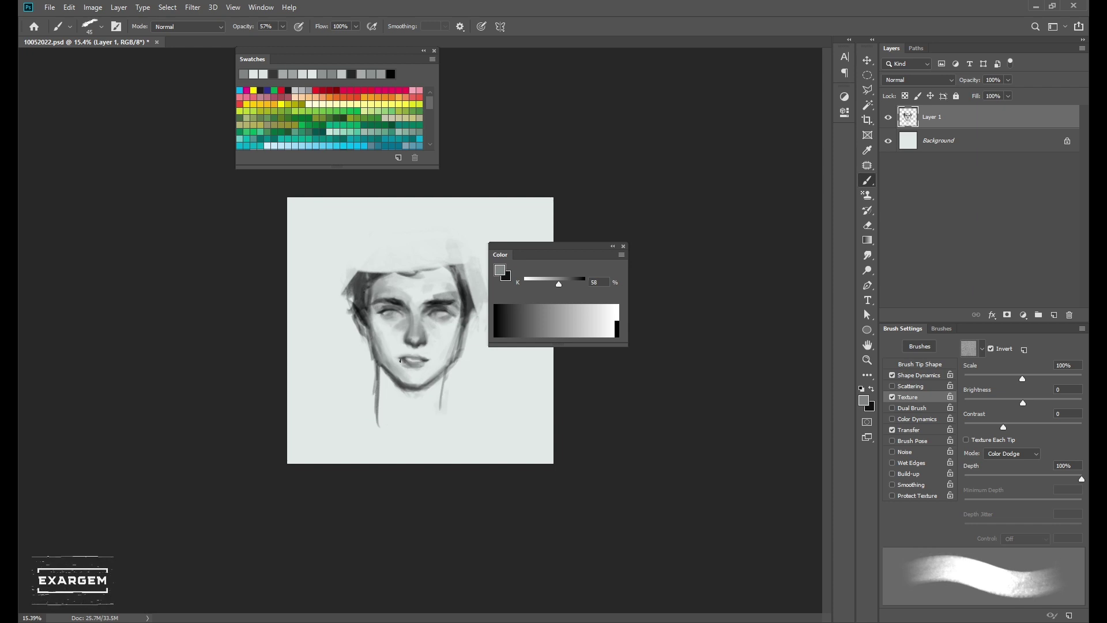
{"action": "key", "text": "bracketleft"}
{"action": "key", "text": "bracketleft"}
- Zoom in on the mouth and take black at 56% opacity with a fine brush for the lips
{"action": "key", "text": "bracketleft"}
{"action": "key", "text": "bracketleft"}
{"action": "key", "text": "bracketright"}
{"action": "key", "text": "bracketright"}
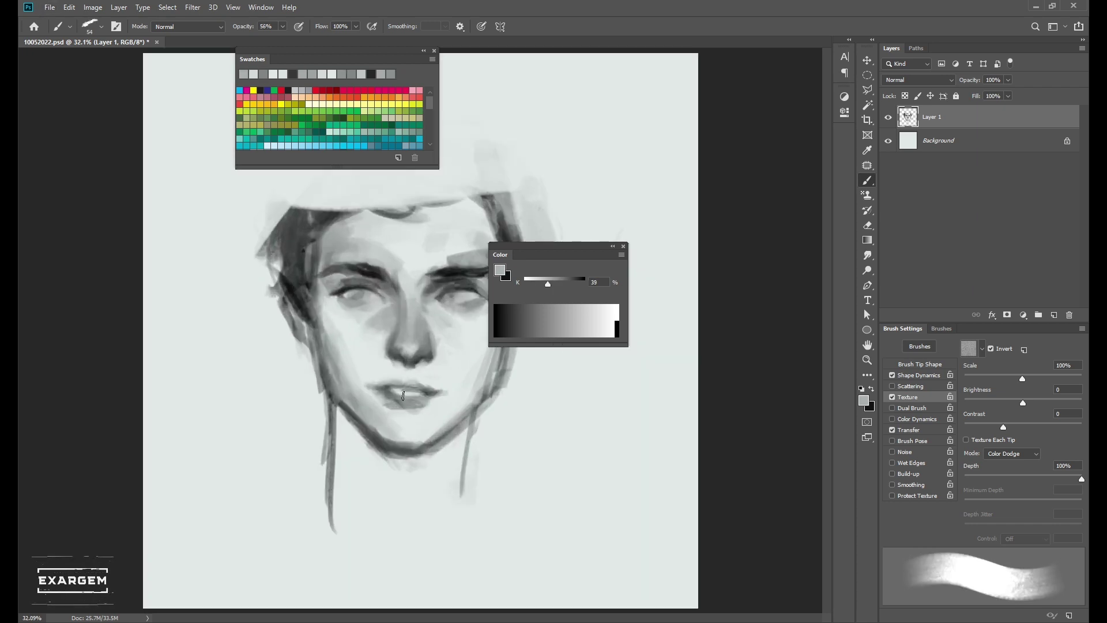
{"action": "scroll", "coordinate": [421, 330], "scroll_direction": "up", "scroll_amount": 2}
{"action": "left_click", "coordinate": [392, 376], "text": "alt"}
{"action": "key", "text": "5"}
{"action": "key", "text": "6"}
{"action": "key", "text": "bracketleft"}
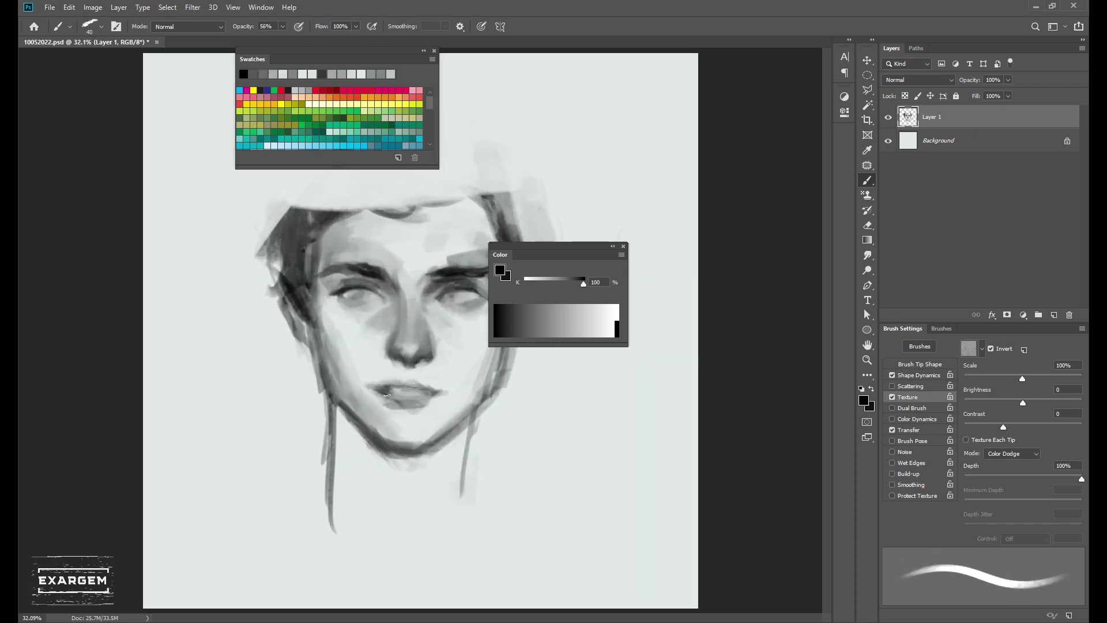
{"action": "key", "text": "bracketleft"}
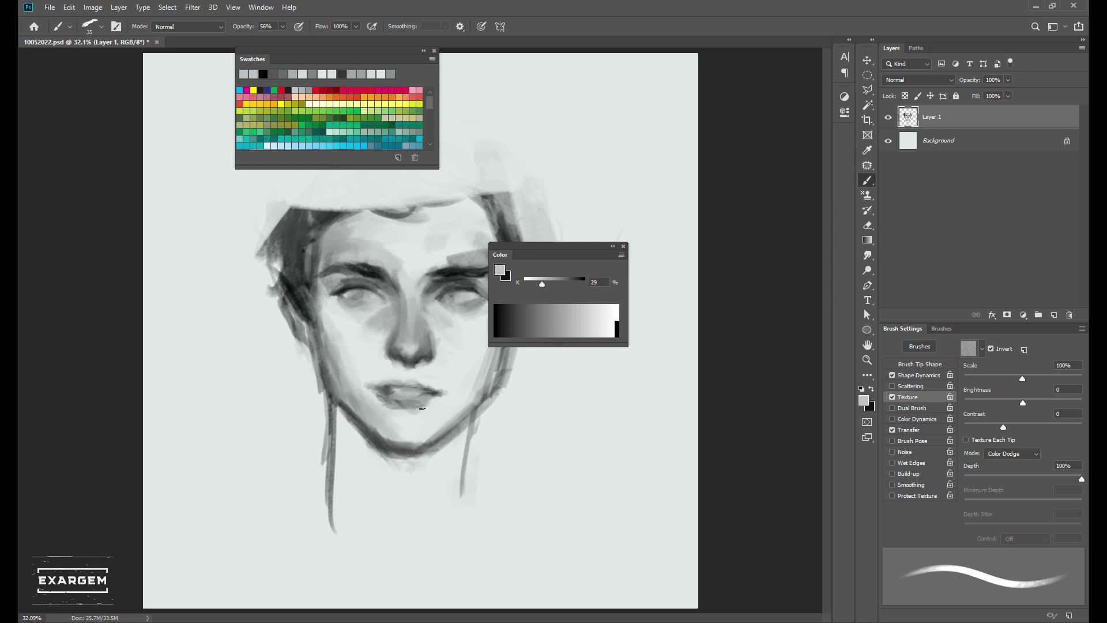
- Pick darker greys and darken the right jawline with a small brush
{"action": "scroll", "coordinate": [385, 400], "scroll_direction": "down", "scroll_amount": 2}
{"action": "key", "text": "bracketright"}
{"action": "key", "text": "bracketright"}
{"action": "key", "text": "bracketright"}
{"action": "left_click", "coordinate": [392, 382], "text": "alt"}
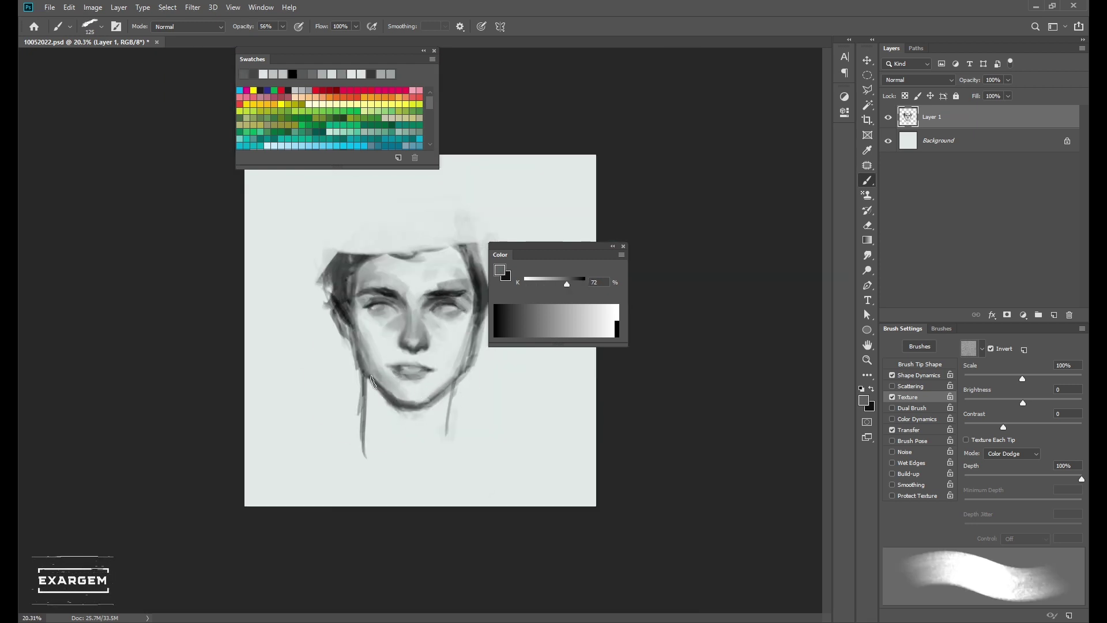
{"action": "left_click", "coordinate": [355, 353], "text": "alt"}
{"action": "key", "text": "bracketleft"}
{"action": "key", "text": "bracketleft"}
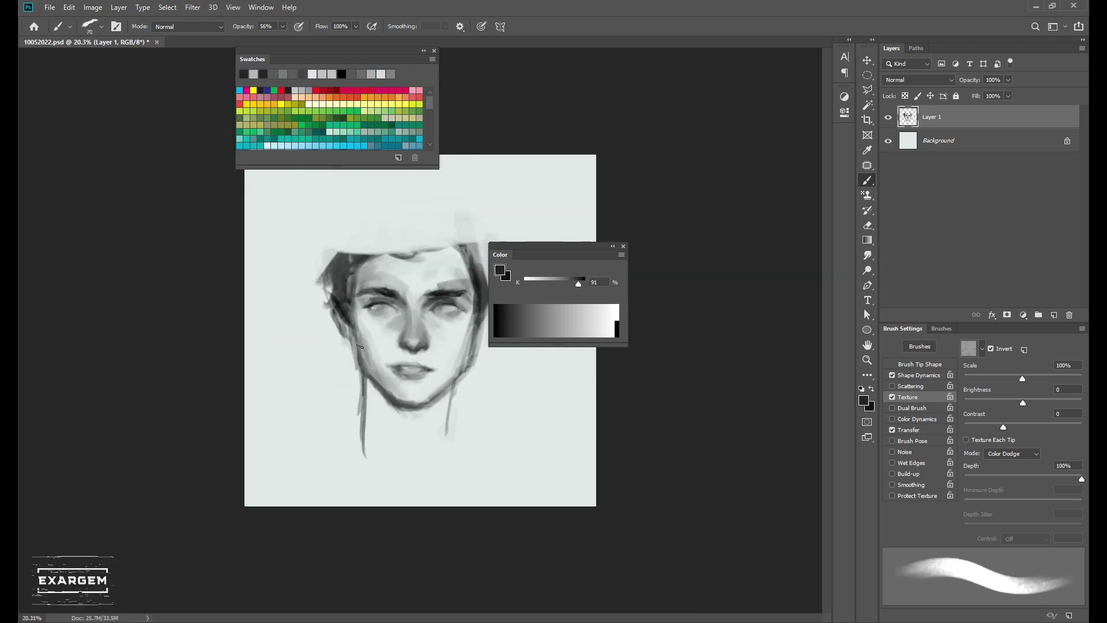
{"action": "left_click", "coordinate": [500, 311]}
{"action": "key", "text": "bracketleft"}
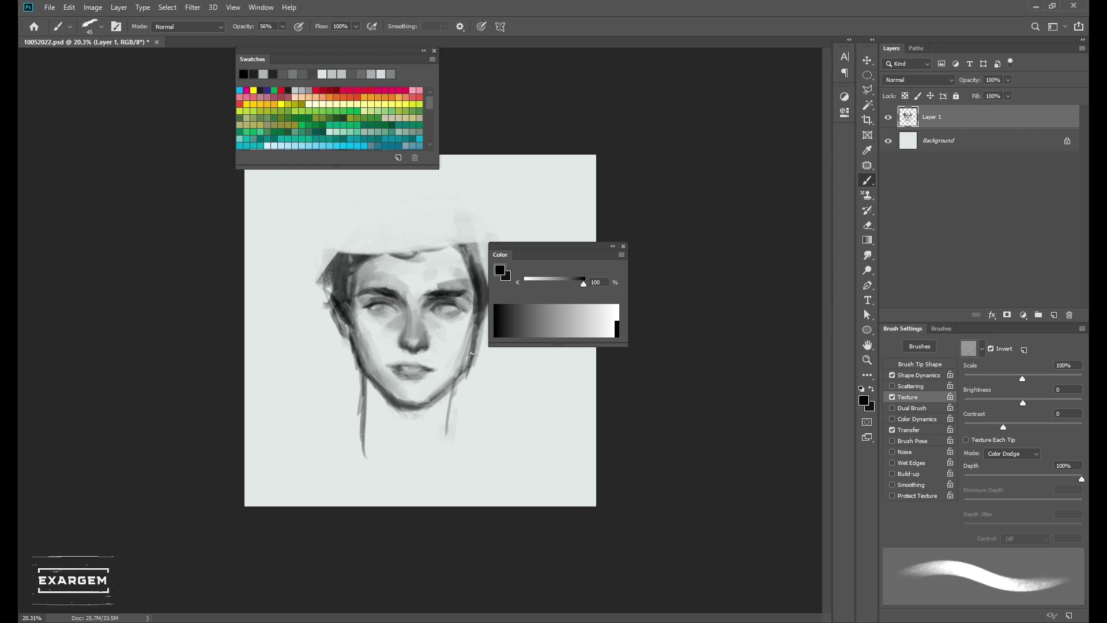
{"action": "left_click_drag", "start_coordinate": [471, 353], "coordinate": [463, 373]}
- Zoom out and paint dark tousled strokes across the top of the hair
{"action": "key", "text": "ctrl+minus"}
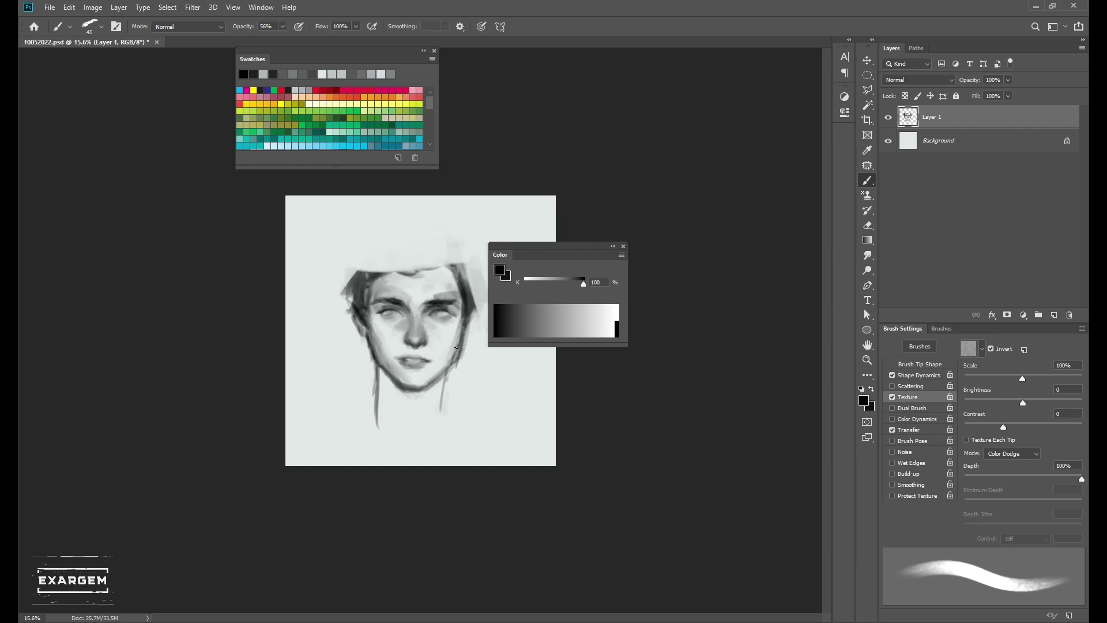
{"action": "left_click", "coordinate": [375, 355], "text": "alt"}
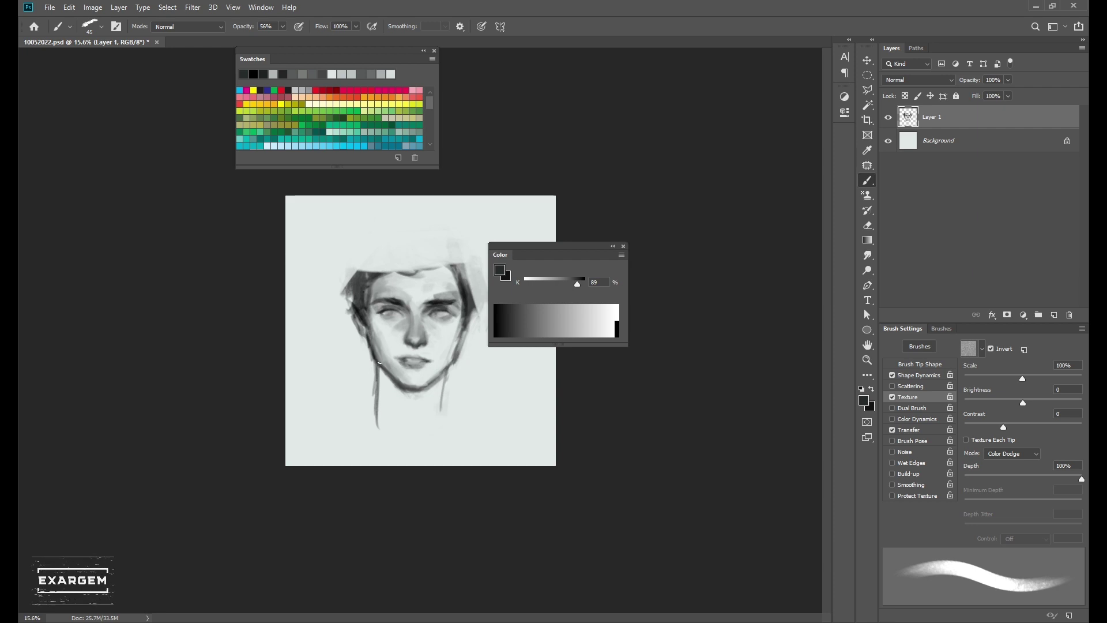
{"action": "key", "text": "bracketright"}
{"action": "key", "text": "bracketright"}
{"action": "key", "text": "bracketright"}
{"action": "left_click", "coordinate": [375, 407], "text": "alt"}
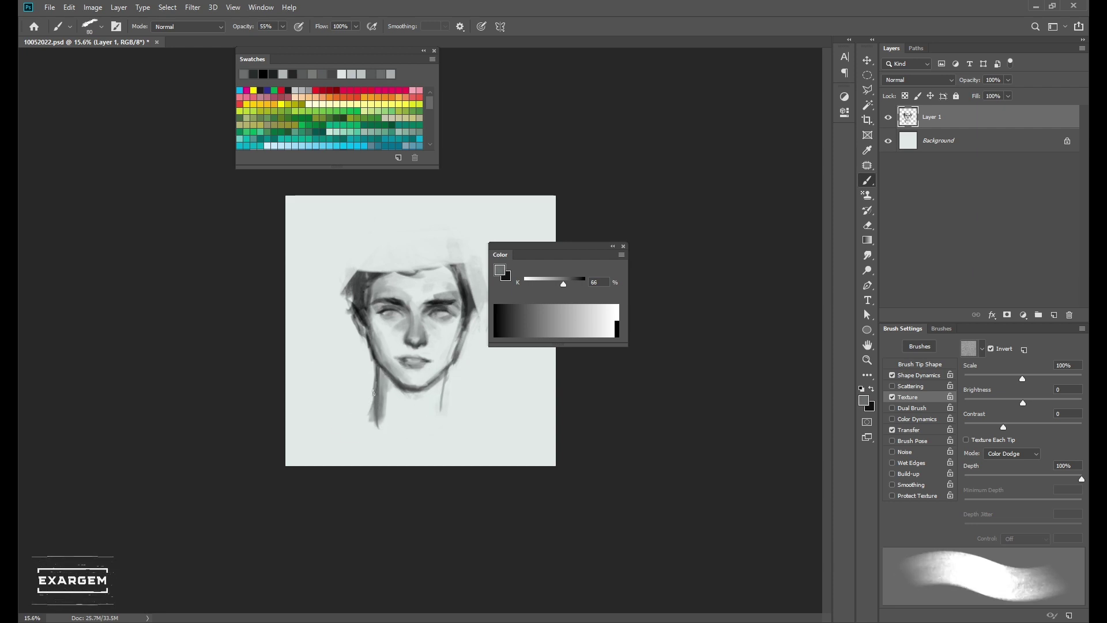
{"action": "left_click", "coordinate": [360, 317], "text": "alt"}
{"action": "key", "text": "bracketleft"}
{"action": "mouse_move", "coordinate": [373, 250]}
{"action": "left_mouse_down"}
{"action": "mouse_move", "coordinate": [360, 271]}
{"action": "mouse_move", "coordinate": [438, 248]}
{"action": "left_mouse_up"}
{"action": "left_click", "coordinate": [369, 276], "text": "alt"}
- Zoom back in on the face and sample several dark greys from the hair with a shrinking brush
{"action": "key", "text": "ctrl+minus"}
{"action": "key", "text": "ctrl+plus"}
{"action": "key", "text": "bracketleft"}
{"action": "key", "text": "bracketleft"}
{"action": "key", "text": "bracketleft"}
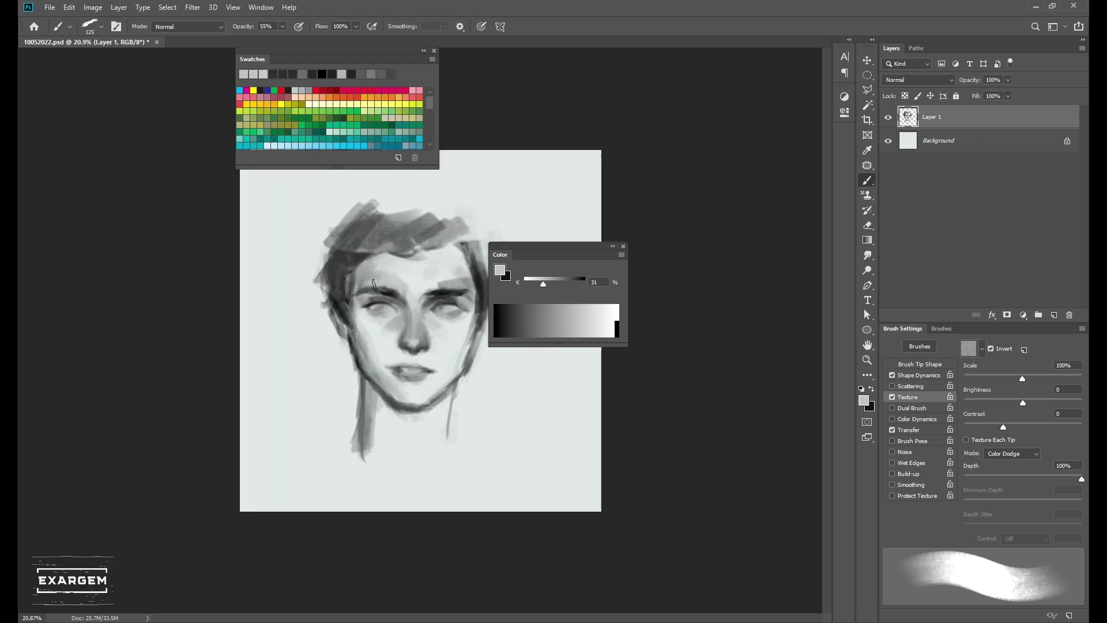
{"action": "left_click", "coordinate": [447, 296], "text": "alt"}
{"action": "left_click", "coordinate": [460, 293], "text": "alt"}
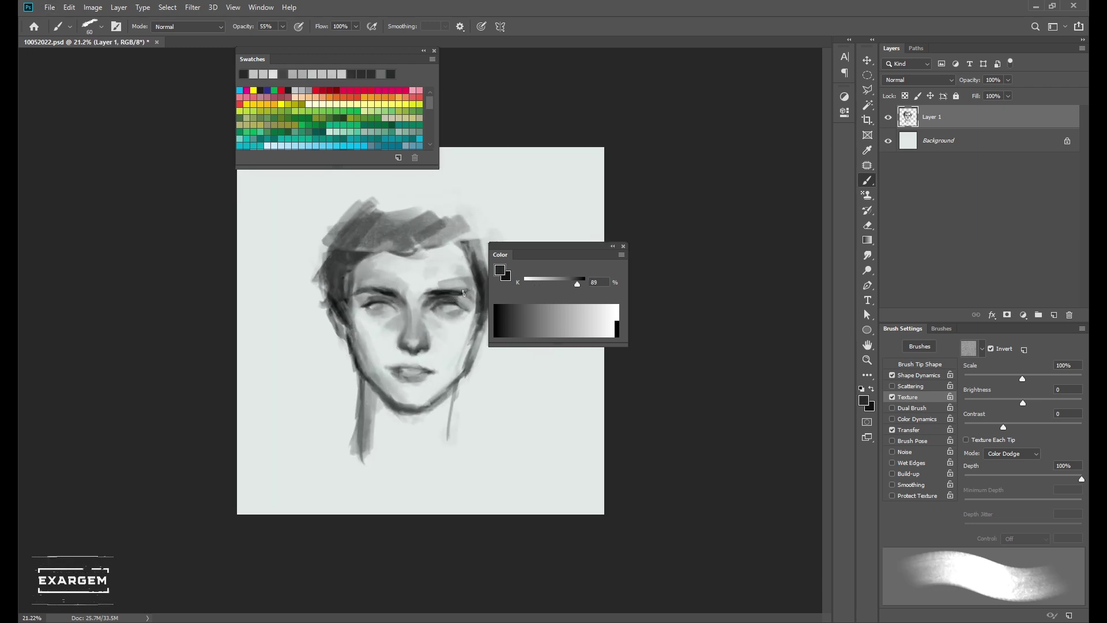
{"action": "left_click", "coordinate": [444, 312], "text": "alt"}
{"action": "key", "text": "bracketleft"}
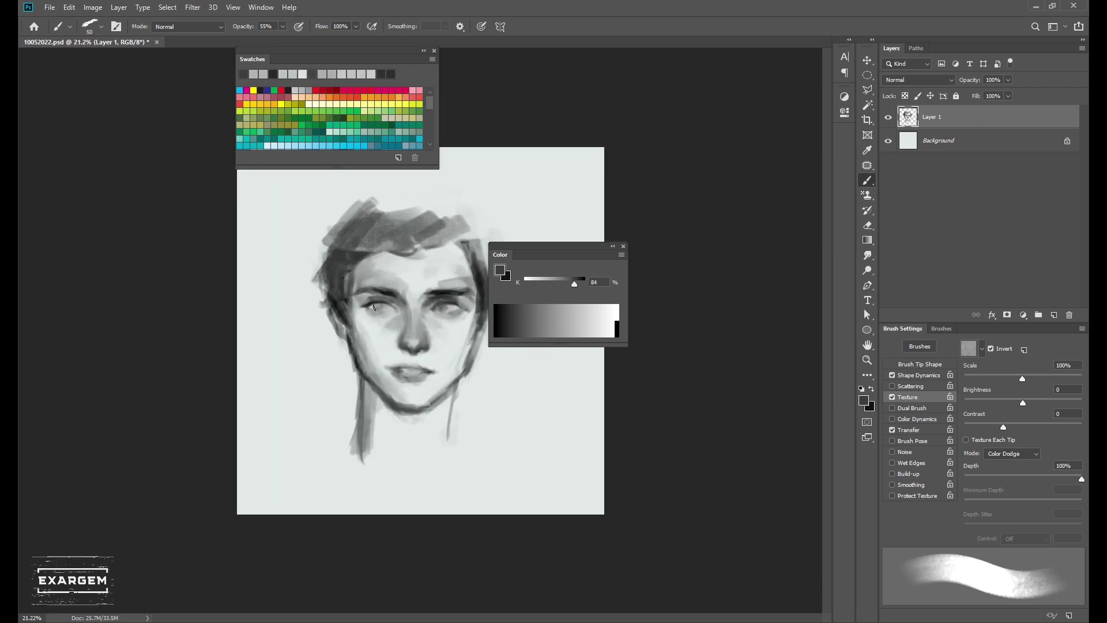
{"action": "left_click", "coordinate": [374, 307], "text": "alt"}
{"action": "key", "text": "bracketleft"}
{"action": "key", "text": "bracketleft"}
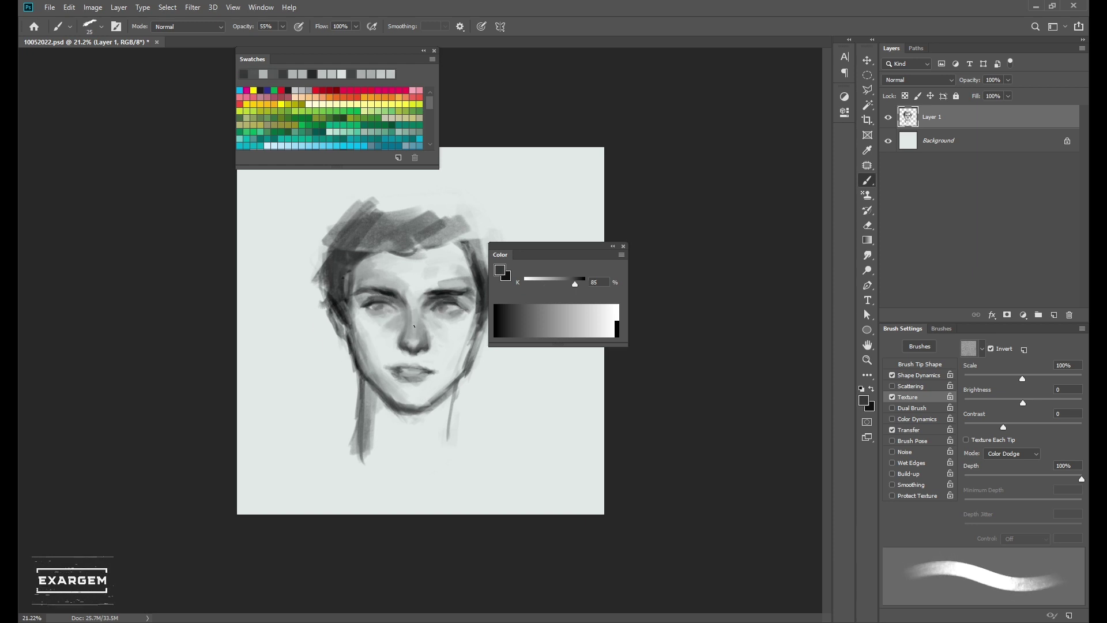
{"action": "left_click", "coordinate": [344, 301], "text": "alt"}
- Darken the left edge of the hair with a near-black stroke
{"action": "scroll", "coordinate": [398, 361], "scroll_direction": "down", "scroll_amount": 1}
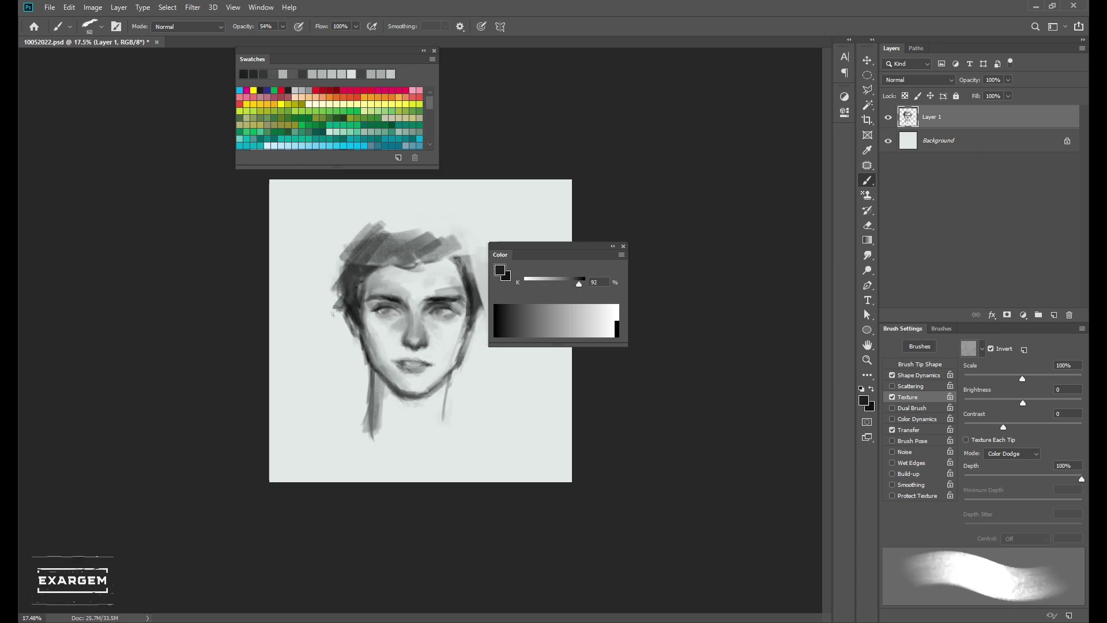
{"action": "scroll", "coordinate": [341, 259], "scroll_direction": "down", "scroll_amount": 3}
{"action": "key", "text": "bracketleft"}
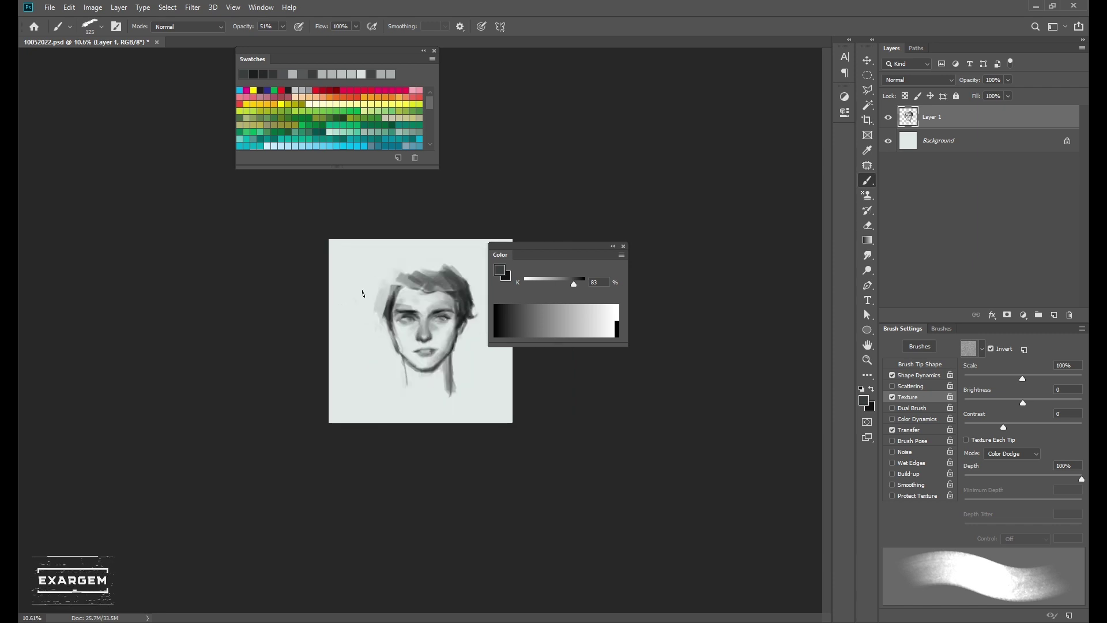
{"action": "scroll", "coordinate": [430, 353], "scroll_direction": "up", "scroll_amount": 2}
{"action": "key", "text": "bracketleft"}
{"action": "key", "text": "bracketleft"}
{"action": "key", "text": "bracketleft"}
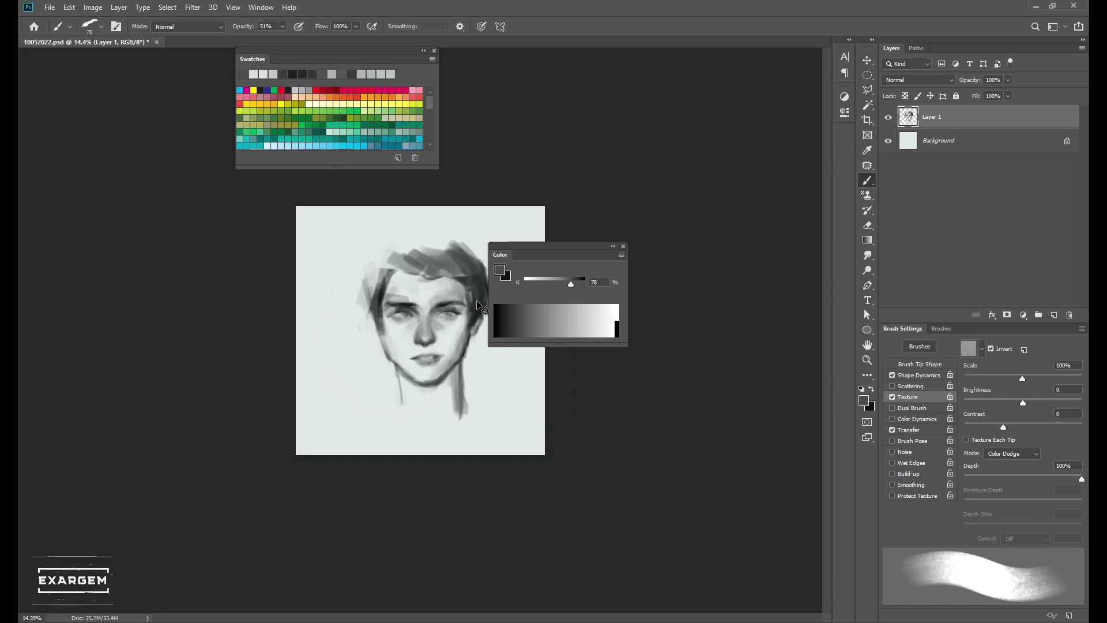
{"action": "left_click", "coordinate": [375, 312], "text": "alt"}
{"action": "left_click_drag", "start_coordinate": [375, 312], "coordinate": [372, 268]}
- Pick pure black, then sample light and mid greys from the face with a smaller brush
{"action": "key", "text": "bracketright"}
{"action": "key", "text": "bracketright"}
{"action": "key", "text": "bracketright"}
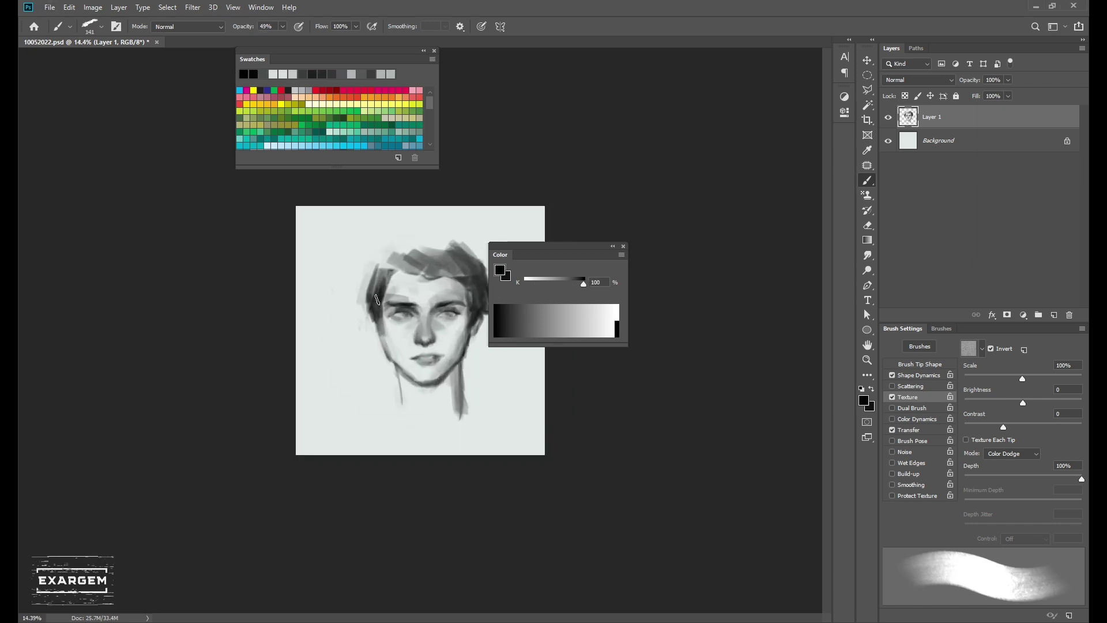
{"action": "left_click", "coordinate": [493, 309]}
{"action": "left_click", "coordinate": [392, 323], "text": "alt"}
{"action": "key", "text": "bracketleft"}
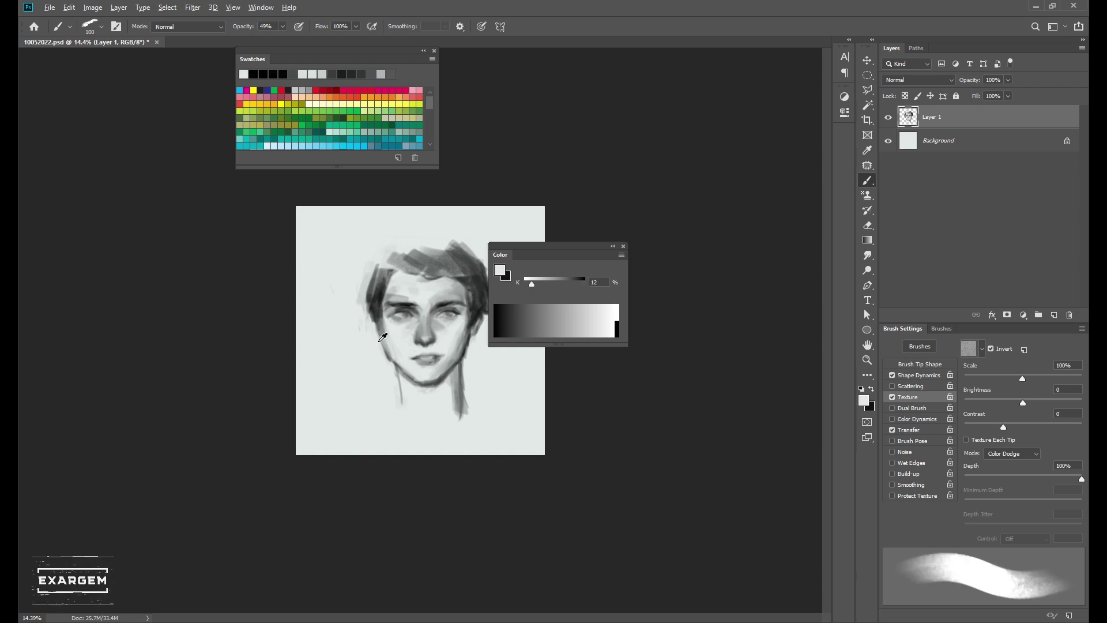
{"action": "left_click", "coordinate": [386, 326], "text": "alt"}
{"action": "key", "text": "bracketleft"}
{"action": "key", "text": "bracketleft"}
{"action": "key", "text": "bracketleft"}
{"action": "left_click", "coordinate": [388, 331], "text": "alt"}
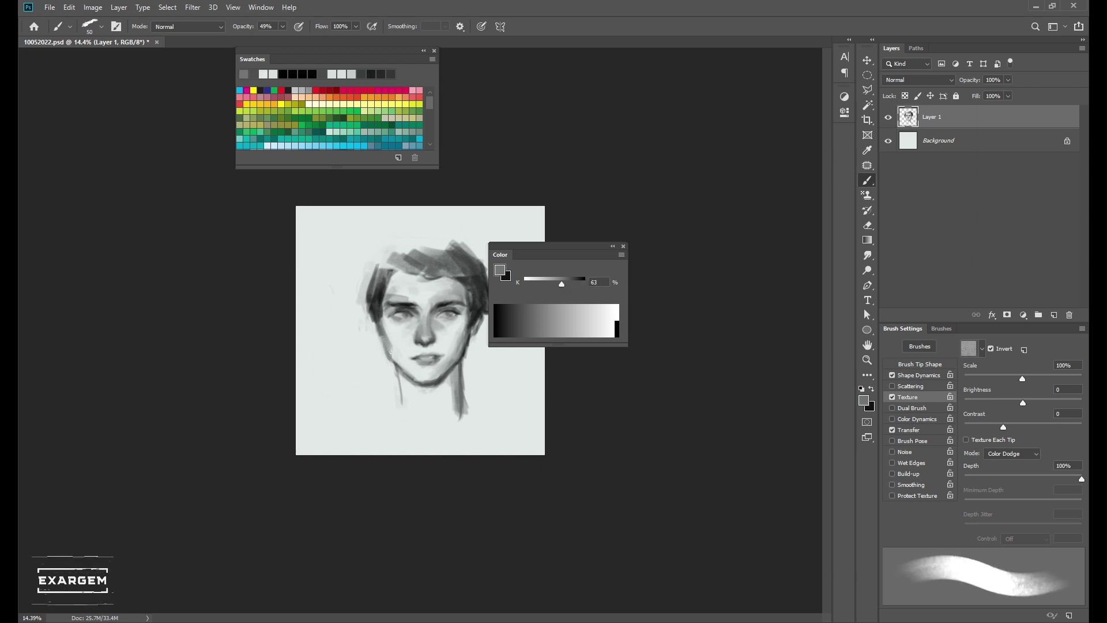
{"action": "key", "text": "bracketleft"}
- Sample mid, dark and light greys and resize the brush to shade the hair beside the face
{"action": "scroll", "coordinate": [420, 330], "scroll_direction": "up", "scroll_amount": 2}
{"action": "left_click", "coordinate": [414, 334], "text": "alt"}
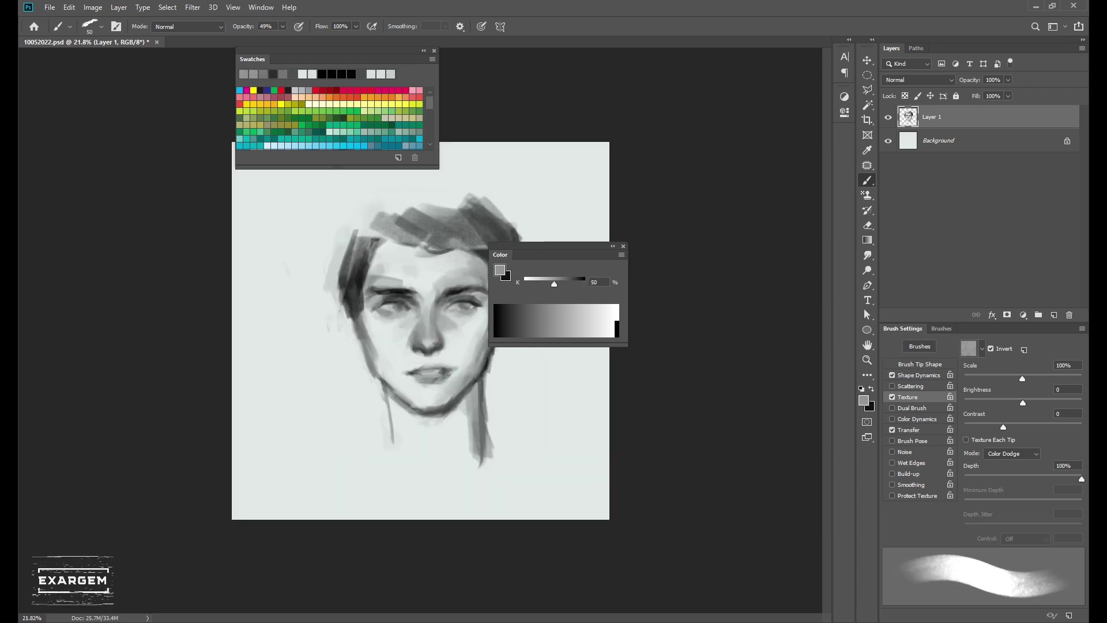
{"action": "left_click", "coordinate": [467, 305], "text": "alt"}
{"action": "key", "text": "bracketright"}
{"action": "key", "text": "bracketright"}
{"action": "key", "text": "bracketright"}
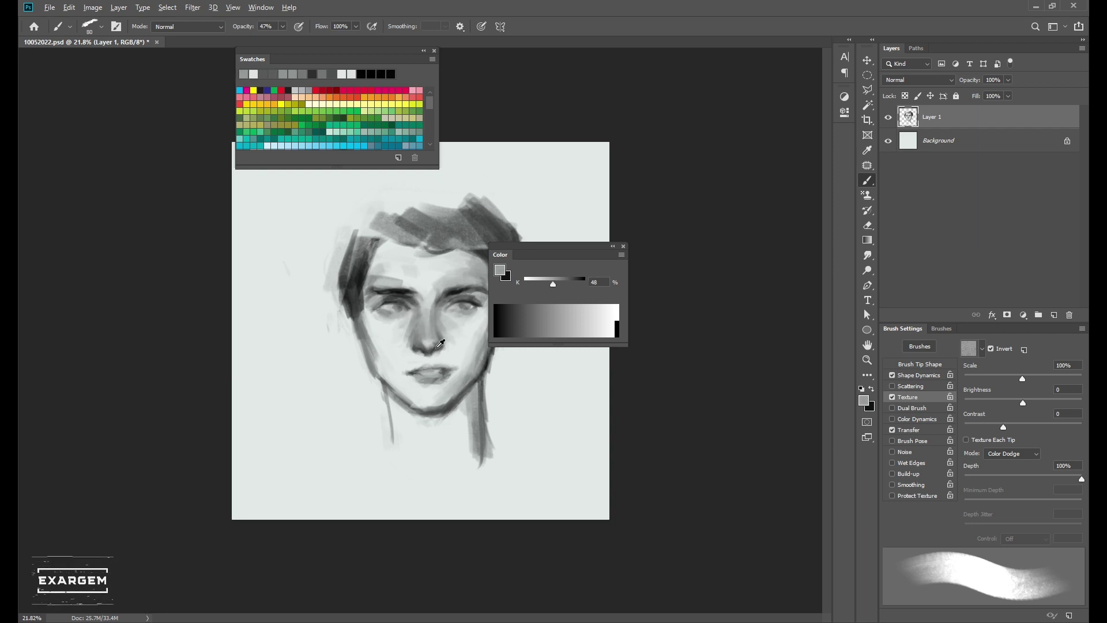
{"action": "key", "text": "bracketleft"}
{"action": "key", "text": "bracketleft"}
{"action": "key", "text": "bracketleft"}
{"action": "left_click", "coordinate": [400, 294], "text": "alt"}
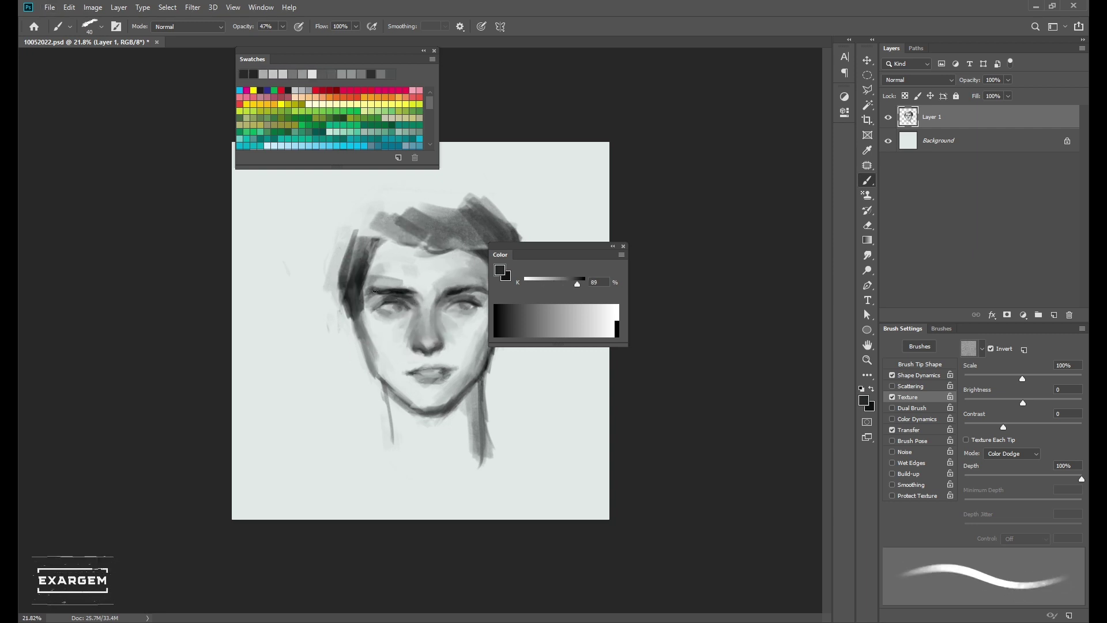
{"action": "key", "text": "bracketright"}
{"action": "key", "text": "bracketright"}
{"action": "key", "text": "bracketright"}
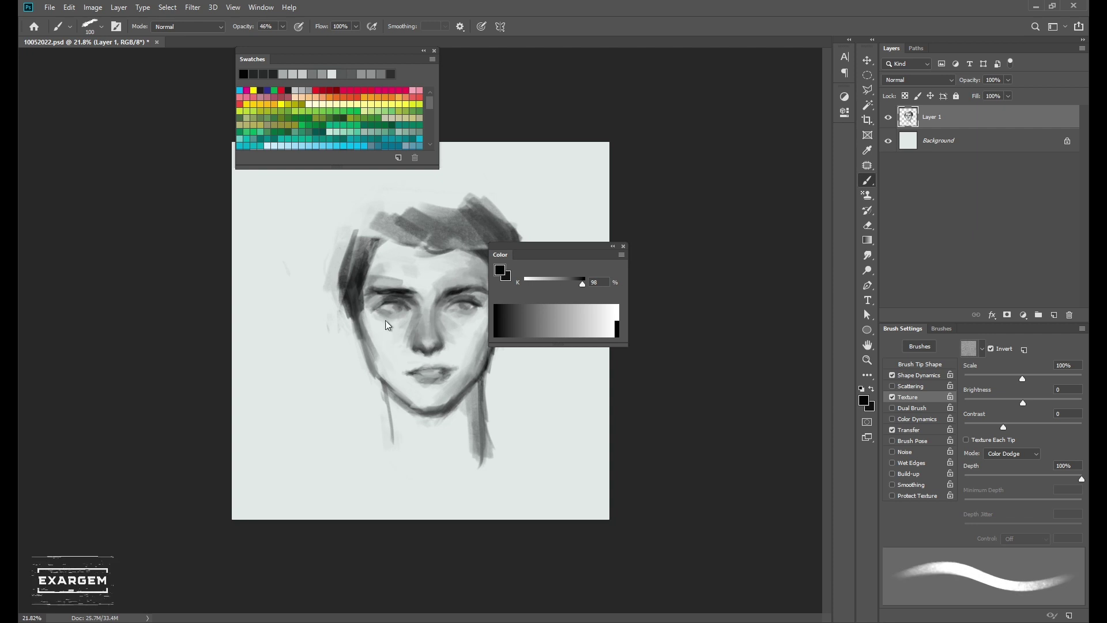
{"action": "left_click", "coordinate": [362, 310], "text": "alt"}
- Darken the hair with a face mid grey and pure black, zooming out to the whole portrait
{"action": "key", "text": "bracketleft"}
{"action": "key", "text": "bracketleft"}
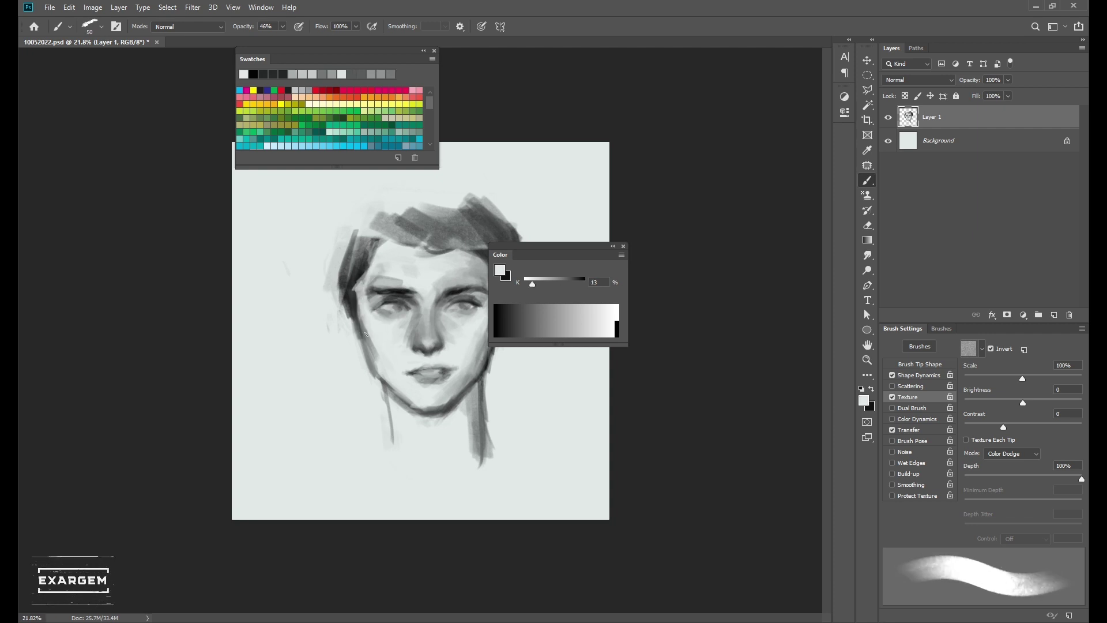
{"action": "key", "text": "bracketright"}
{"action": "key", "text": "bracketright"}
{"action": "key", "text": "bracketright"}
{"action": "left_click", "coordinate": [357, 262], "text": "alt"}
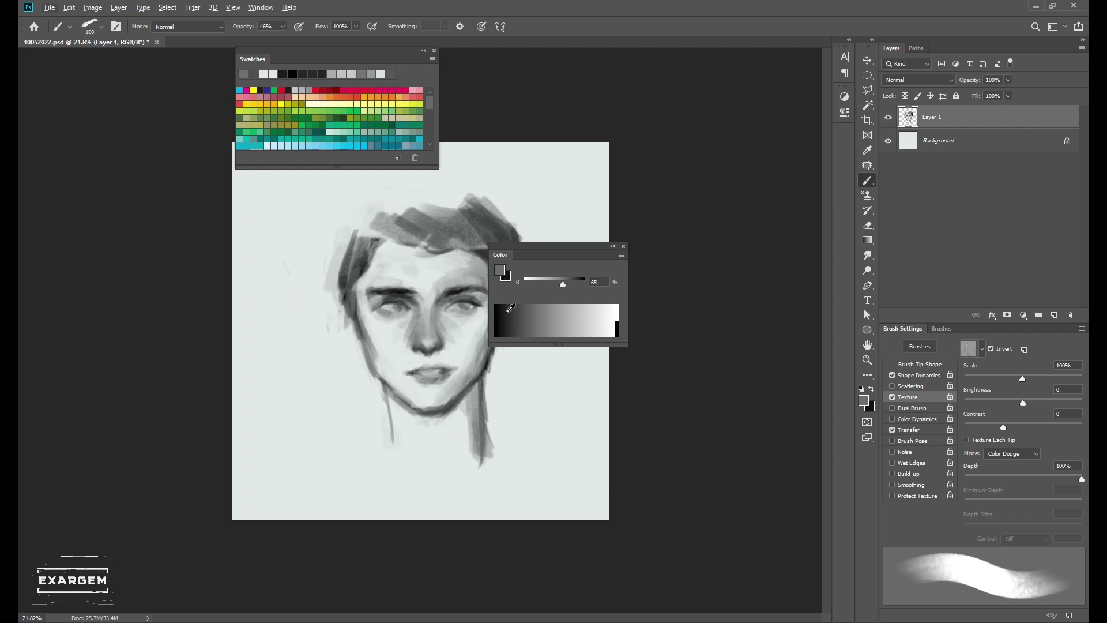
{"action": "key", "text": "bracketleft"}
{"action": "key", "text": "bracketleft"}
{"action": "key", "text": "bracketleft"}
{"action": "left_click", "coordinate": [345, 306], "text": "alt"}
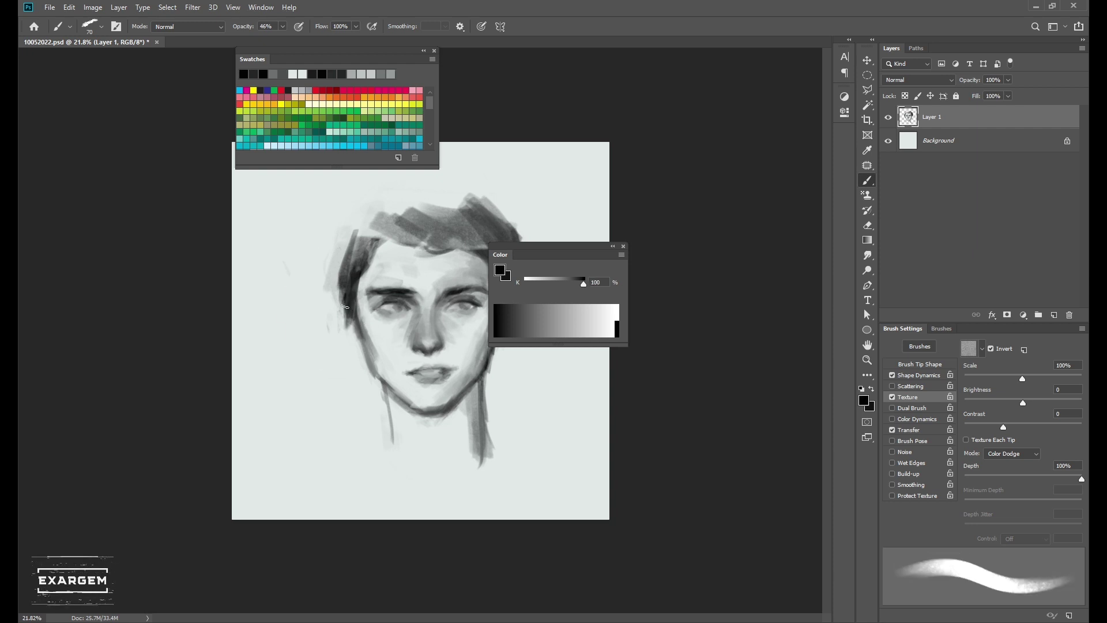
{"action": "key", "text": "bracketleft"}
{"action": "key", "text": "bracketleft"}
{"action": "key", "text": "bracketright"}
{"action": "key", "text": "bracketright"}
{"action": "key", "text": "ctrl+minus"}
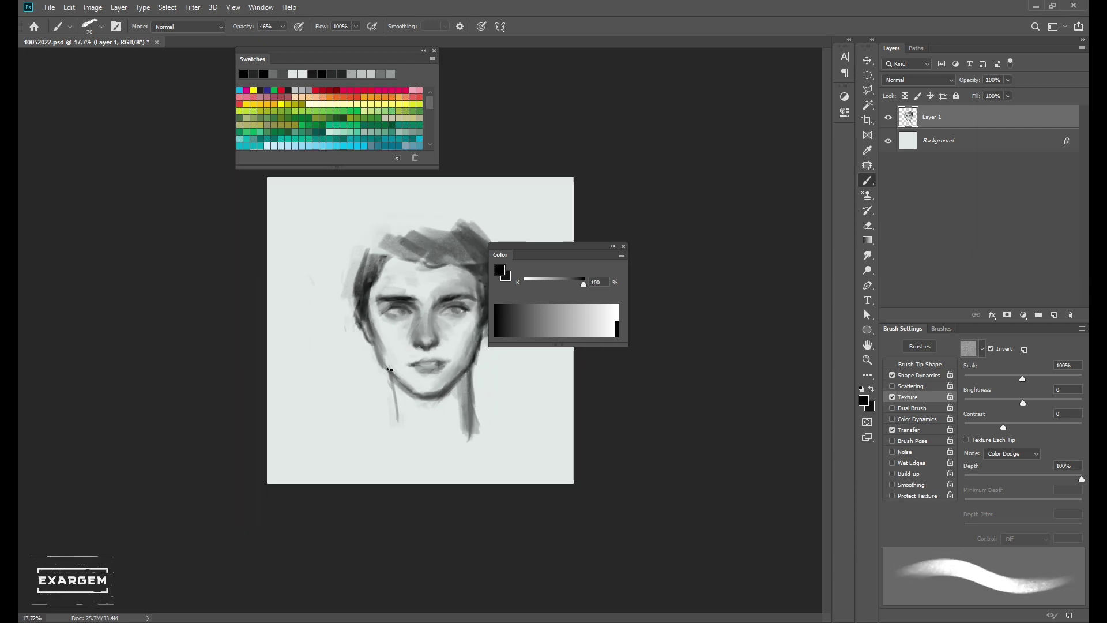
- Paint a dark stroke along the jaw in near-black sampled from the painting
{"action": "key", "text": "bracketleft"}
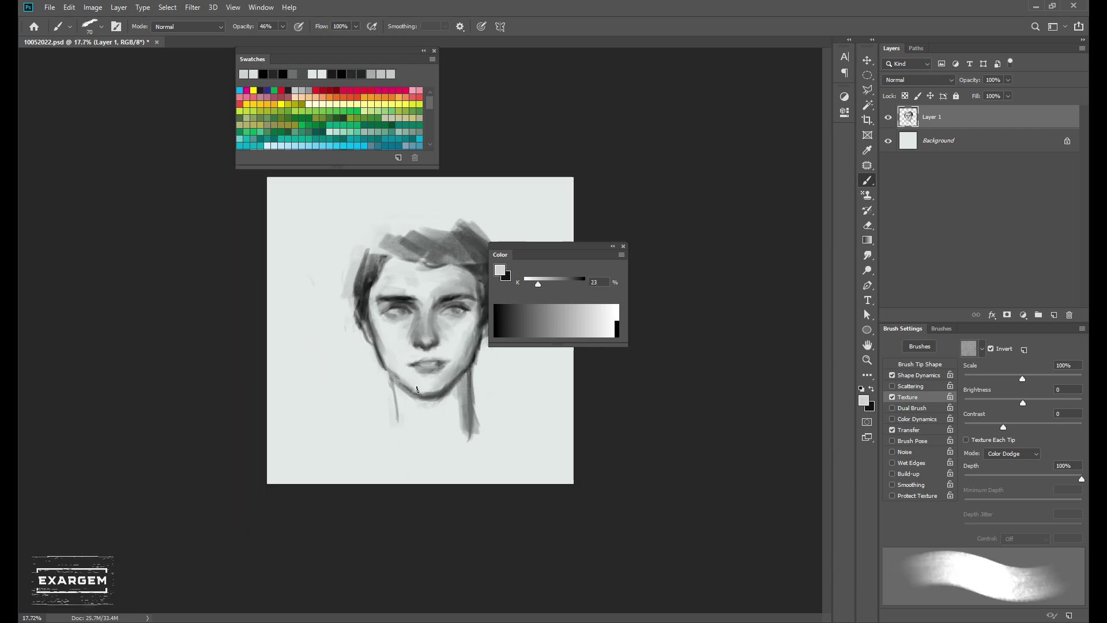
{"action": "left_click", "coordinate": [394, 377], "text": "alt"}
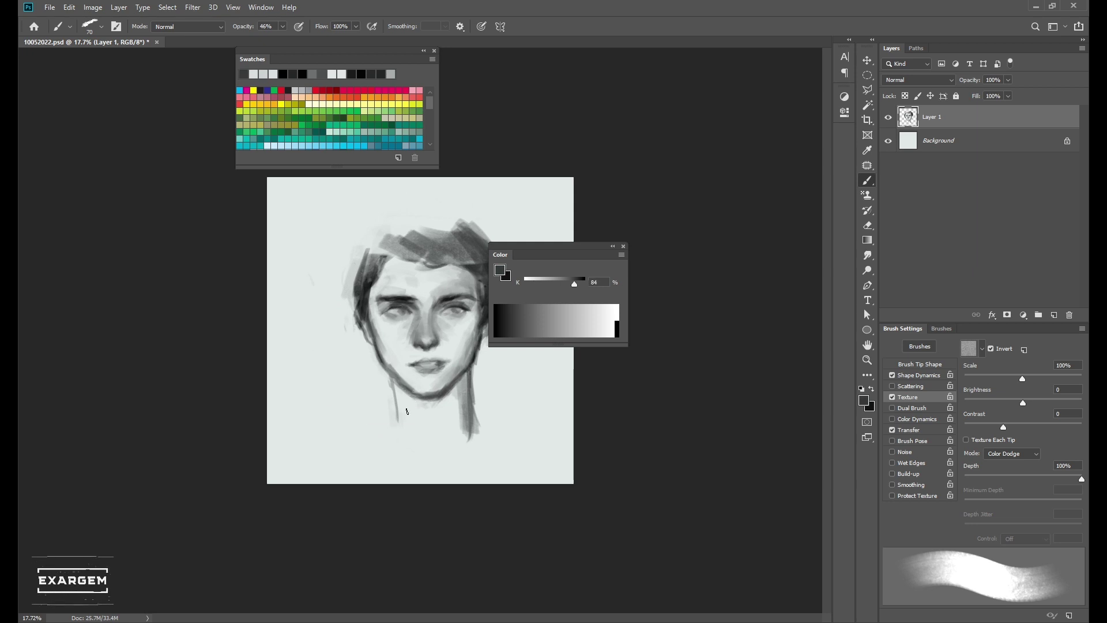
{"action": "left_click", "coordinate": [395, 377], "text": "alt"}
{"action": "key", "text": "bracketright"}
{"action": "key", "text": "bracketright"}
{"action": "key", "text": "bracketright"}
{"action": "key", "text": "bracketleft"}
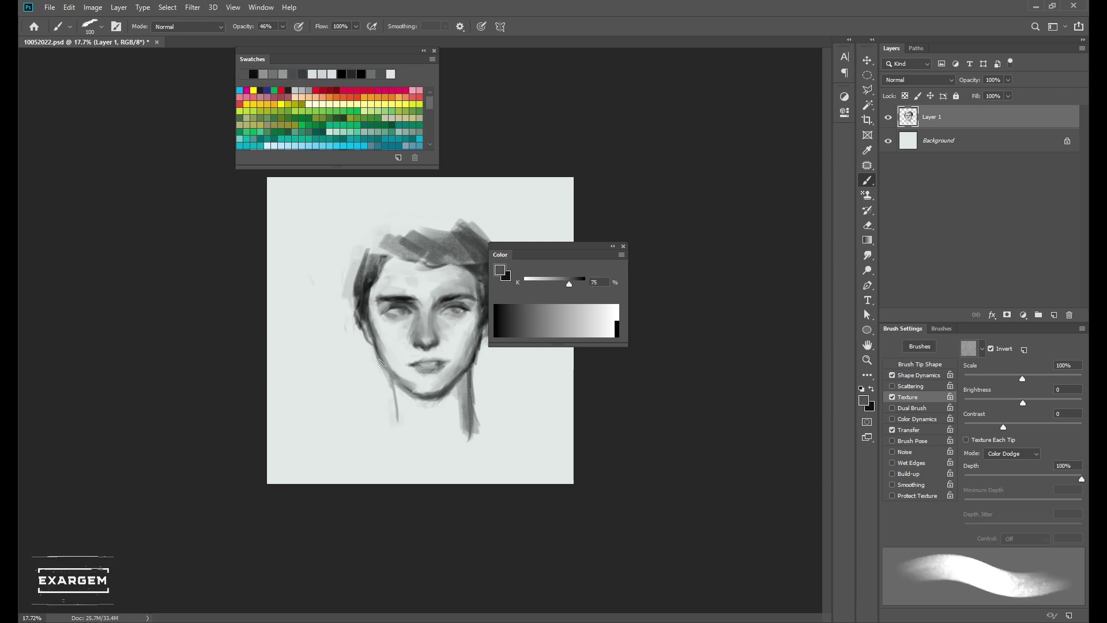
{"action": "key", "text": "bracketleft"}
{"action": "left_click", "coordinate": [382, 363], "text": "alt"}
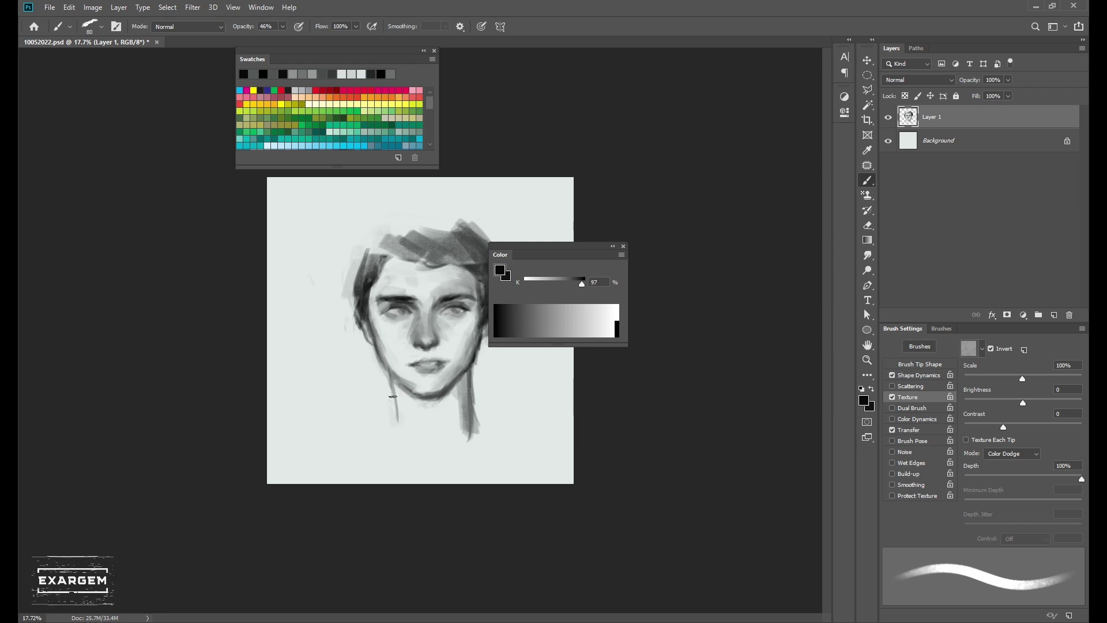
- Paint near-black strokes into the hair after sampling face and hair greys
{"action": "scroll", "coordinate": [453, 374], "scroll_direction": "down", "scroll_amount": 2}
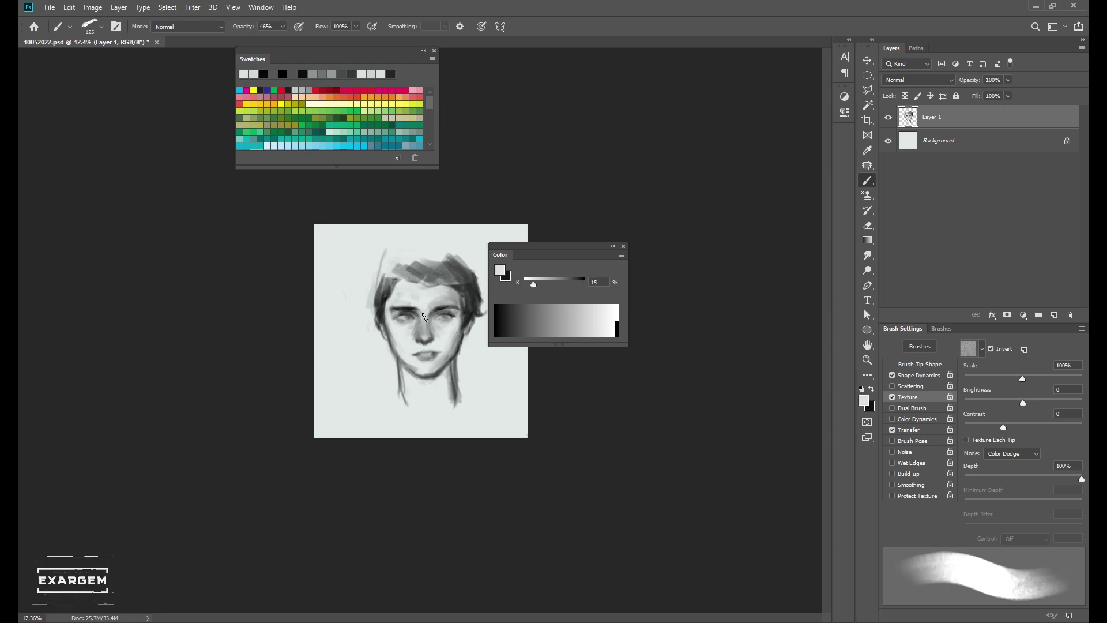
{"action": "left_click", "coordinate": [397, 312], "text": "alt"}
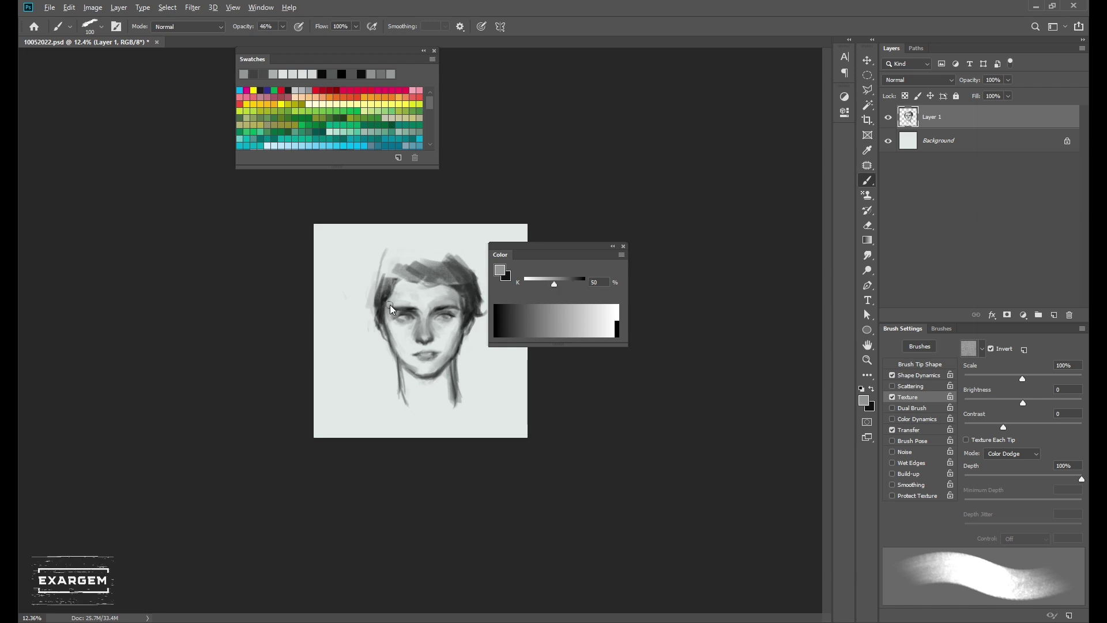
{"action": "left_click", "coordinate": [391, 290], "text": "alt"}
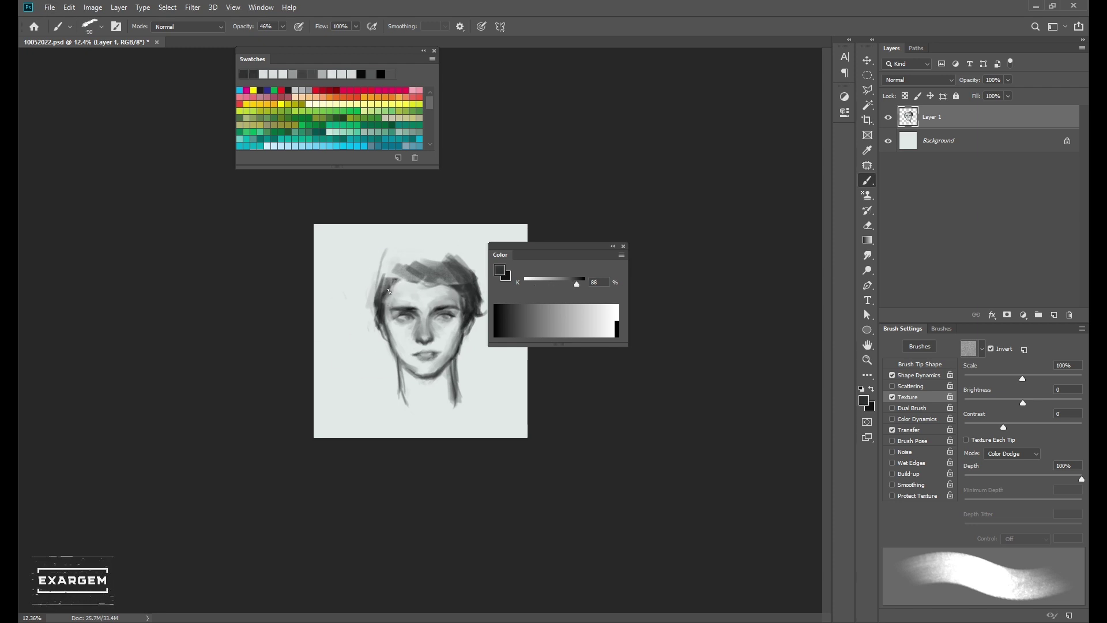
{"action": "left_click", "coordinate": [398, 293], "text": "alt"}
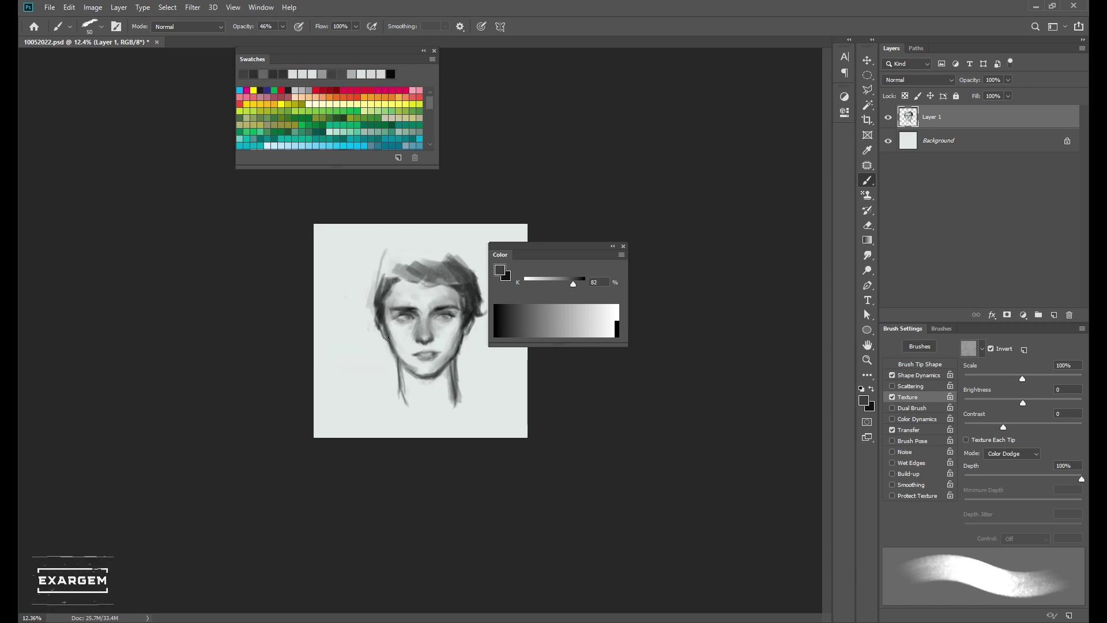
{"action": "left_click", "coordinate": [395, 356], "text": "alt"}
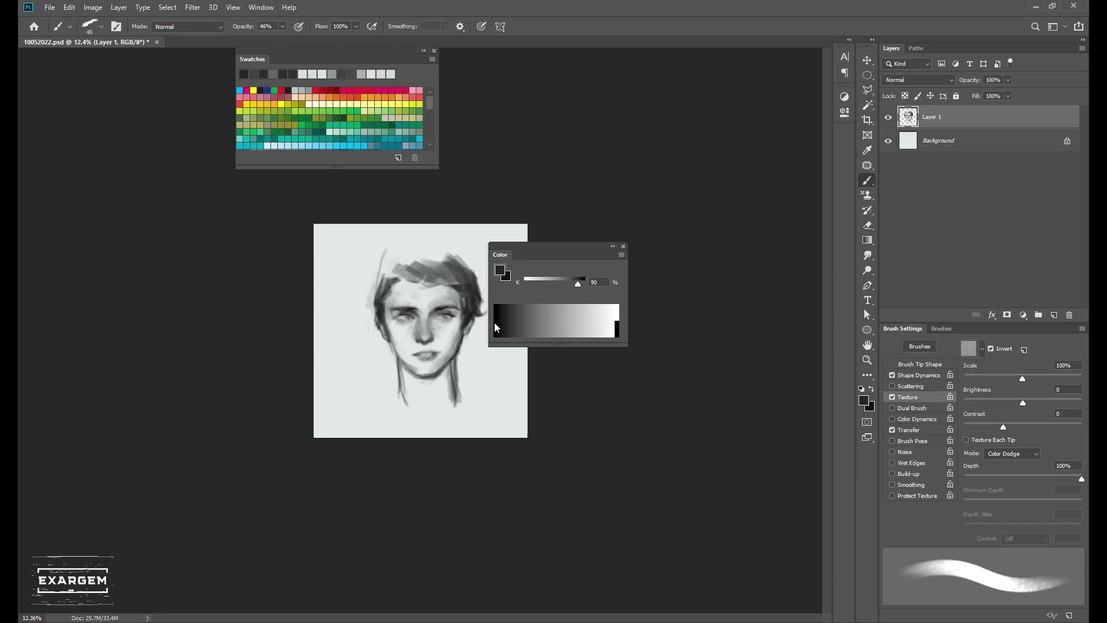
{"action": "left_click", "coordinate": [396, 358], "text": "alt"}
{"action": "key", "text": "bracketleft"}
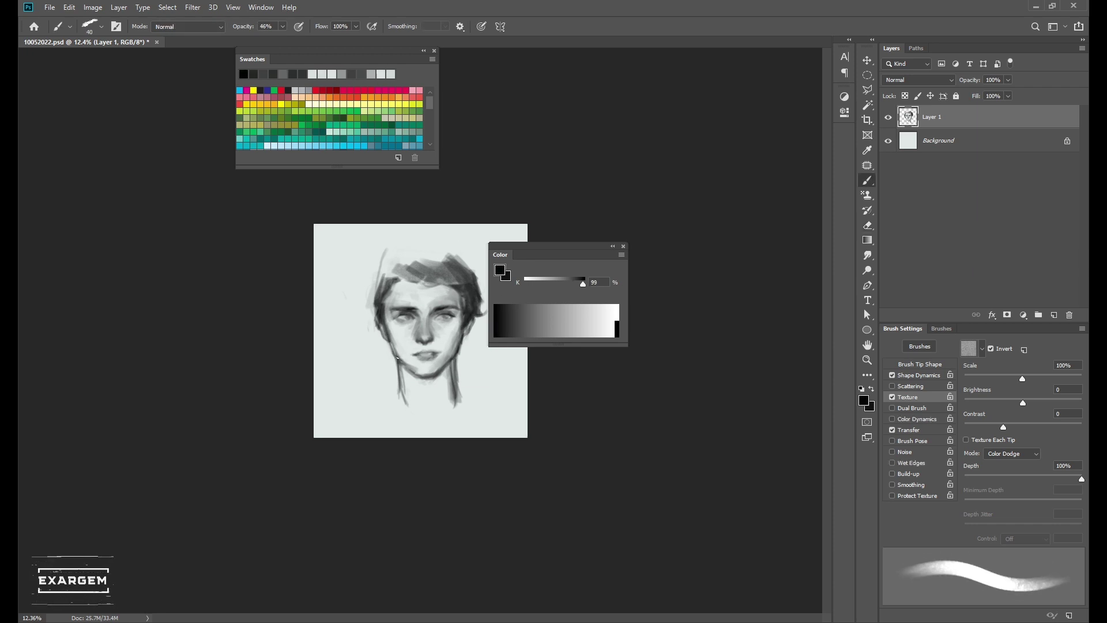
- Sample a face mid grey and black, then zoom in on the face for further shading
{"action": "key", "text": "bracketright"}
{"action": "key", "text": "bracketright"}
{"action": "left_click", "coordinate": [397, 343], "text": "alt"}
{"action": "key", "text": "bracketright"}
{"action": "key", "text": "bracketright"}
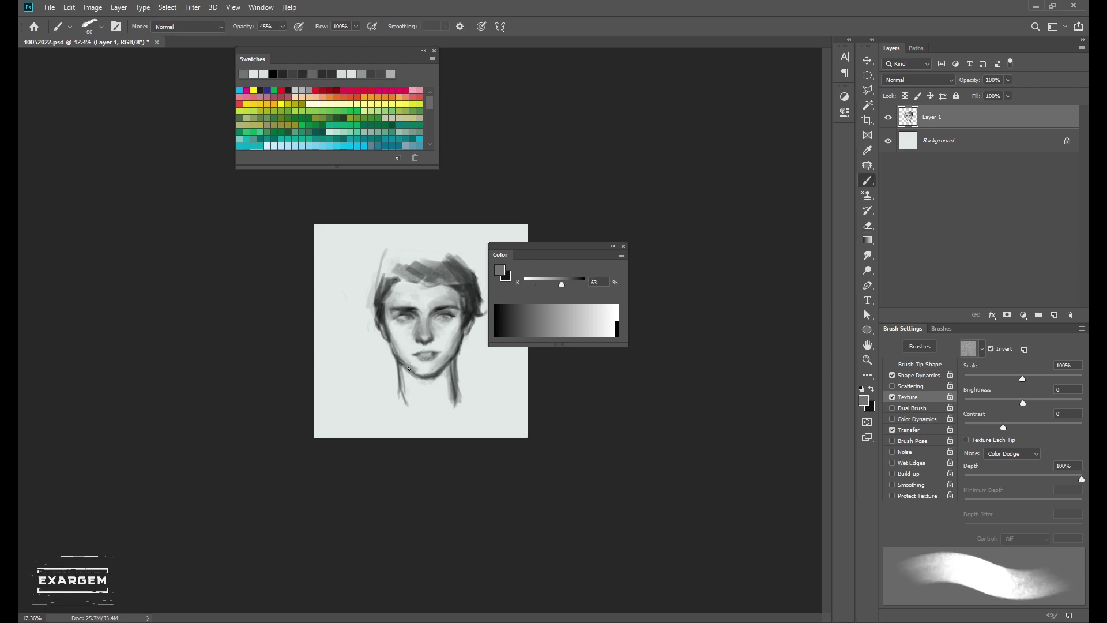
{"action": "left_click", "coordinate": [500, 305]}
{"action": "scroll", "coordinate": [420, 331], "scroll_direction": "up", "scroll_amount": 3}
{"action": "key", "text": "bracketleft"}
{"action": "key", "text": "bracketleft"}
- Paint mid-grey shading around the mouth with a much smaller brush
{"action": "key", "text": "bracketleft"}
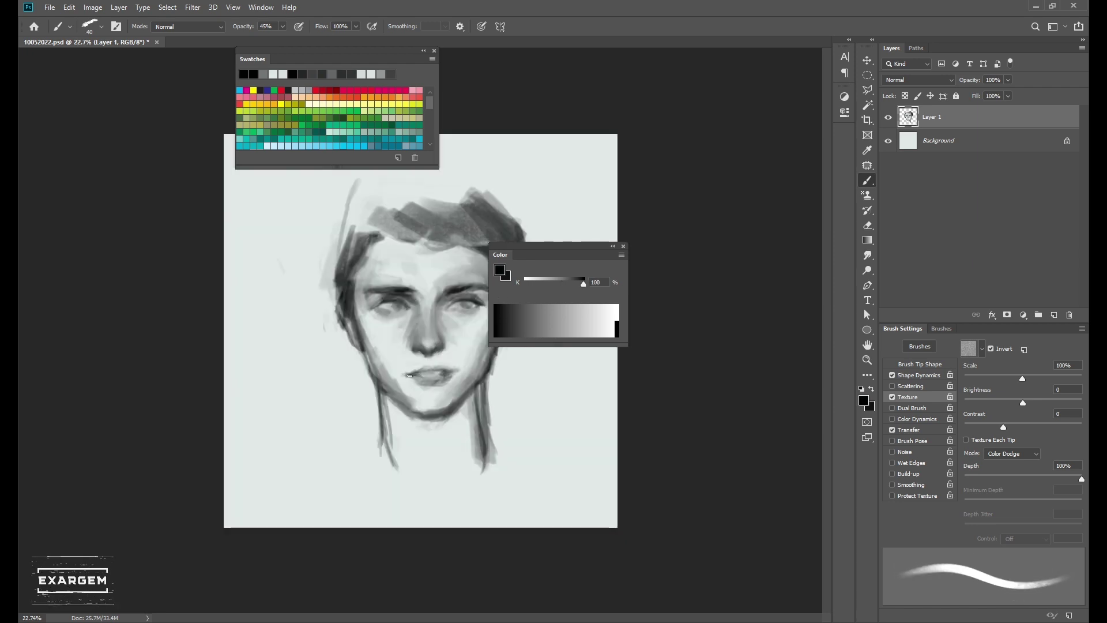
{"action": "key", "text": "bracketleft"}
{"action": "key", "text": "bracketleft"}
{"action": "left_click", "coordinate": [410, 375], "text": "alt"}
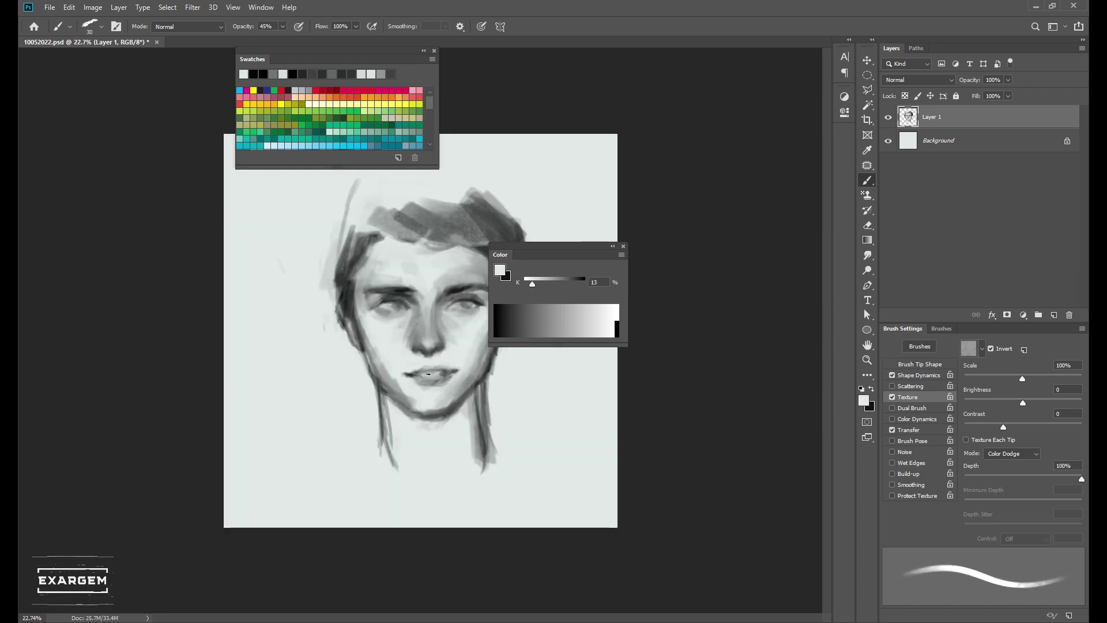
{"action": "left_click", "coordinate": [418, 381], "text": "alt"}
{"action": "key", "text": "bracketleft"}
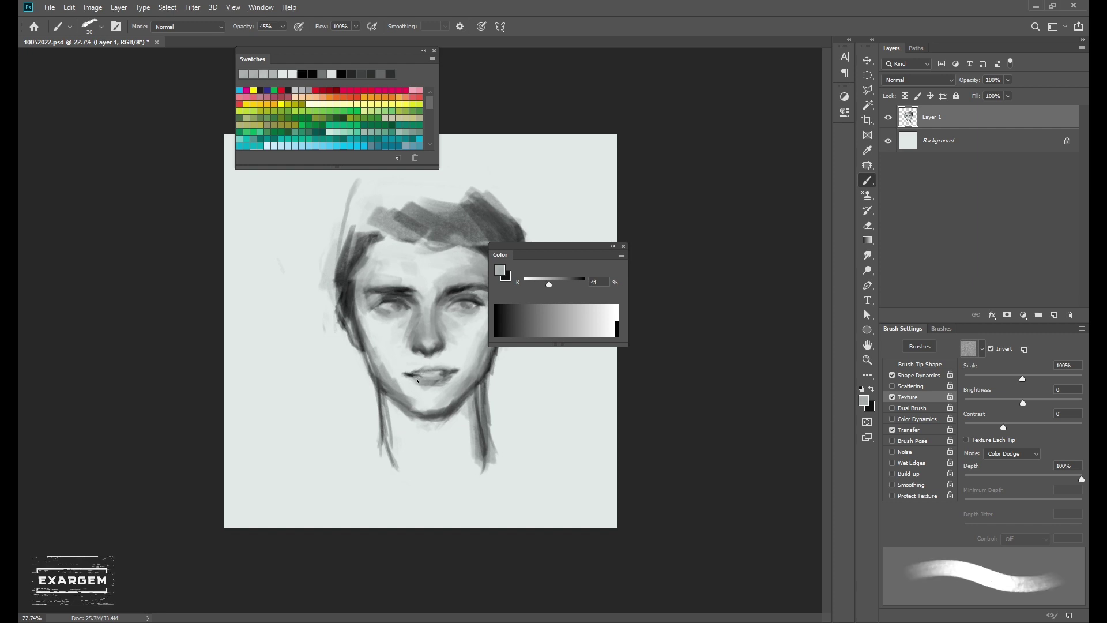
{"action": "left_click", "coordinate": [425, 368], "text": "alt"}
{"action": "key", "text": "bracketleft"}
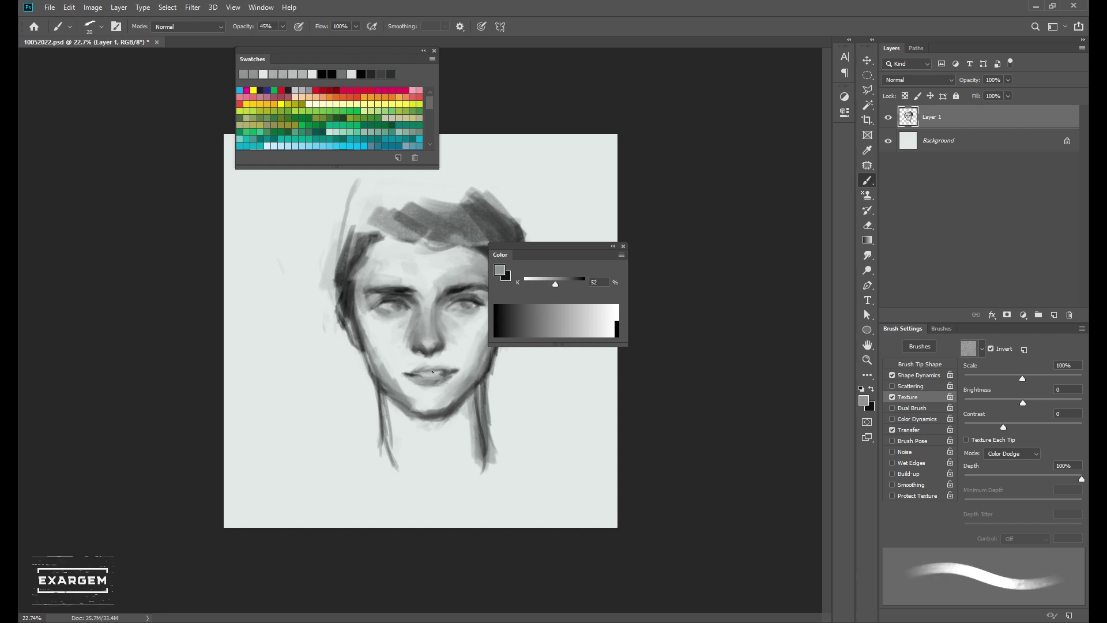
{"action": "left_click", "coordinate": [436, 367], "text": "alt"}
- Lighten the upper lip with light grey strokes sampled from the cheek
{"action": "scroll", "coordinate": [436, 367], "scroll_direction": "up", "scroll_amount": 3}
{"action": "key", "text": "bracketright"}
{"action": "key", "text": "bracketright"}
{"action": "key", "text": "bracketright"}
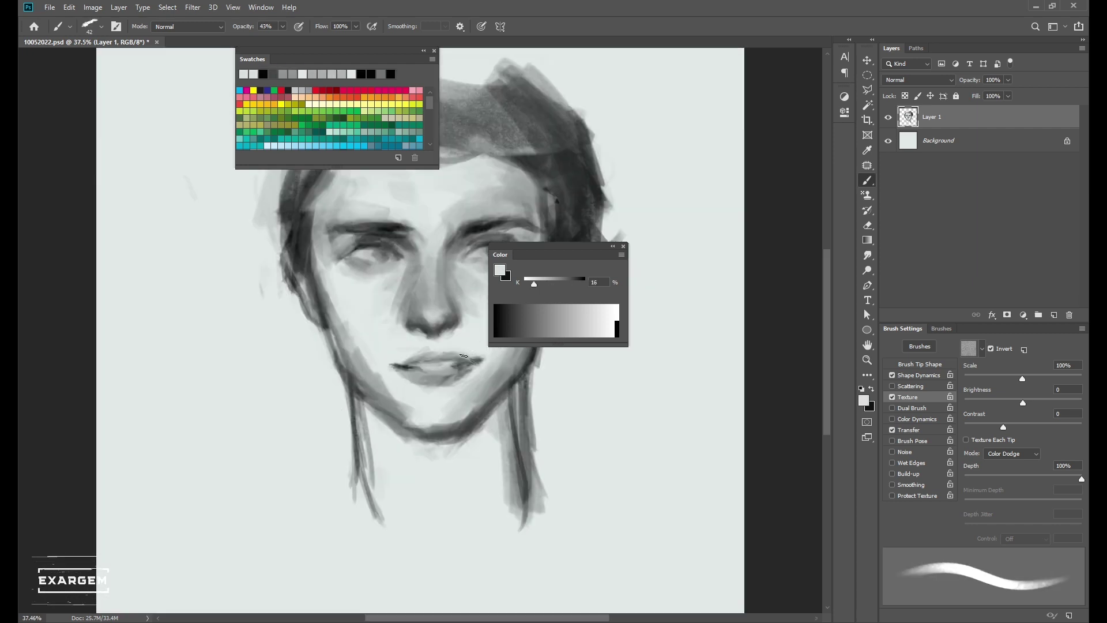
{"action": "left_click", "coordinate": [437, 347], "text": "alt"}
{"action": "key", "text": "bracketright"}
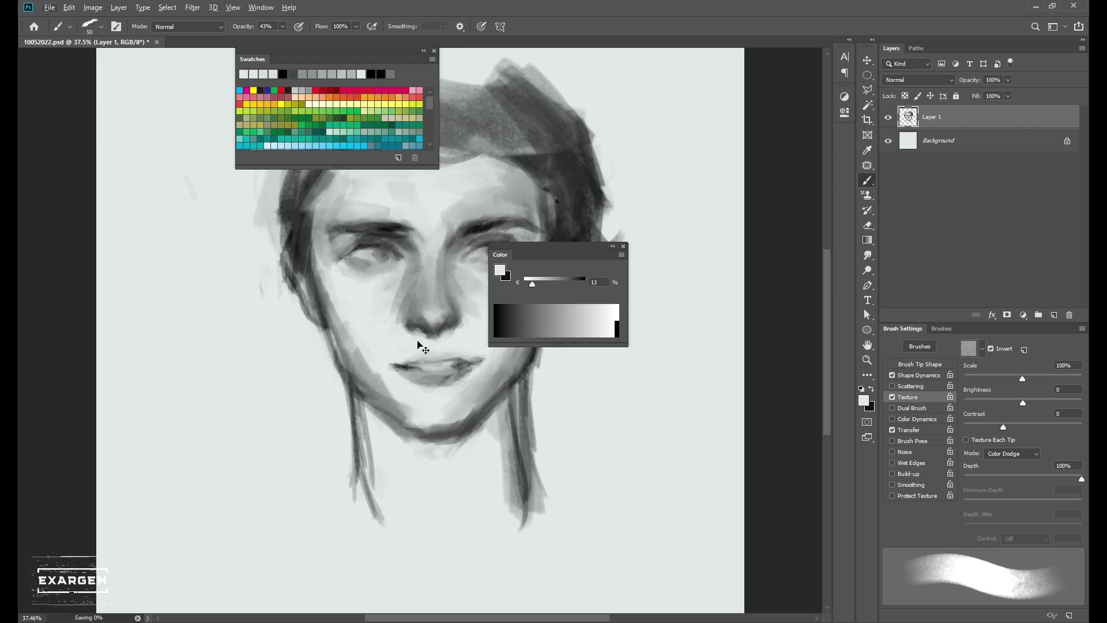
{"action": "left_click", "coordinate": [436, 311], "text": "alt"}
{"action": "key", "text": "bracketleft"}
{"action": "key", "text": "bracketleft"}
- Paint dark shading under the nose using black from the nostril shadow
{"action": "key", "text": "bracketleft"}
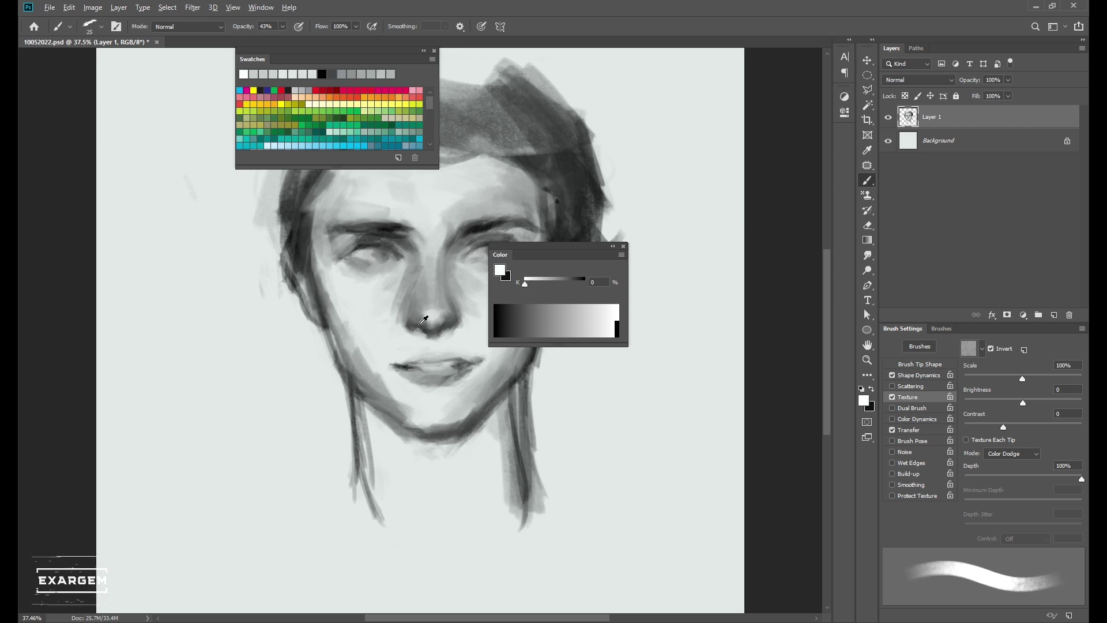
{"action": "left_click", "coordinate": [429, 317], "text": "alt"}
{"action": "key", "text": "bracketleft"}
{"action": "key", "text": "bracketleft"}
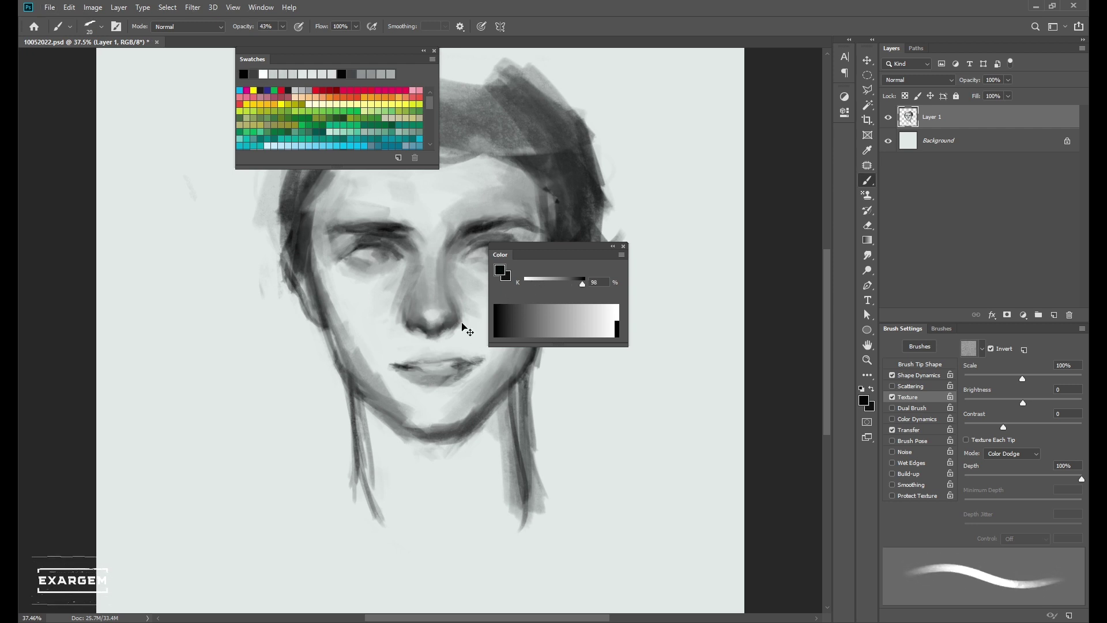
{"action": "key", "text": "bracketright"}
{"action": "key", "text": "bracketright"}
{"action": "key", "text": "bracketright"}
{"action": "left_click", "coordinate": [416, 323], "text": "alt"}
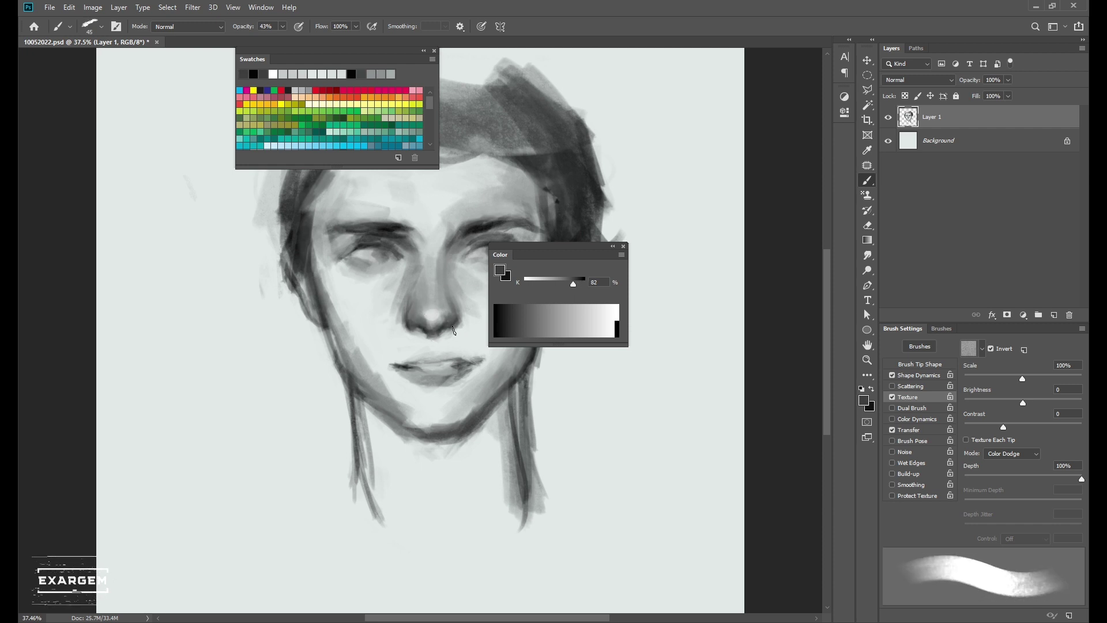
{"action": "left_click", "coordinate": [505, 318]}
{"action": "scroll", "coordinate": [435, 336], "scroll_direction": "up", "scroll_amount": 3}
{"action": "key", "text": "bracketleft"}
{"action": "key", "text": "bracketleft"}
{"action": "key", "text": "bracketleft"}
{"action": "key", "text": "bracketleft"}
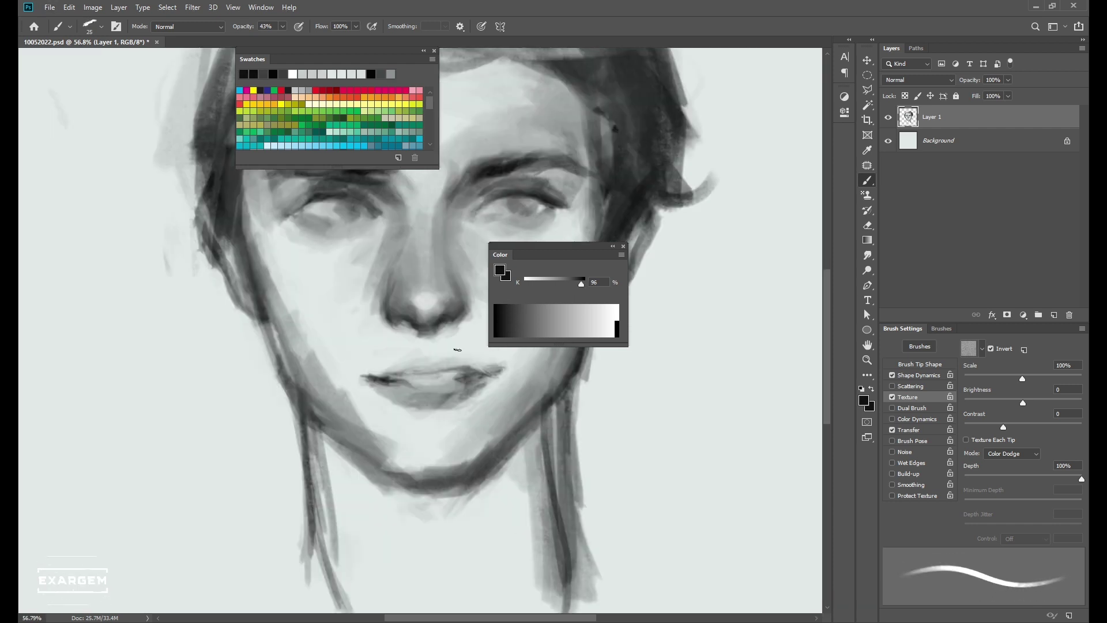
- Add mid-grey along the nostril, then zoom back out to the face
{"action": "left_click", "coordinate": [447, 324], "text": "alt"}
{"action": "left_click", "coordinate": [403, 291], "text": "alt"}
{"action": "key", "text": "bracketright"}
{"action": "key", "text": "bracketright"}
{"action": "key", "text": "bracketright"}
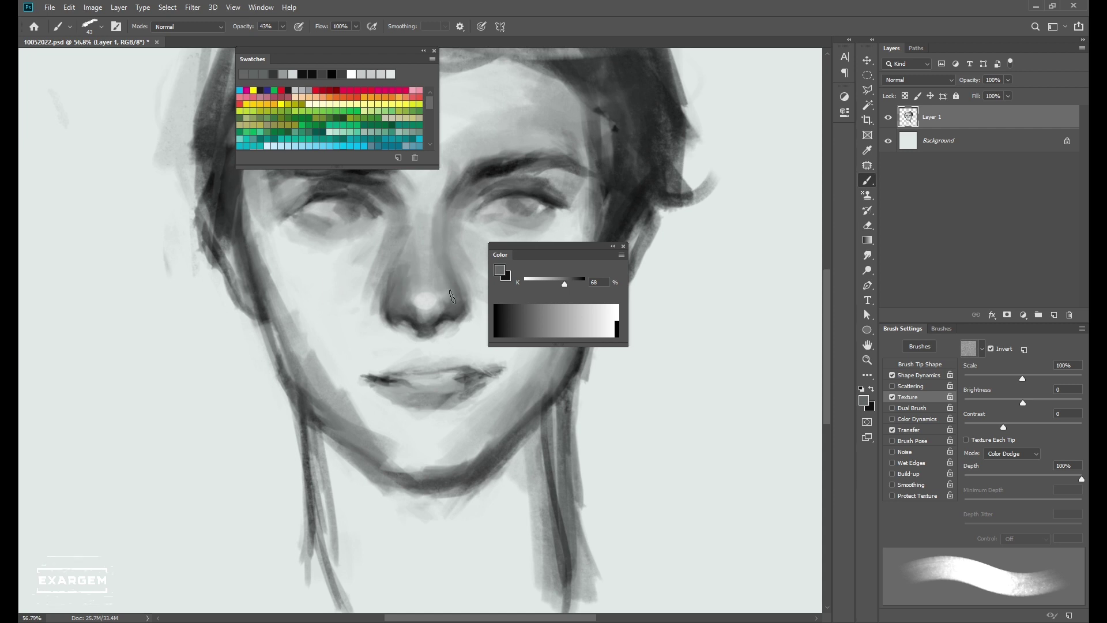
{"action": "scroll", "coordinate": [407, 293], "scroll_direction": "down", "scroll_amount": 3}
{"action": "left_click", "coordinate": [418, 306], "text": "alt"}
- Paint mid grey between the brows and sample near-black from the brow line
{"action": "left_click", "coordinate": [421, 247], "text": "alt"}
{"action": "key", "text": "bracketleft"}
{"action": "key", "text": "bracketleft"}
{"action": "key", "text": "bracketleft"}
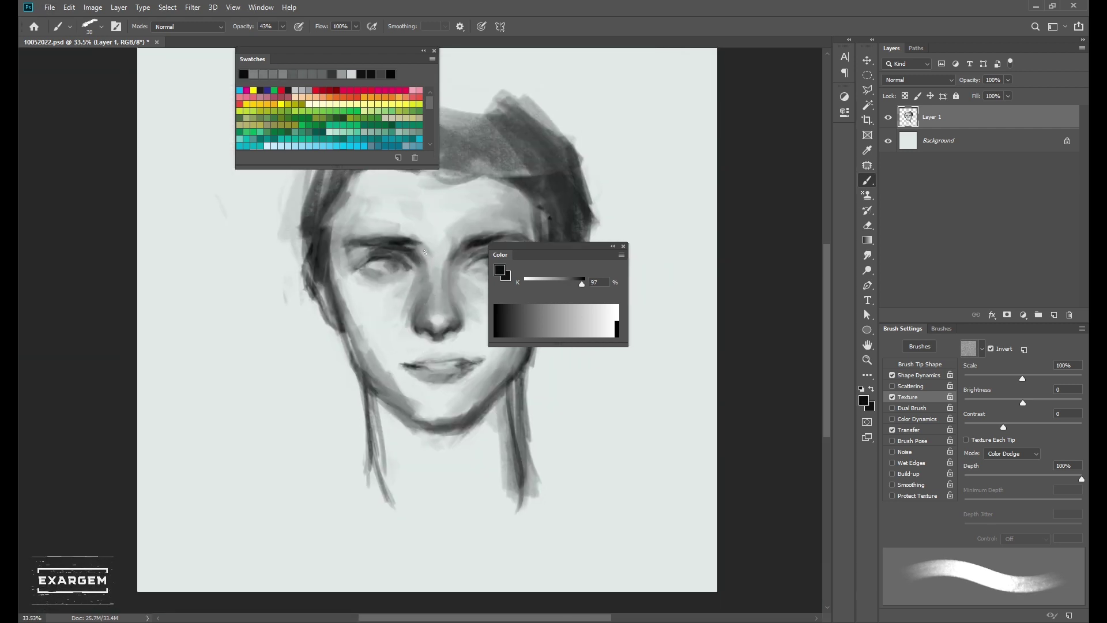
{"action": "key", "text": "bracketright"}
{"action": "key", "text": "bracketright"}
{"action": "key", "text": "bracketright"}
{"action": "left_click", "coordinate": [413, 243], "text": "alt"}
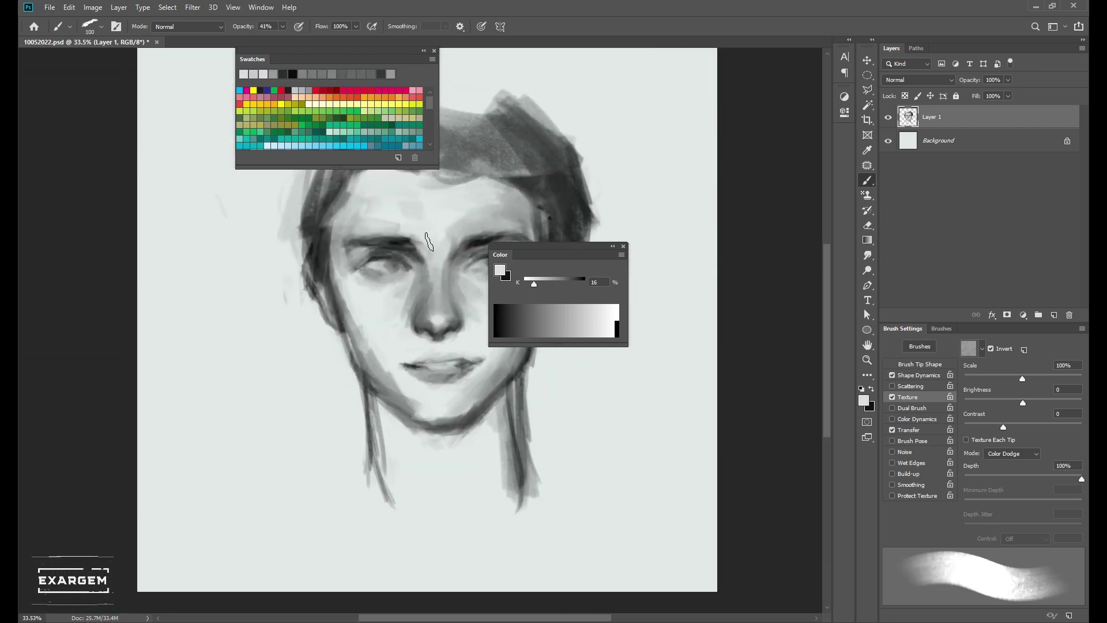
{"action": "left_click", "coordinate": [413, 241], "text": "alt"}
{"action": "key", "text": "bracketleft"}
{"action": "key", "text": "bracketleft"}
{"action": "left_click", "coordinate": [412, 242], "text": "alt"}
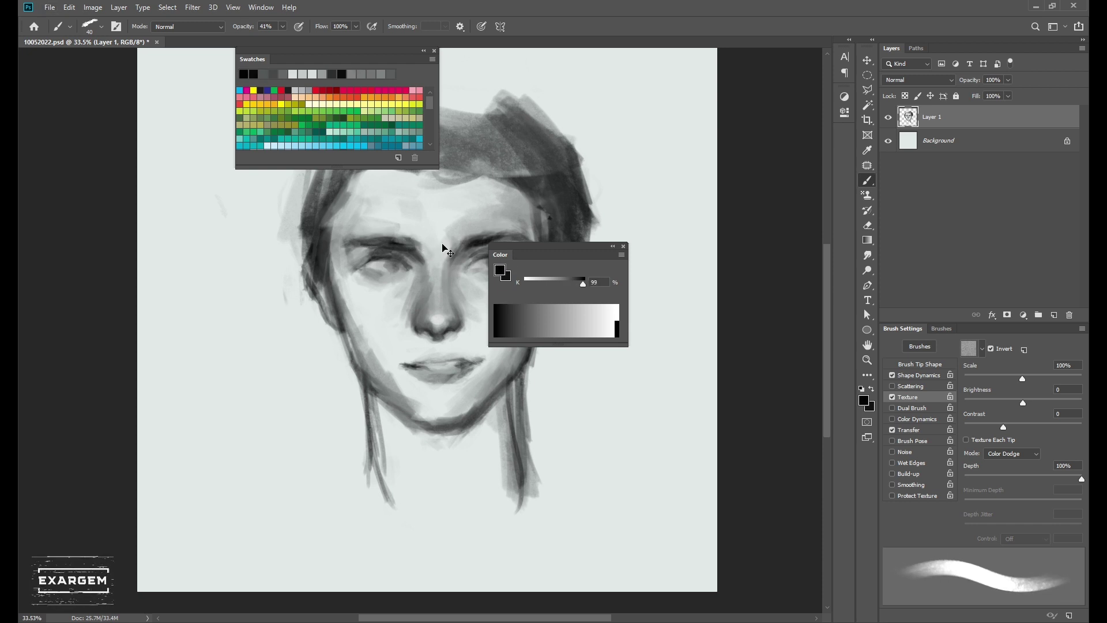
{"action": "key", "text": "bracketleft"}
{"action": "key", "text": "bracketright"}
- Add light forehead-tone highlights between the eyebrows and darken the eyebrow
{"action": "left_click", "coordinate": [431, 268], "text": "alt"}
{"action": "left_click", "coordinate": [429, 271], "text": "alt"}
{"action": "key", "text": "bracketright"}
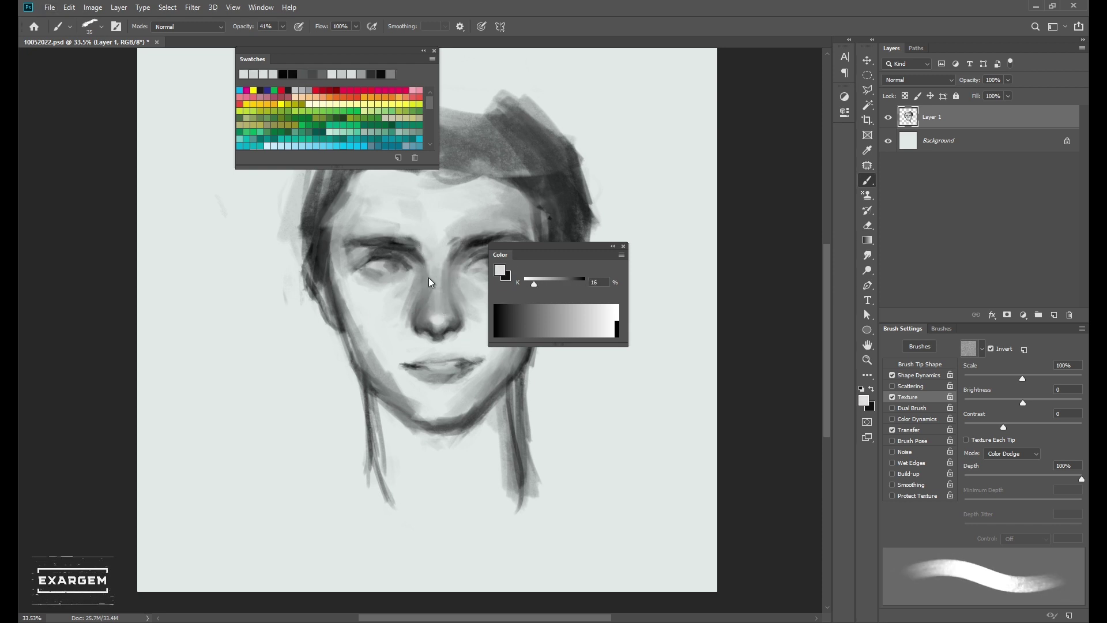
{"action": "key", "text": "bracketleft"}
{"action": "key", "text": "bracketleft"}
{"action": "left_click", "coordinate": [423, 269], "text": "alt"}
{"action": "key", "text": "bracketleft"}
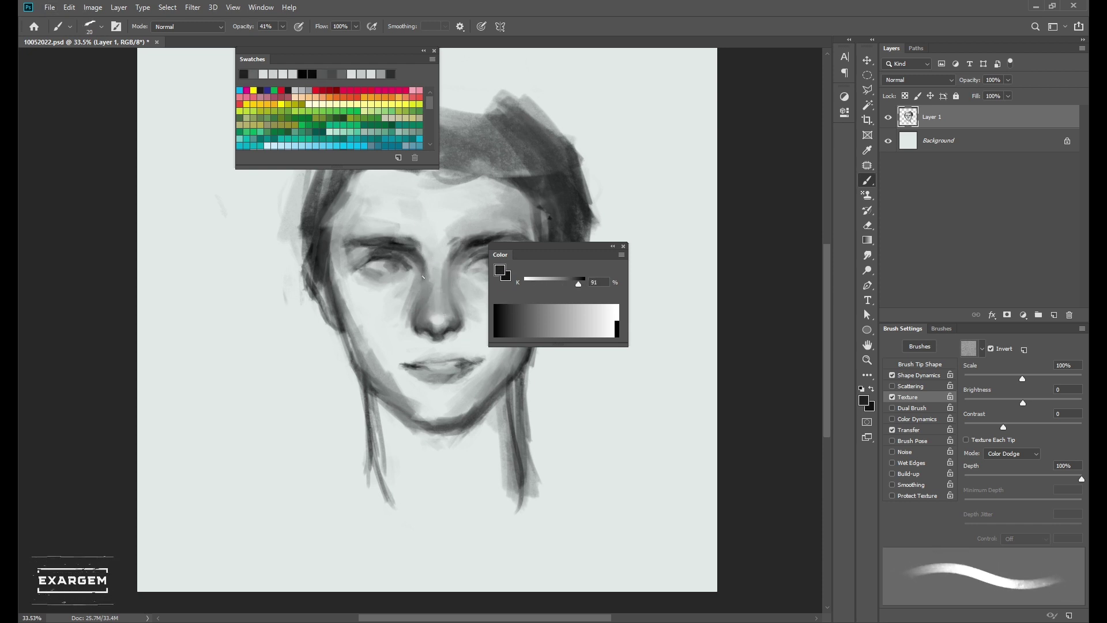
{"action": "key", "text": "bracketright"}
{"action": "key", "text": "bracketright"}
{"action": "key", "text": "bracketright"}
{"action": "scroll", "coordinate": [412, 332], "scroll_direction": "down", "scroll_amount": 1}
- Paint mid-grey shading beside the nose with a larger brush
{"action": "left_click", "coordinate": [426, 339], "text": "alt"}
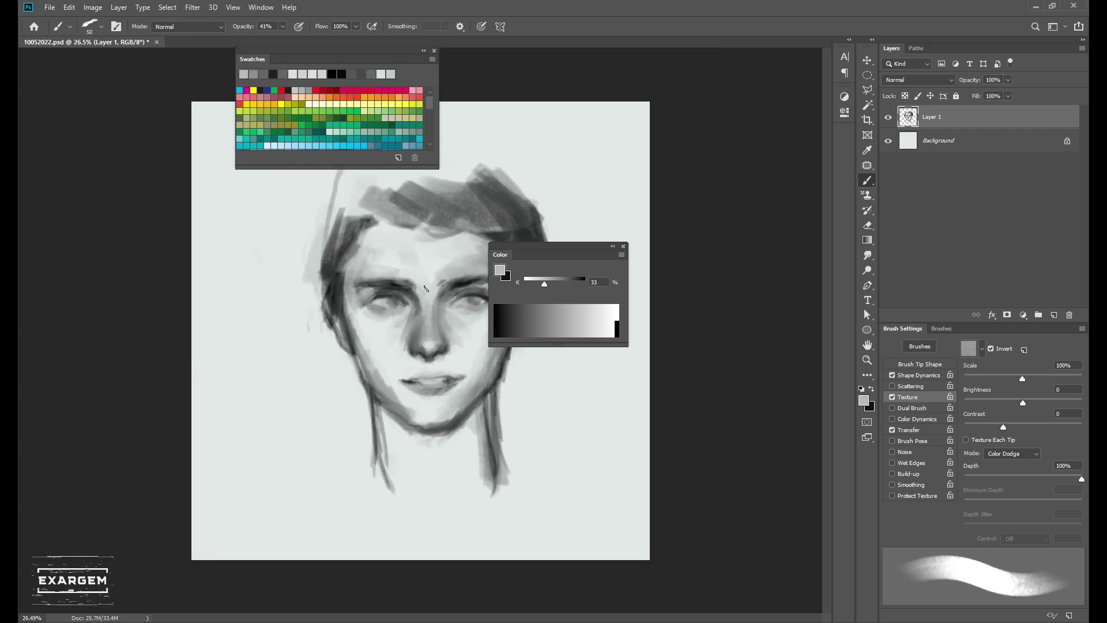
{"action": "left_click", "coordinate": [433, 341], "text": "alt"}
{"action": "key", "text": "bracketright"}
{"action": "key", "text": "bracketright"}
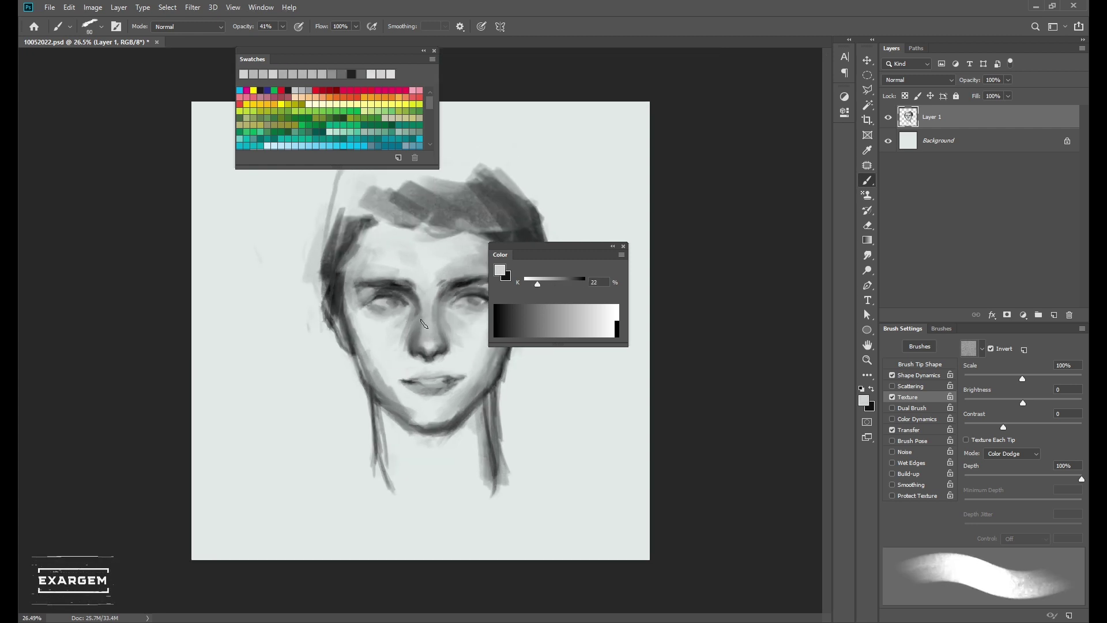
{"action": "left_click", "coordinate": [423, 308], "text": "alt"}
{"action": "key", "text": "bracketright"}
{"action": "key", "text": "bracketright"}
{"action": "scroll", "coordinate": [419, 329], "scroll_direction": "down", "scroll_amount": 1}
- Shade the cheeks and jaw with sampled mid greys and darker black strokes
{"action": "left_click", "coordinate": [380, 344], "text": "alt"}
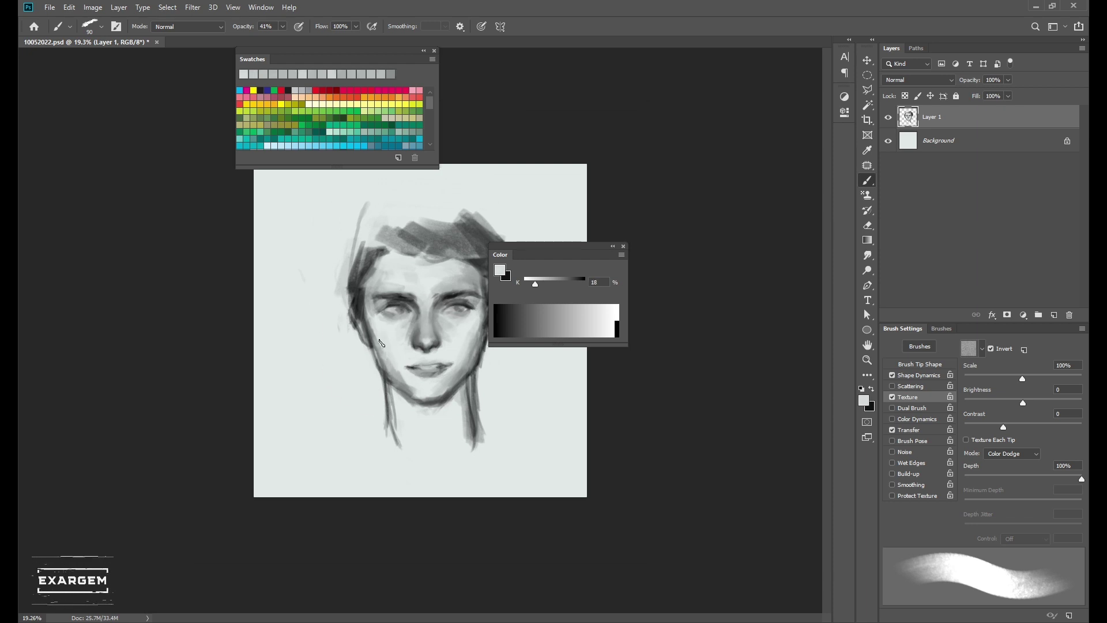
{"action": "left_click", "coordinate": [363, 321], "text": "alt"}
{"action": "left_click", "coordinate": [380, 346], "text": "alt"}
{"action": "scroll", "coordinate": [392, 374], "scroll_direction": "down", "scroll_amount": 1}
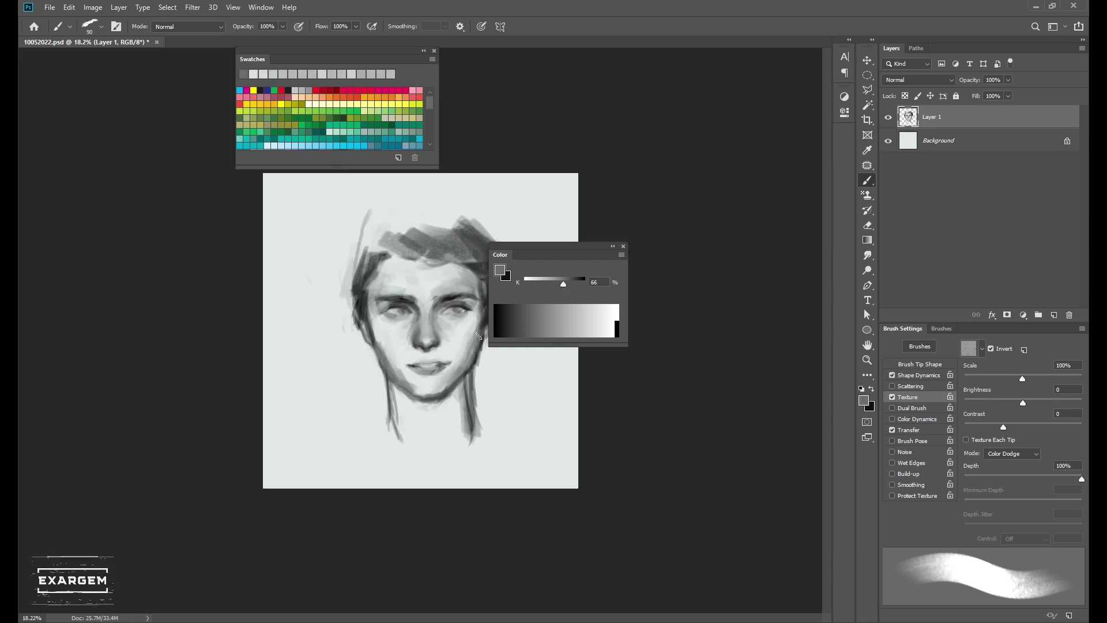
{"action": "left_click", "coordinate": [404, 375], "text": "alt"}
{"action": "left_click", "coordinate": [464, 355], "text": "alt"}
{"action": "left_click", "coordinate": [470, 393], "text": "alt"}
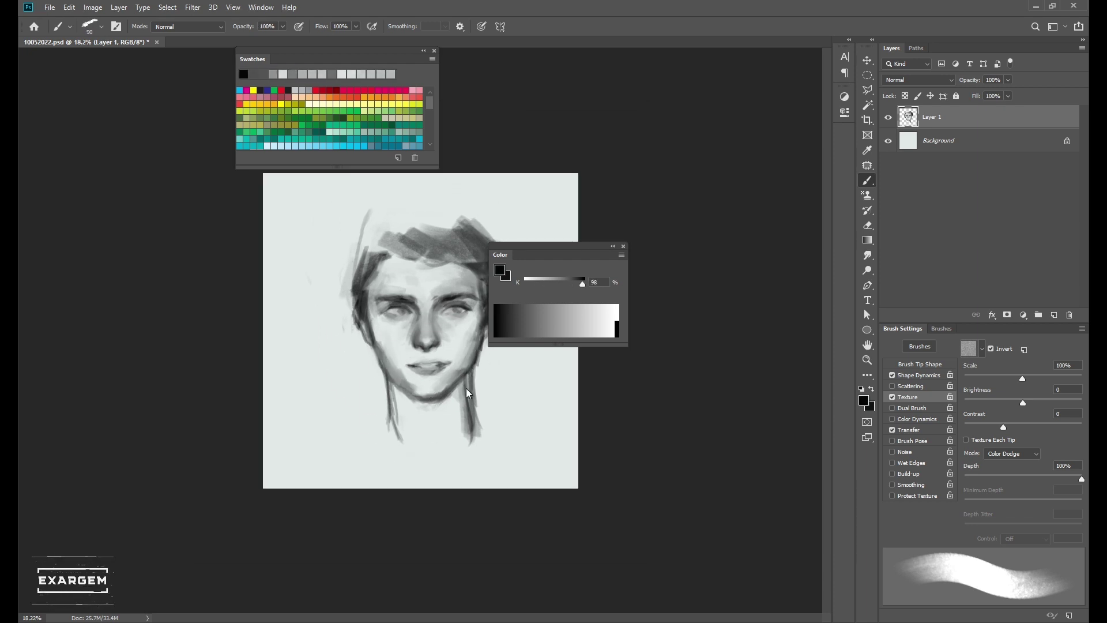
{"action": "key", "text": "bracketleft"}
{"action": "key", "text": "bracketleft"}
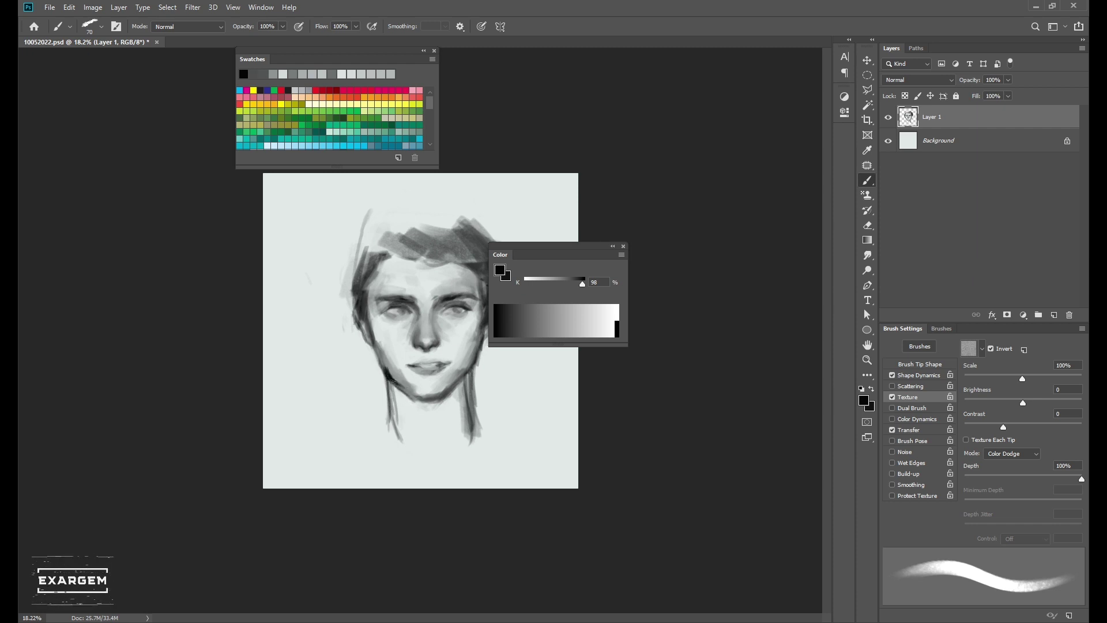
- Soften the chin and jaw with light and very light skin tones
{"action": "key", "text": "bracketright"}
{"action": "key", "text": "bracketright"}
{"action": "key", "text": "bracketright"}
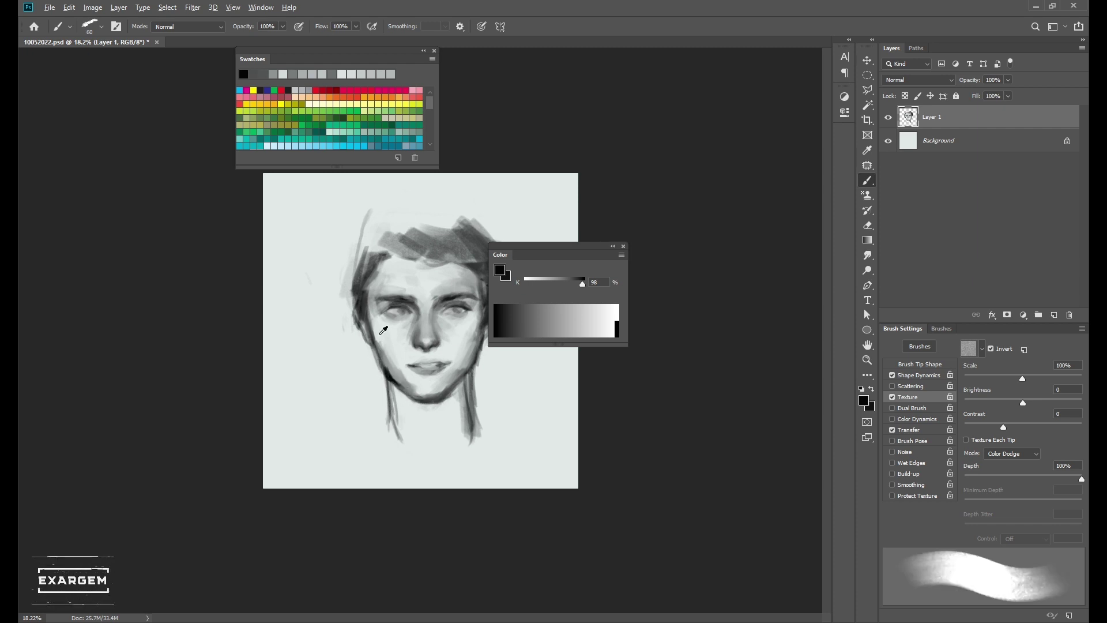
{"action": "left_click", "coordinate": [385, 331], "text": "alt"}
{"action": "left_click", "coordinate": [398, 380], "text": "alt"}
{"action": "key", "text": "bracketleft"}
{"action": "key", "text": "bracketleft"}
{"action": "key", "text": "bracketleft"}
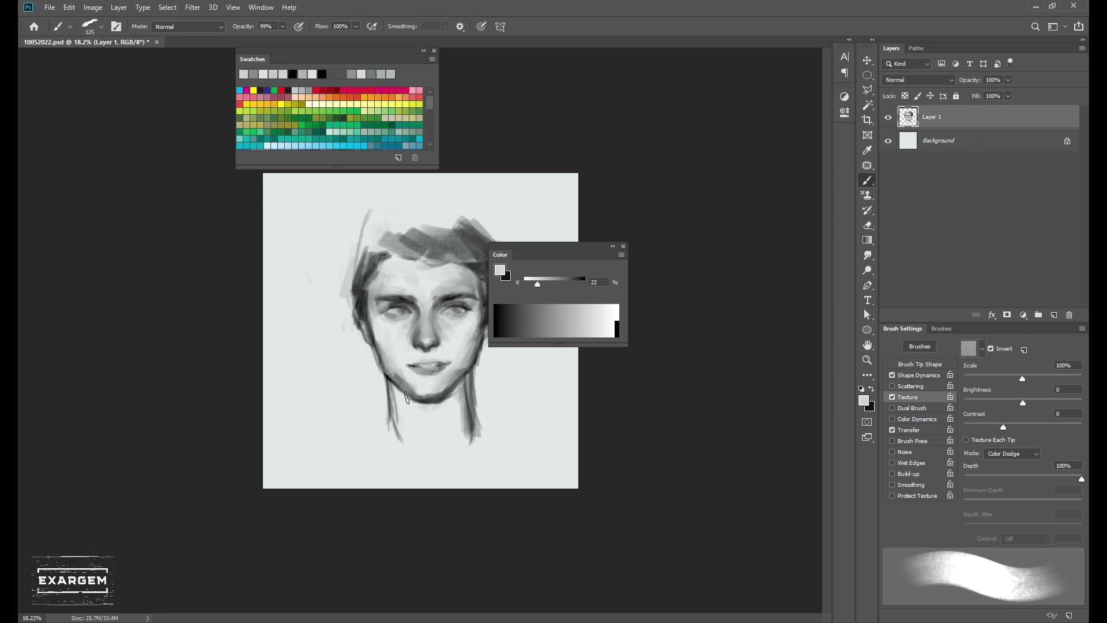
{"action": "left_click", "coordinate": [466, 354], "text": "alt"}
{"action": "left_click", "coordinate": [437, 379], "text": "alt"}
{"action": "key", "text": "bracketleft"}
{"action": "key", "text": "bracketleft"}
{"action": "key", "text": "bracketleft"}
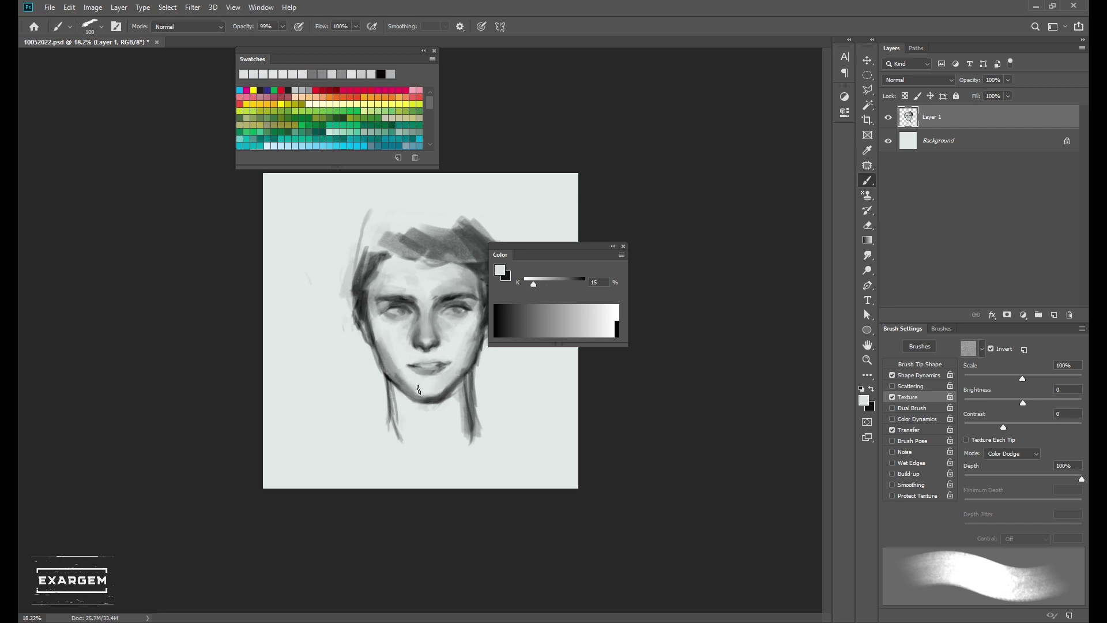
{"action": "left_click", "coordinate": [411, 294], "text": "alt"}
- Define the line between the lips with a small brush in mid and darker greys
{"action": "scroll", "coordinate": [411, 293], "scroll_direction": "up", "scroll_amount": 5}
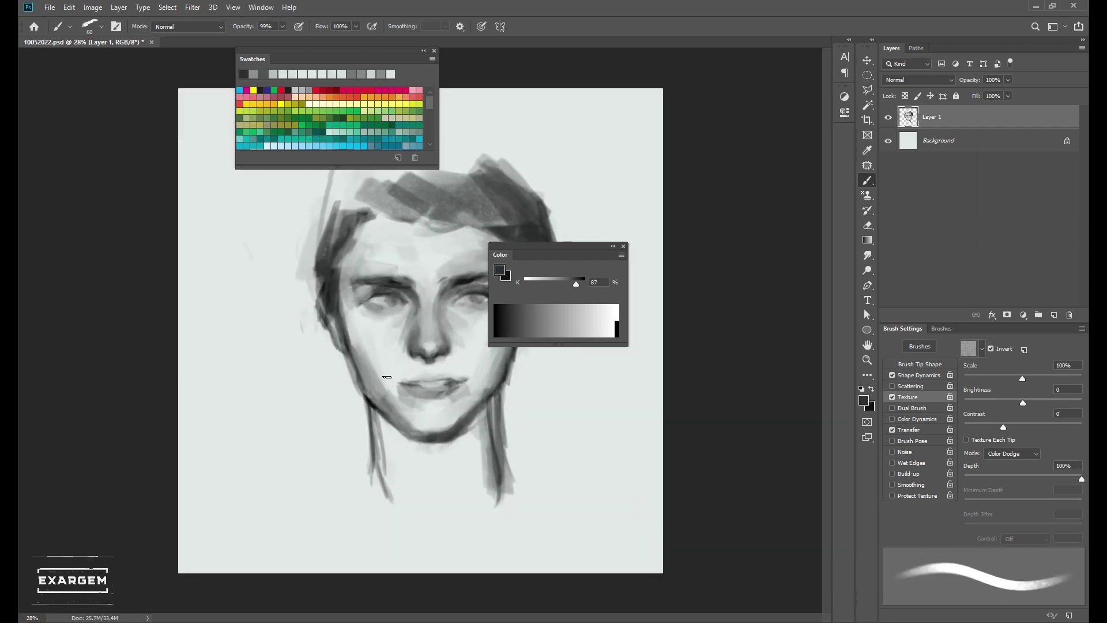
{"action": "key", "text": "bracketleft"}
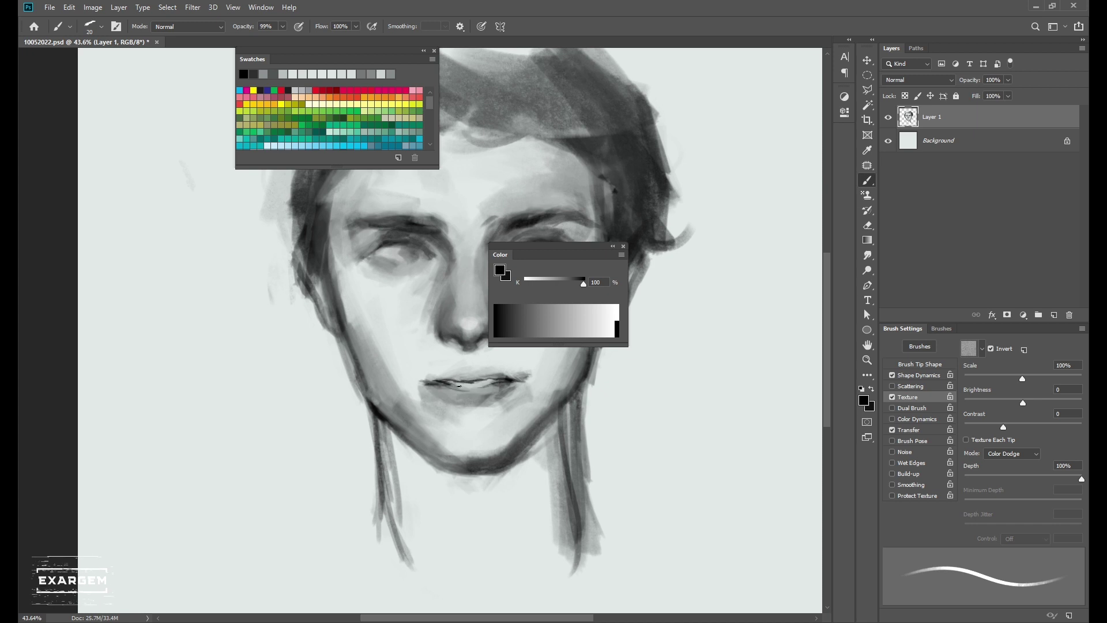
{"action": "left_click", "coordinate": [459, 385], "text": "alt"}
{"action": "key", "text": "bracketleft"}
{"action": "left_click", "coordinate": [463, 376], "text": "alt"}
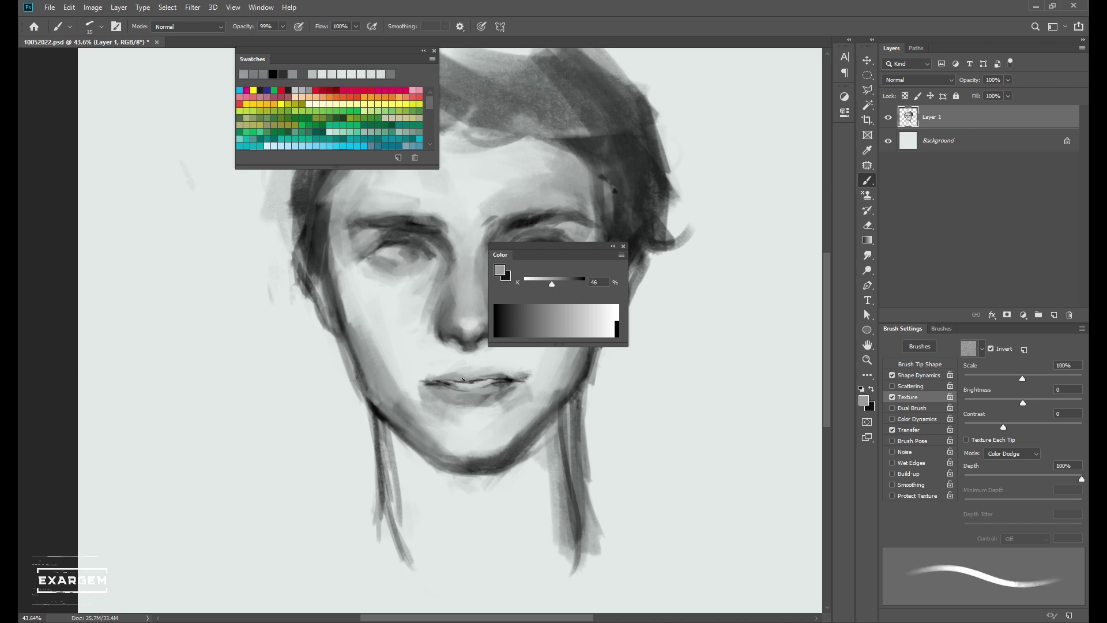
{"action": "left_click", "coordinate": [448, 366], "text": "alt"}
{"action": "left_click", "coordinate": [490, 373], "text": "alt"}
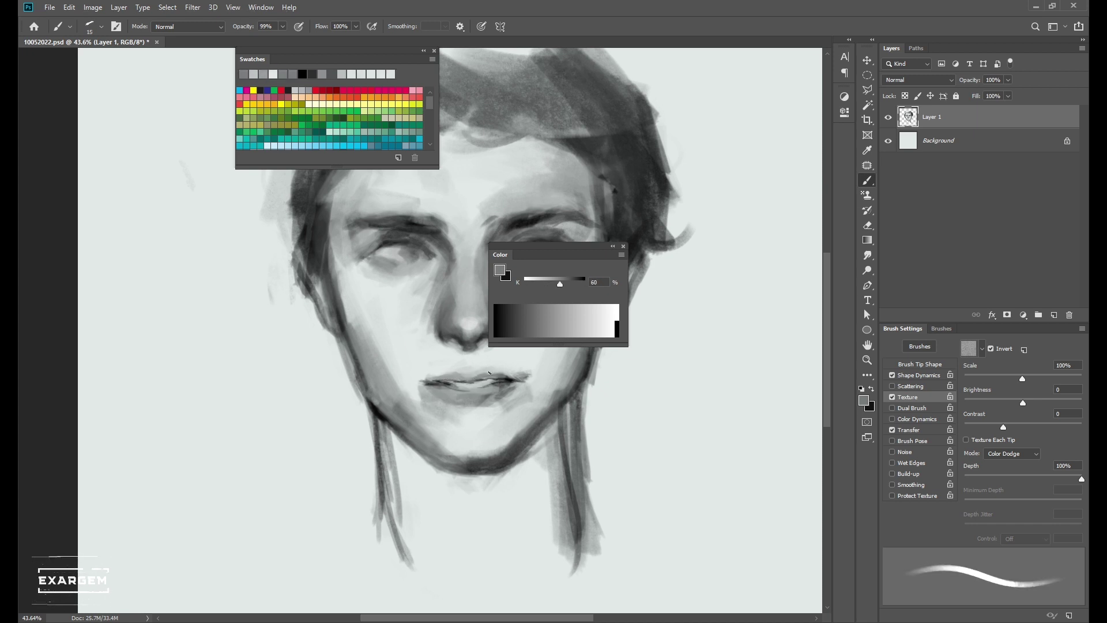
{"action": "scroll", "coordinate": [470, 383], "scroll_direction": "down", "scroll_amount": 2}
- Erase part of the left jaw line with the Eraser
{"action": "left_click", "coordinate": [315, 358], "text": "alt"}
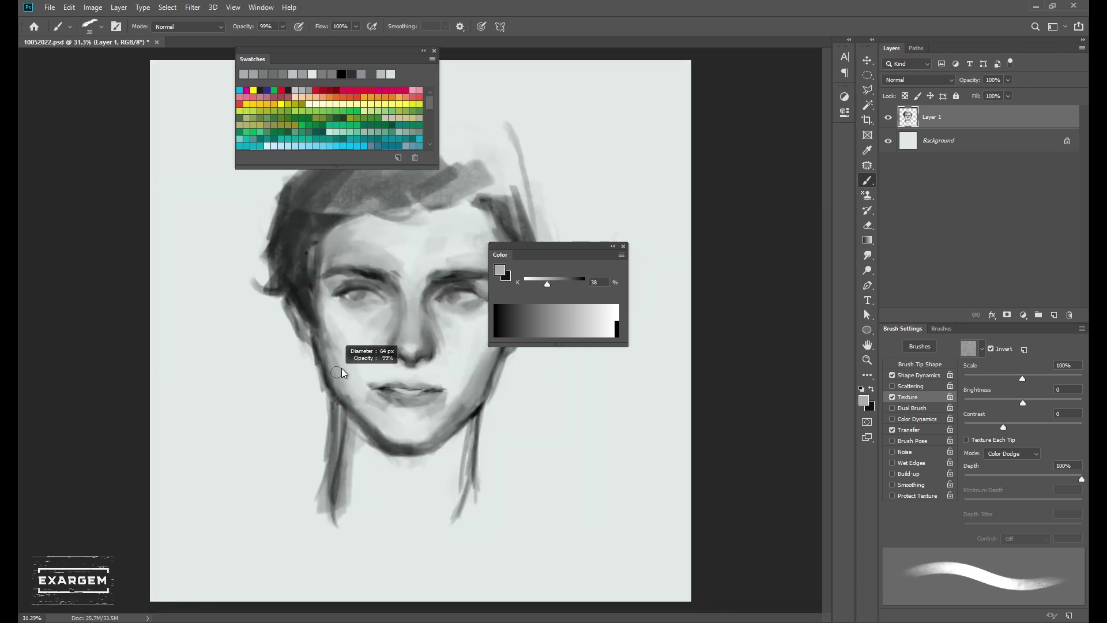
{"action": "key", "text": "e"}
{"action": "left_click_drag", "start_coordinate": [311, 359], "coordinate": [318, 386]}
{"action": "scroll", "coordinate": [420, 331], "scroll_direction": "down", "scroll_amount": 2}
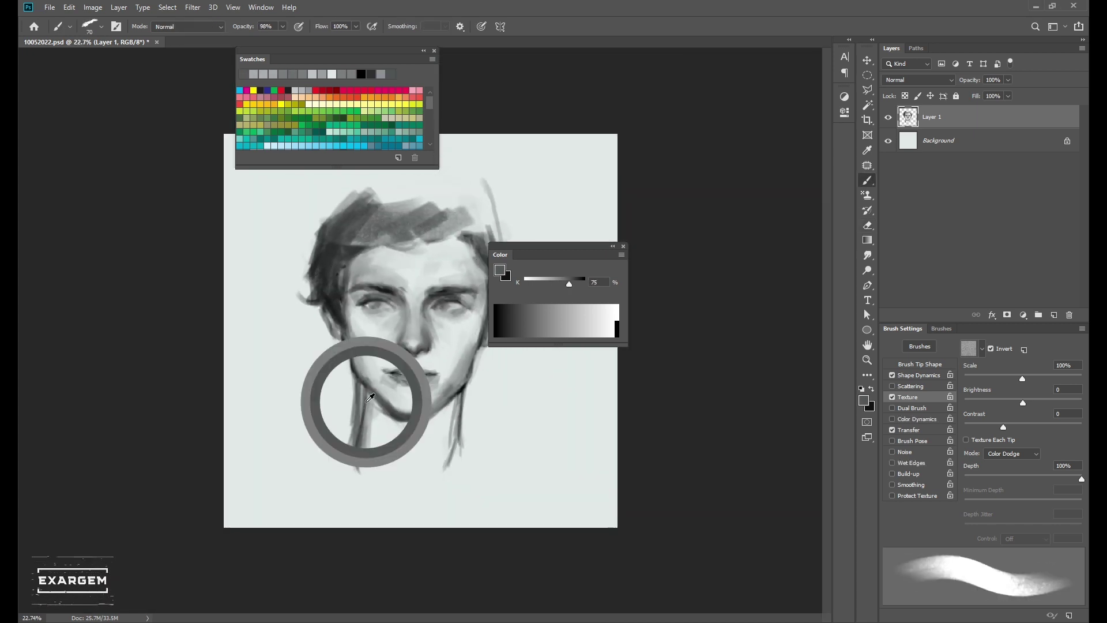
{"action": "key", "text": "b"}
- Paint light grey strokes on the neck below the jaw
{"action": "left_click", "coordinate": [376, 414], "text": "alt"}
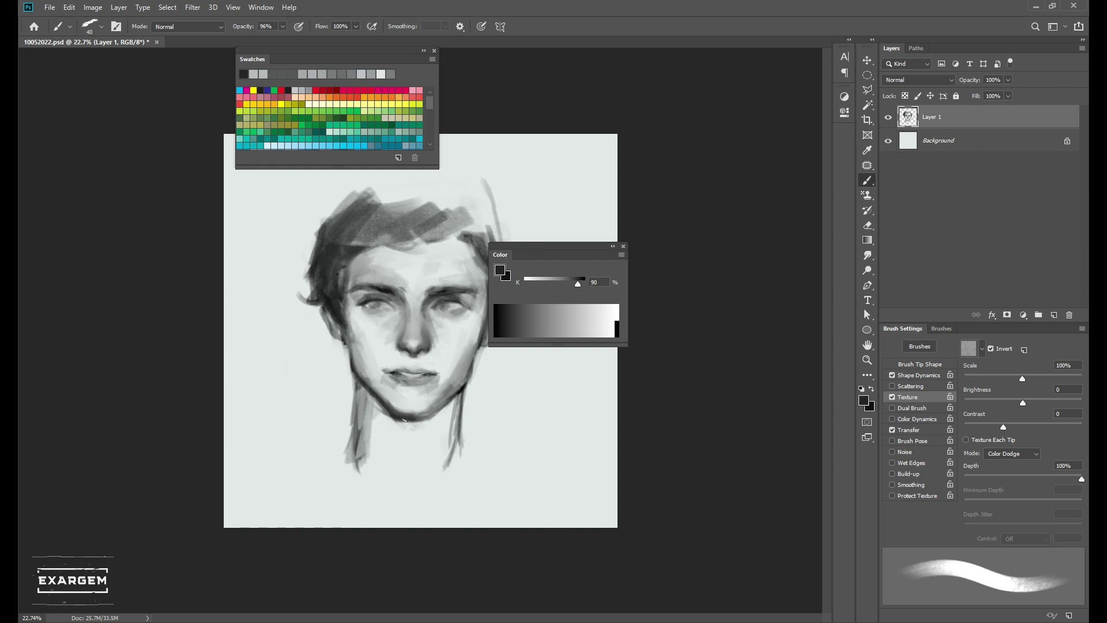
{"action": "left_click", "coordinate": [378, 418], "text": "alt"}
{"action": "mouse_move", "coordinate": [388, 430]}
{"action": "left_mouse_down"}
{"action": "mouse_move", "coordinate": [388, 461]}
{"action": "mouse_move", "coordinate": [429, 444]}
{"action": "left_mouse_up"}
{"action": "left_click_drag", "start_coordinate": [454, 456], "coordinate": [460, 404]}
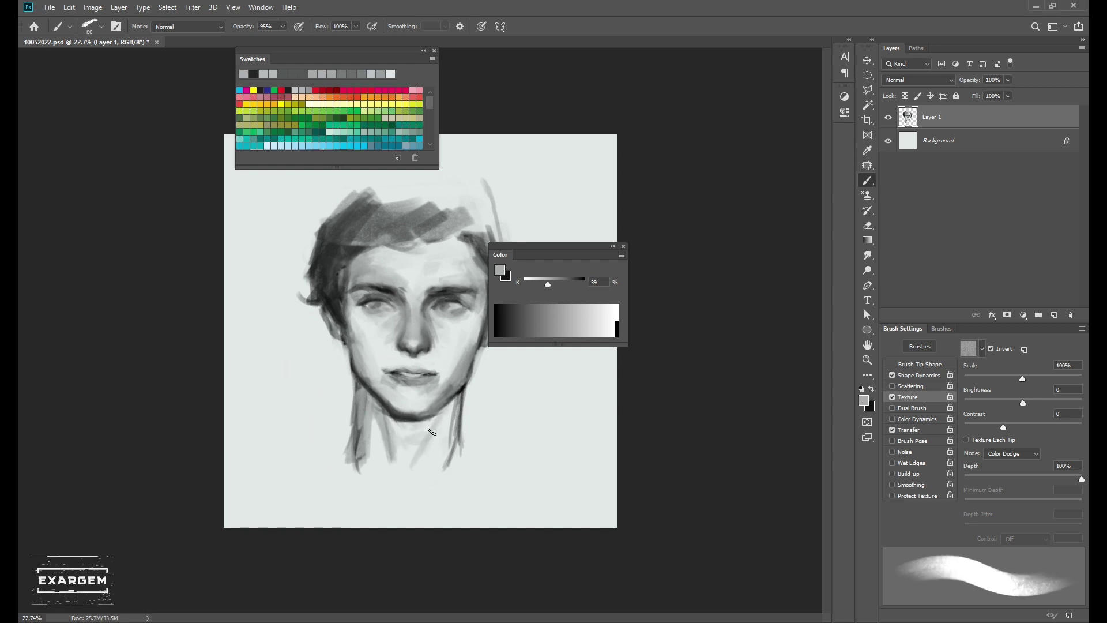
- Draw dark neck lines down to a collarbone V, plus a short left-neck stroke
{"action": "left_click", "coordinate": [462, 400], "text": "alt"}
{"action": "left_click_drag", "start_coordinate": [348, 452], "coordinate": [393, 507]}
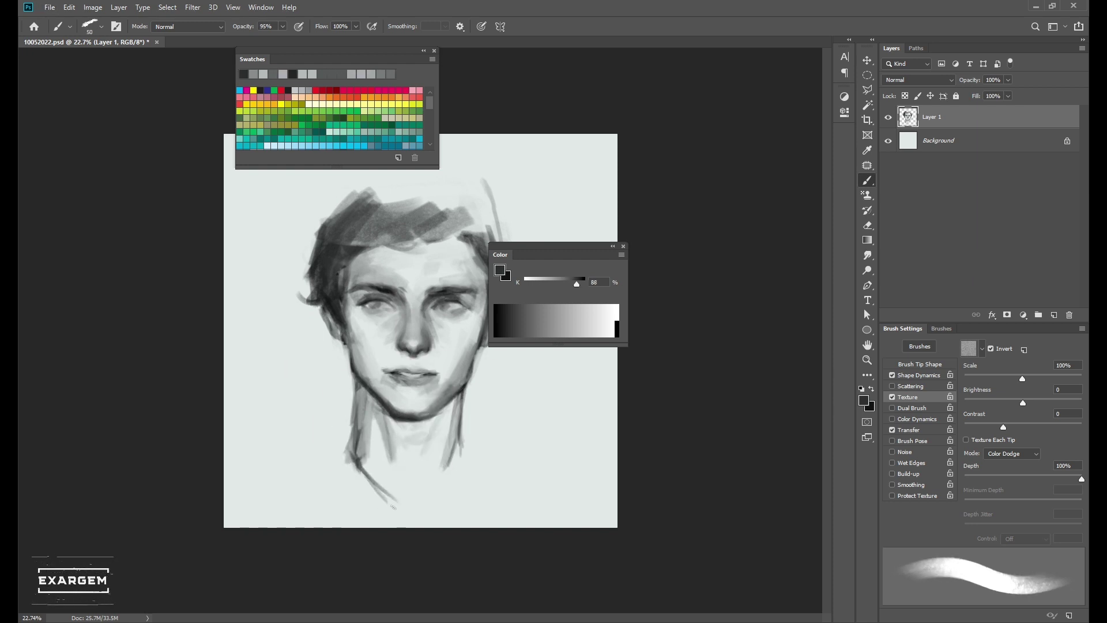
{"action": "left_click_drag", "start_coordinate": [463, 448], "coordinate": [397, 515]}
{"action": "mouse_move", "coordinate": [337, 453]}
{"action": "left_mouse_down"}
{"action": "mouse_move", "coordinate": [355, 421]}
{"action": "mouse_move", "coordinate": [292, 456]}
{"action": "left_mouse_up"}
- Zoom to the whole portrait and move the colour controls off the canvas
{"action": "key", "text": "ctrl+minus"}
{"action": "key", "text": "ctrl+minus"}
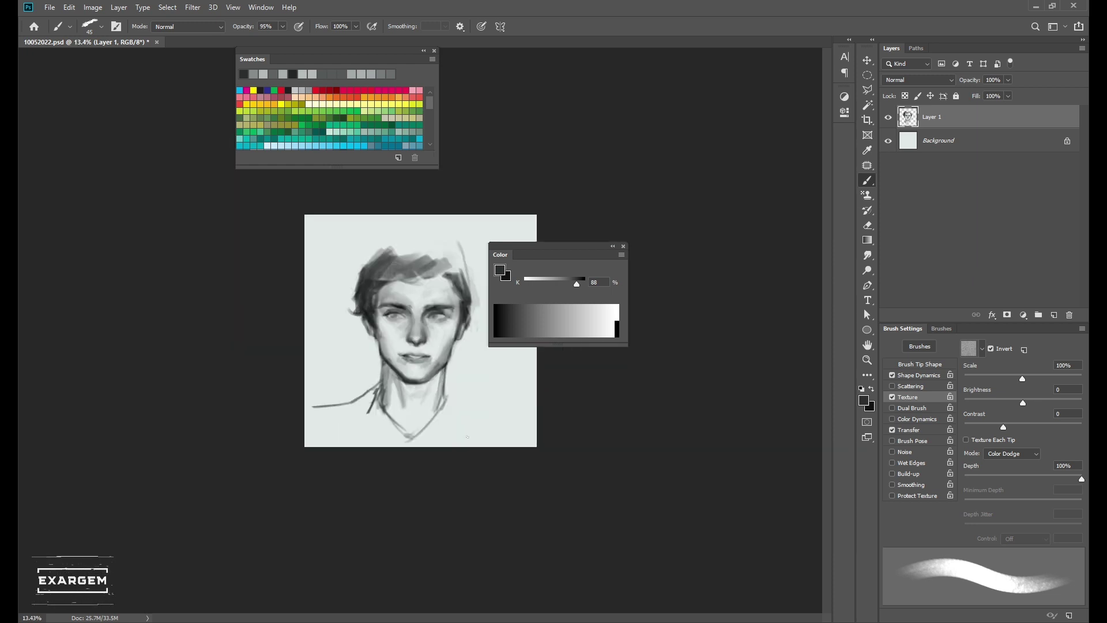
{"action": "key", "text": "bracketright"}
{"action": "key", "text": "ctrl+plus"}
{"action": "left_click_drag", "start_coordinate": [566, 249], "coordinate": [591, 181]}
{"action": "key", "text": "bracketright"}
{"action": "key", "text": "bracketright"}
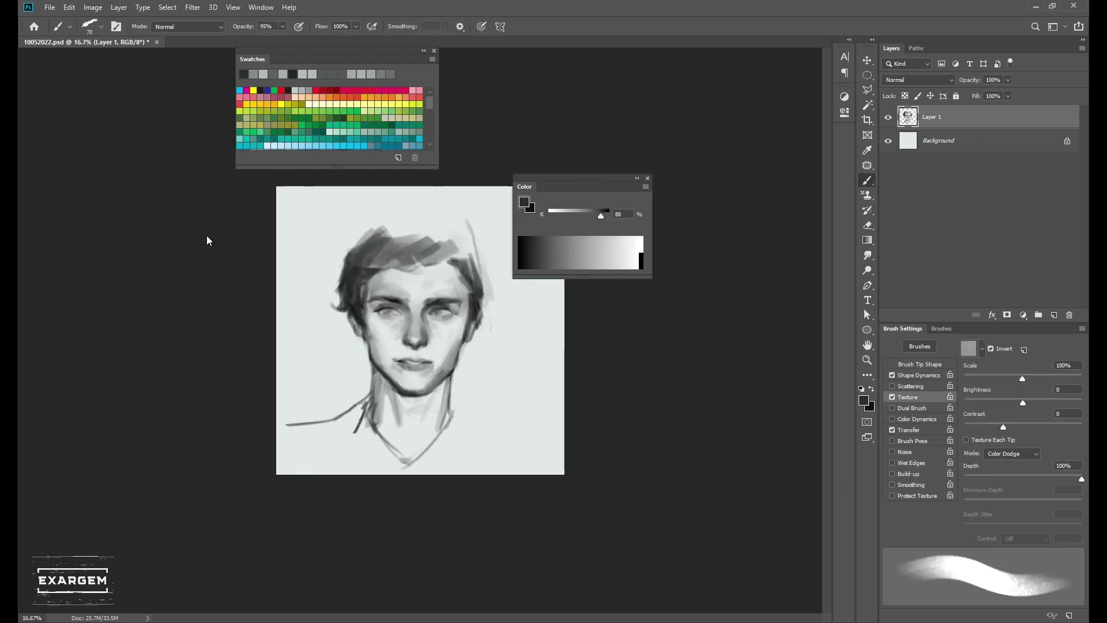
- Lighten the right cheek with soft light-grey strokes
{"action": "scroll", "coordinate": [395, 278], "scroll_direction": "up", "scroll_amount": 1}
{"action": "left_click", "coordinate": [448, 307], "text": "alt"}
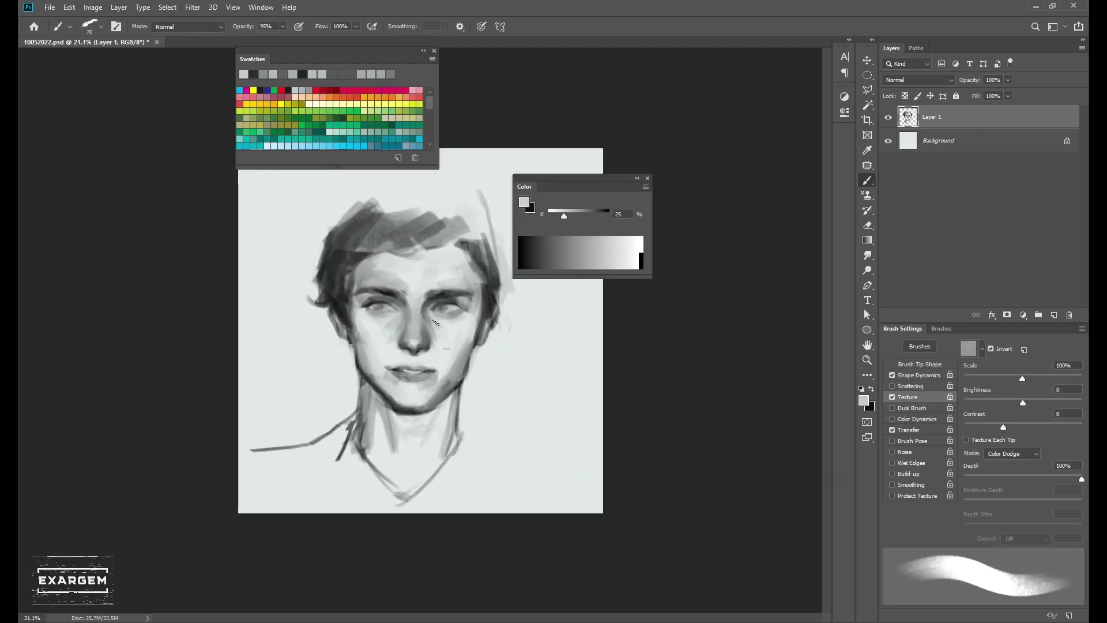
{"action": "left_click_drag", "start_coordinate": [443, 311], "coordinate": [450, 322]}
{"action": "key", "text": "bracketleft"}
{"action": "key", "text": "bracketleft"}
{"action": "key", "text": "bracketleft"}
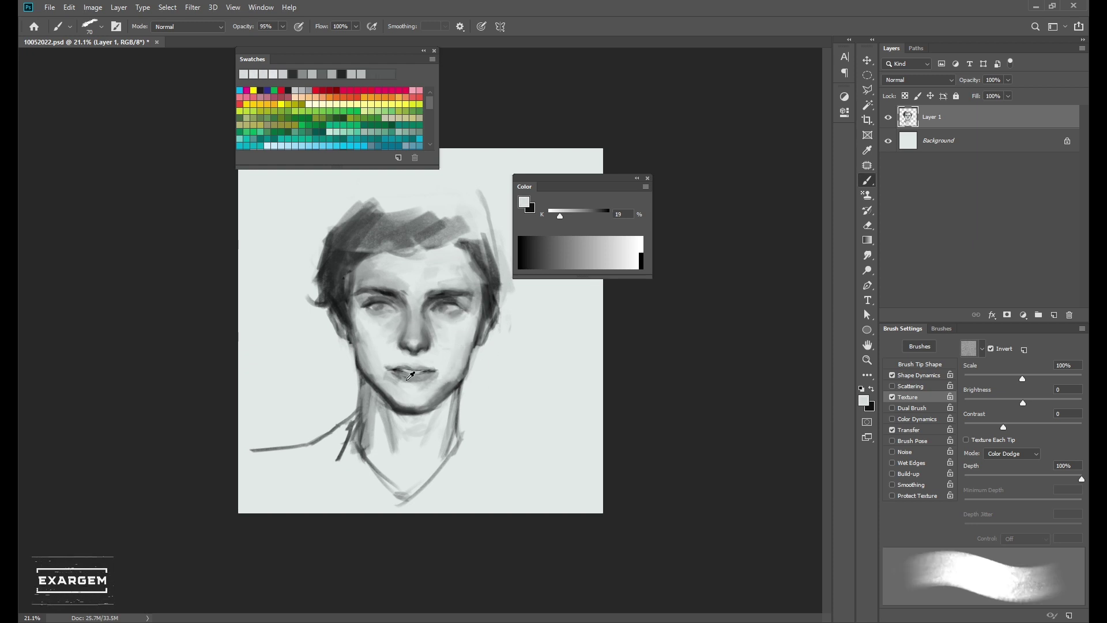
- Cover the top of the hair with a large brush, then switch to an enlarged Eraser
{"action": "left_click", "coordinate": [413, 342], "text": "alt"}
{"action": "left_click", "coordinate": [315, 254], "text": "alt"}
{"action": "key", "text": "bracketleft"}
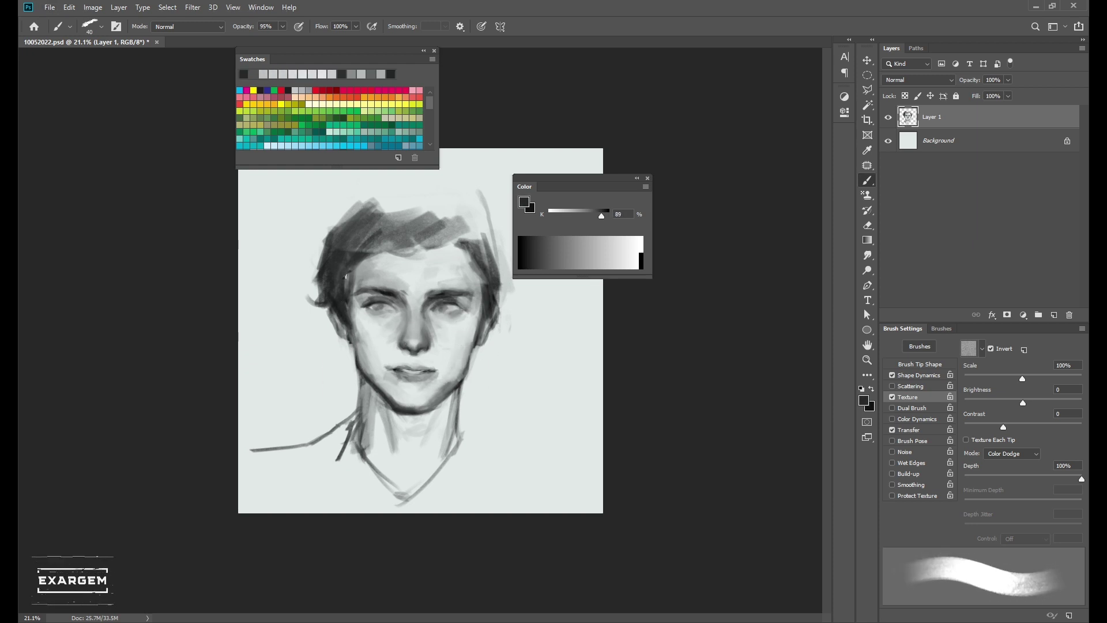
{"action": "scroll", "coordinate": [347, 277], "scroll_direction": "down", "scroll_amount": 1}
{"action": "key", "text": "bracketright"}
{"action": "key", "text": "bracketright"}
{"action": "key", "text": "bracketright"}
{"action": "mouse_move", "coordinate": [355, 265]}
{"action": "left_mouse_down"}
{"action": "mouse_move", "coordinate": [394, 257]}
{"action": "mouse_move", "coordinate": [353, 291]}
{"action": "left_mouse_up"}
{"action": "key", "text": "e"}
{"action": "key", "text": "bracketright"}
{"action": "key", "text": "bracketright"}
- With the Brush set to black, paint a dark hair stroke above the forehead
{"action": "key", "text": "b"}
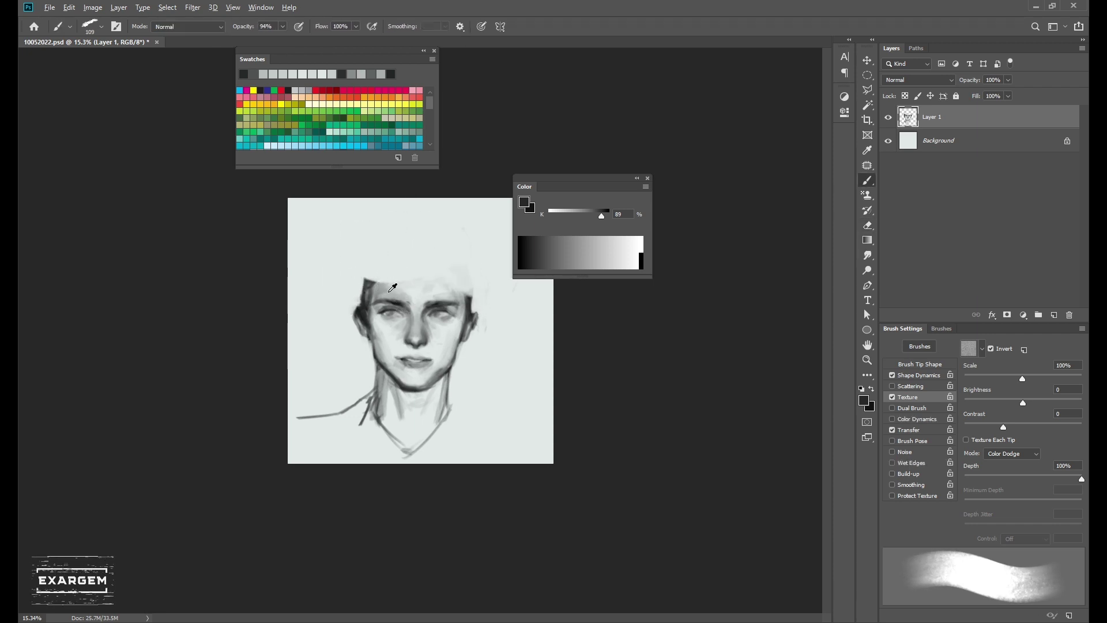
{"action": "left_click", "coordinate": [393, 288], "text": "alt"}
{"action": "scroll", "coordinate": [403, 277], "scroll_direction": "up", "scroll_amount": 1}
{"action": "key", "text": "bracketleft"}
{"action": "key", "text": "bracketleft"}
{"action": "mouse_move", "coordinate": [421, 246]}
{"action": "left_mouse_down"}
{"action": "mouse_move", "coordinate": [426, 260]}
{"action": "mouse_move", "coordinate": [377, 235]}
{"action": "left_mouse_up"}
- Paint broad, sweeping dark strands across the hair
{"action": "key", "text": "bracketleft"}
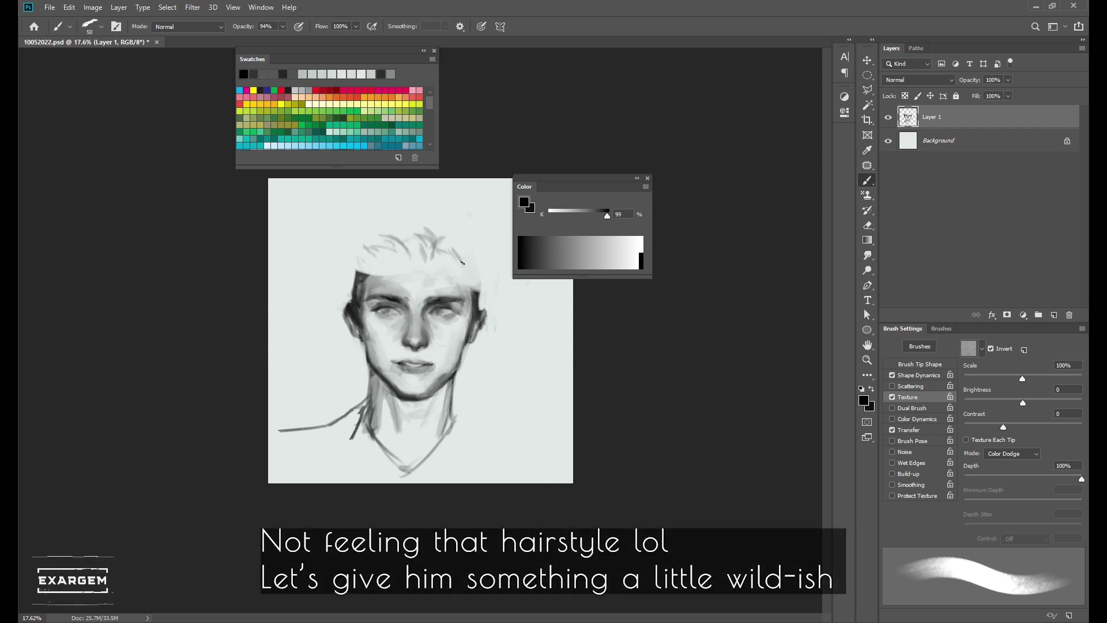
{"action": "key", "text": "bracketright"}
{"action": "key", "text": "bracketright"}
{"action": "key", "text": "bracketright"}
{"action": "key", "text": "bracketleft"}
{"action": "key", "text": "bracketleft"}
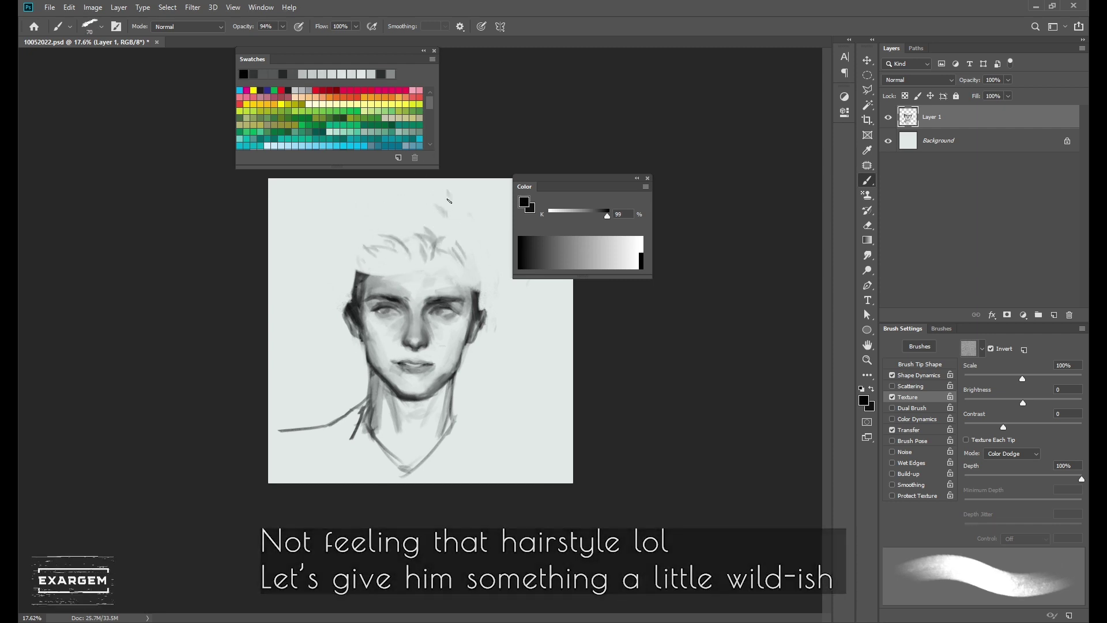
{"action": "key", "text": "bracketleft"}
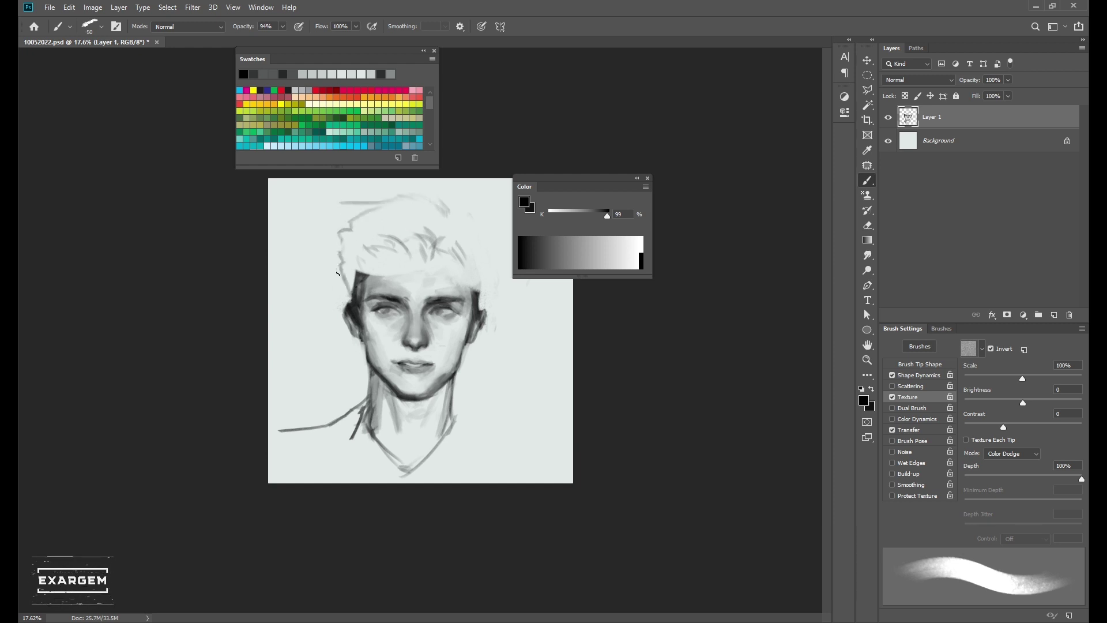
{"action": "key", "text": "bracketright"}
{"action": "key", "text": "bracketright"}
{"action": "key", "text": "bracketright"}
{"action": "left_click_drag", "start_coordinate": [410, 245], "coordinate": [340, 279]}
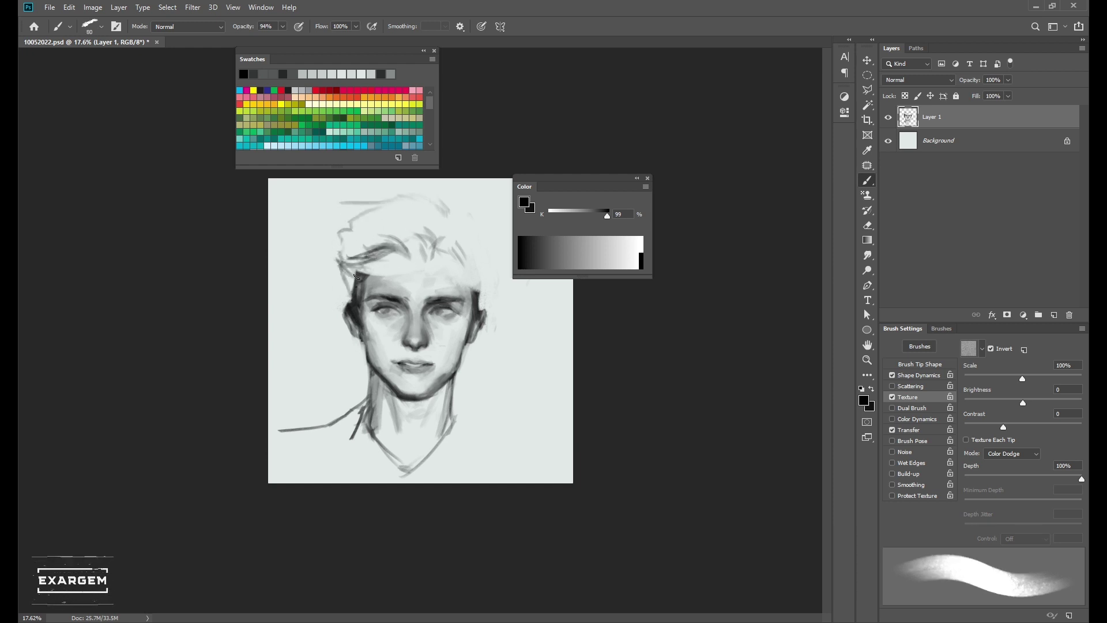
{"action": "mouse_move", "coordinate": [447, 202]}
{"action": "left_mouse_down"}
{"action": "mouse_move", "coordinate": [424, 248]}
{"action": "mouse_move", "coordinate": [464, 225]}
{"action": "left_mouse_up"}
- Add dark grey strands on the left of the hair and darken the right hair edge
{"action": "key", "text": "bracketleft"}
{"action": "key", "text": "bracketleft"}
{"action": "key", "text": "bracketleft"}
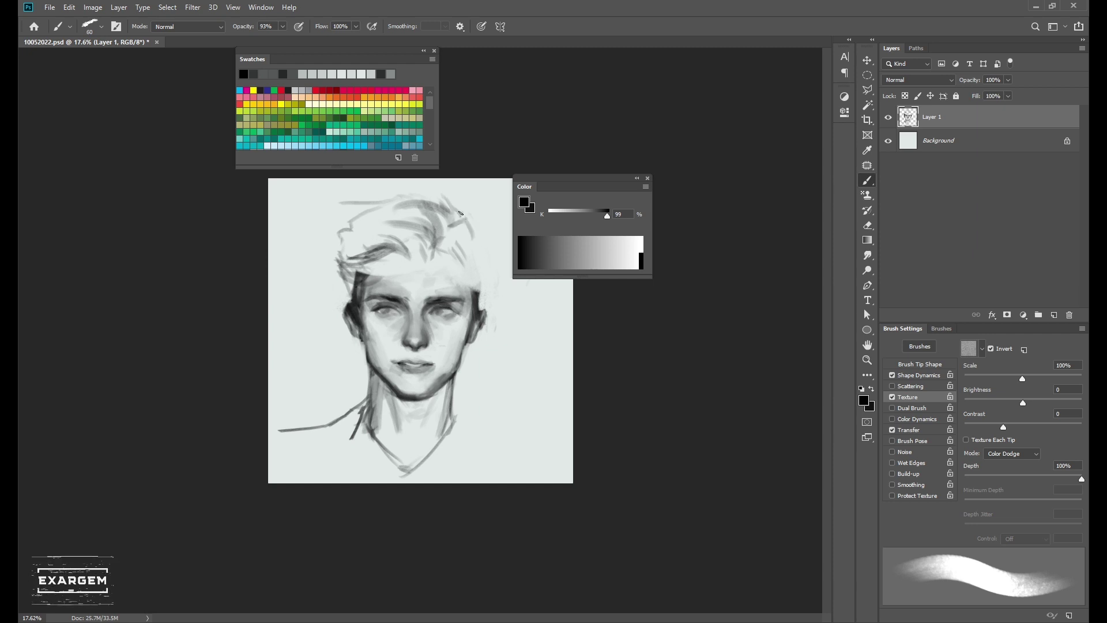
{"action": "left_click", "coordinate": [357, 271], "text": "alt"}
{"action": "left_click_drag", "start_coordinate": [346, 268], "coordinate": [355, 291]}
{"action": "left_click_drag", "start_coordinate": [392, 257], "coordinate": [349, 291]}
{"action": "key", "text": "bracketleft"}
{"action": "mouse_move", "coordinate": [480, 259]}
{"action": "left_mouse_down"}
{"action": "mouse_move", "coordinate": [484, 292]}
{"action": "mouse_move", "coordinate": [466, 331]}
{"action": "left_mouse_up"}
- Shade the left cheek and reinforce the right jaw line with mid-dark greys
{"action": "scroll", "coordinate": [483, 276], "scroll_direction": "up", "scroll_amount": 1}
{"action": "left_click", "coordinate": [440, 329], "text": "alt"}
{"action": "left_click_drag", "start_coordinate": [362, 295], "coordinate": [375, 323]}
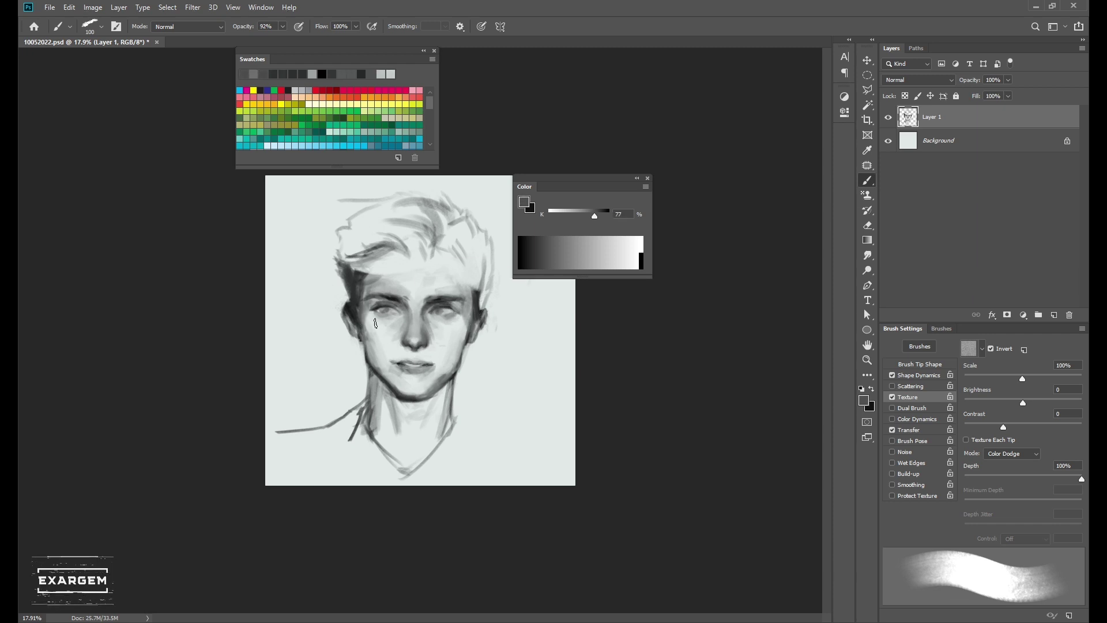
{"action": "mouse_move", "coordinate": [464, 350]}
{"action": "left_mouse_down"}
{"action": "mouse_move", "coordinate": [458, 372]}
{"action": "mouse_move", "coordinate": [469, 376]}
{"action": "left_mouse_up"}
{"action": "left_click", "coordinate": [464, 352], "text": "alt"}
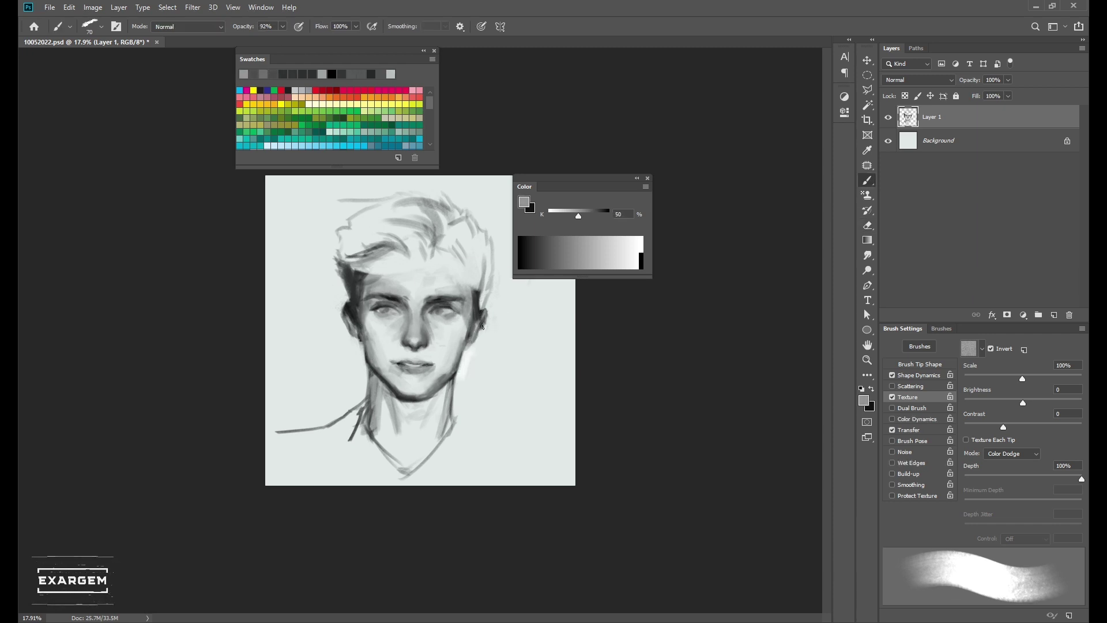
{"action": "left_click_drag", "start_coordinate": [481, 324], "coordinate": [471, 345]}
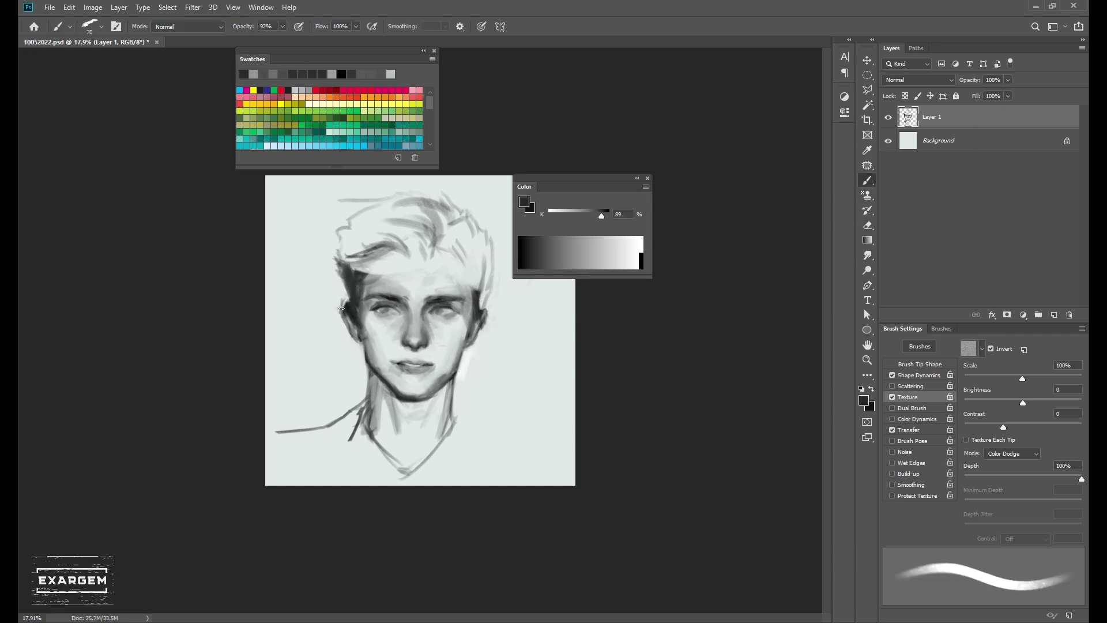
- Paint finer near-black strokes across the top of the hair
{"action": "scroll", "coordinate": [505, 328], "scroll_direction": "up", "scroll_amount": 1}
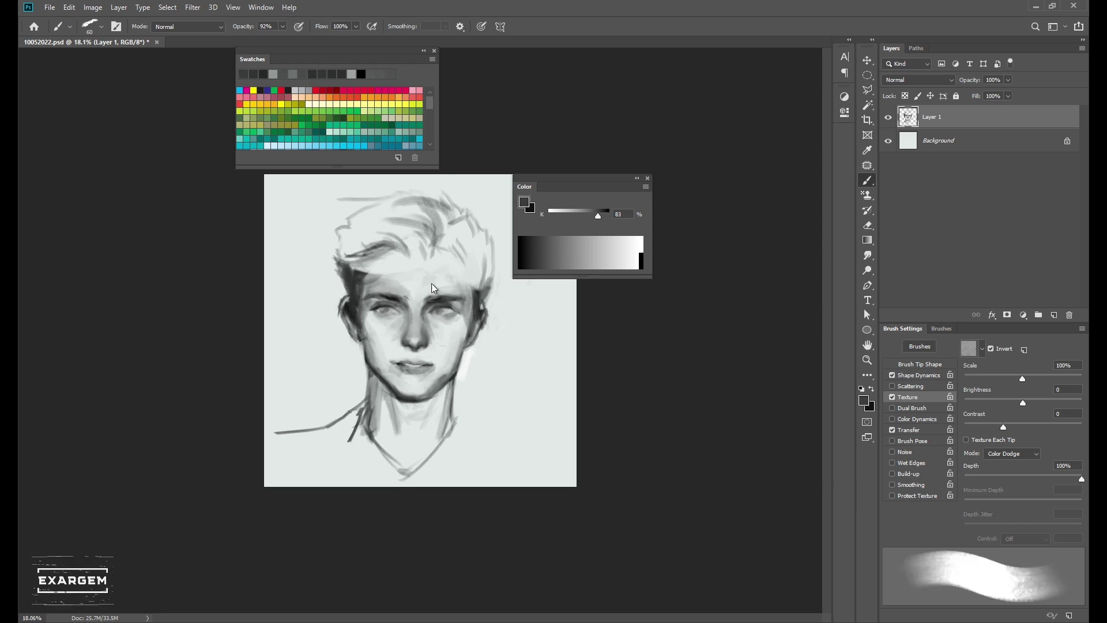
{"action": "left_click", "coordinate": [426, 231], "text": "alt"}
{"action": "mouse_move", "coordinate": [398, 220]}
{"action": "left_mouse_down"}
{"action": "mouse_move", "coordinate": [421, 241]}
{"action": "mouse_move", "coordinate": [415, 228]}
{"action": "left_mouse_up"}
{"action": "key", "text": "period"}
{"action": "mouse_move", "coordinate": [355, 244]}
{"action": "left_mouse_down"}
{"action": "mouse_move", "coordinate": [415, 231]}
{"action": "mouse_move", "coordinate": [407, 245]}
{"action": "mouse_move", "coordinate": [439, 204]}
{"action": "left_mouse_up"}
{"action": "left_click", "coordinate": [433, 207], "text": "alt"}
{"action": "key", "text": "bracketleft"}
{"action": "key", "text": "bracketleft"}
{"action": "key", "text": "bracketleft"}
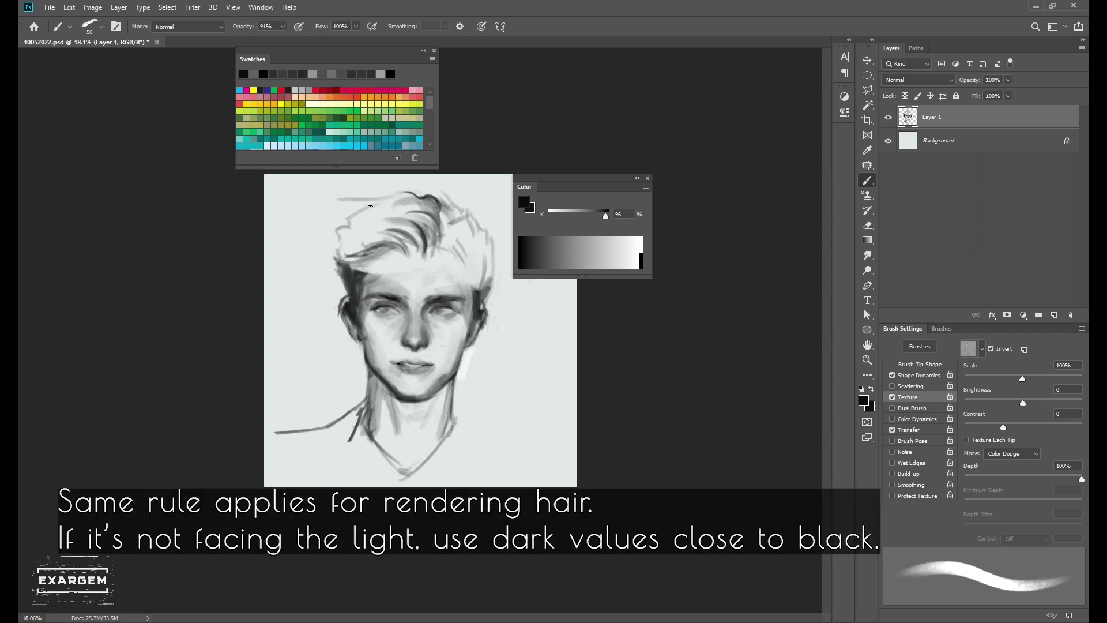
- Fill gaps across the top hair with smaller dark grey strokes
{"action": "key", "text": "bracketleft"}
{"action": "key", "text": "bracketleft"}
{"action": "key", "text": "bracketleft"}
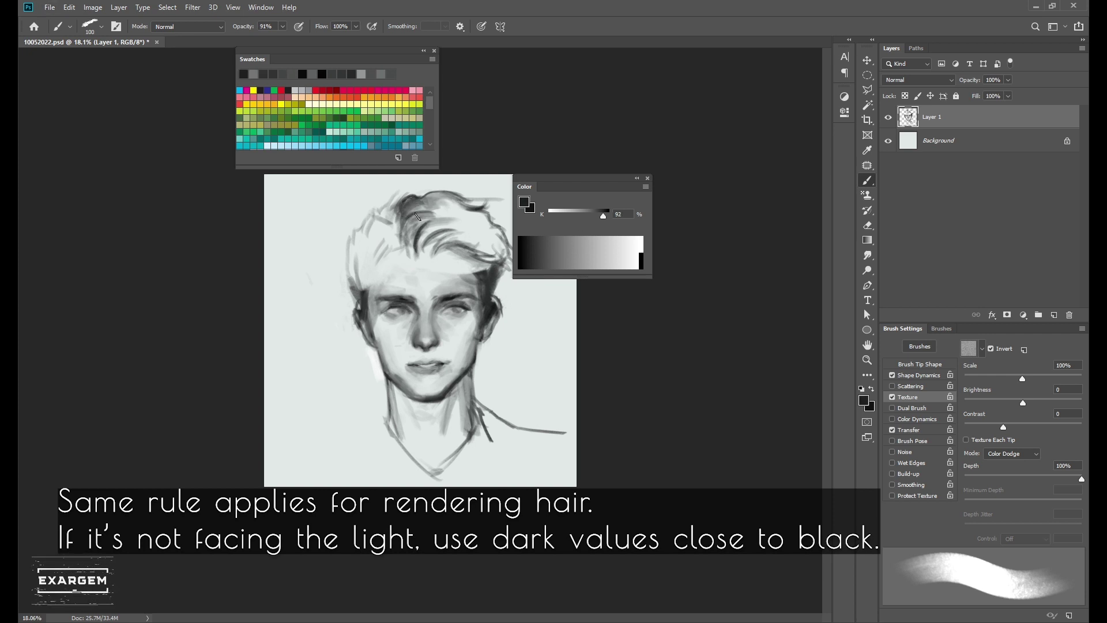
{"action": "mouse_move", "coordinate": [403, 218]}
{"action": "left_mouse_down"}
{"action": "mouse_move", "coordinate": [430, 249]}
{"action": "mouse_move", "coordinate": [461, 254]}
{"action": "mouse_move", "coordinate": [426, 208]}
{"action": "mouse_move", "coordinate": [484, 213]}
{"action": "mouse_move", "coordinate": [389, 231]}
{"action": "left_mouse_up"}
{"action": "key", "text": "bracketleft"}
{"action": "key", "text": "bracketleft"}
{"action": "key", "text": "bracketleft"}
{"action": "left_click", "coordinate": [400, 211], "text": "alt"}
{"action": "key", "text": "bracketleft"}
{"action": "key", "text": "bracketleft"}
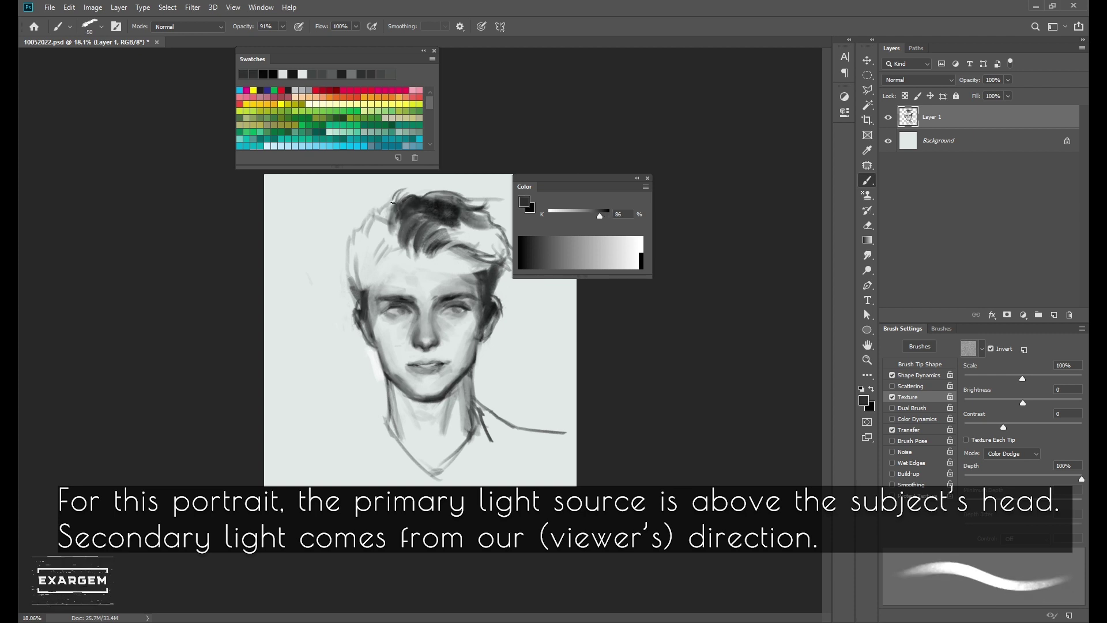
{"action": "key", "text": "bracketleft"}
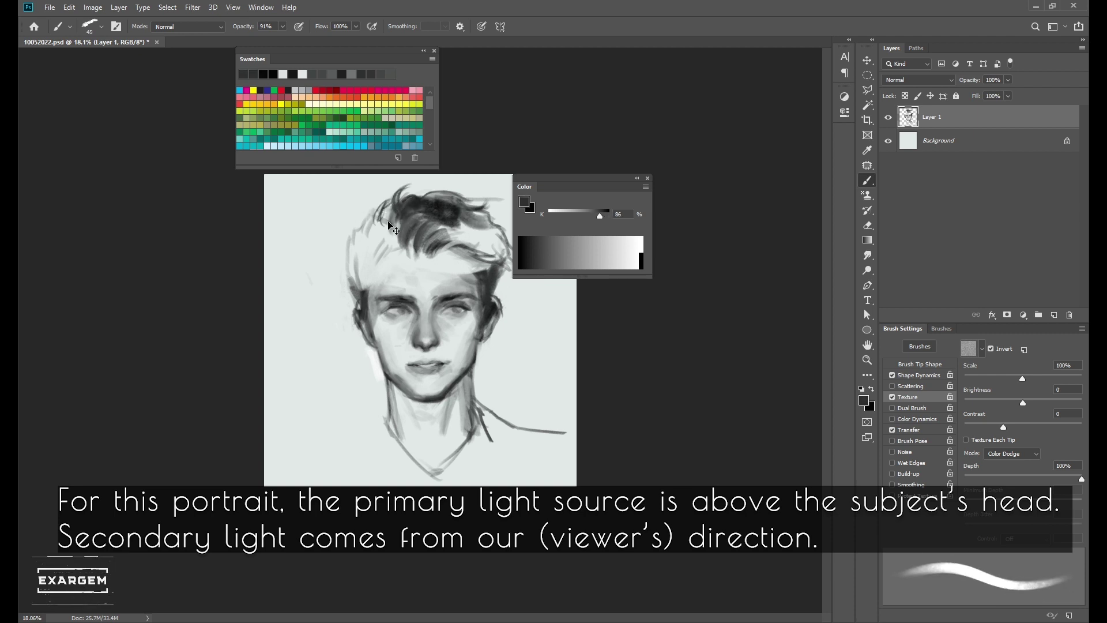
{"action": "key", "text": "bracketright"}
{"action": "key", "text": "bracketright"}
{"action": "key", "text": "bracketright"}
{"action": "left_click", "coordinate": [377, 217], "text": "alt"}
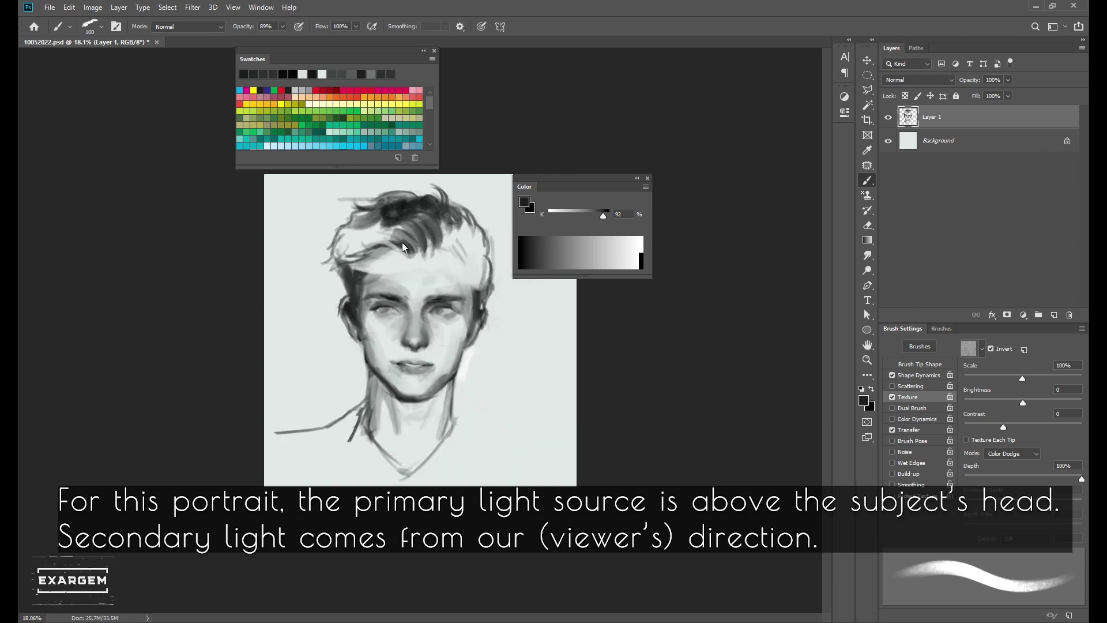
{"action": "mouse_move", "coordinate": [360, 209]}
{"action": "left_mouse_down"}
{"action": "mouse_move", "coordinate": [398, 231]}
{"action": "mouse_move", "coordinate": [346, 248]}
{"action": "mouse_move", "coordinate": [392, 248]}
{"action": "mouse_move", "coordinate": [401, 202]}
{"action": "left_mouse_up"}
- Darken the left edge of the hair and add a small dark strand
{"action": "key", "text": "bracketleft"}
{"action": "key", "text": "bracketleft"}
{"action": "left_click_drag", "start_coordinate": [350, 230], "coordinate": [330, 257]}
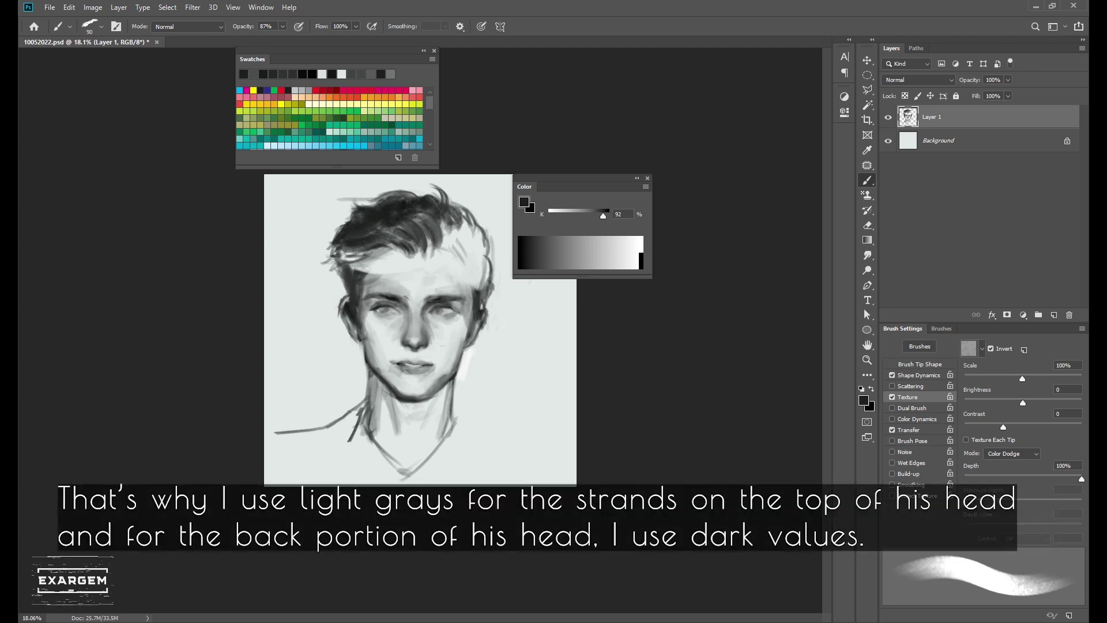
{"action": "key", "text": "e"}
{"action": "key", "text": "b"}
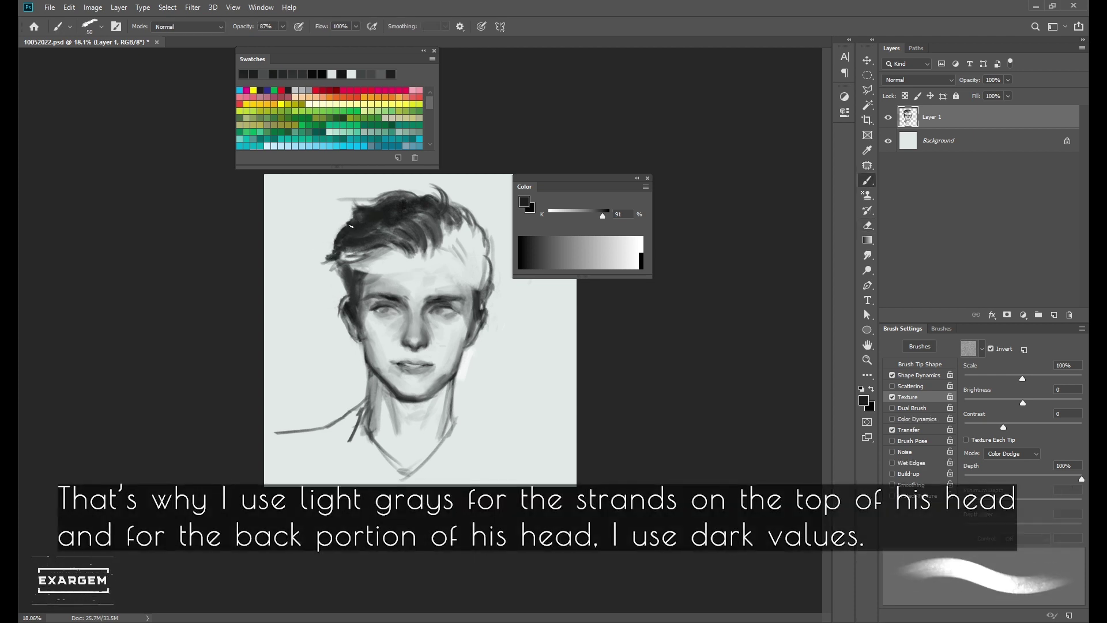
{"action": "left_click", "coordinate": [335, 237], "text": "alt"}
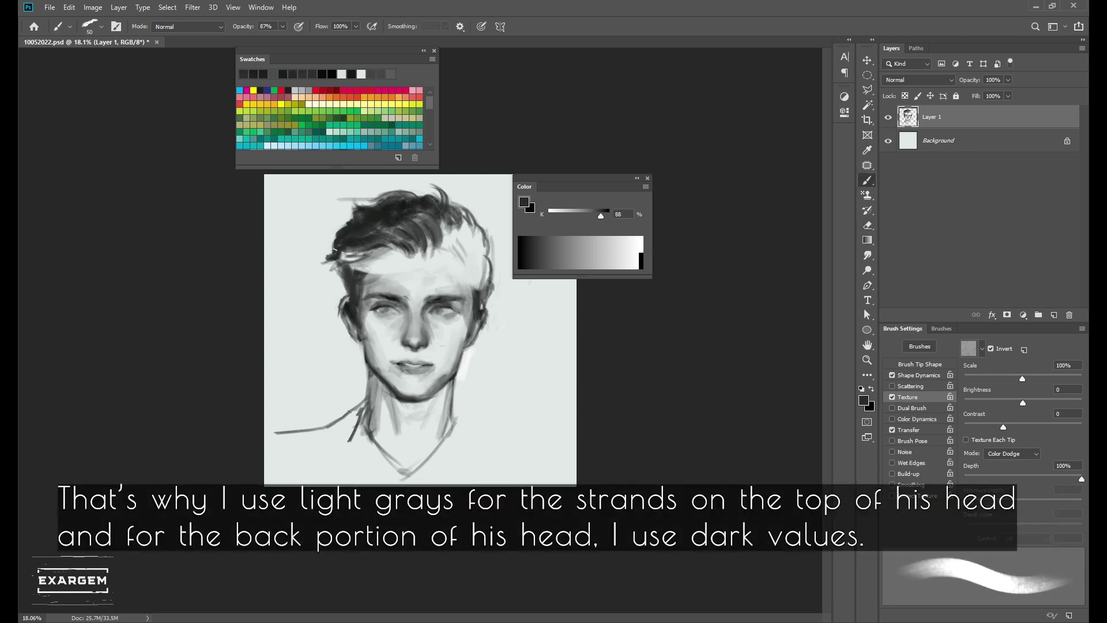
{"action": "left_click", "coordinate": [335, 253], "text": "alt"}
{"action": "key", "text": "bracketleft"}
{"action": "left_click_drag", "start_coordinate": [332, 253], "coordinate": [335, 258]}
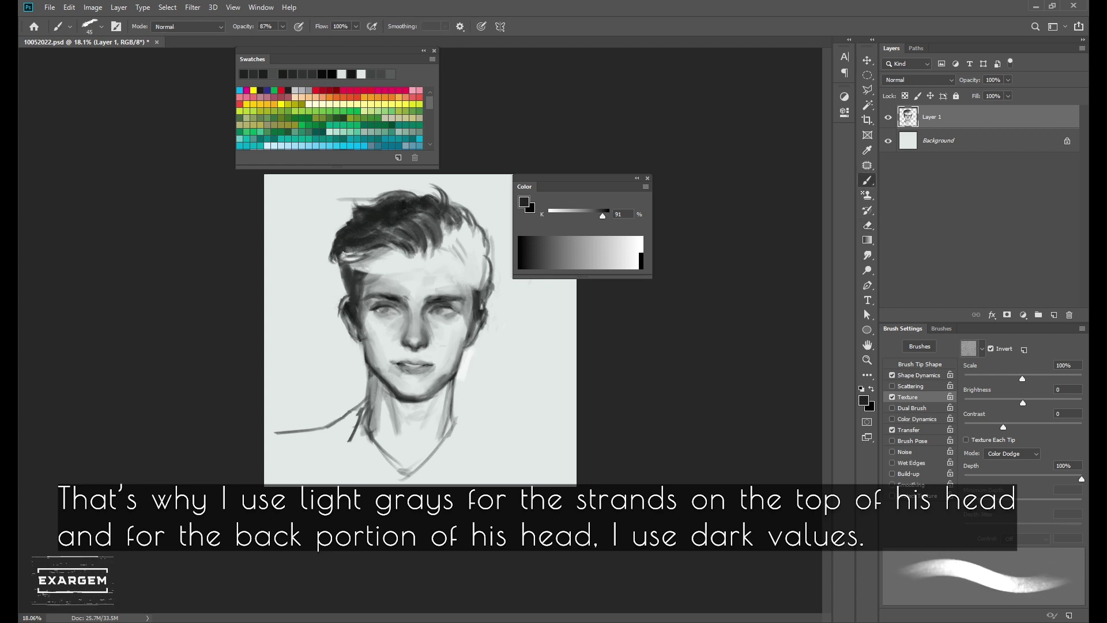
- Darken the right side and top of the hair with near-black strokes
{"action": "left_click", "coordinate": [381, 242], "text": "alt"}
{"action": "key", "text": "bracketright"}
{"action": "key", "text": "bracketright"}
{"action": "key", "text": "bracketright"}
{"action": "mouse_move", "coordinate": [441, 231]}
{"action": "left_mouse_down"}
{"action": "mouse_move", "coordinate": [452, 256]}
{"action": "mouse_move", "coordinate": [485, 268]}
{"action": "mouse_move", "coordinate": [453, 207]}
{"action": "left_mouse_up"}
{"action": "key", "text": "e"}
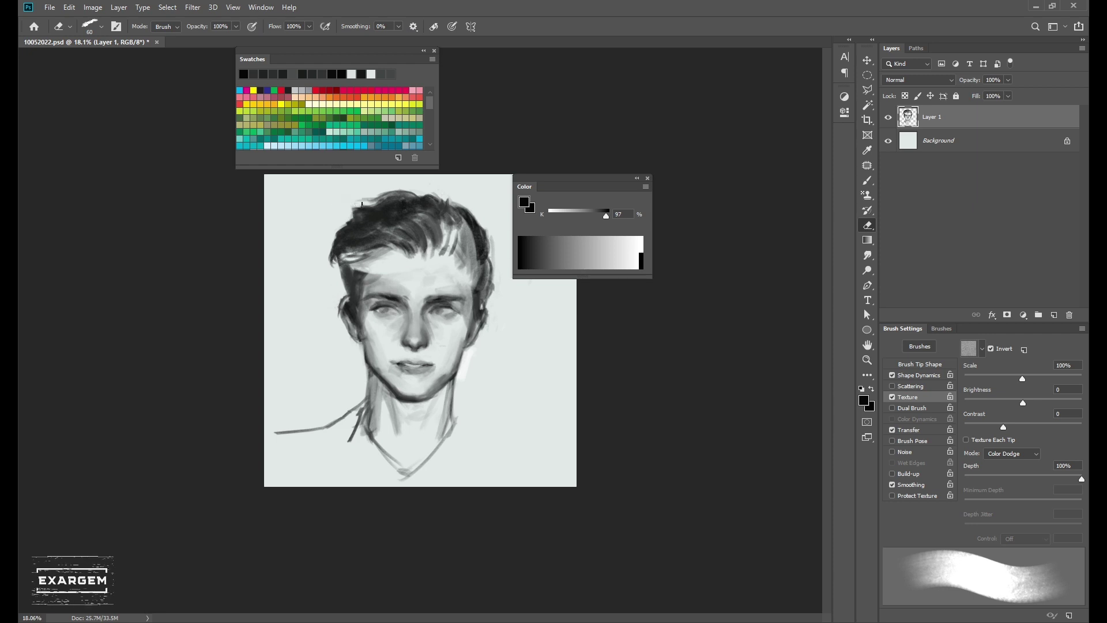
{"action": "key", "text": "b"}
{"action": "left_click", "coordinate": [392, 193], "text": "alt"}
{"action": "left_click_drag", "start_coordinate": [358, 216], "coordinate": [389, 197]}
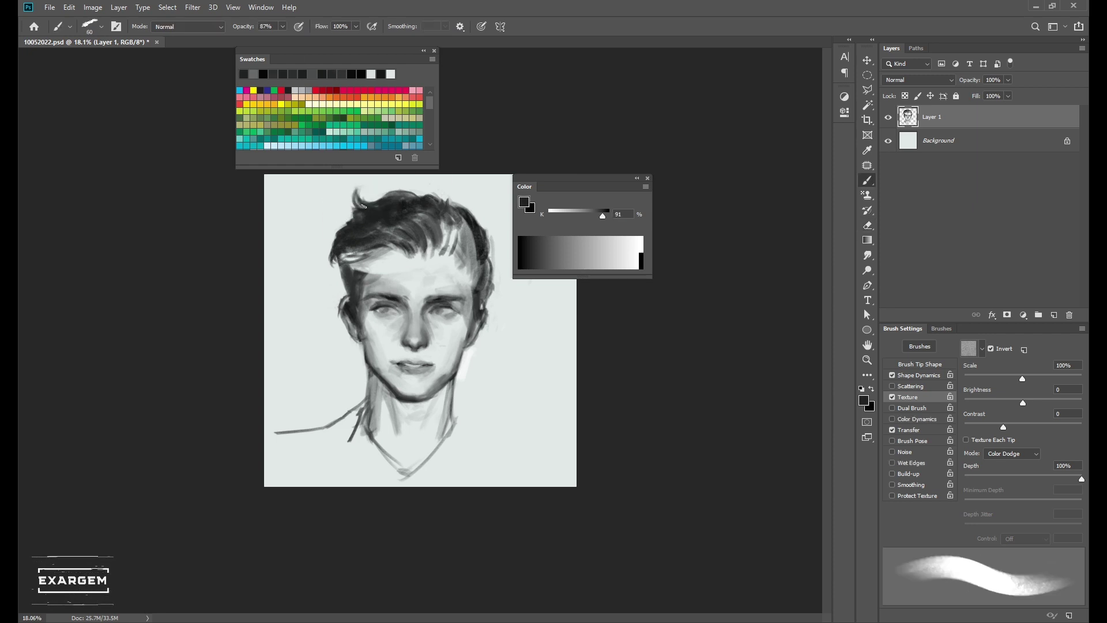
{"action": "left_click_drag", "start_coordinate": [363, 206], "coordinate": [354, 193]}
- Flip the canvas horizontally to check, then darken the hair strokes
{"action": "left_click", "coordinate": [367, 207], "text": "alt"}
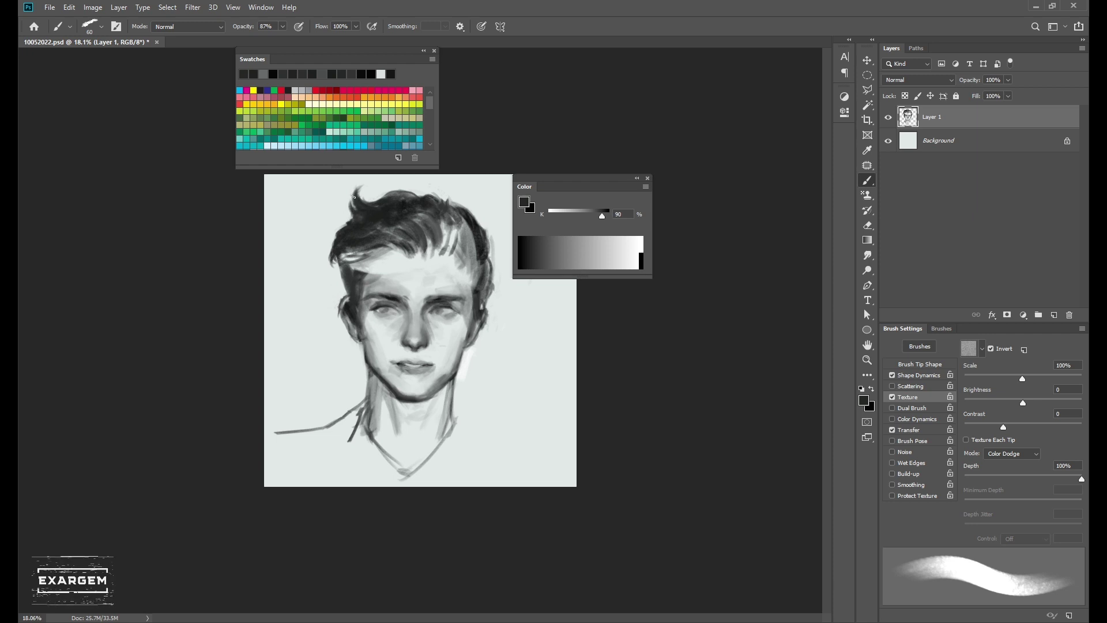
{"action": "key", "text": "bracketleft"}
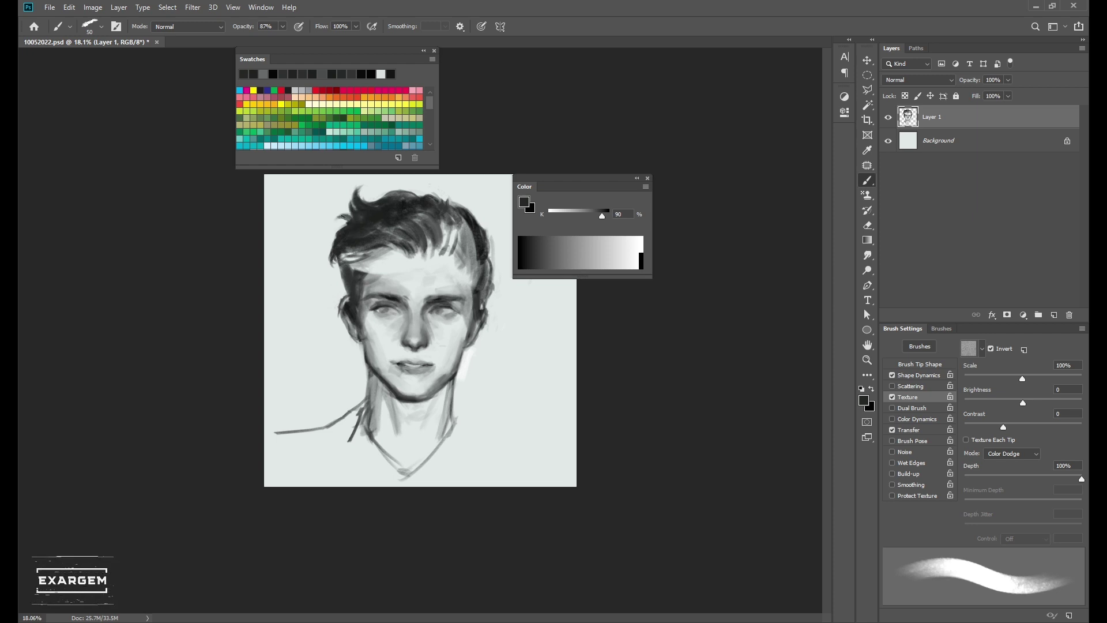
{"action": "key", "text": "ctrl+shift+h"}
{"action": "key", "text": "bracketright"}
{"action": "left_click", "coordinate": [407, 222], "text": "alt"}
{"action": "mouse_move", "coordinate": [444, 229]}
{"action": "left_mouse_down"}
{"action": "mouse_move", "coordinate": [415, 231]}
{"action": "mouse_move", "coordinate": [363, 270]}
{"action": "left_mouse_up"}
- Darken the right and left sides of the hair with near-black
{"action": "key", "text": "bracketleft"}
{"action": "key", "text": "8"}
{"action": "key", "text": "3"}
{"action": "left_click", "coordinate": [460, 225], "text": "alt"}
{"action": "mouse_move", "coordinate": [460, 226]}
{"action": "left_mouse_down"}
{"action": "mouse_move", "coordinate": [438, 245]}
{"action": "mouse_move", "coordinate": [496, 277]}
{"action": "mouse_move", "coordinate": [484, 289]}
{"action": "left_mouse_up"}
{"action": "left_click", "coordinate": [490, 268], "text": "alt"}
{"action": "key", "text": "bracketright"}
{"action": "key", "text": "bracketright"}
{"action": "key", "text": "bracketright"}
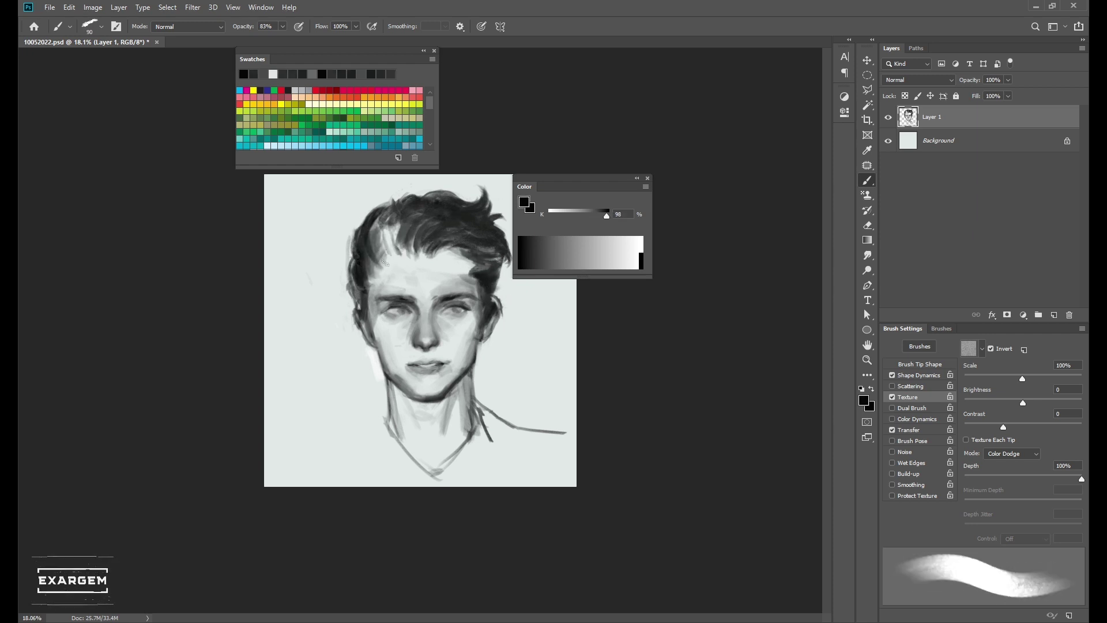
{"action": "left_click_drag", "start_coordinate": [354, 276], "coordinate": [404, 207]}
- Sample mid greys and near-black around the temple, adjusting the brush size
{"action": "key", "text": "8"}
{"action": "key", "text": "1"}
{"action": "left_click", "coordinate": [382, 257], "text": "alt"}
{"action": "left_click", "coordinate": [372, 276], "text": "alt"}
{"action": "key", "text": "bracketleft"}
{"action": "key", "text": "bracketleft"}
{"action": "key", "text": "bracketleft"}
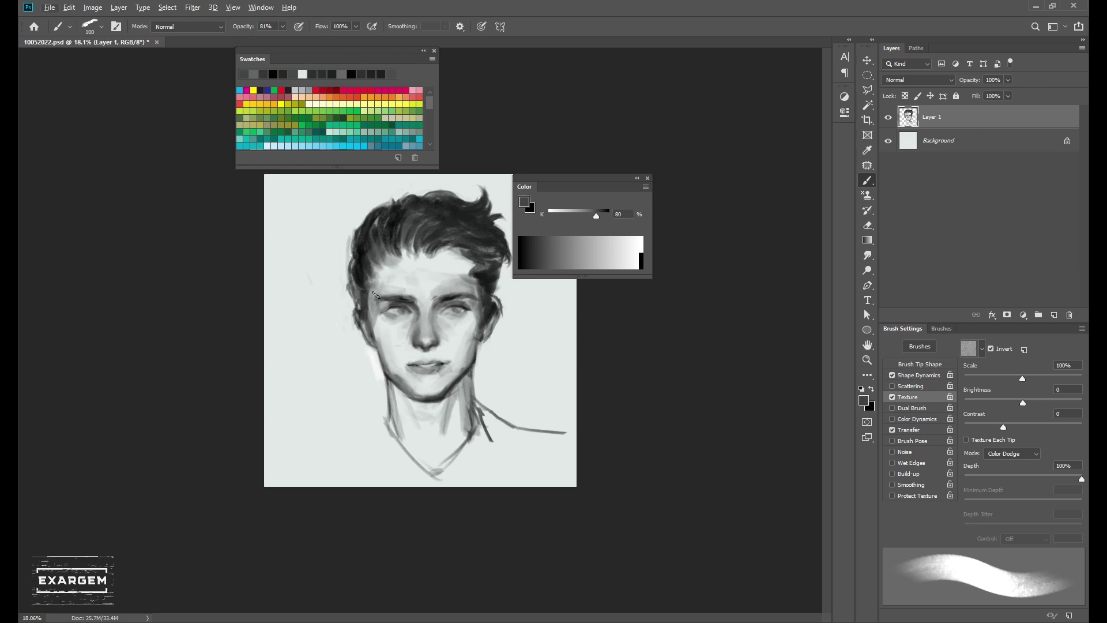
{"action": "left_click", "coordinate": [366, 302], "text": "alt"}
{"action": "key", "text": "bracketleft"}
{"action": "key", "text": "bracketleft"}
{"action": "key", "text": "bracketright"}
{"action": "key", "text": "bracketright"}
{"action": "key", "text": "bracketright"}
{"action": "key", "text": "8"}
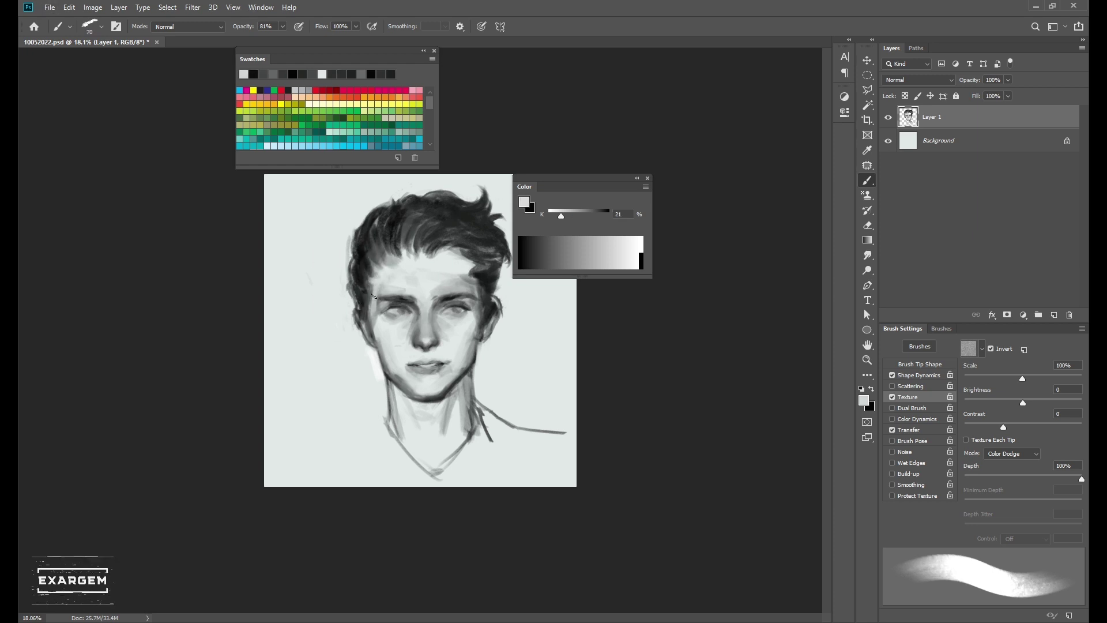
- Pick mid and light skin greys to refine the face around the brow
{"action": "left_click", "coordinate": [371, 315], "text": "alt"}
{"action": "left_click", "coordinate": [383, 291], "text": "alt"}
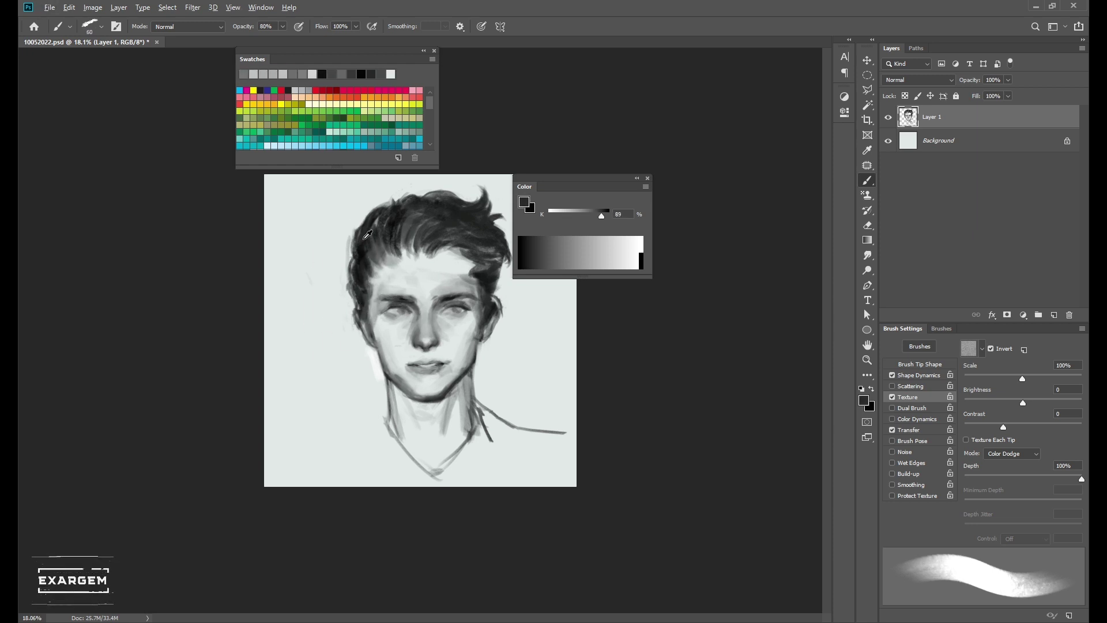
{"action": "key", "text": "bracketleft"}
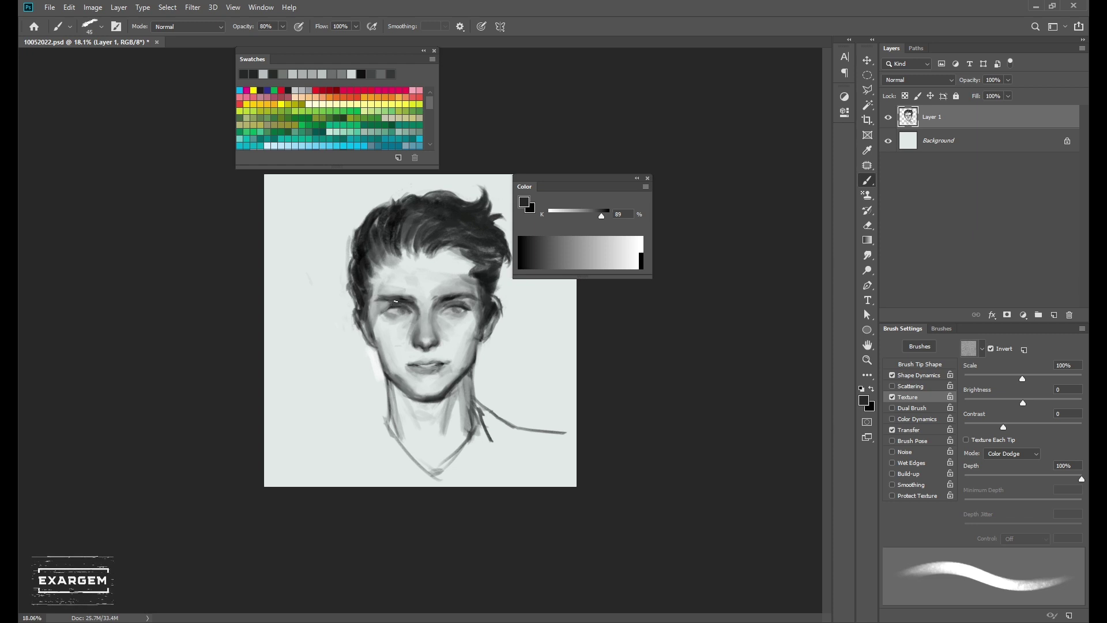
{"action": "left_click", "coordinate": [473, 292], "text": "alt"}
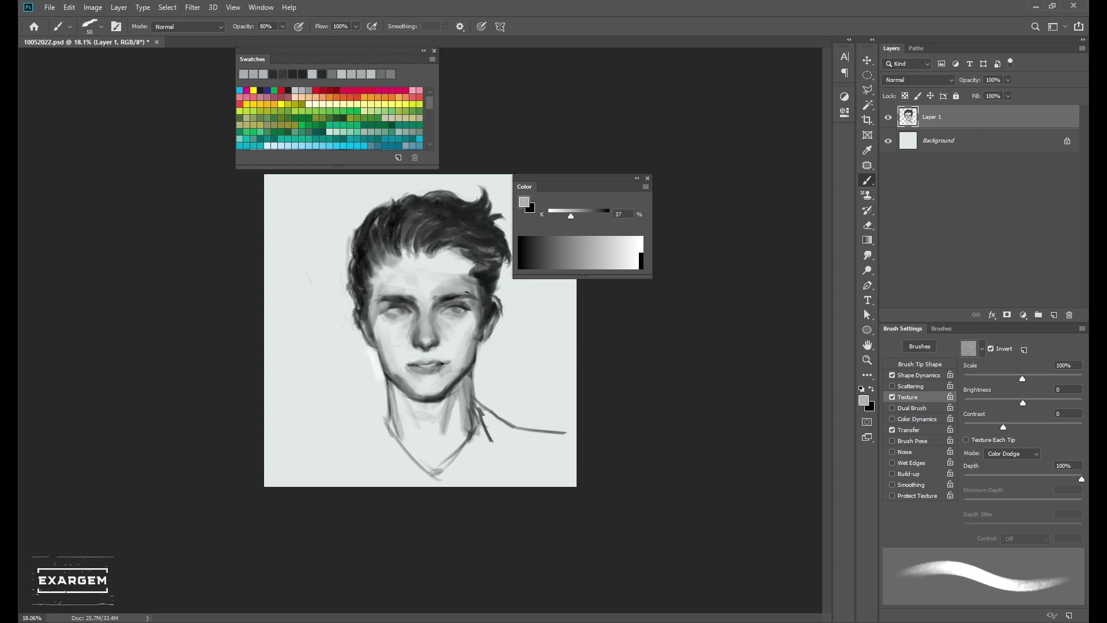
{"action": "key", "text": "bracketright"}
{"action": "key", "text": "bracketright"}
{"action": "key", "text": "bracketright"}
{"action": "left_click", "coordinate": [368, 300], "text": "alt"}
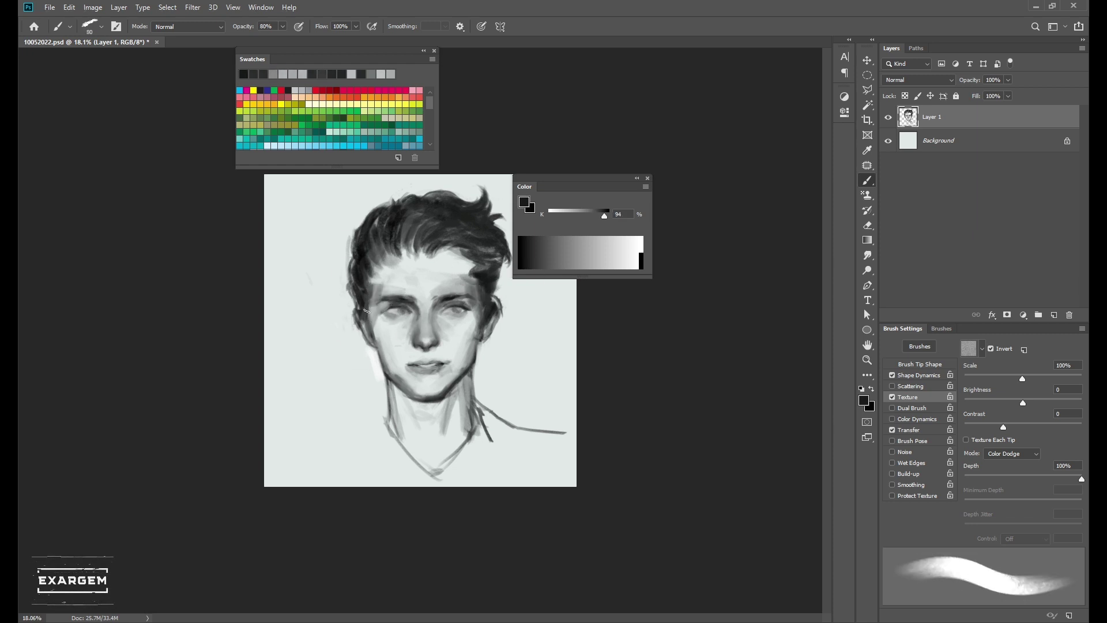
{"action": "left_click", "coordinate": [371, 334], "text": "alt"}
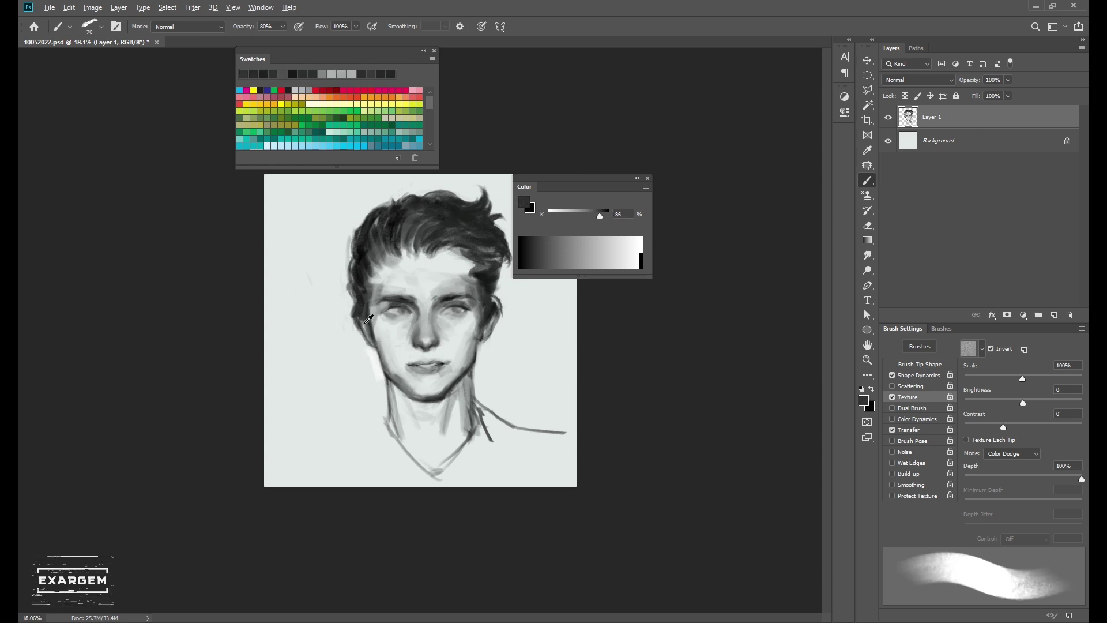
{"action": "key", "text": "bracketleft"}
{"action": "key", "text": "bracketleft"}
- Sample cheek and skin greys, then zoom in on the face and neck
{"action": "left_click", "coordinate": [450, 388], "text": "alt"}
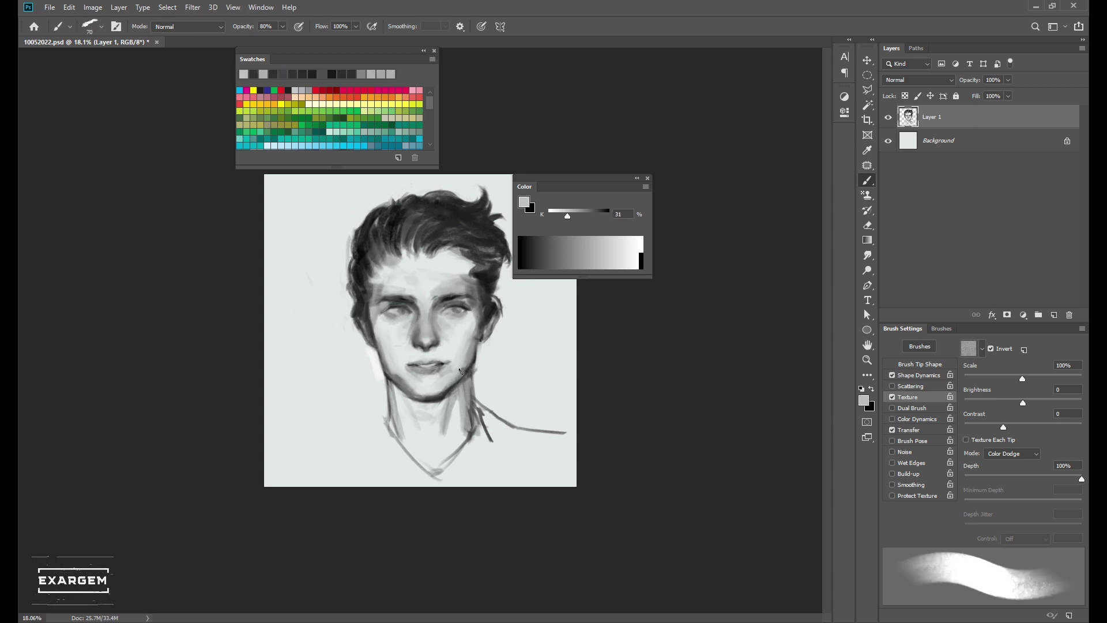
{"action": "left_click", "coordinate": [461, 378], "text": "alt"}
{"action": "left_click", "coordinate": [438, 381], "text": "alt"}
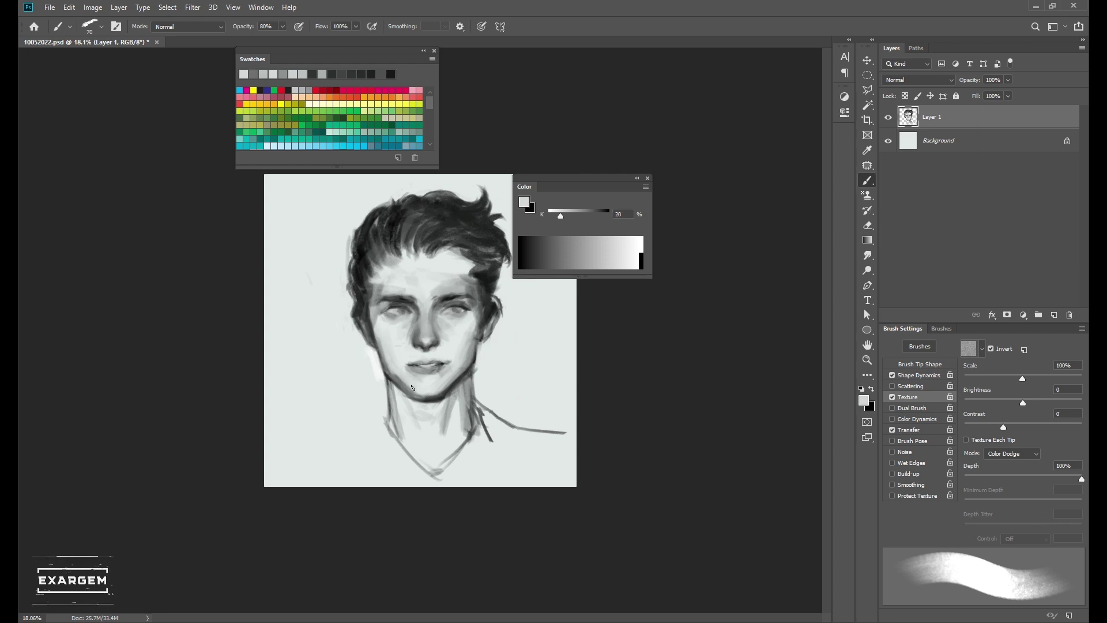
{"action": "left_click", "coordinate": [398, 370], "text": "alt"}
{"action": "key", "text": "bracketright"}
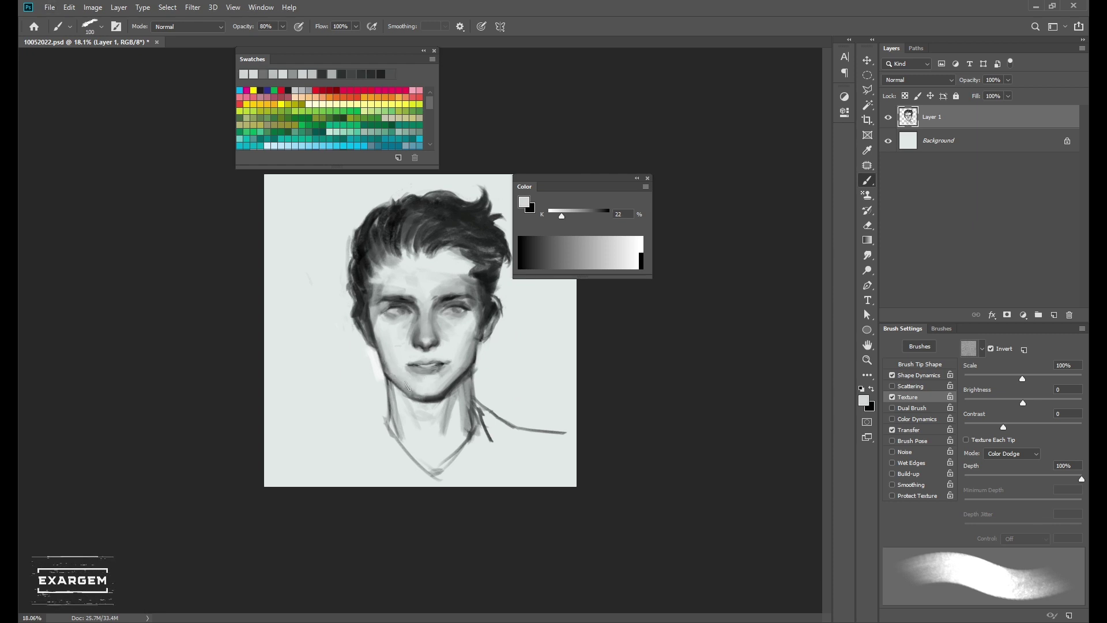
{"action": "left_click", "coordinate": [398, 380], "text": "alt"}
{"action": "left_click", "coordinate": [455, 375], "text": "alt"}
{"action": "left_click", "coordinate": [429, 397], "text": "alt"}
- Sample near-black along the jaw line and neck with a smaller brush
{"action": "scroll", "coordinate": [420, 331], "scroll_direction": "up", "scroll_amount": 3}
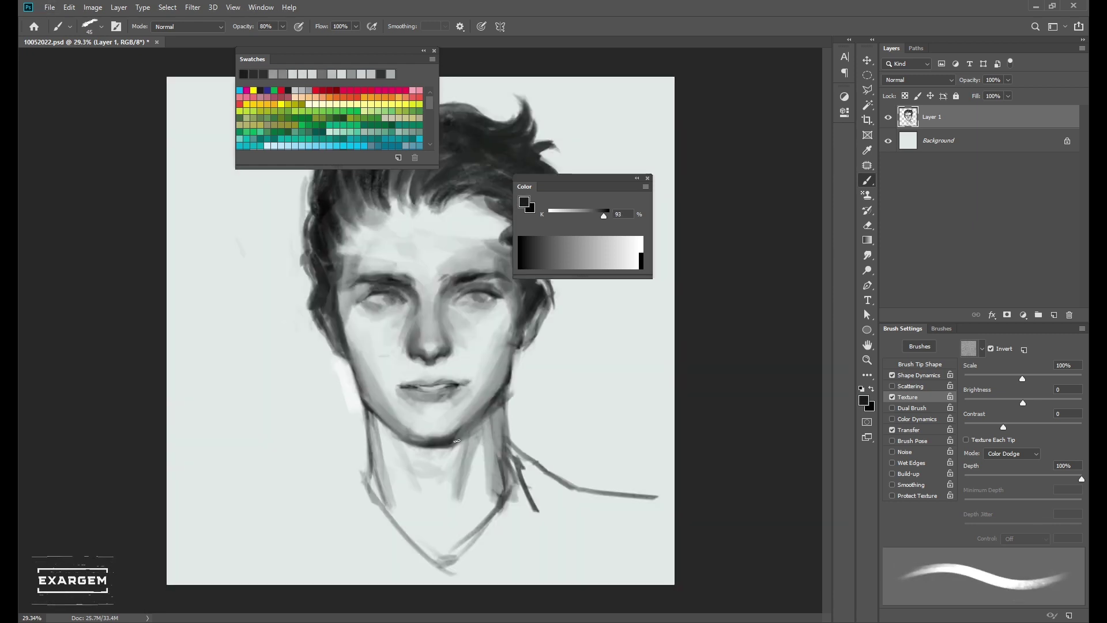
{"action": "left_click", "coordinate": [505, 388], "text": "alt"}
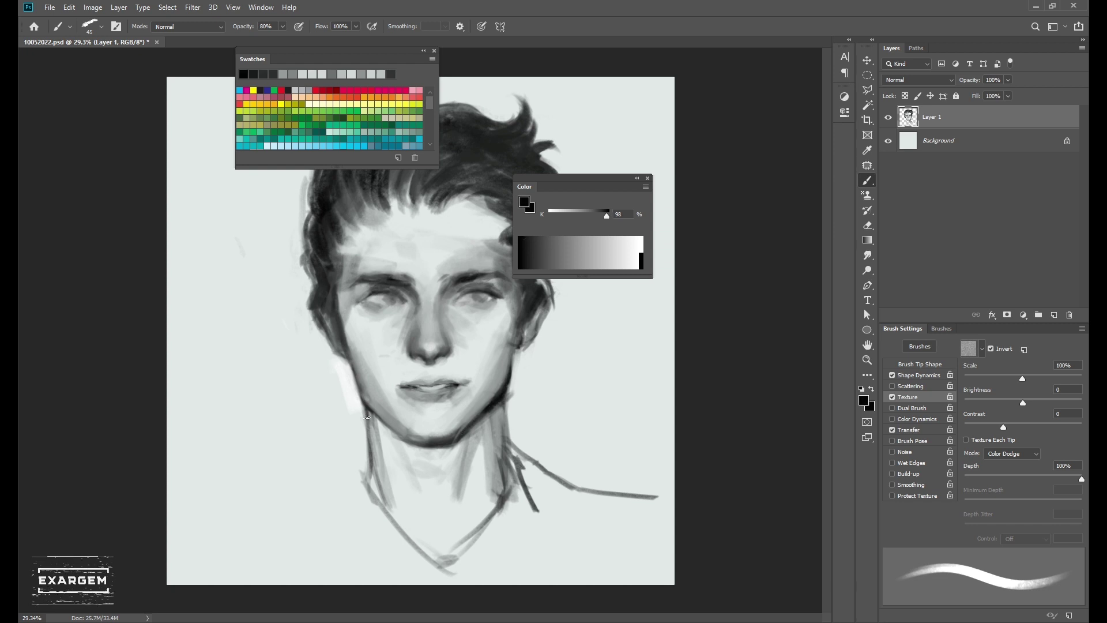
{"action": "key", "text": "bracketleft"}
{"action": "key", "text": "bracketleft"}
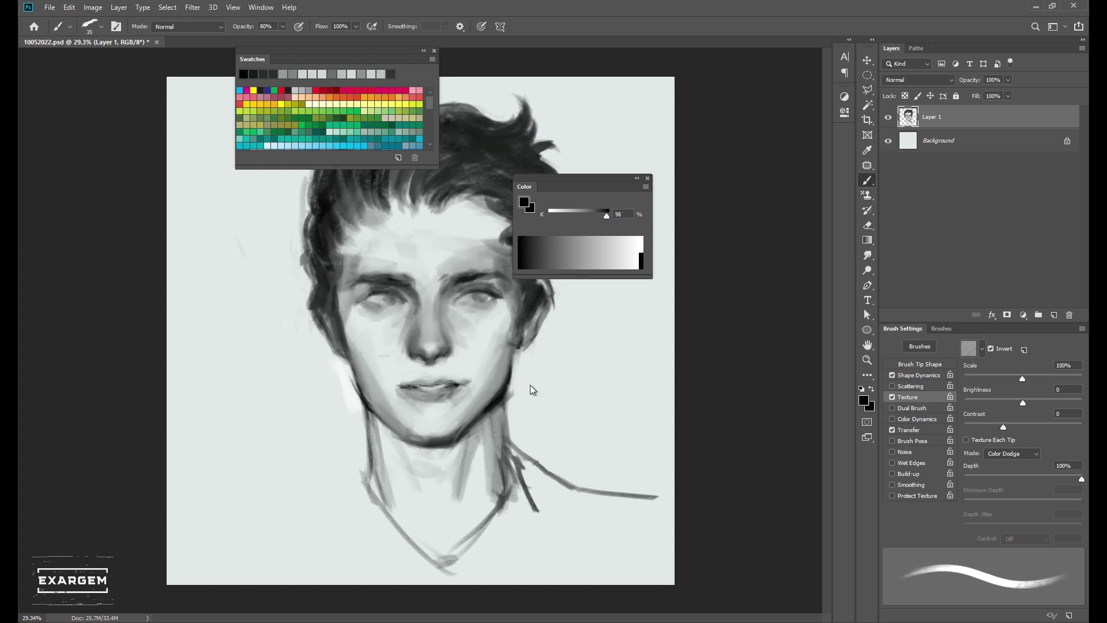
{"action": "left_click", "coordinate": [496, 397], "text": "alt"}
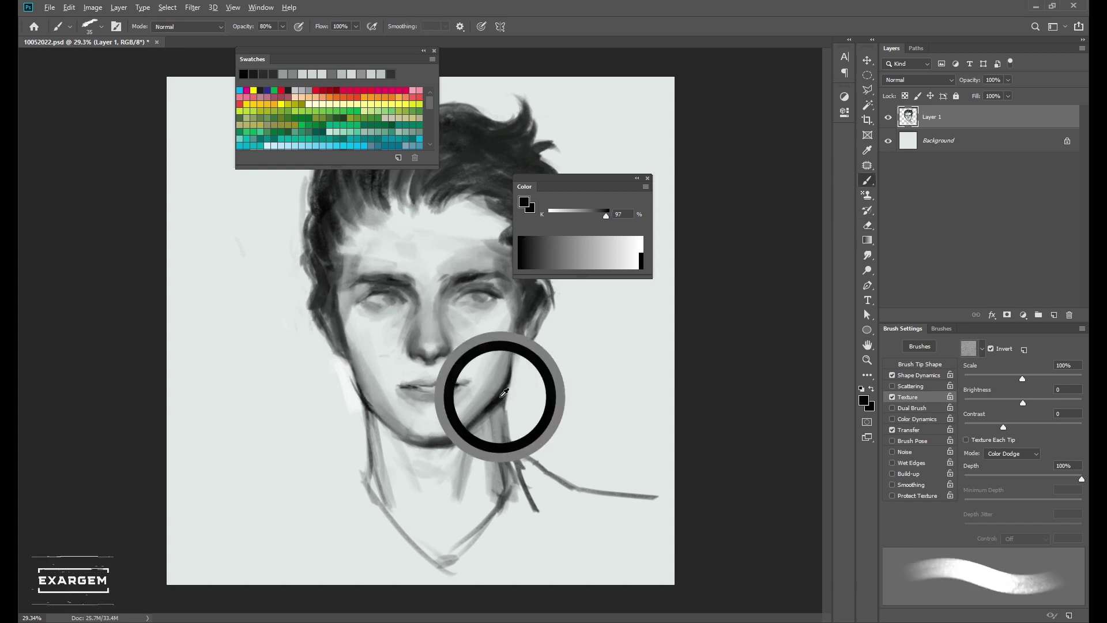
{"action": "key", "text": "bracketleft"}
{"action": "scroll", "coordinate": [353, 372], "scroll_direction": "down", "scroll_amount": 1, "text": "alt"}
{"action": "key", "text": "bracketleft"}
- Paint a broad mid-dark grey stroke over the left side of the hair
{"action": "left_click", "coordinate": [346, 338], "text": "alt"}
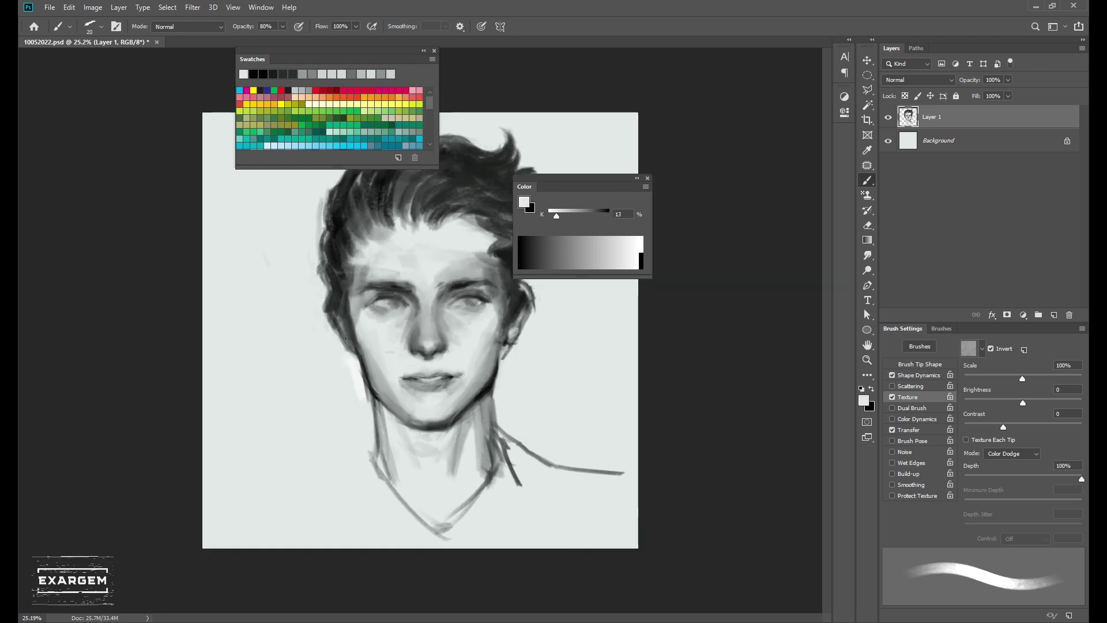
{"action": "left_click", "coordinate": [343, 275], "text": "alt"}
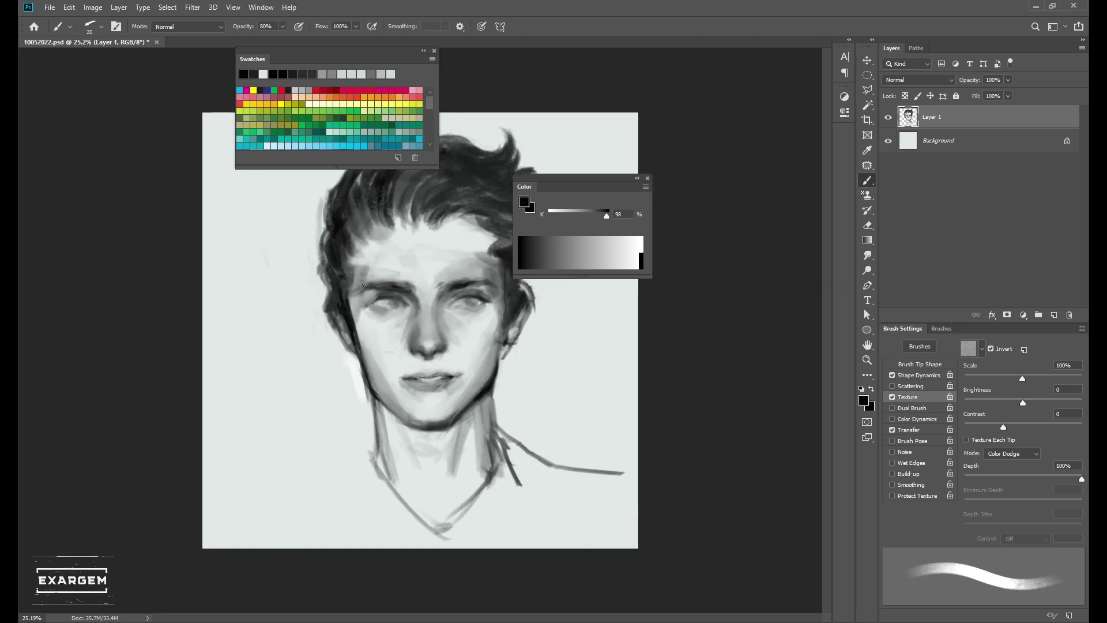
{"action": "key", "text": "bracketright"}
{"action": "key", "text": "bracketright"}
{"action": "left_click", "coordinate": [392, 302], "text": "alt"}
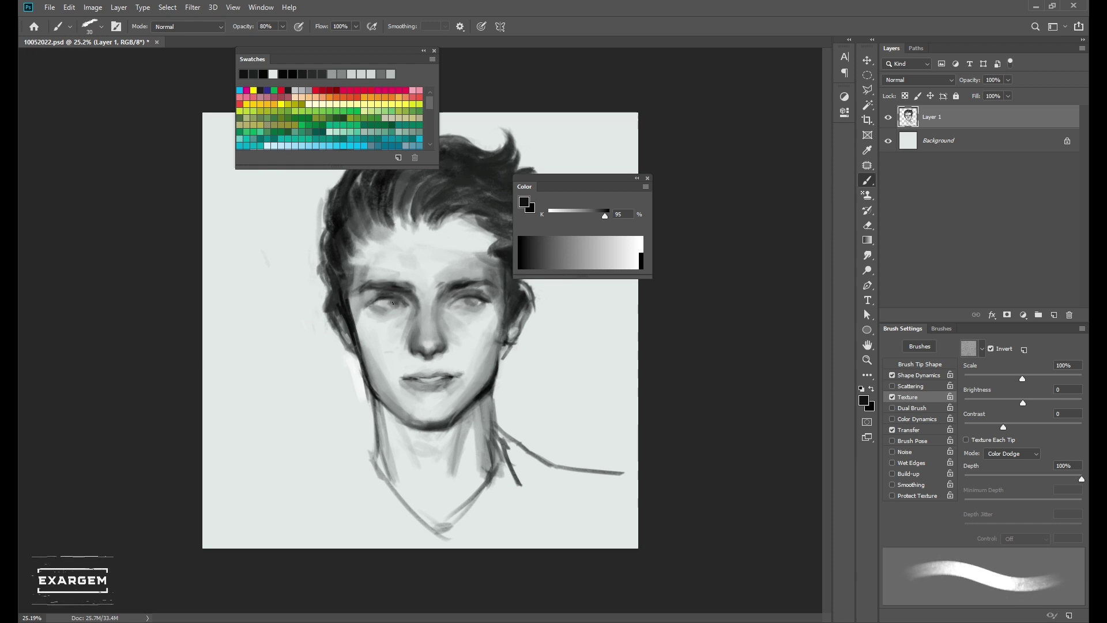
{"action": "key", "text": "bracketleft"}
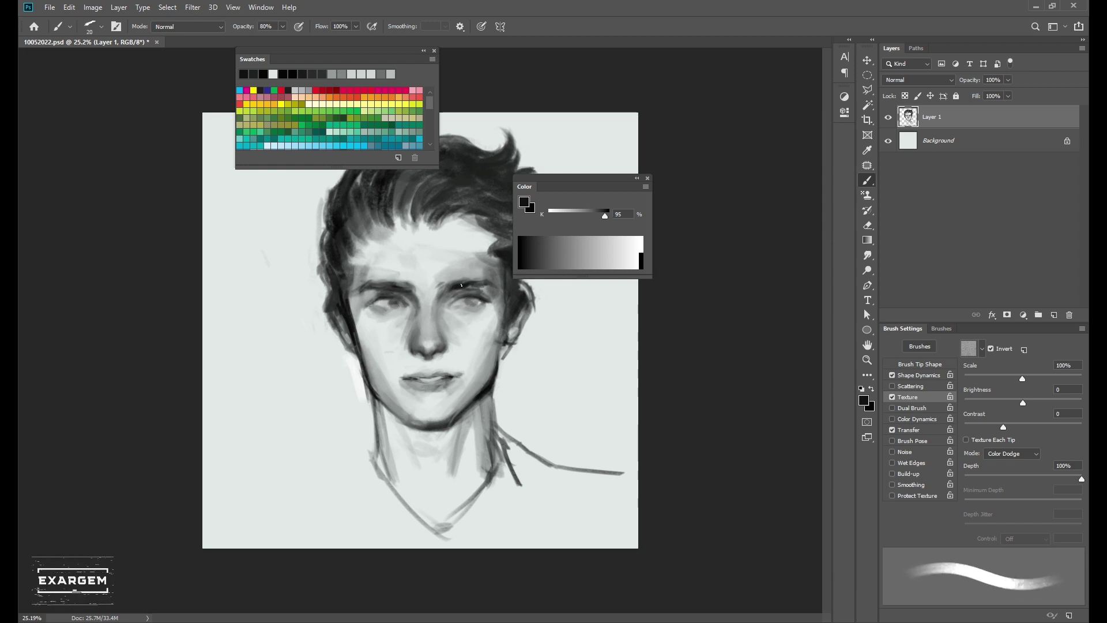
{"action": "key", "text": "bracketright"}
{"action": "key", "text": "bracketright"}
{"action": "key", "text": "bracketright"}
{"action": "left_click", "coordinate": [371, 247], "text": "alt"}
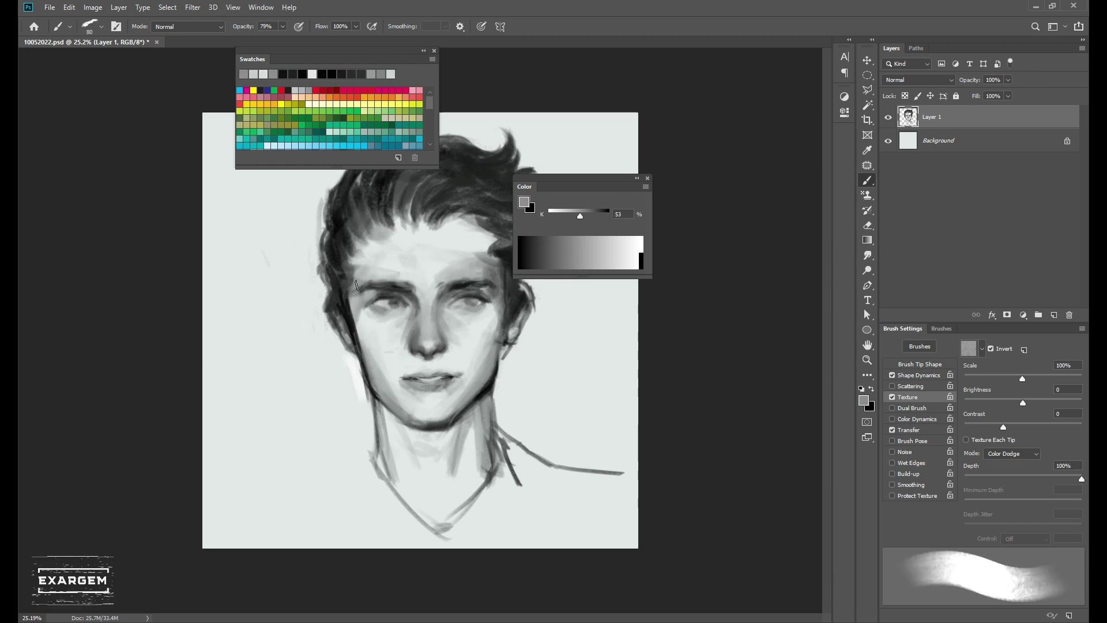
{"action": "left_click", "coordinate": [364, 244], "text": "alt"}
{"action": "left_click_drag", "start_coordinate": [348, 248], "coordinate": [352, 279]}
- Darken the upper-left hair strands with a broad dark grey brush
{"action": "scroll", "coordinate": [363, 243], "scroll_direction": "down", "scroll_amount": 1}
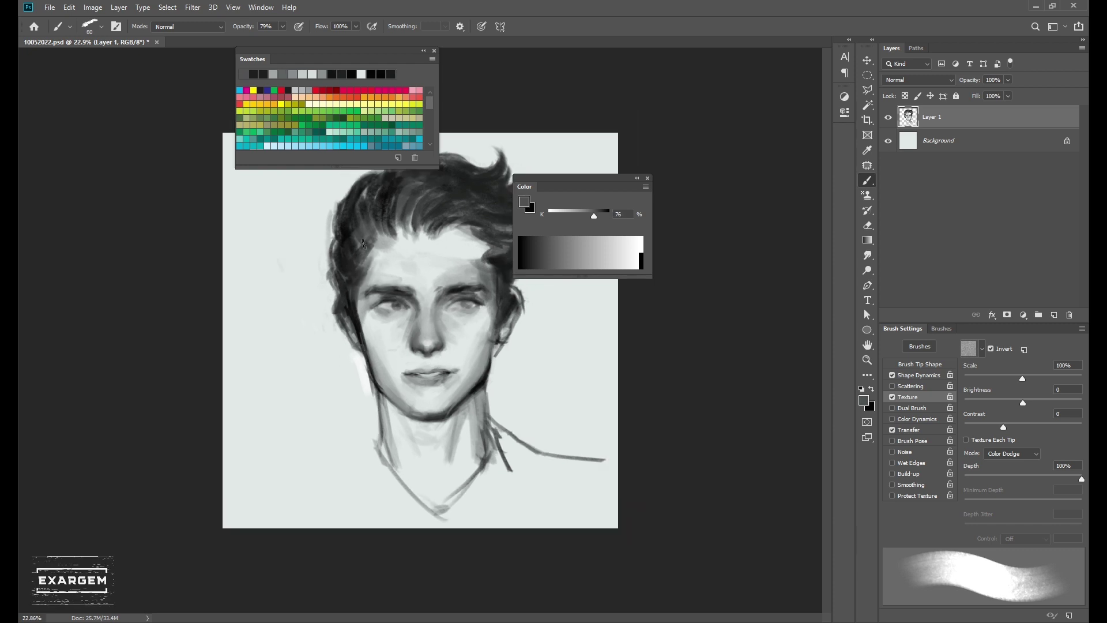
{"action": "key", "text": "bracketright"}
{"action": "key", "text": "bracketright"}
{"action": "key", "text": "bracketright"}
{"action": "left_click", "coordinate": [363, 243], "text": "alt"}
{"action": "left_click_drag", "start_coordinate": [360, 242], "coordinate": [375, 194]}
{"action": "left_click", "coordinate": [402, 212], "text": "alt"}
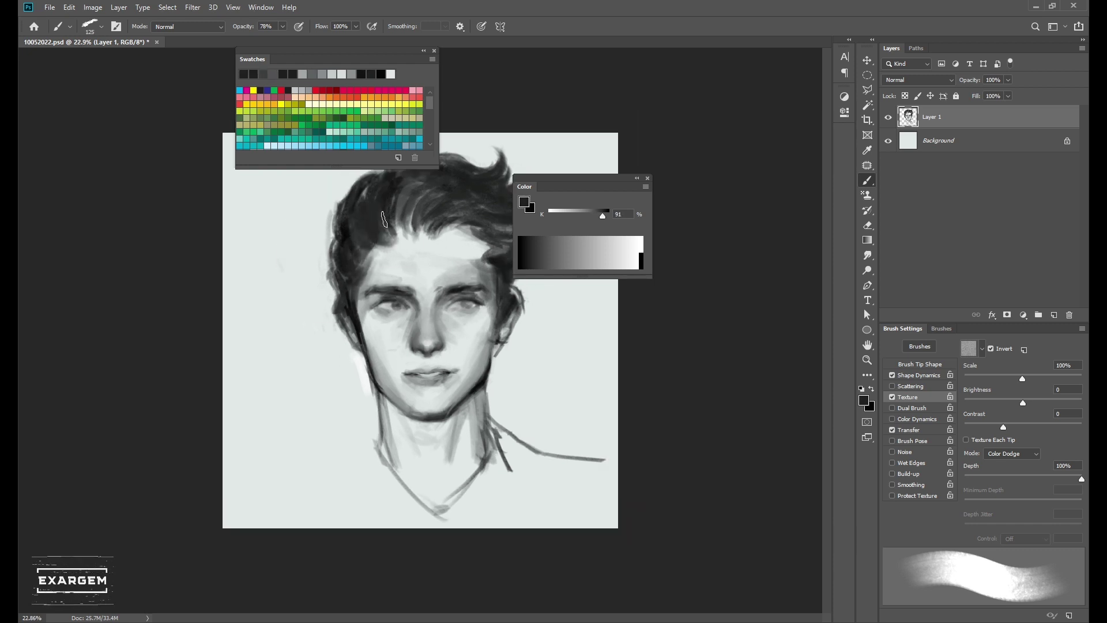
{"action": "scroll", "coordinate": [383, 220], "scroll_direction": "down", "scroll_amount": 1}
{"action": "key", "text": "bracketleft"}
{"action": "key", "text": "bracketleft"}
- Paint heavy near-black strokes across the upper and upper-right hair
{"action": "left_click", "coordinate": [387, 288], "text": "alt"}
{"action": "key", "text": "bracketright"}
{"action": "left_click", "coordinate": [434, 211], "text": "alt"}
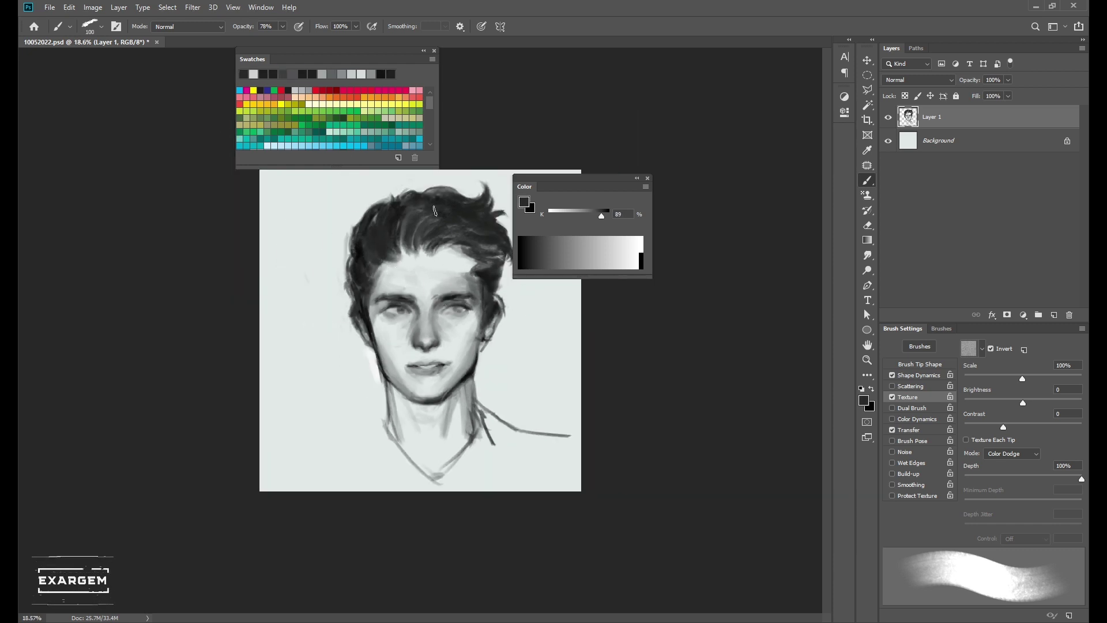
{"action": "left_click", "coordinate": [471, 254], "text": "alt"}
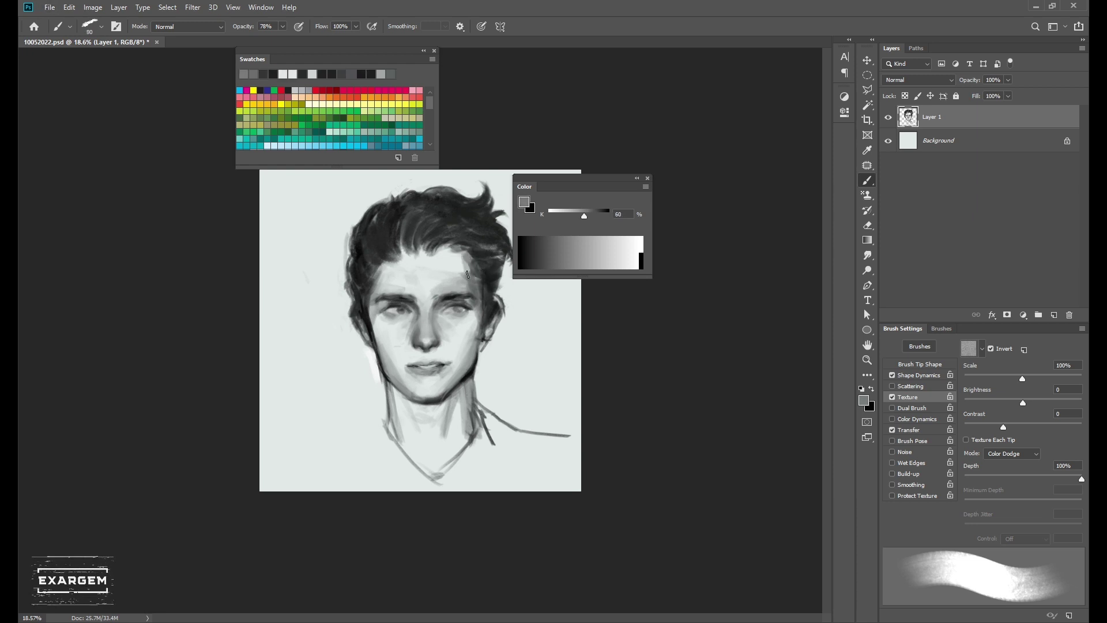
{"action": "left_click", "coordinate": [503, 268], "text": "alt"}
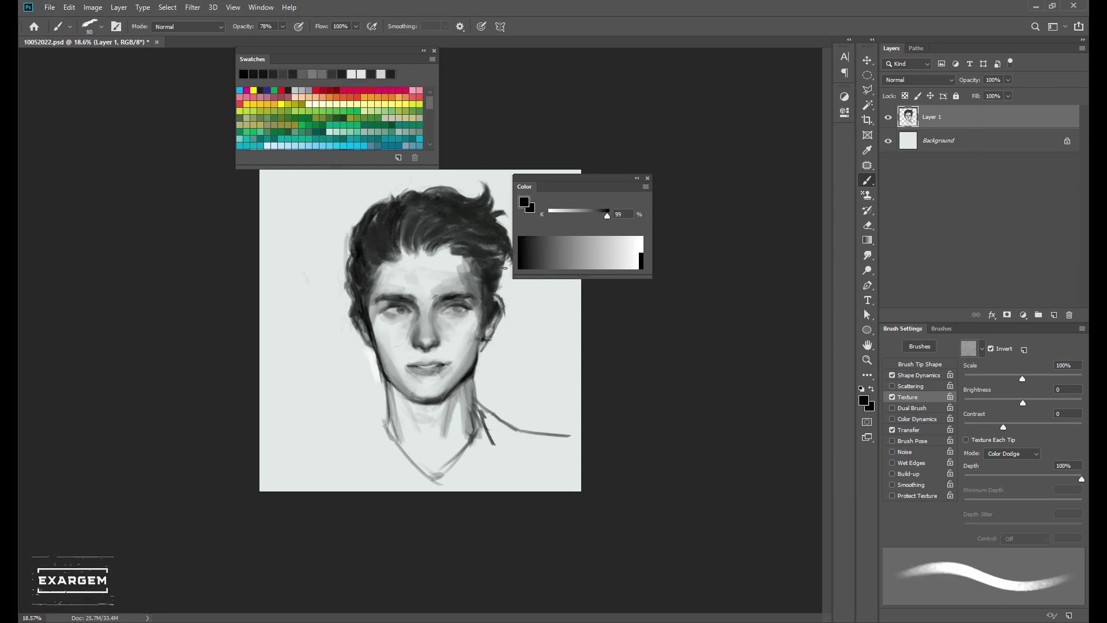
{"action": "left_click_drag", "start_coordinate": [402, 214], "coordinate": [419, 259]}
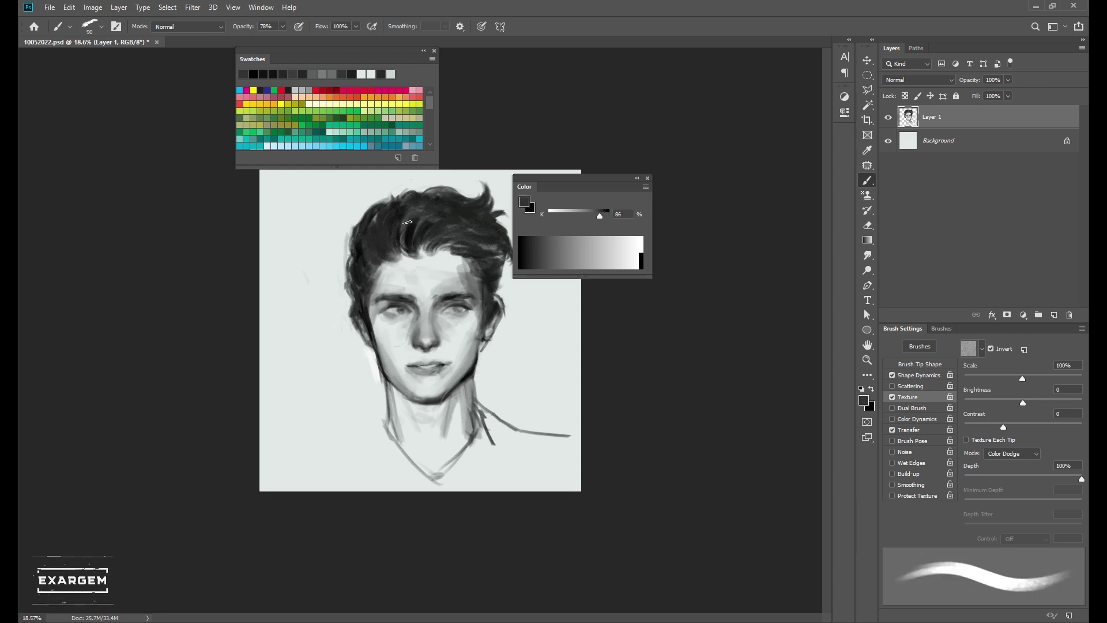
{"action": "left_click_drag", "start_coordinate": [438, 222], "coordinate": [418, 253]}
{"action": "mouse_move", "coordinate": [397, 211]}
{"action": "left_mouse_down"}
{"action": "mouse_move", "coordinate": [450, 190]}
{"action": "mouse_move", "coordinate": [485, 311]}
{"action": "mouse_move", "coordinate": [390, 326]}
{"action": "left_mouse_up"}
- Sample mid-dark, medium and near-black greys with a slightly smaller brush
{"action": "key", "text": "bracketleft"}
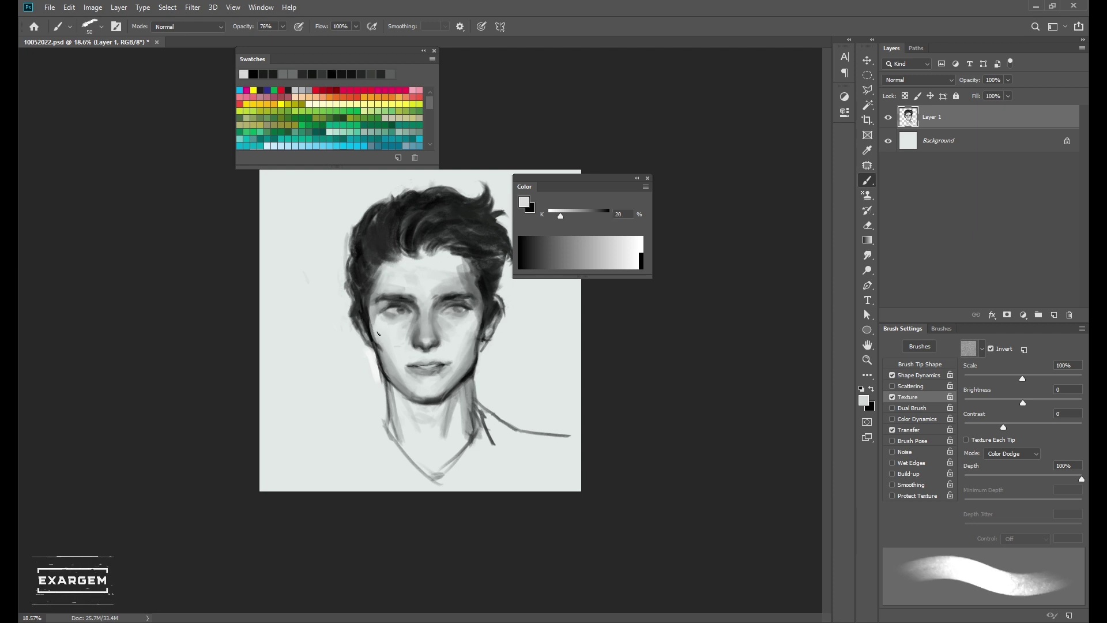
{"action": "left_click", "coordinate": [380, 340], "text": "alt"}
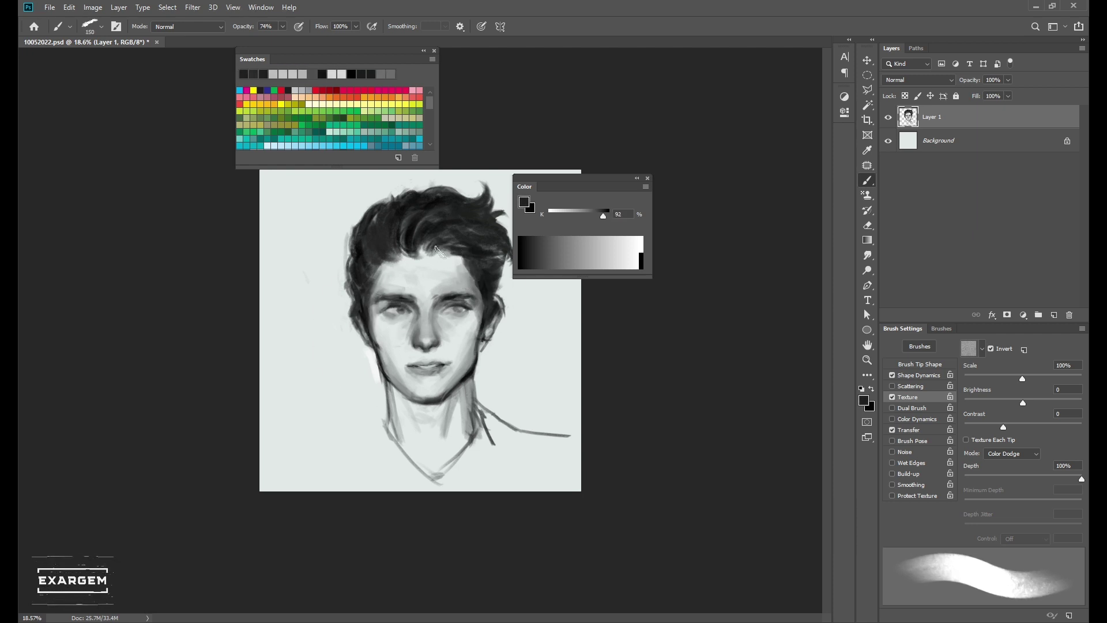
{"action": "scroll", "coordinate": [452, 285], "scroll_direction": "down", "scroll_amount": 3}
{"action": "left_click", "coordinate": [423, 366], "text": "alt"}
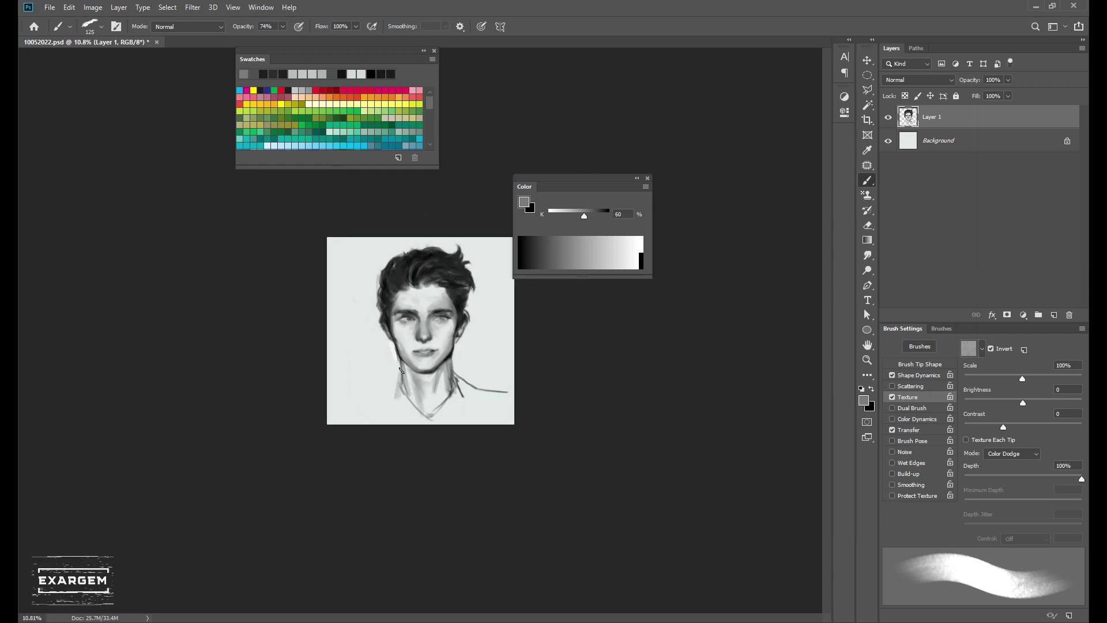
{"action": "left_click", "coordinate": [413, 291], "text": "alt"}
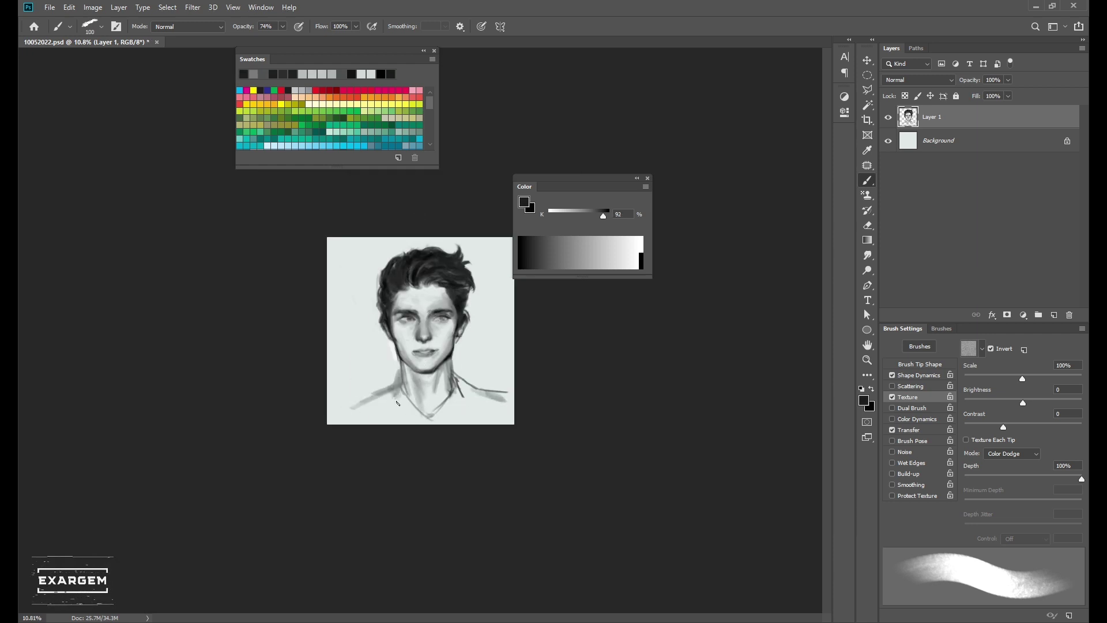
- Scale up the whole portrait, then paint a near-black stroke down the left neck
{"action": "key", "text": "ctrl+t"}
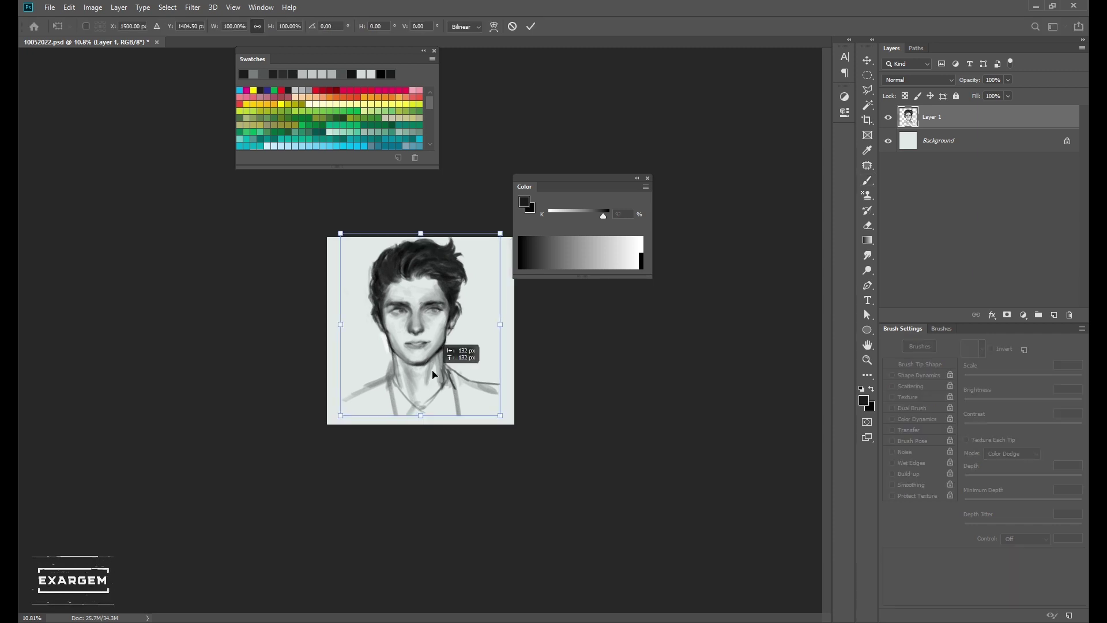
{"action": "key", "text": "Return"}
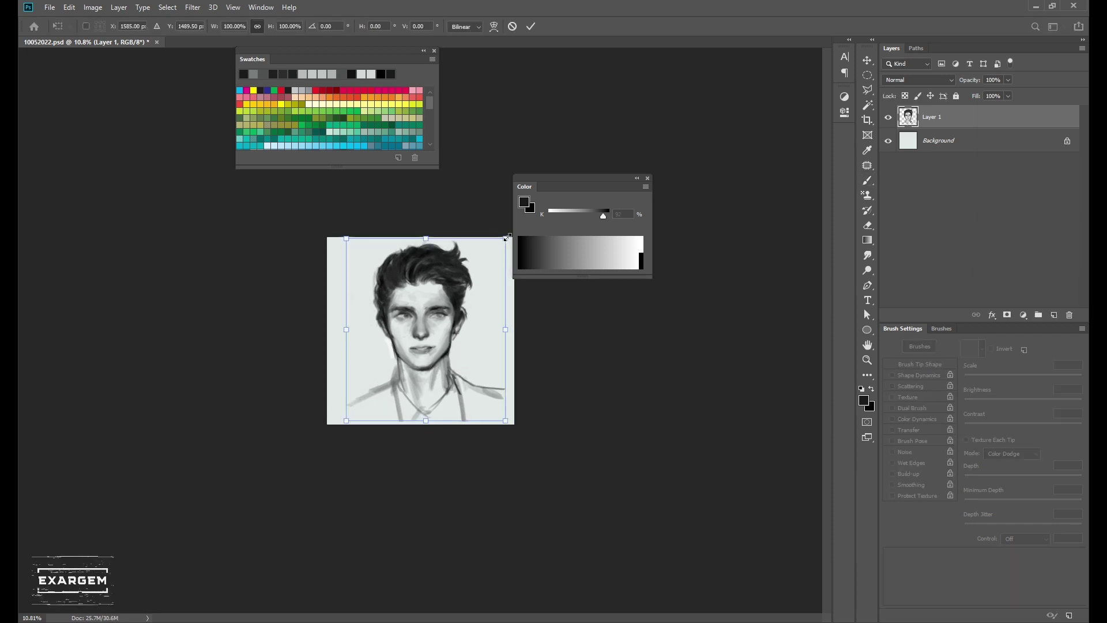
{"action": "left_click", "coordinate": [371, 368], "text": "alt"}
{"action": "key", "text": "bracketleft"}
{"action": "key", "text": "bracketleft"}
{"action": "scroll", "coordinate": [388, 369], "scroll_direction": "up", "scroll_amount": 2}
{"action": "left_click", "coordinate": [388, 369], "text": "alt"}
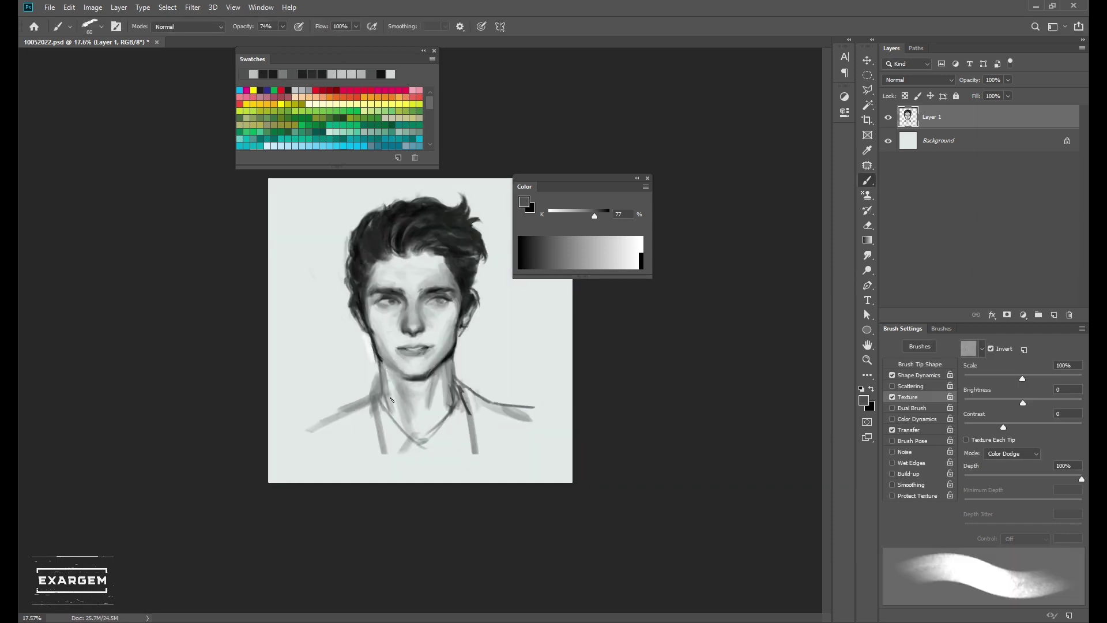
{"action": "key", "text": "bracketleft"}
{"action": "key", "text": "bracketleft"}
{"action": "key", "text": "bracketleft"}
{"action": "mouse_move", "coordinate": [385, 410]}
{"action": "left_mouse_down"}
{"action": "mouse_move", "coordinate": [380, 382]}
{"action": "mouse_move", "coordinate": [381, 482]}
{"action": "left_mouse_up"}
- Darken and extend the left neck and shoulder line with a fine near-black brush
{"action": "left_click", "coordinate": [370, 402], "text": "alt"}
{"action": "key", "text": "bracketright"}
{"action": "key", "text": "bracketright"}
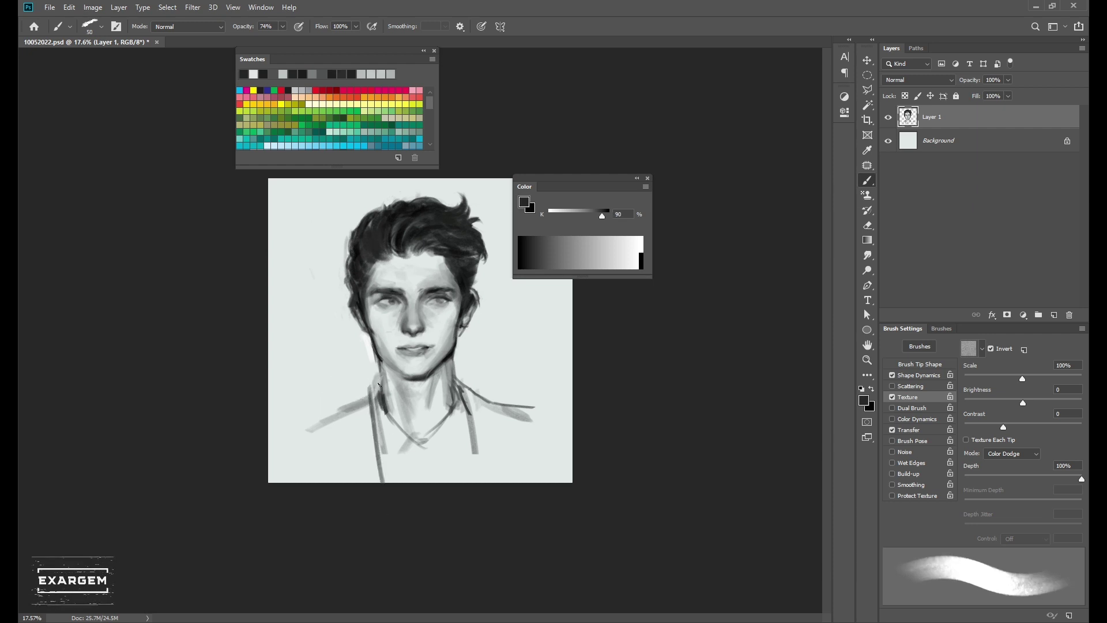
{"action": "key", "text": "bracketleft"}
{"action": "key", "text": "bracketleft"}
{"action": "left_click", "coordinate": [369, 404], "text": "alt"}
{"action": "left_click_drag", "start_coordinate": [364, 409], "coordinate": [380, 377]}
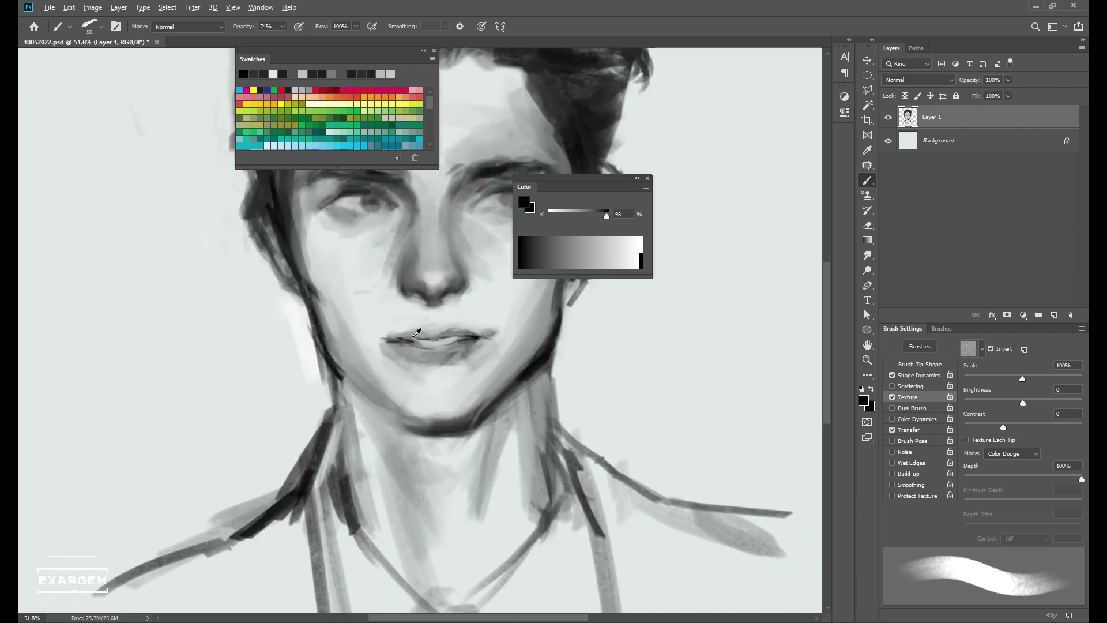
{"action": "scroll", "coordinate": [401, 353], "scroll_direction": "up", "scroll_amount": 5}
{"action": "key", "text": "bracketright"}
{"action": "left_click", "coordinate": [440, 318], "text": "alt"}
- Lasso the lips, then tilt and stretch them to straighten the lopsided smile
{"action": "key", "text": "l"}
{"action": "left_click_drag", "start_coordinate": [490, 342], "coordinate": [386, 328]}
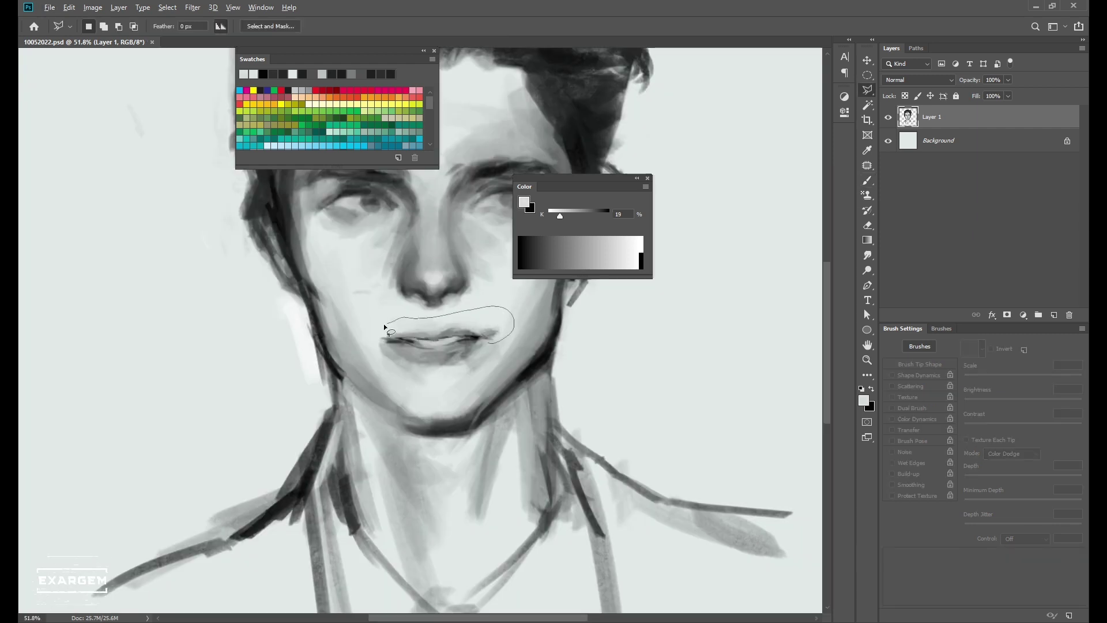
{"action": "key", "text": "ctrl+t"}
{"action": "scroll", "coordinate": [444, 337], "scroll_direction": "down", "scroll_amount": 2}
{"action": "scroll", "coordinate": [444, 337], "scroll_direction": "down", "scroll_amount": 2}
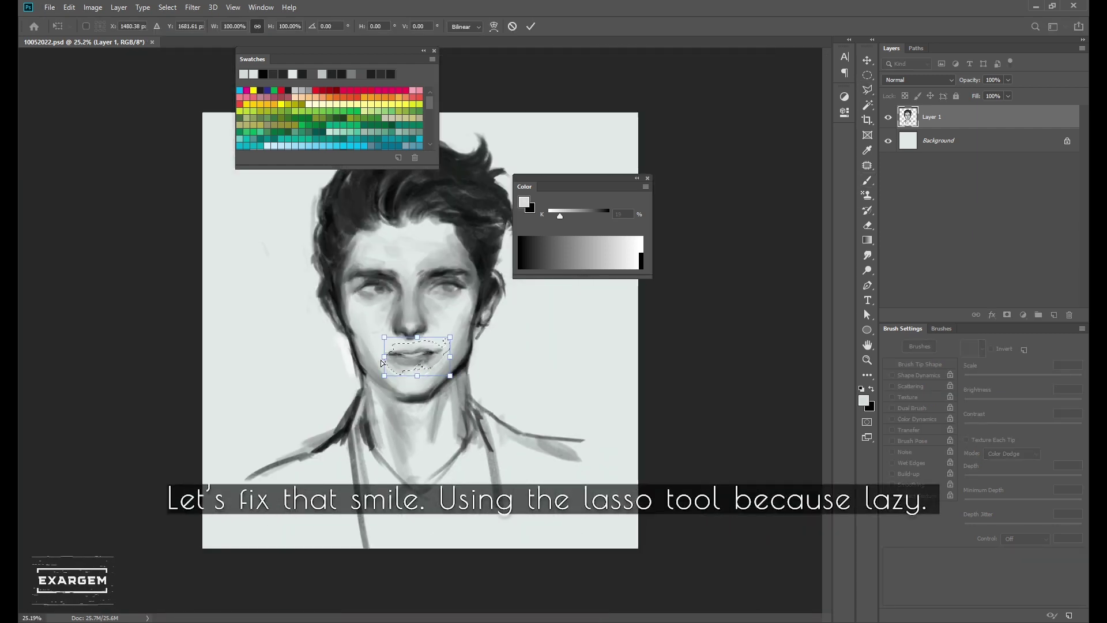
{"action": "left_click_drag", "start_coordinate": [457, 355], "coordinate": [454, 357]}
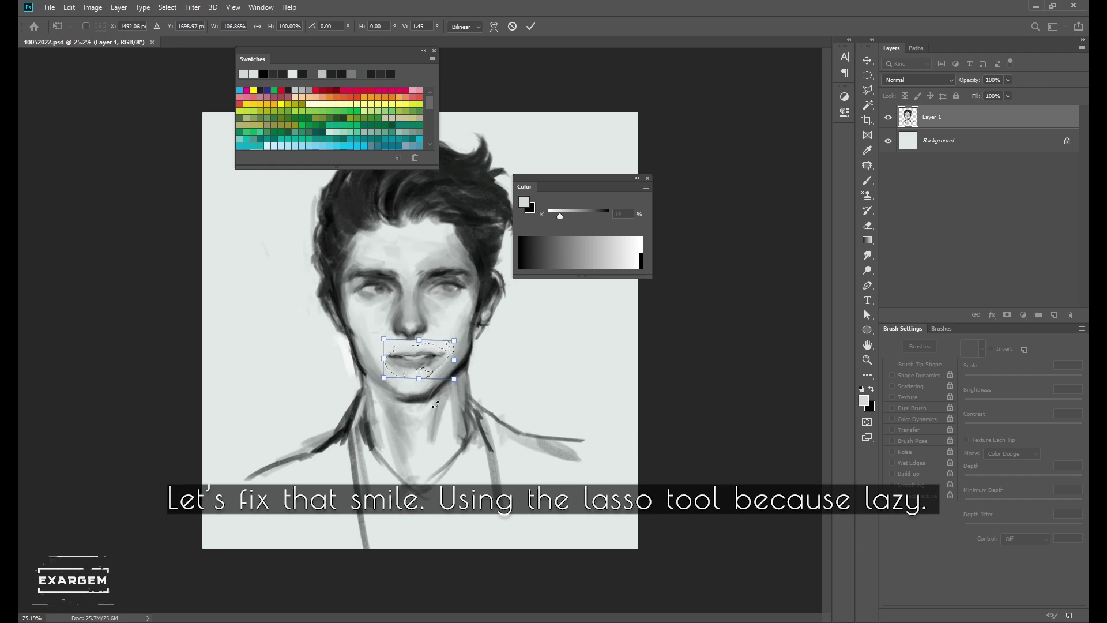
{"action": "left_click_drag", "start_coordinate": [447, 399], "coordinate": [450, 369]}
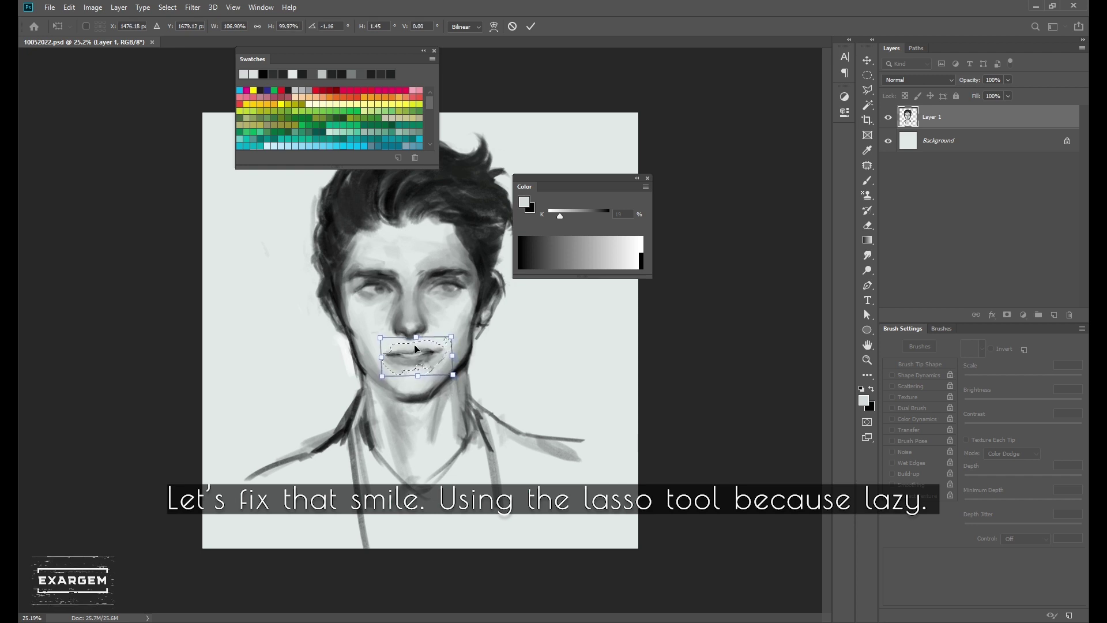
{"action": "key", "text": "Return"}
{"action": "key", "text": "b"}
{"action": "left_click", "coordinate": [439, 369], "text": "alt"}
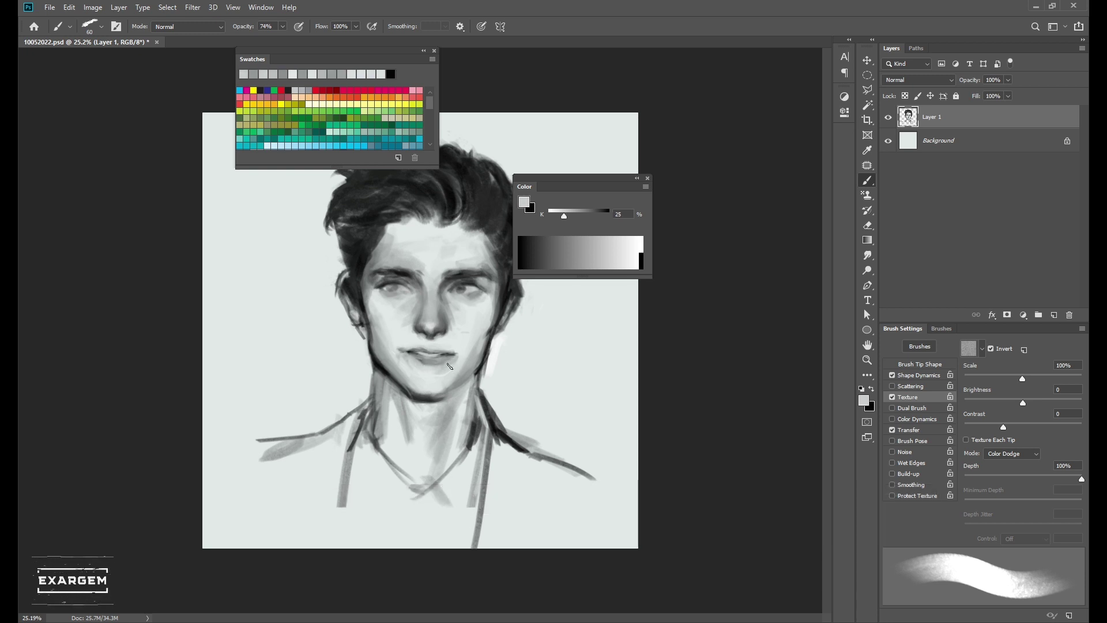
{"action": "left_click", "coordinate": [460, 308], "text": "alt"}
{"action": "key", "text": "bracketleft"}
{"action": "key", "text": "bracketleft"}
{"action": "left_click", "coordinate": [482, 290], "text": "alt"}
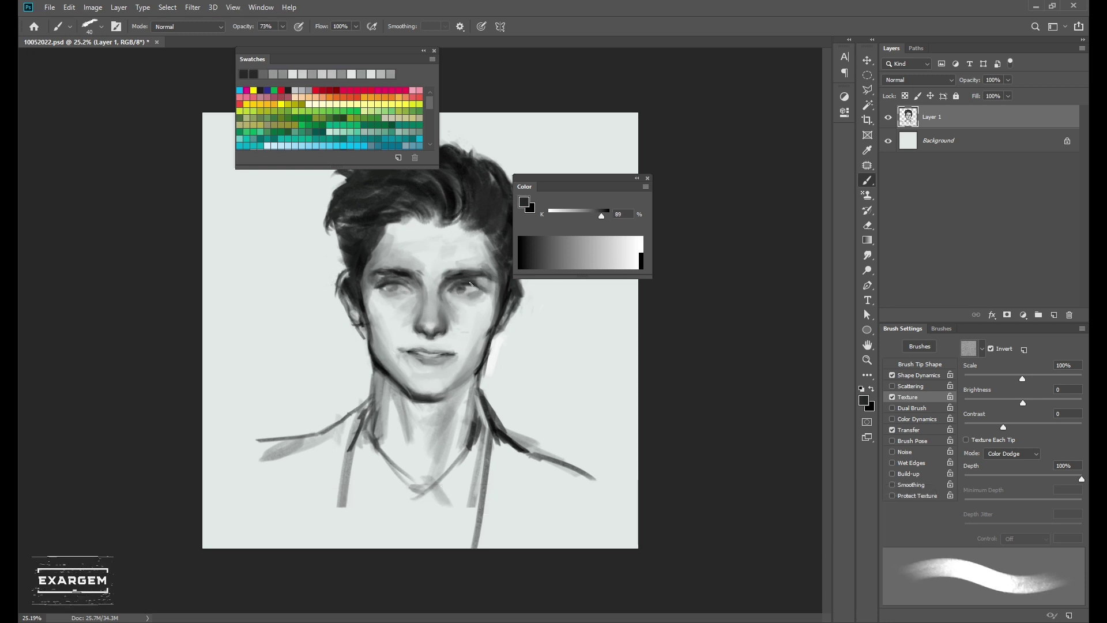
{"action": "scroll", "coordinate": [452, 308], "scroll_direction": "up", "scroll_amount": 5}
{"action": "left_click_drag", "start_coordinate": [582, 179], "coordinate": [608, 75]}
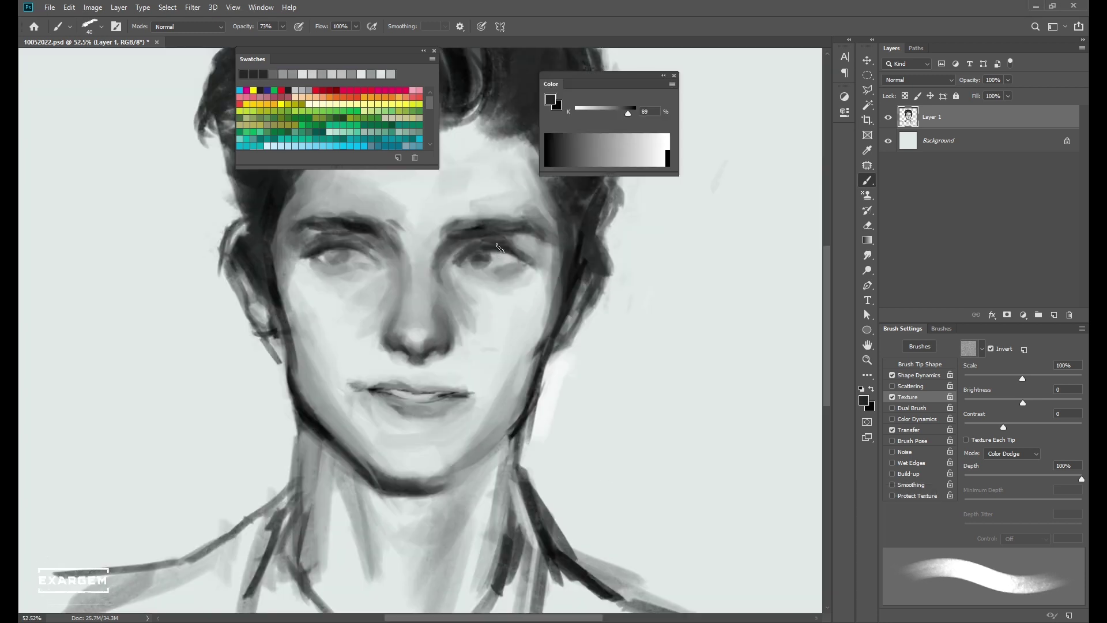
{"action": "key", "text": "bracketleft"}
{"action": "key", "text": "bracketleft"}
{"action": "key", "text": "bracketleft"}
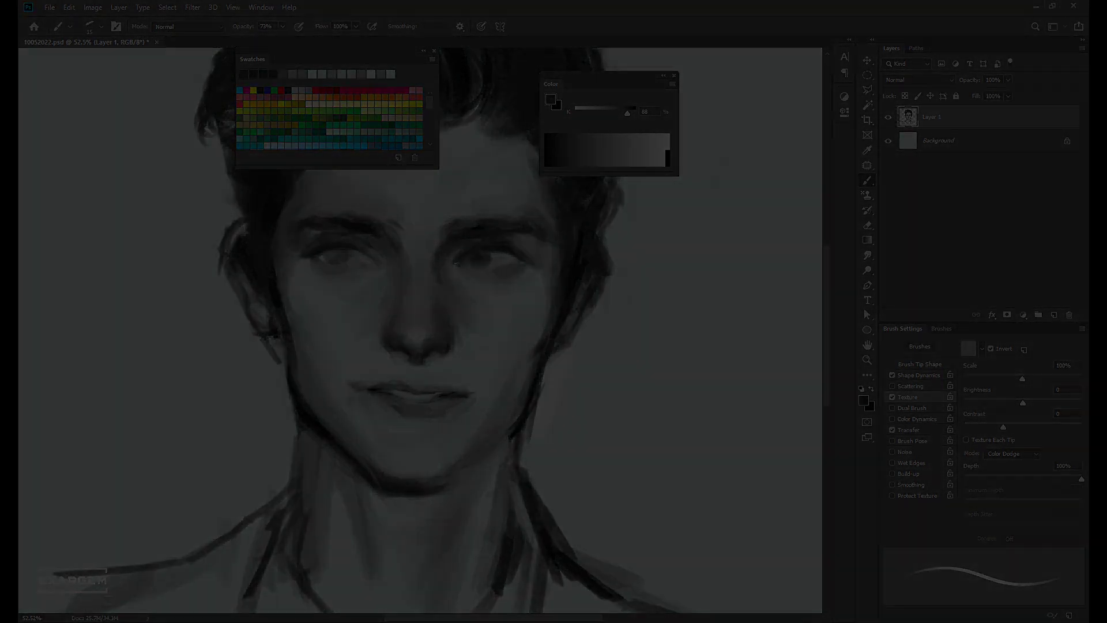